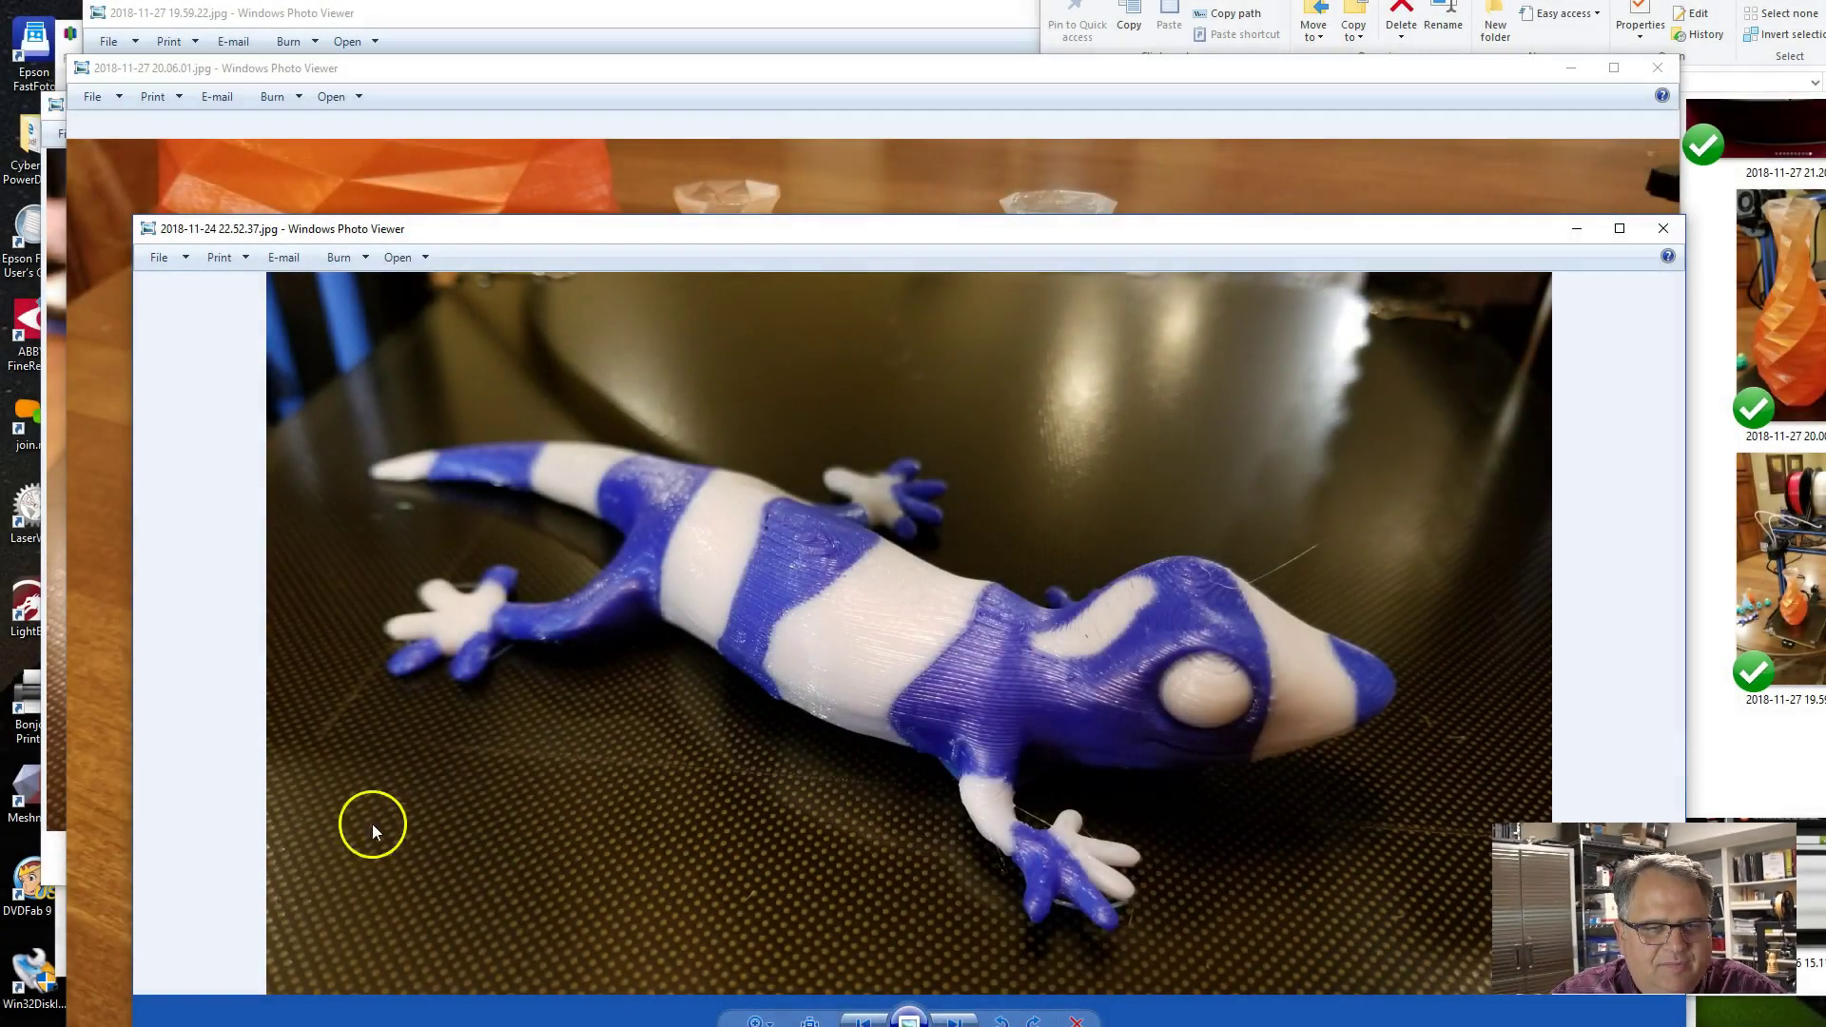
Move the gecko print photo window up and out of the way of the Pokémon photo.
left_click_drag(849, 226, 849, 113)
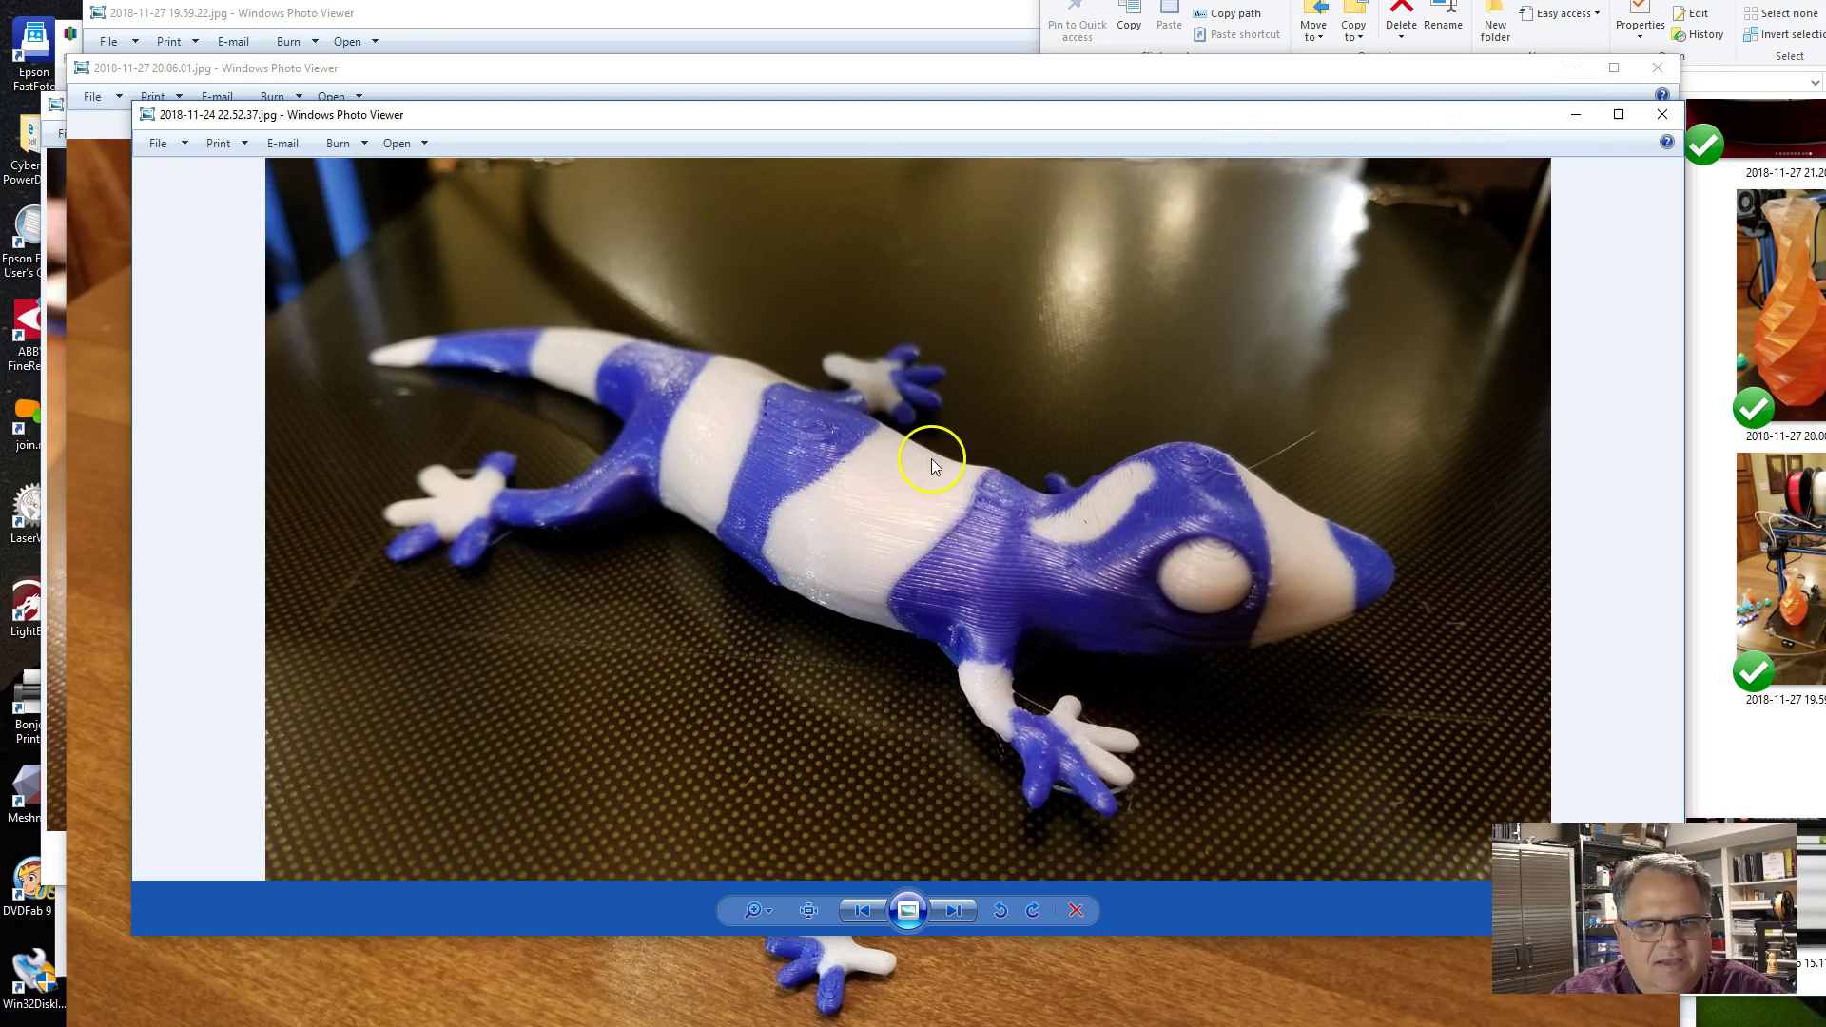
left_click(889, 467)
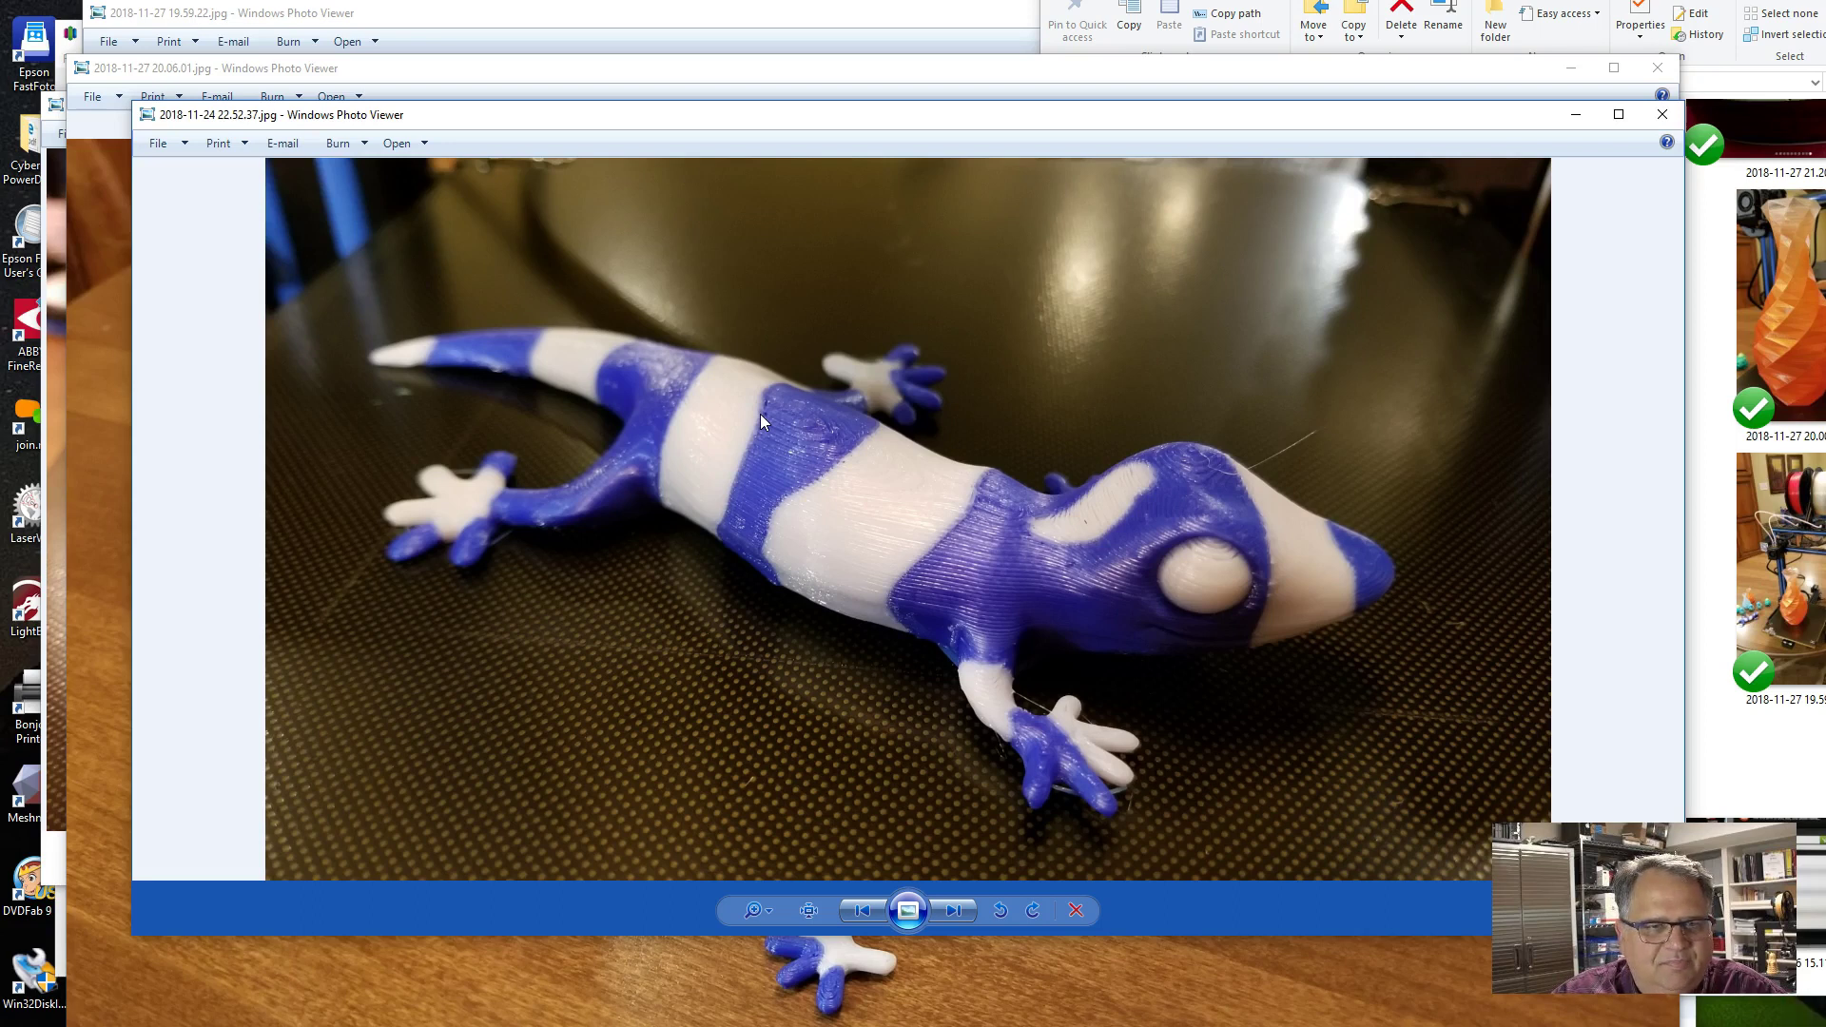
Minimize the gecko photo and switch to Simplify3D with its empty build plate.
left_click(1578, 114)
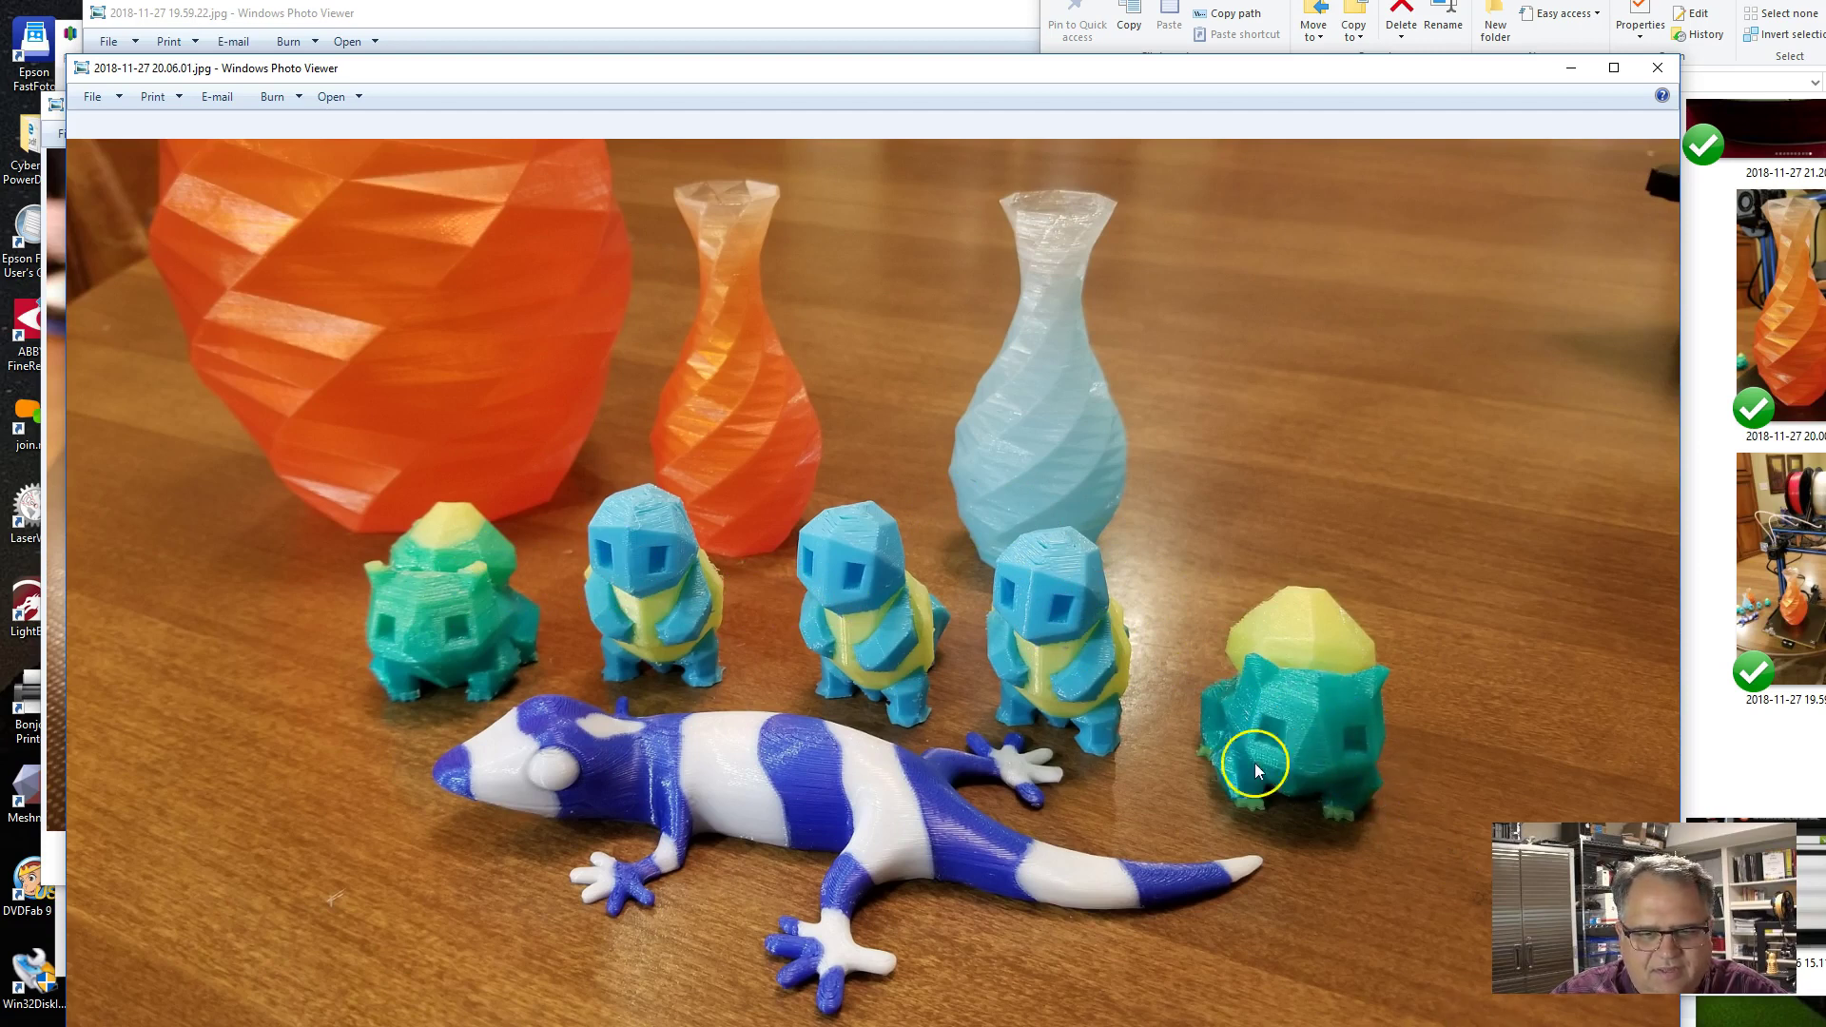
key("alt+Tab")
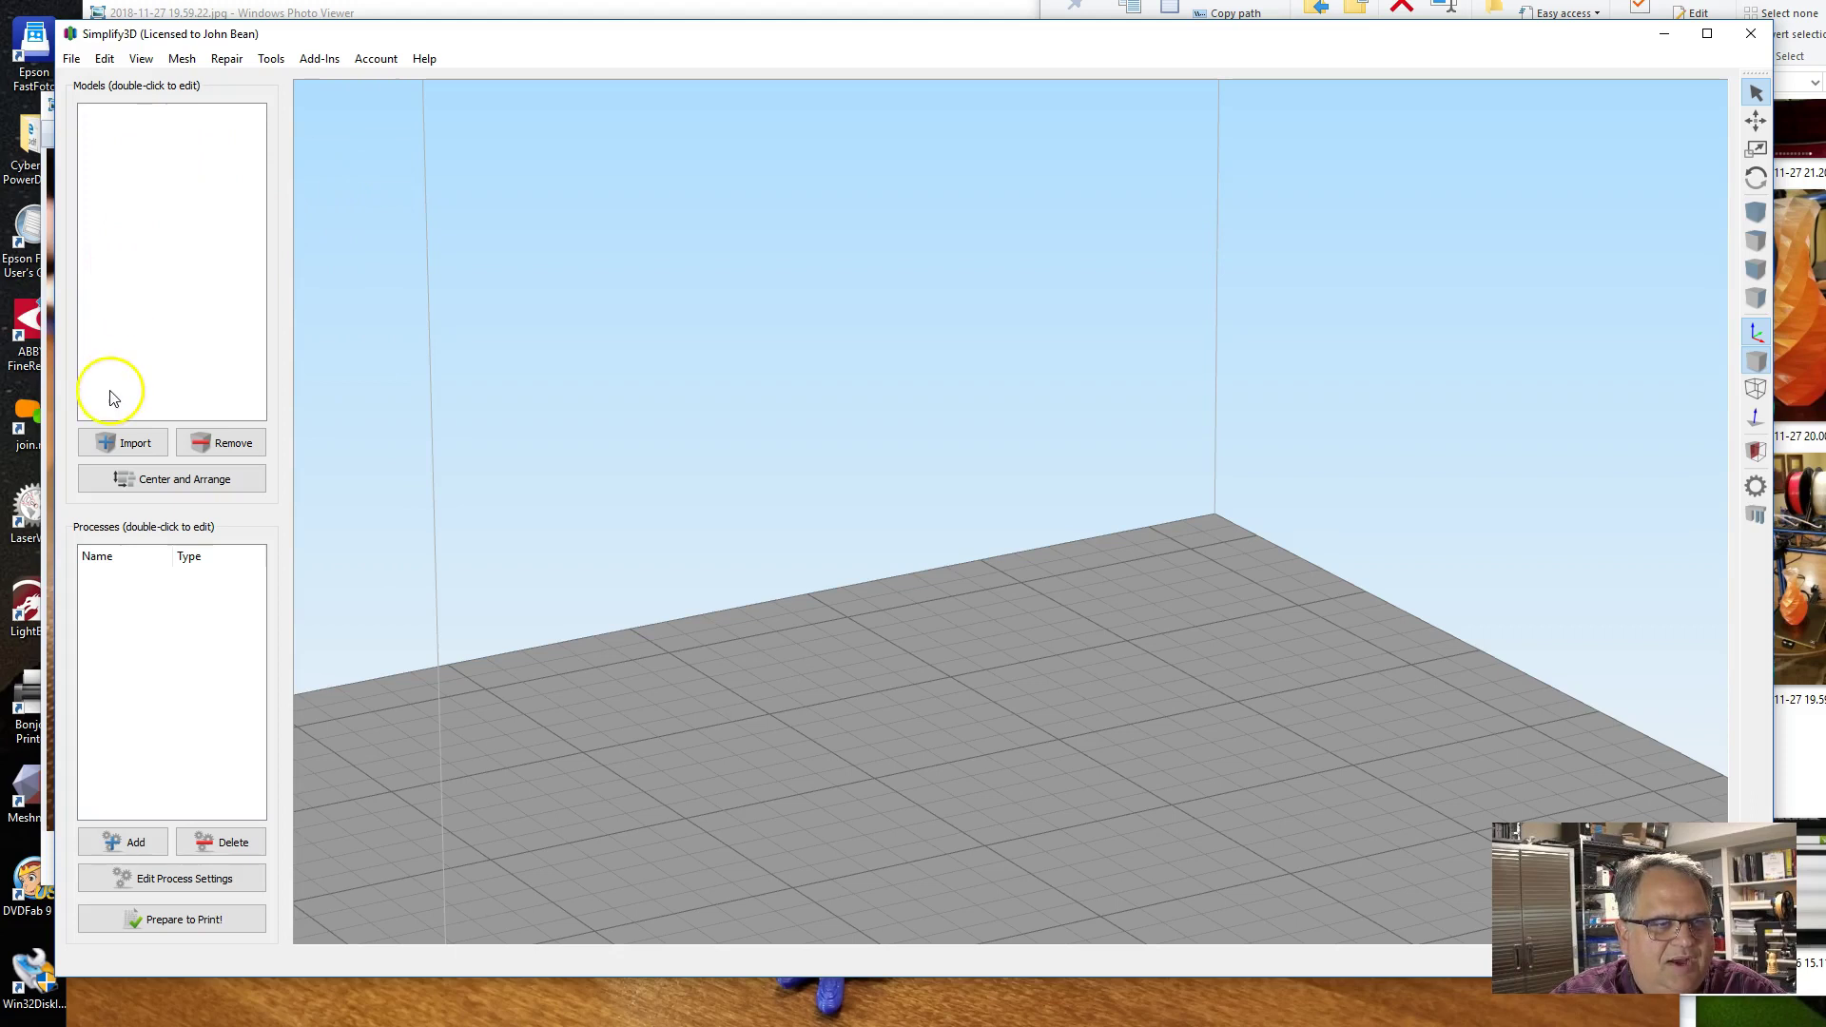
Import pikachu_dual_body.STL and pikachu_dual_details.STL, then orbit to view Pikachu from the front.
left_click(127, 444)
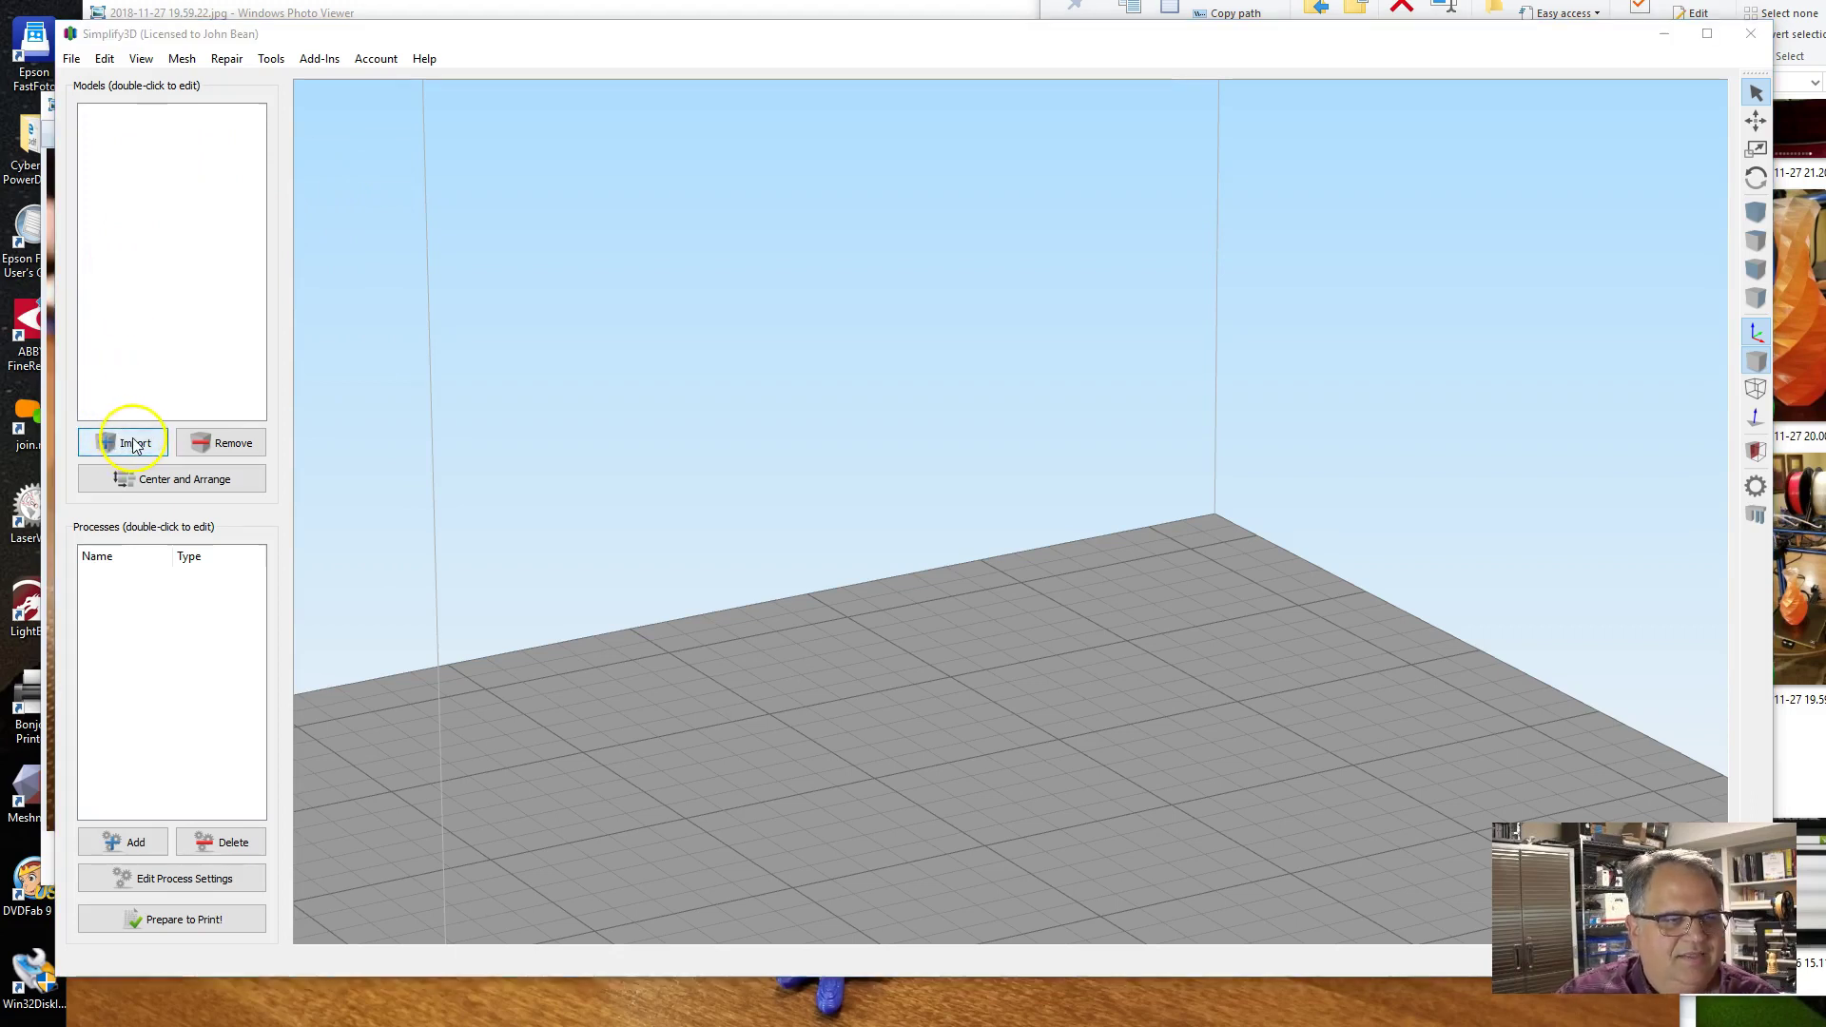
scroll(138, 449, "down", 1)
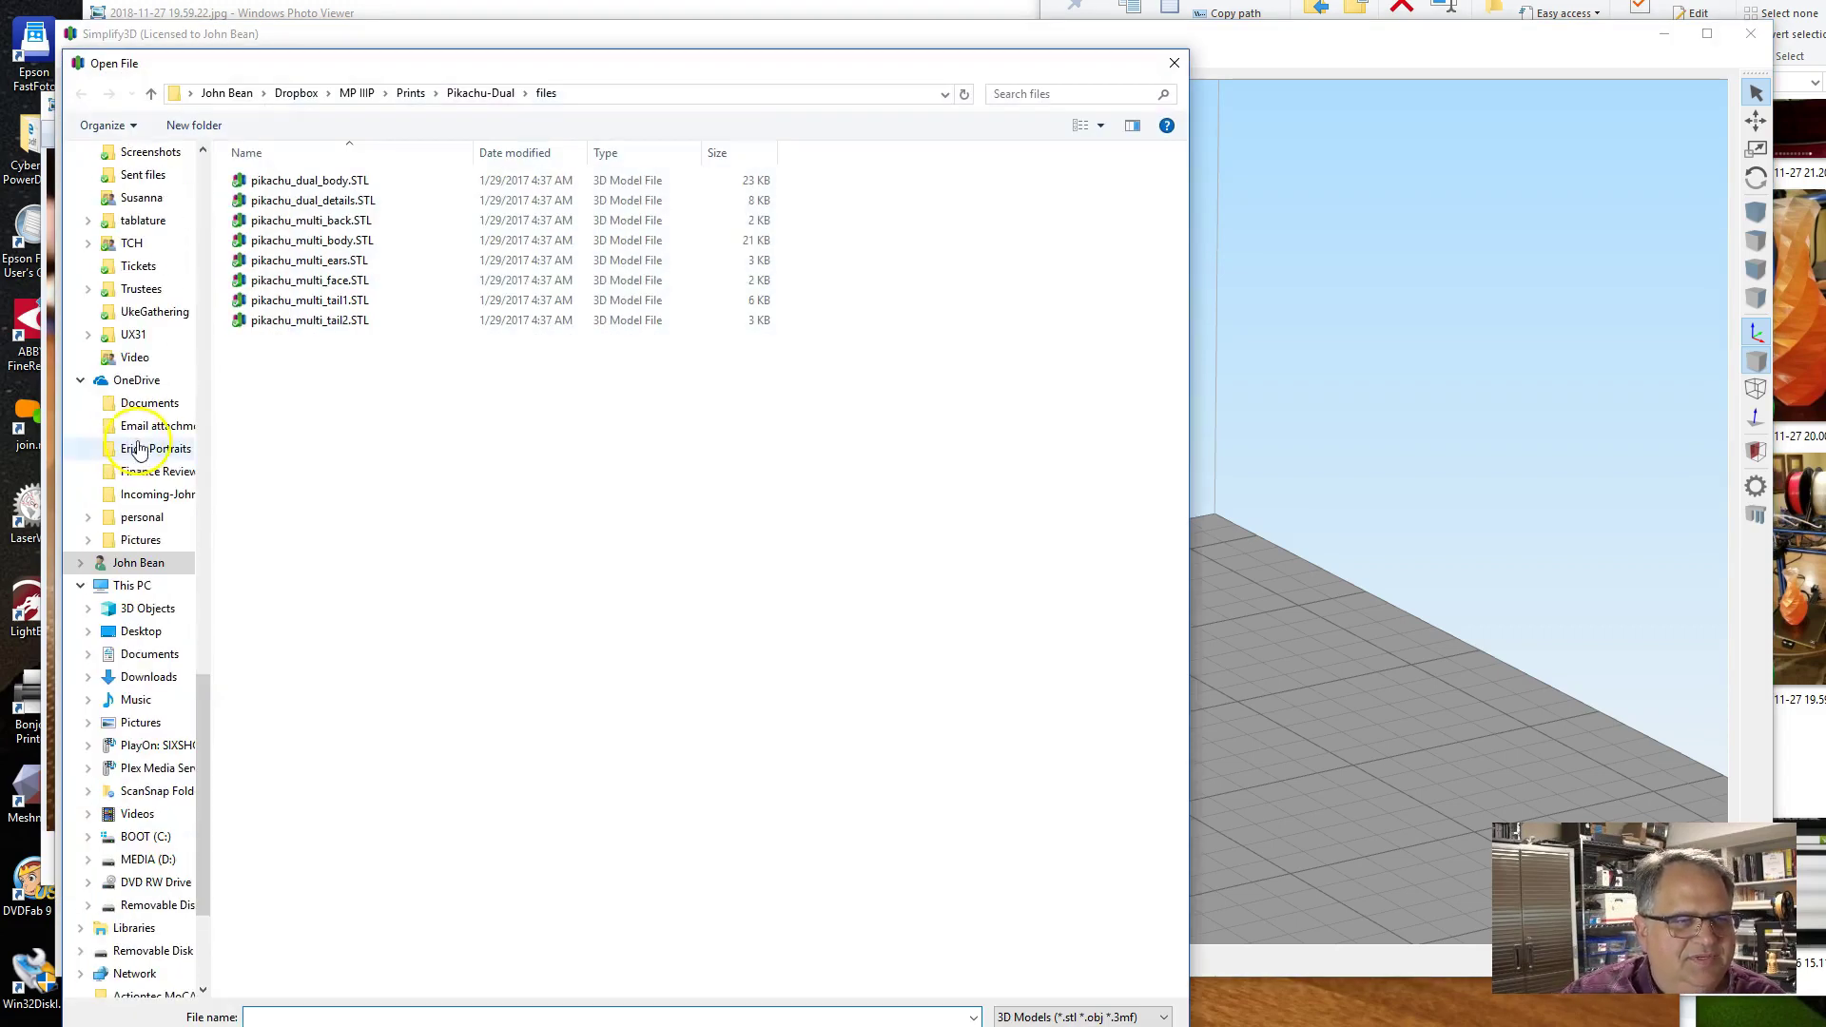
left_click(326, 181)
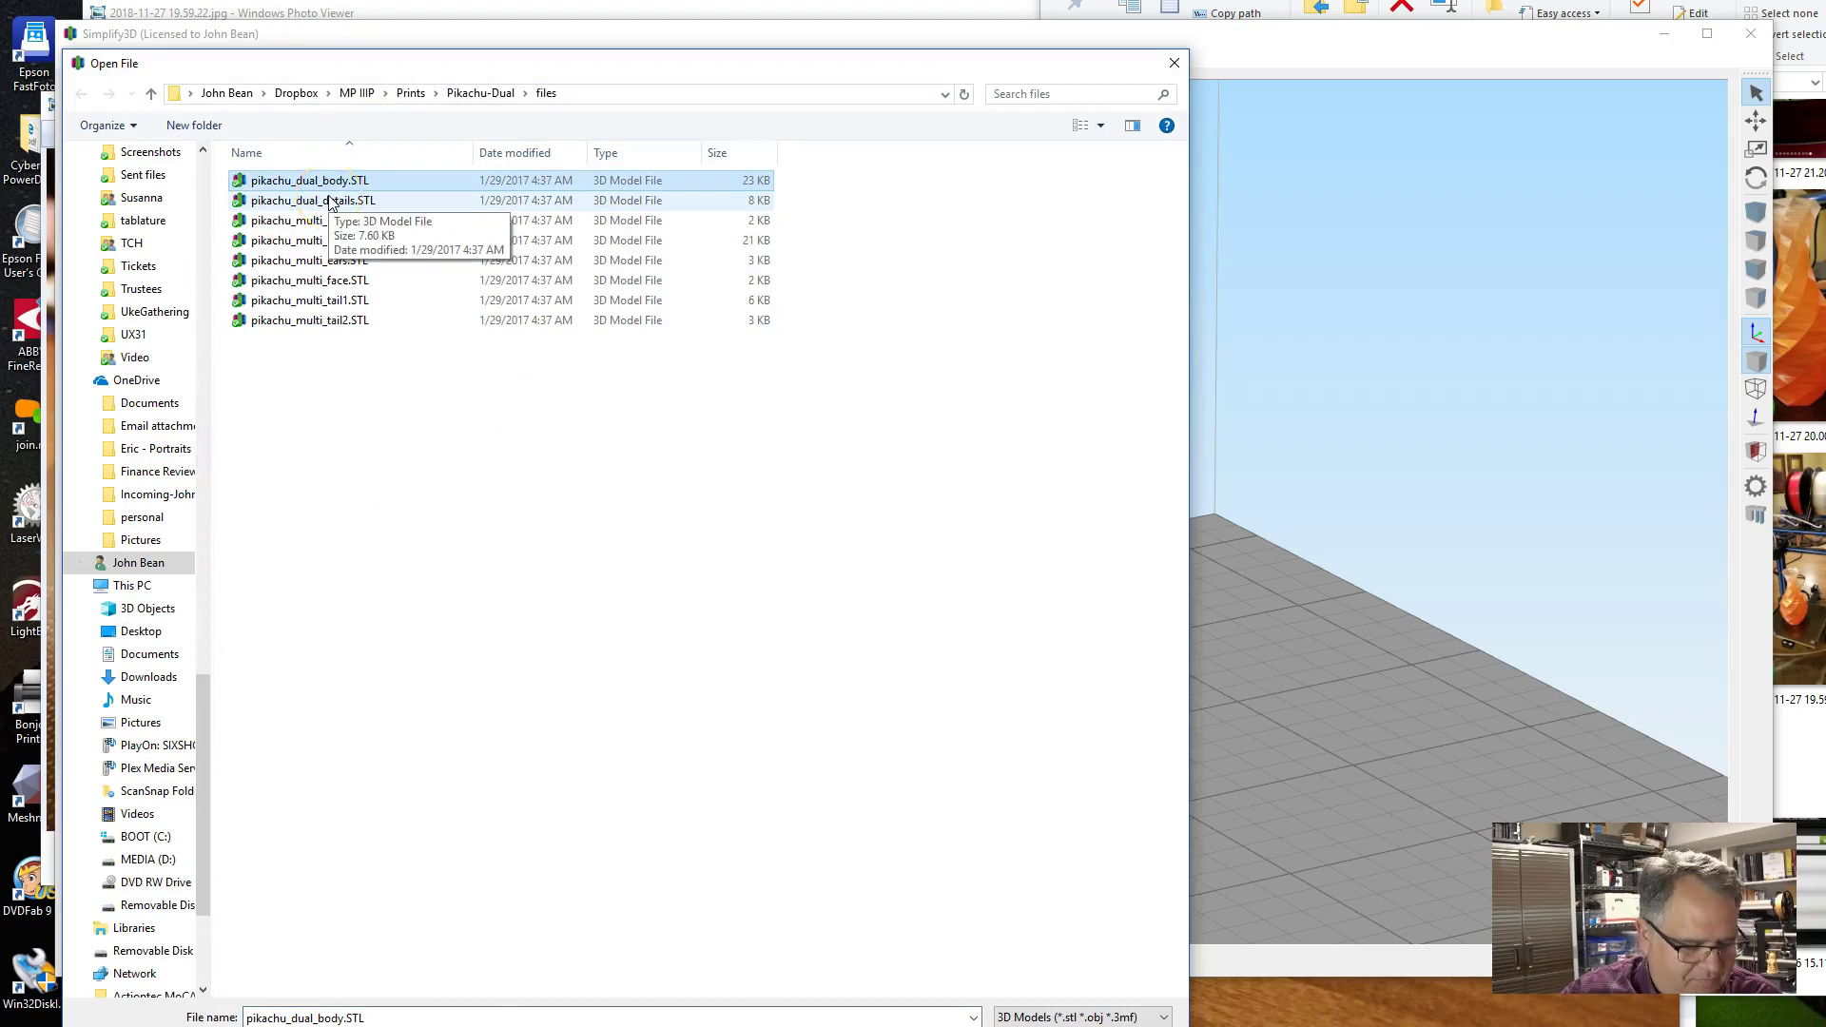
left_click(333, 201, "ctrl")
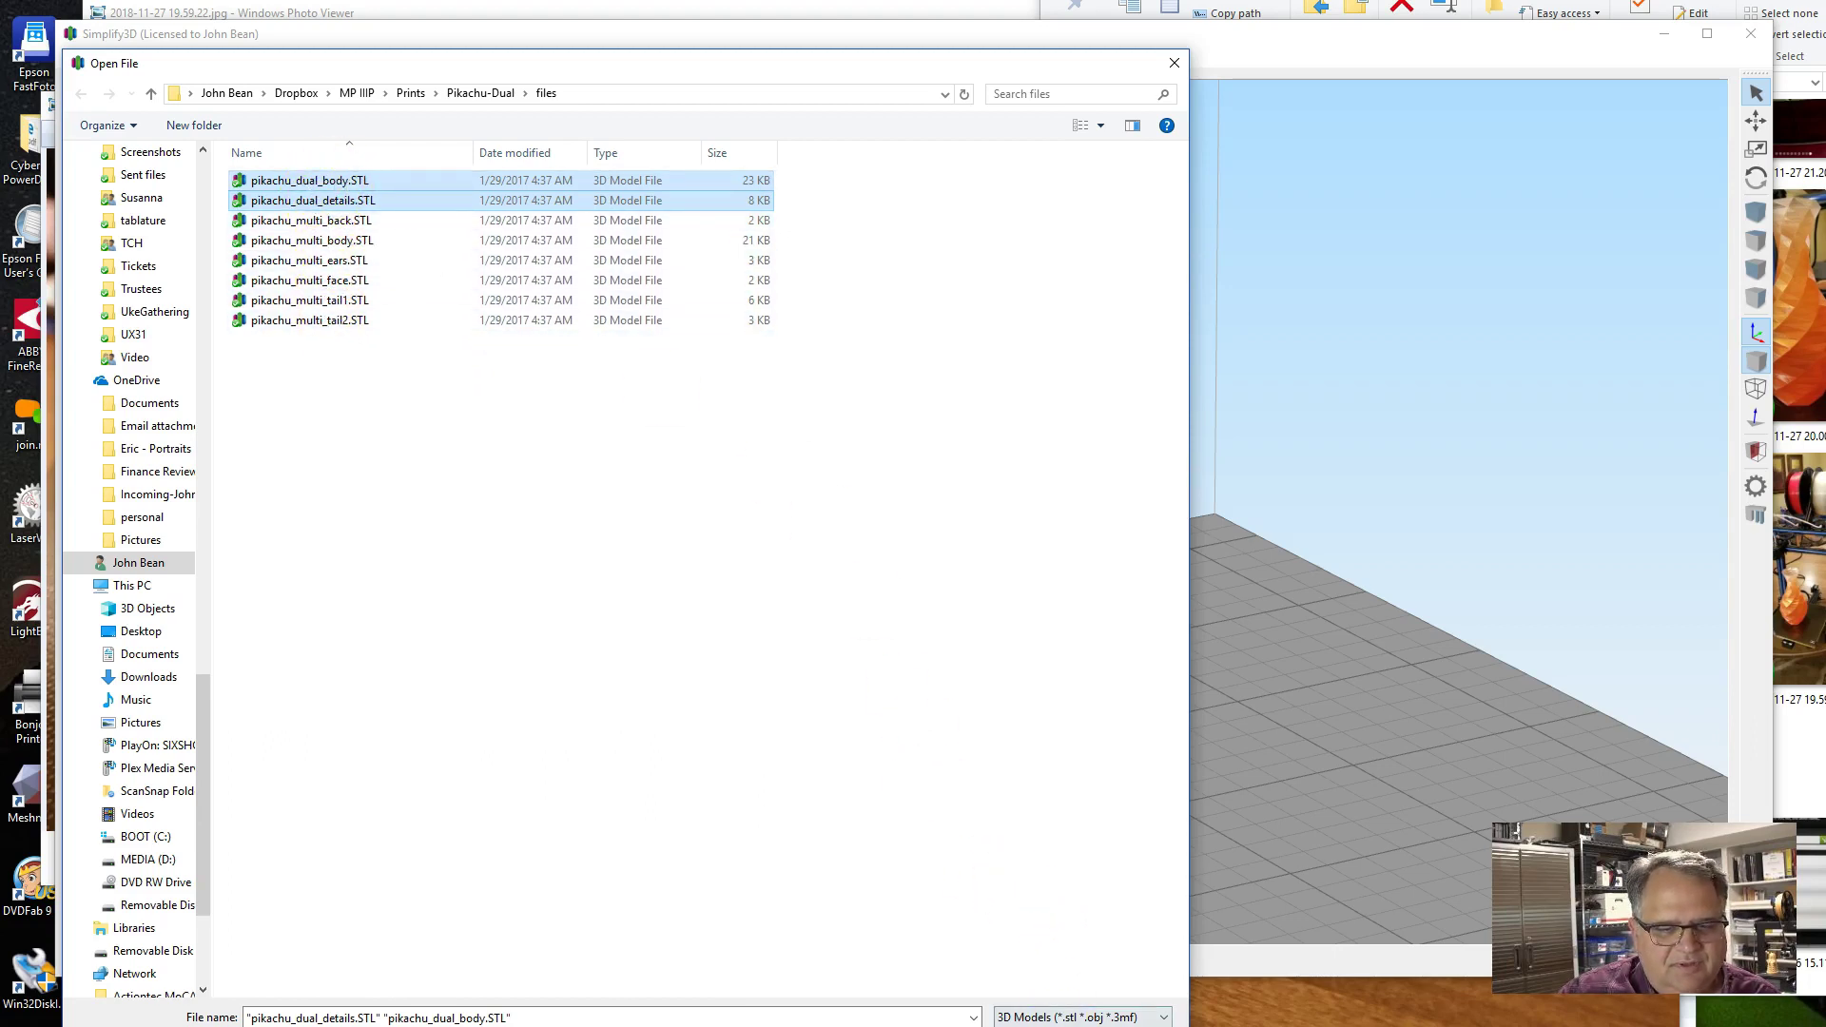
key("Return")
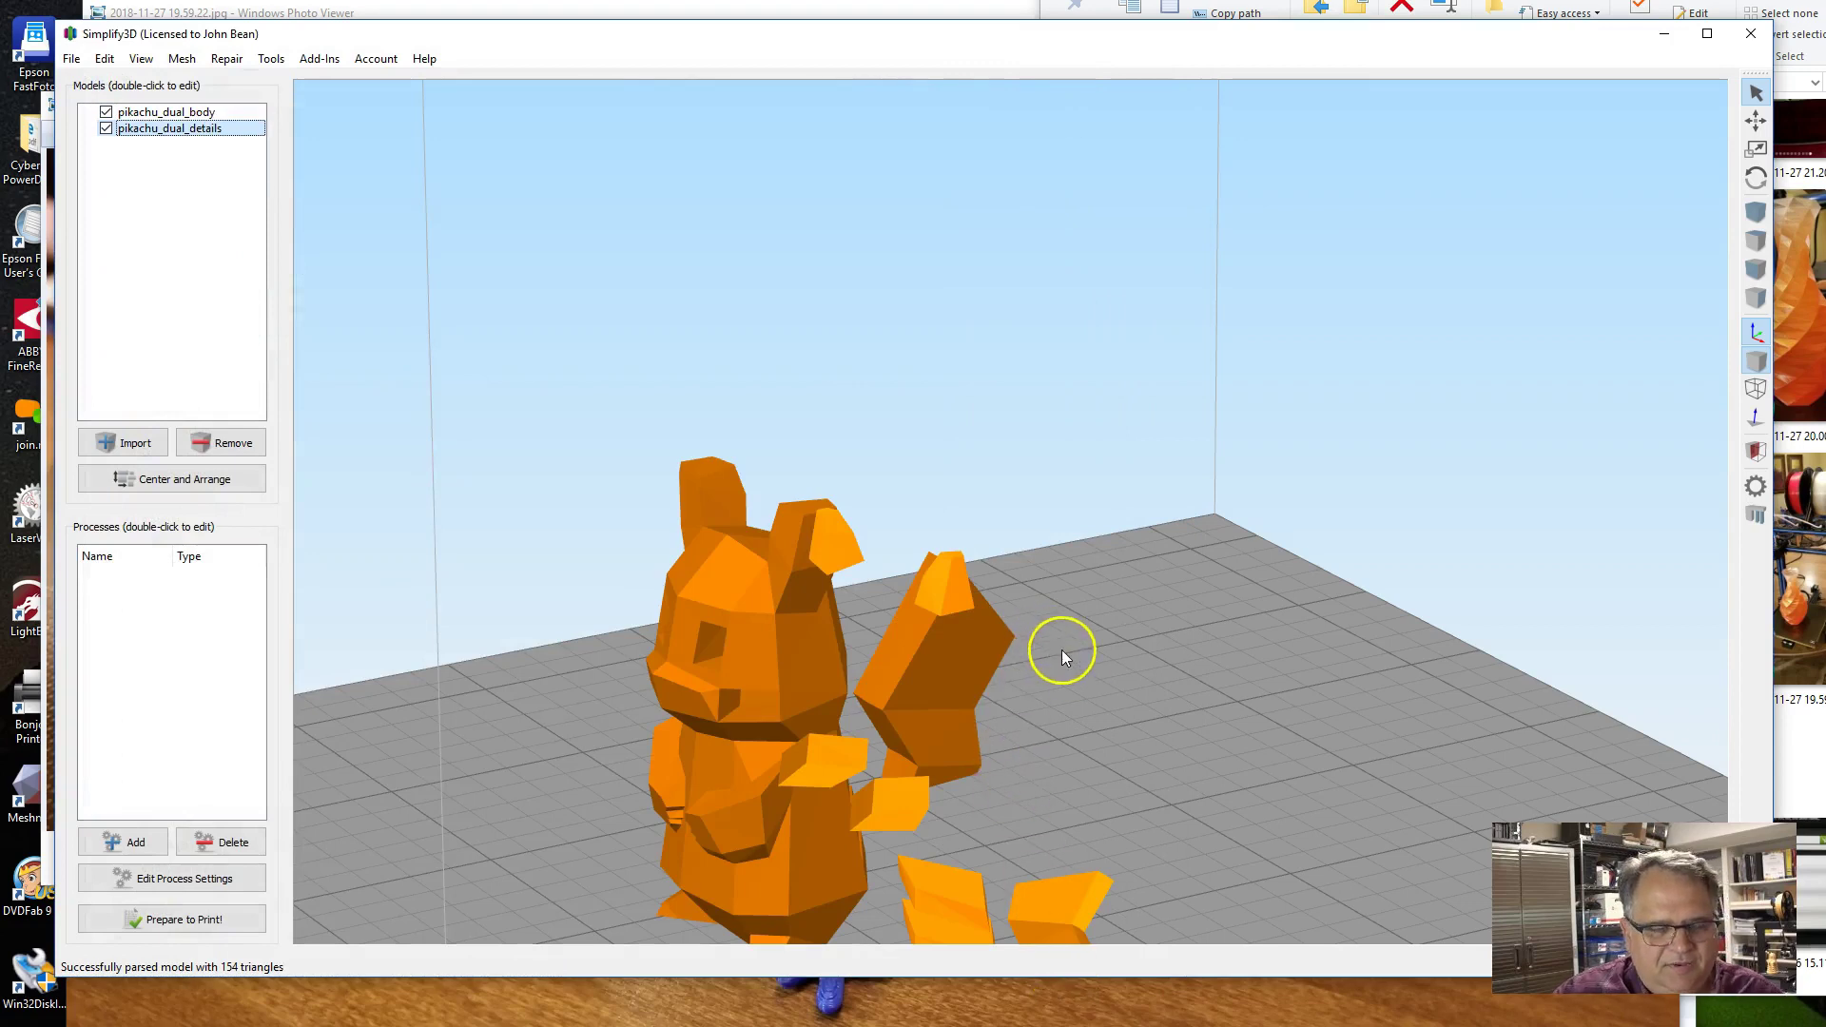
scroll(1074, 666, "down", 5)
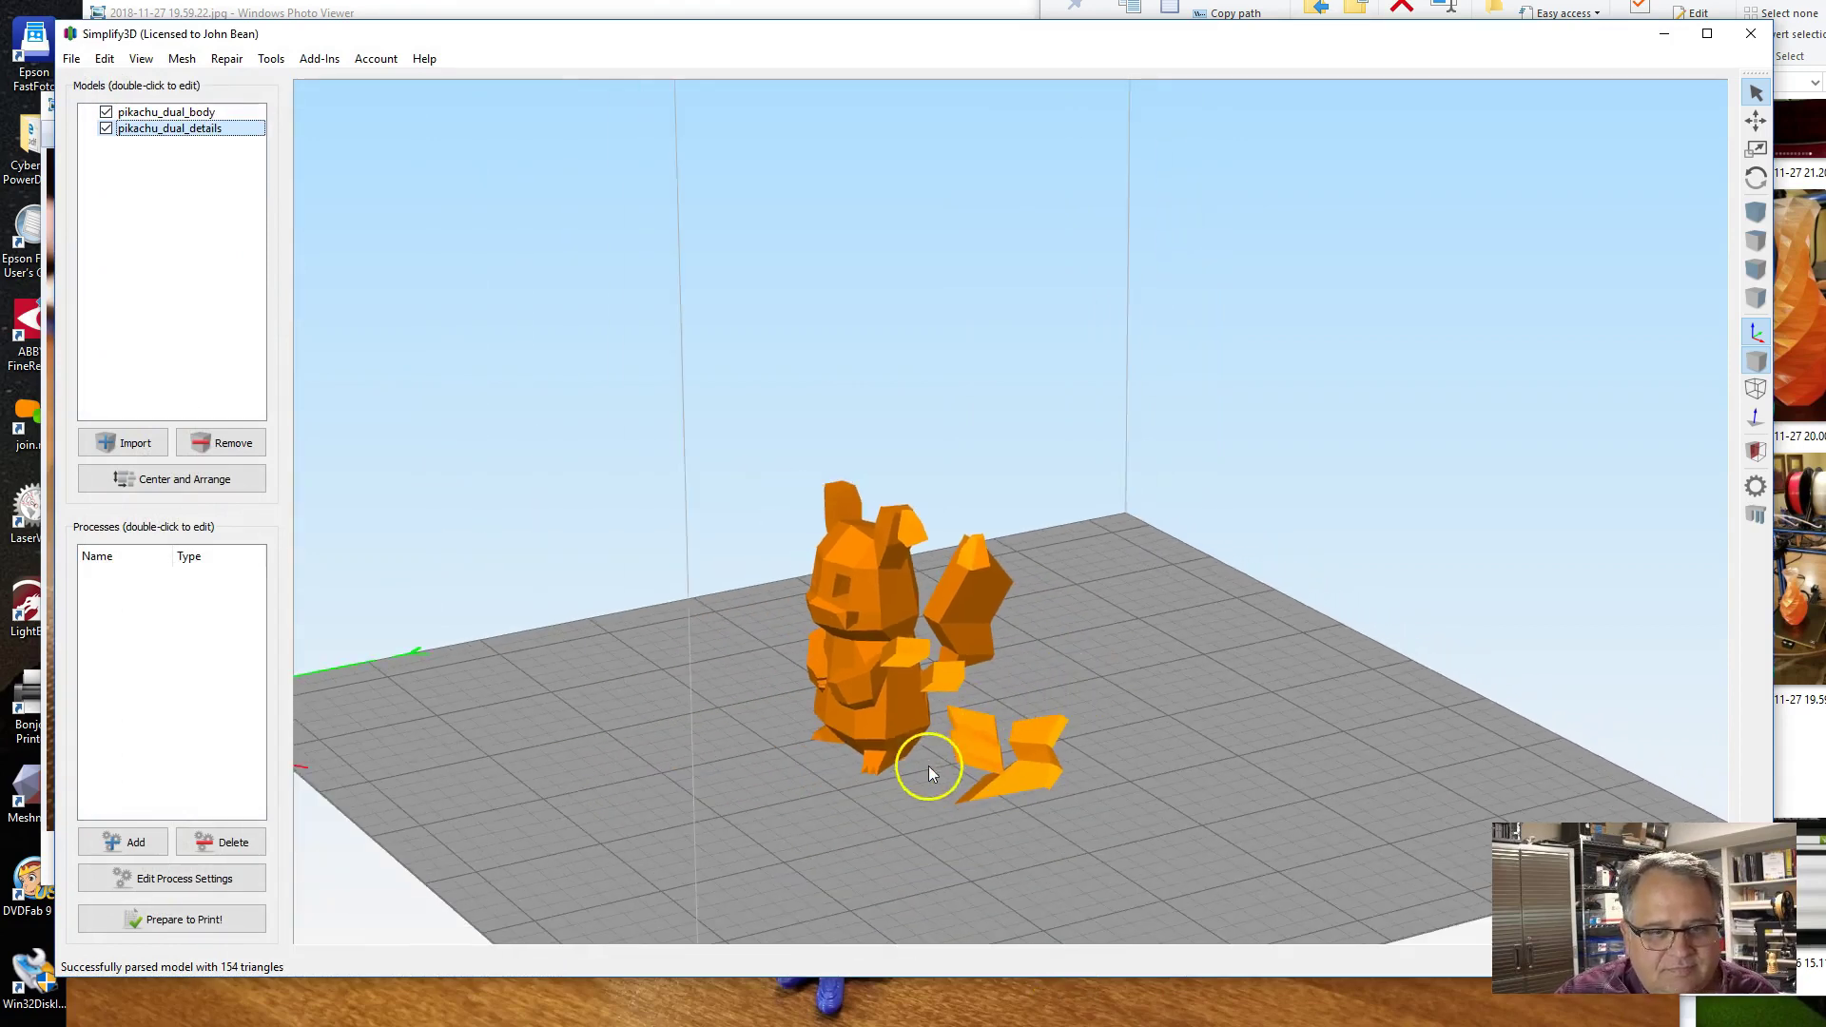
left_click_drag(929, 766, 1144, 739)
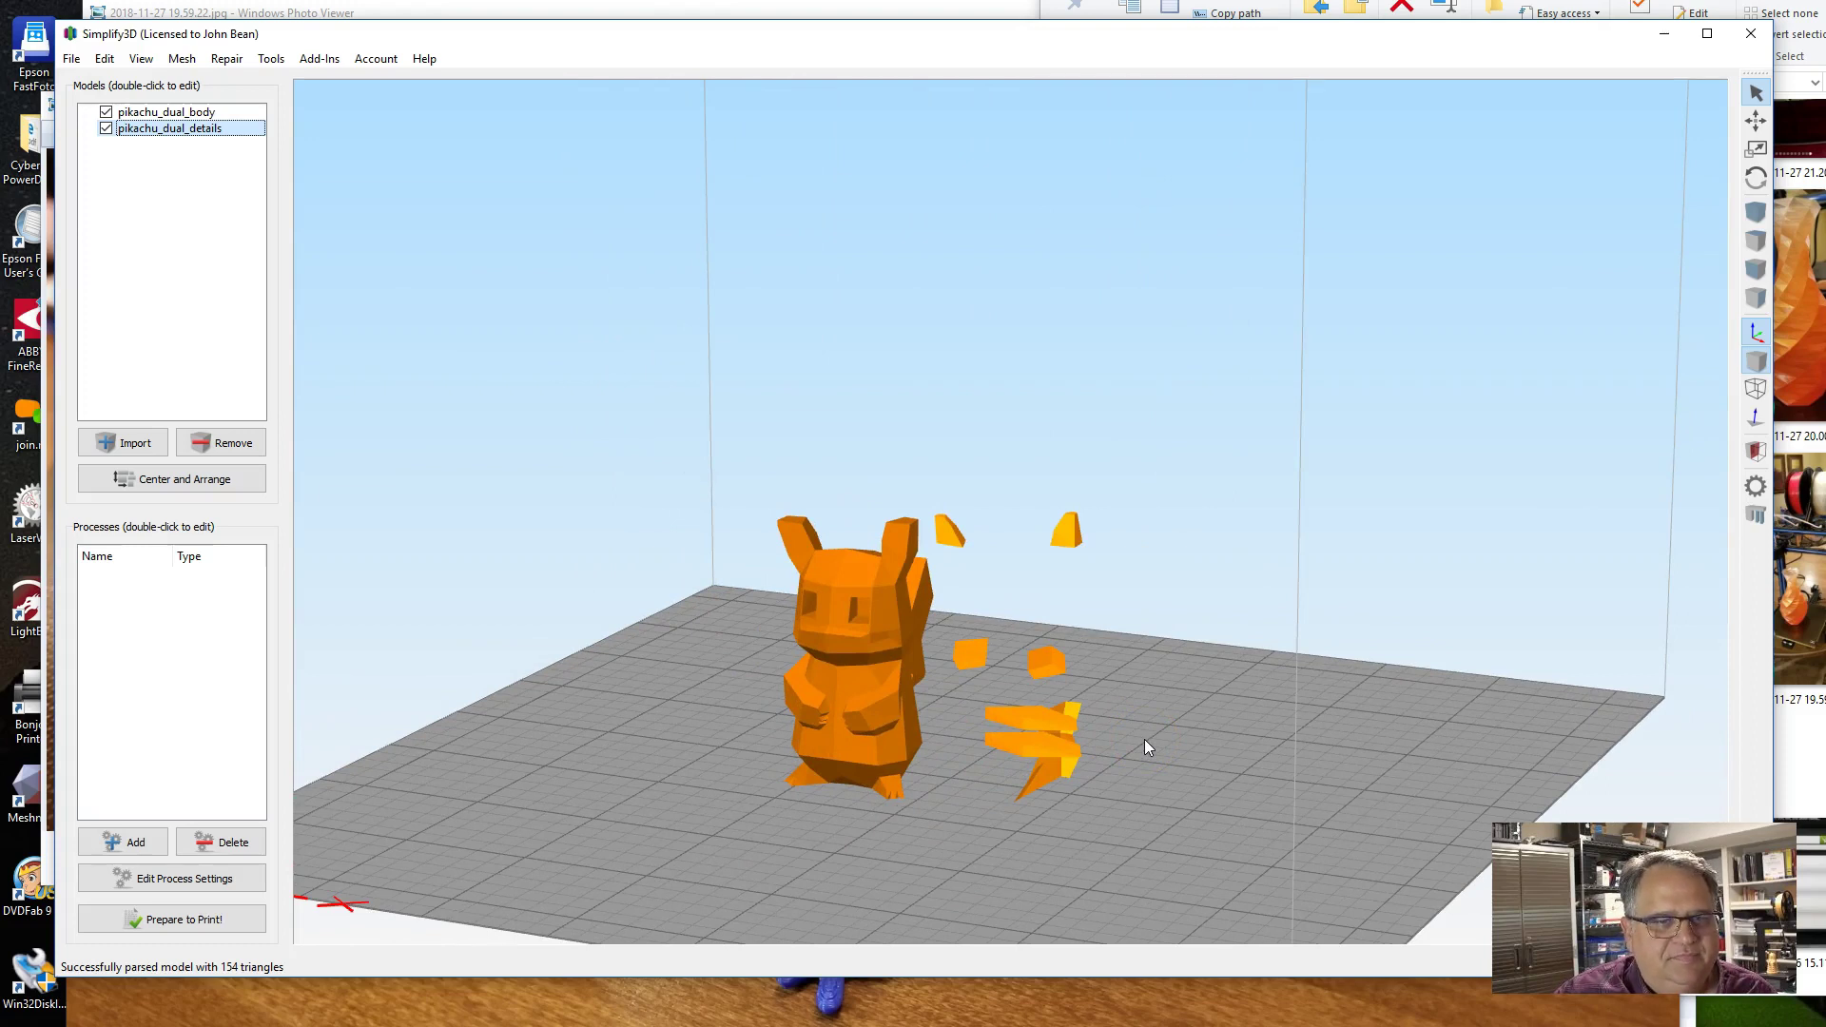
left_click_drag(1144, 739, 1107, 734)
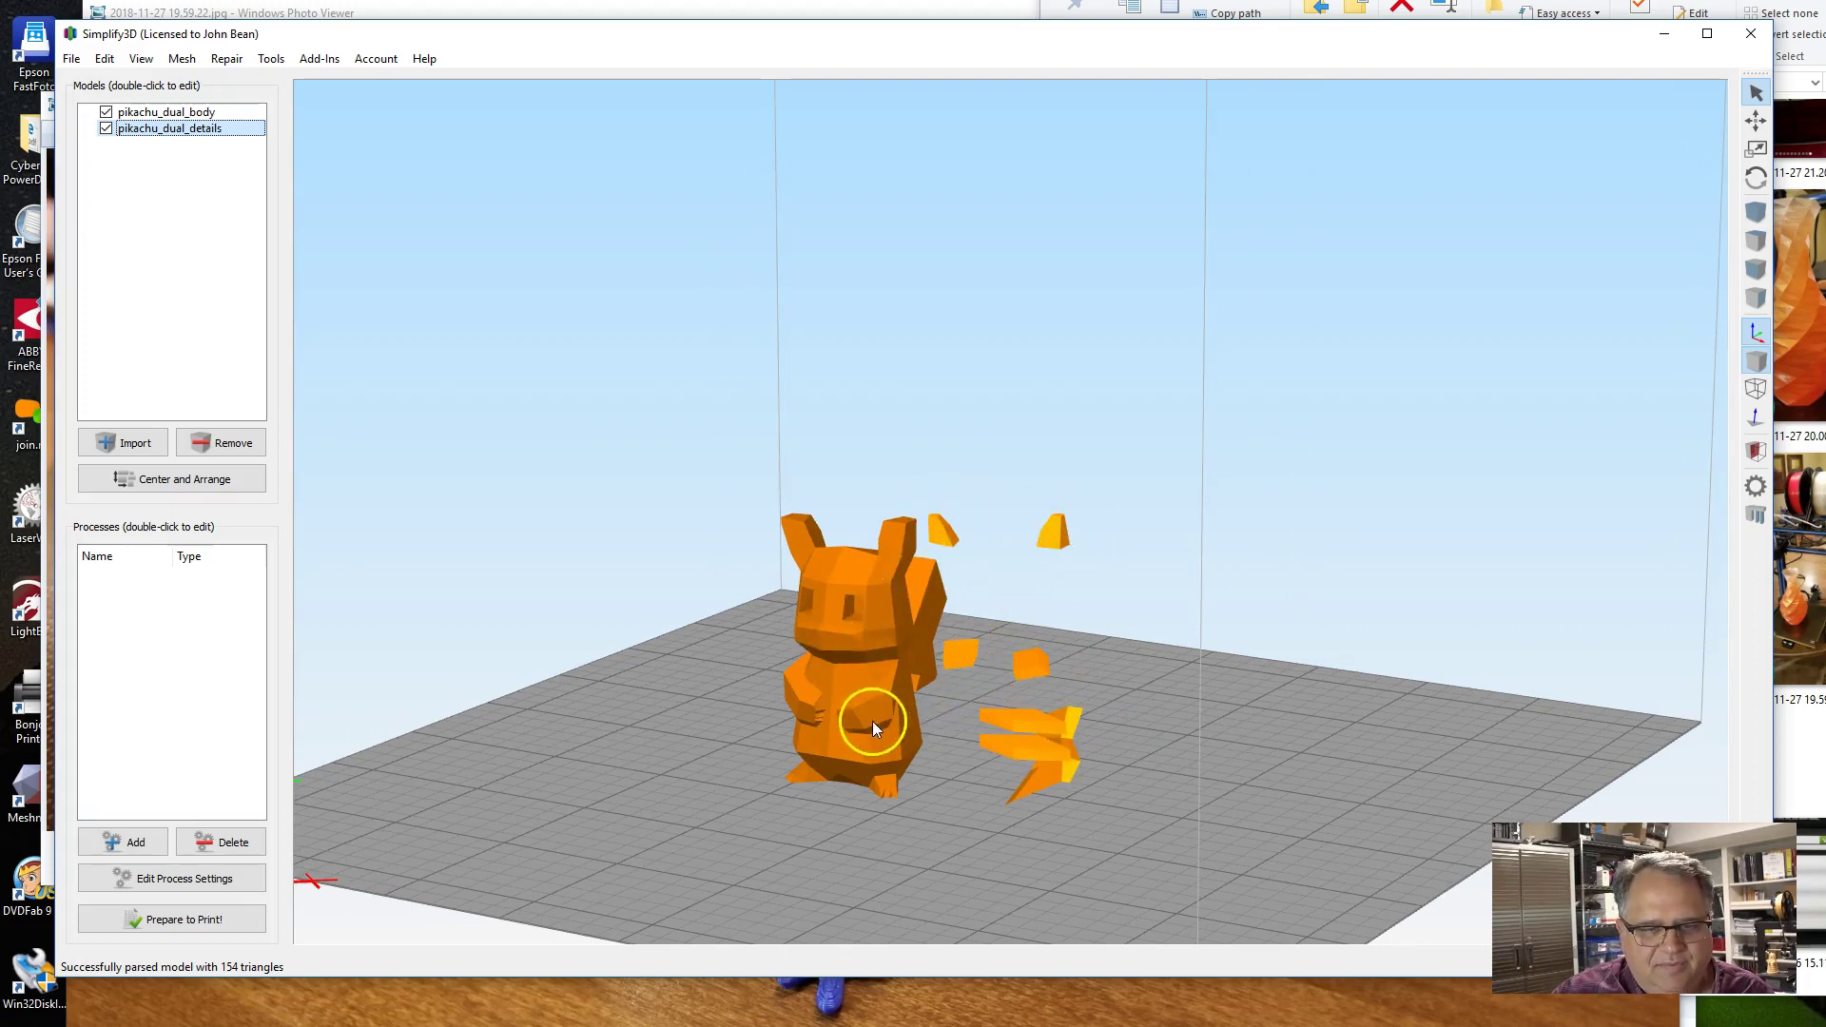
mouse_move(872, 721)
left_mouse_down()
mouse_move(1064, 711)
mouse_move(878, 704)
left_mouse_up()
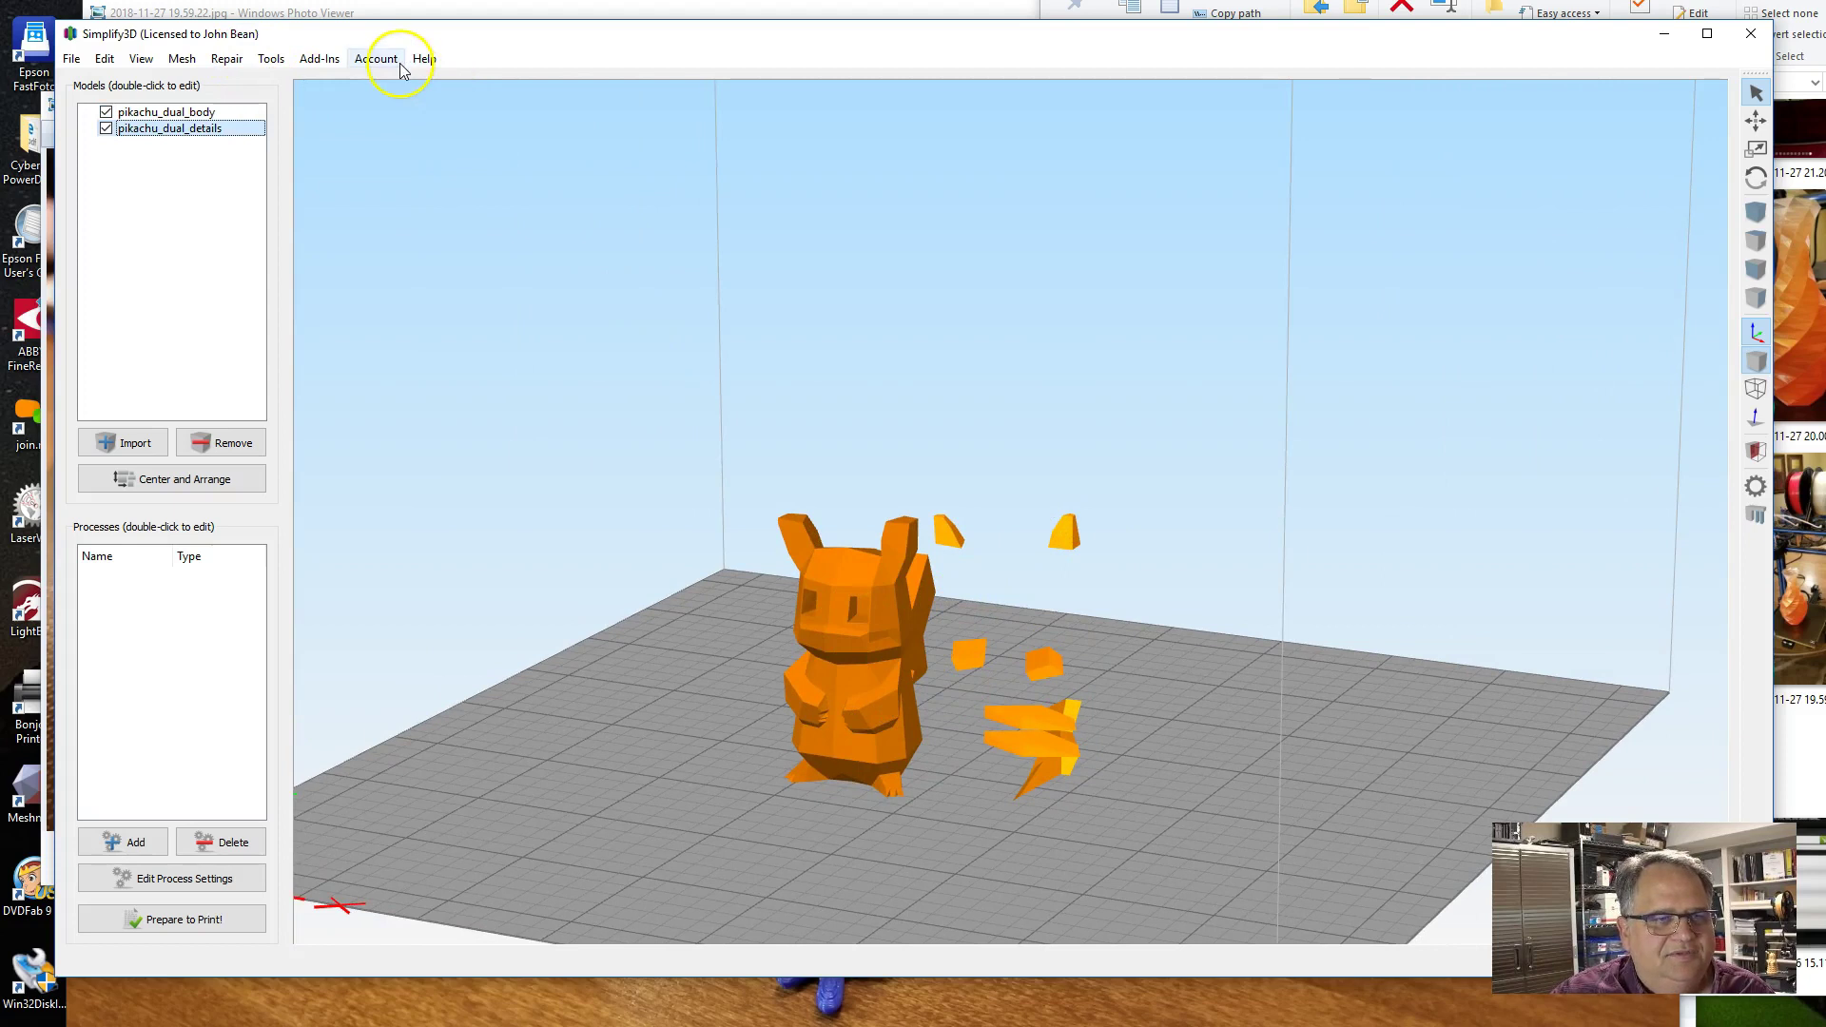
Start the Configuration Assistant and choose Other as the printer model.
left_click(428, 61)
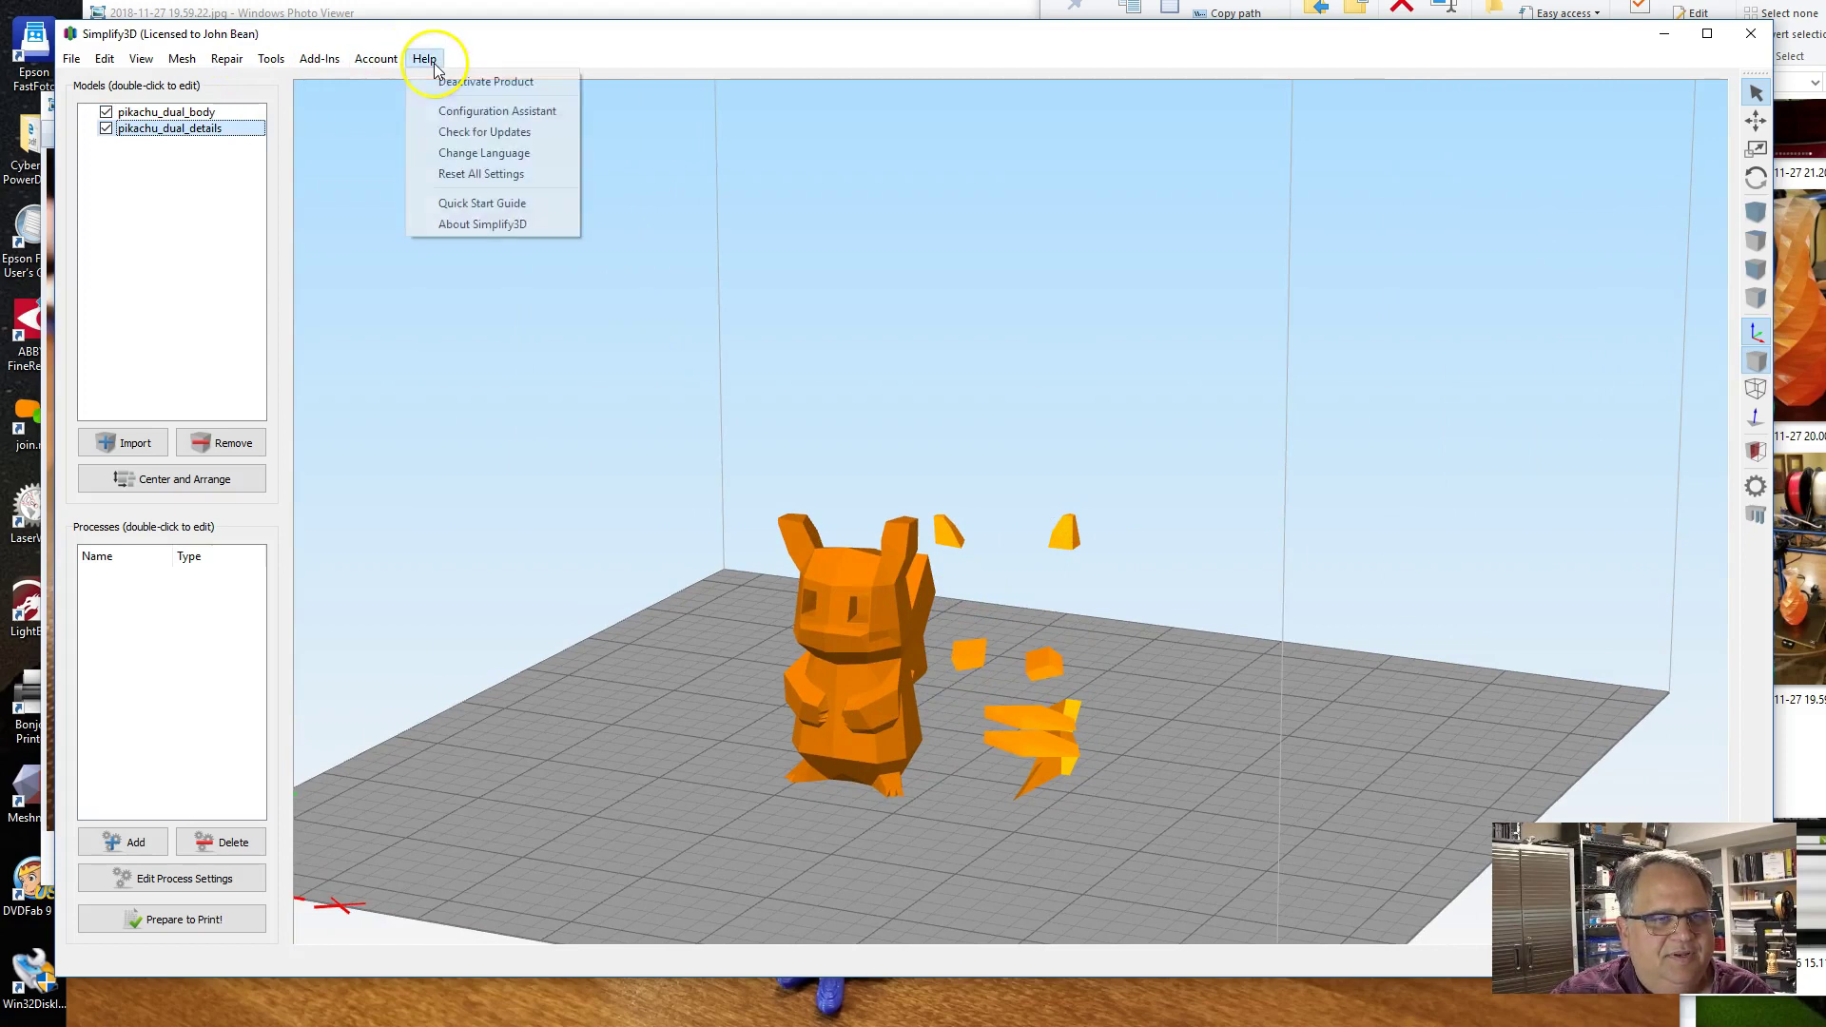
left_click(481, 110)
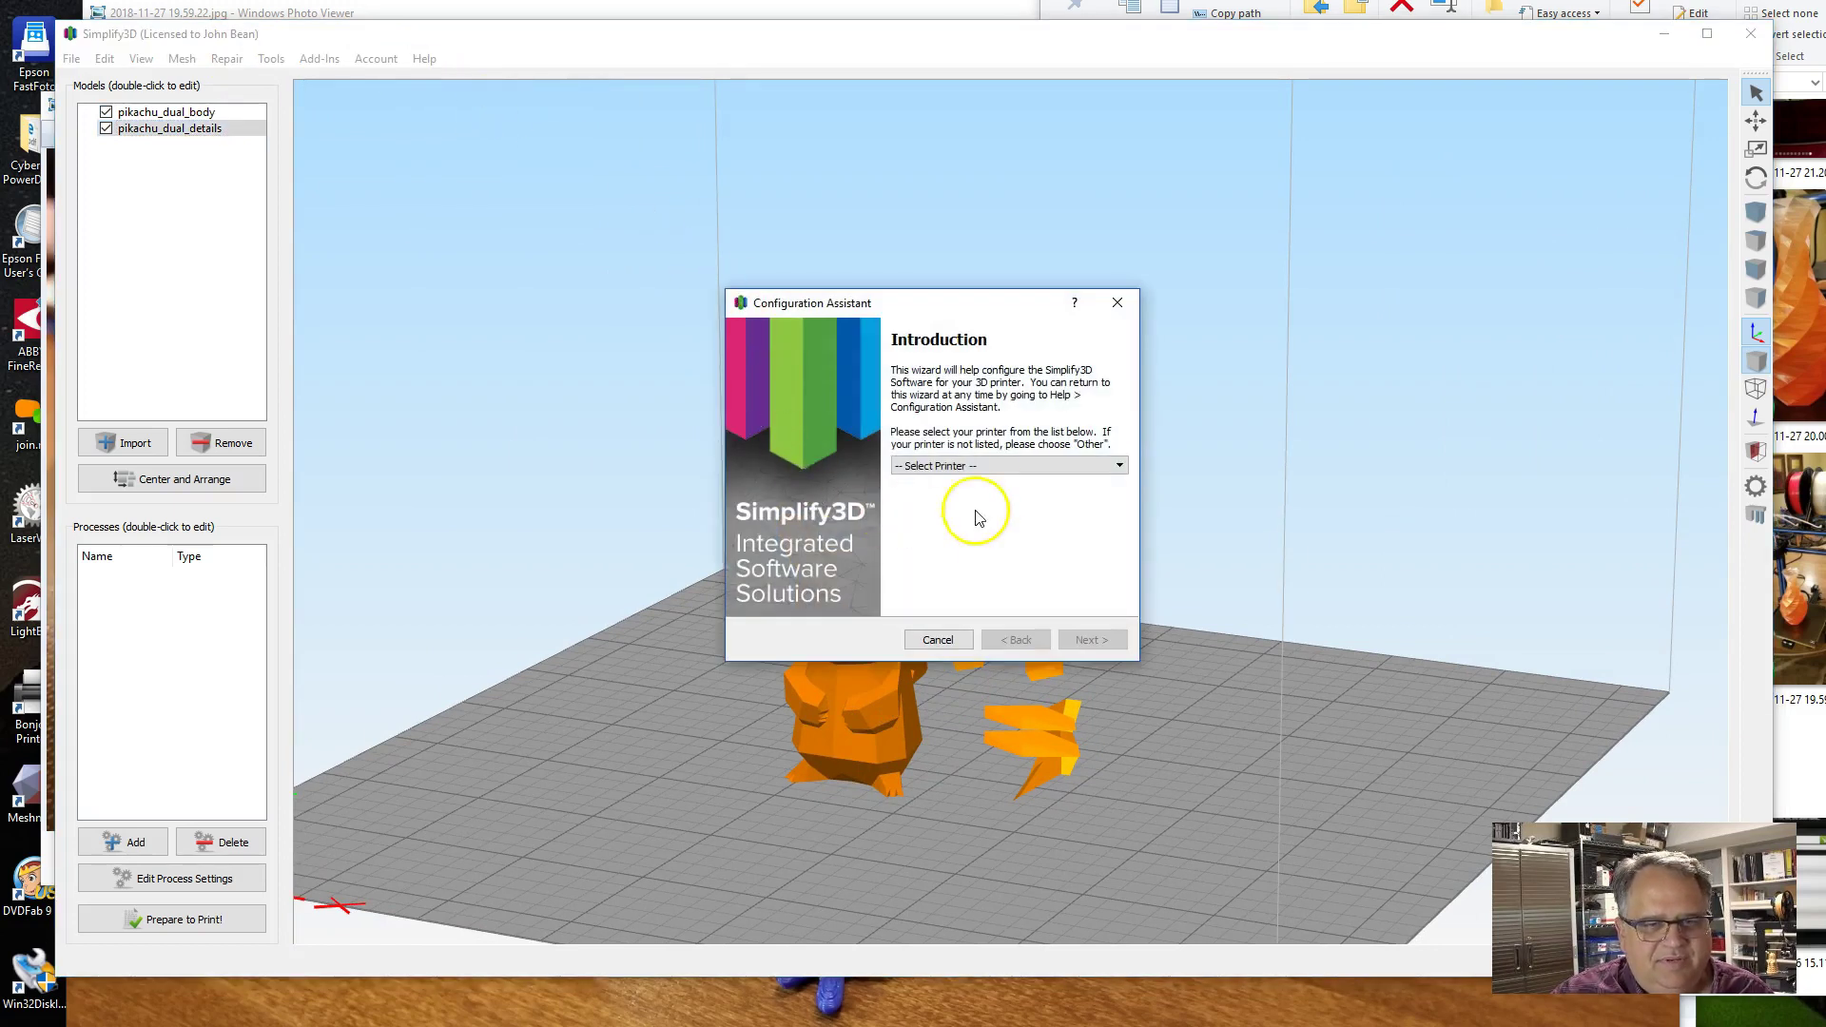
left_click(1009, 466)
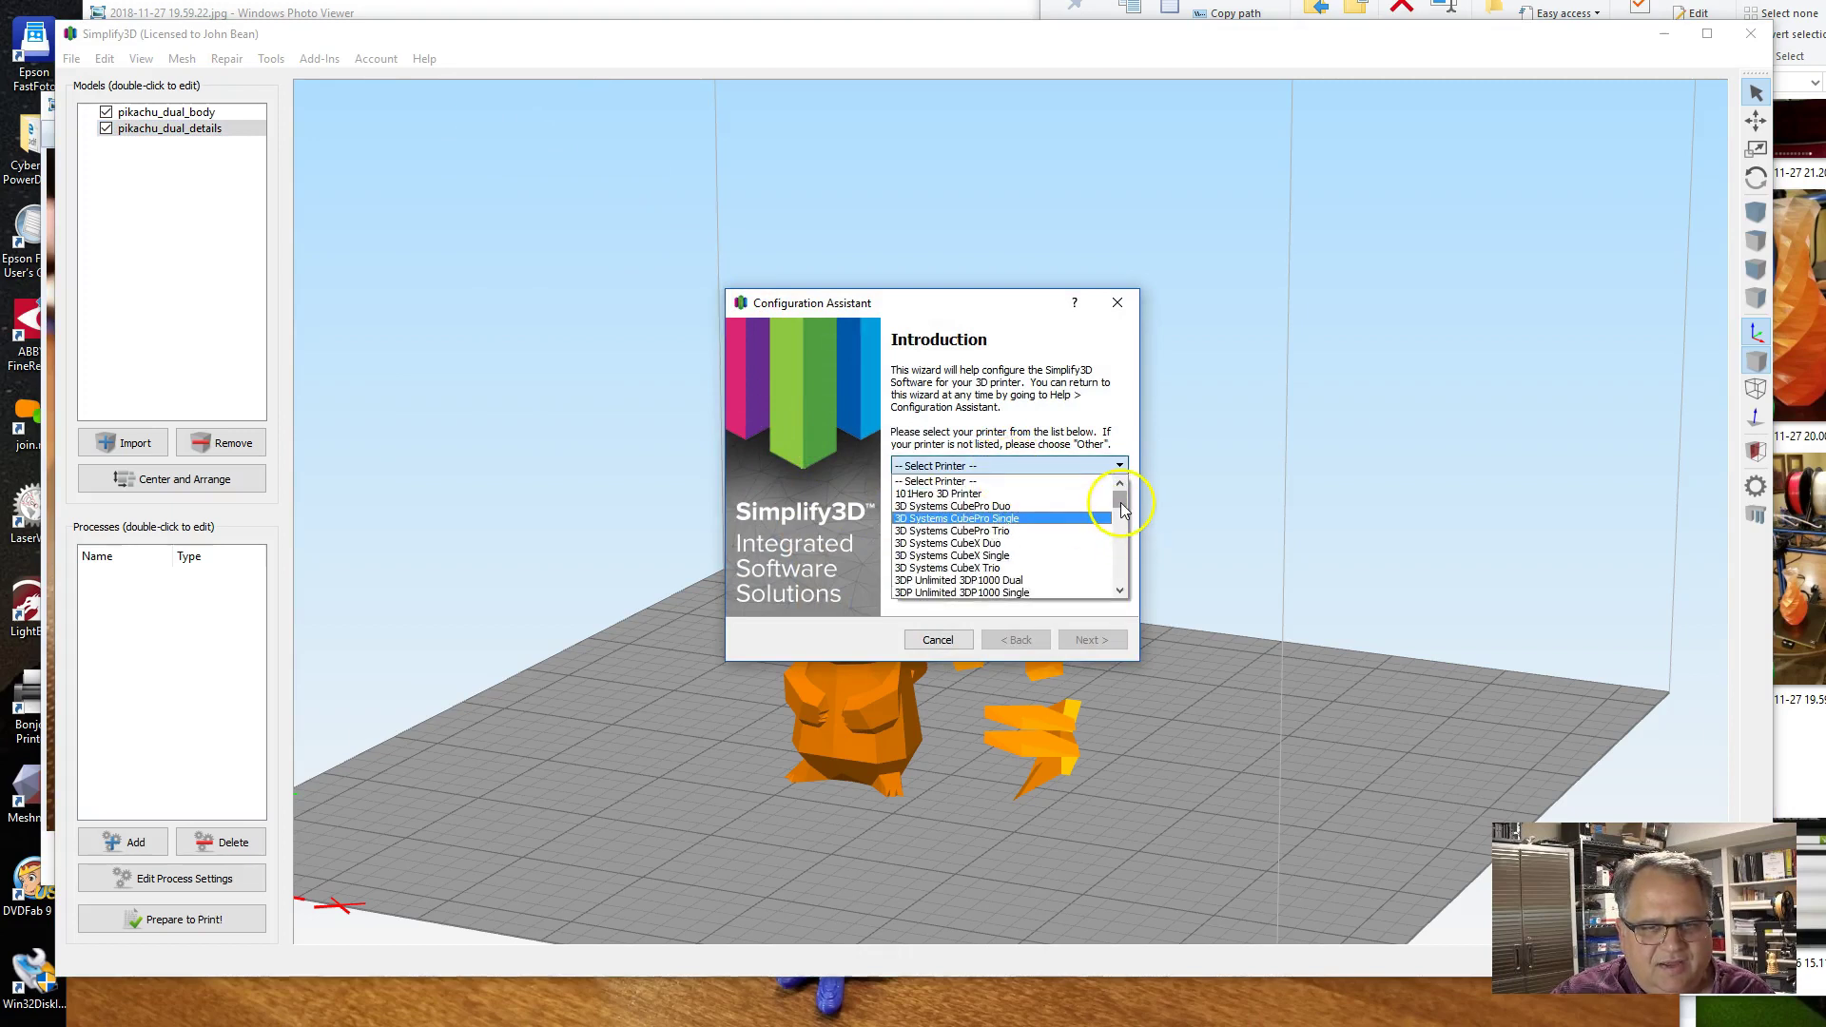
left_click_drag(1121, 490, 1120, 574)
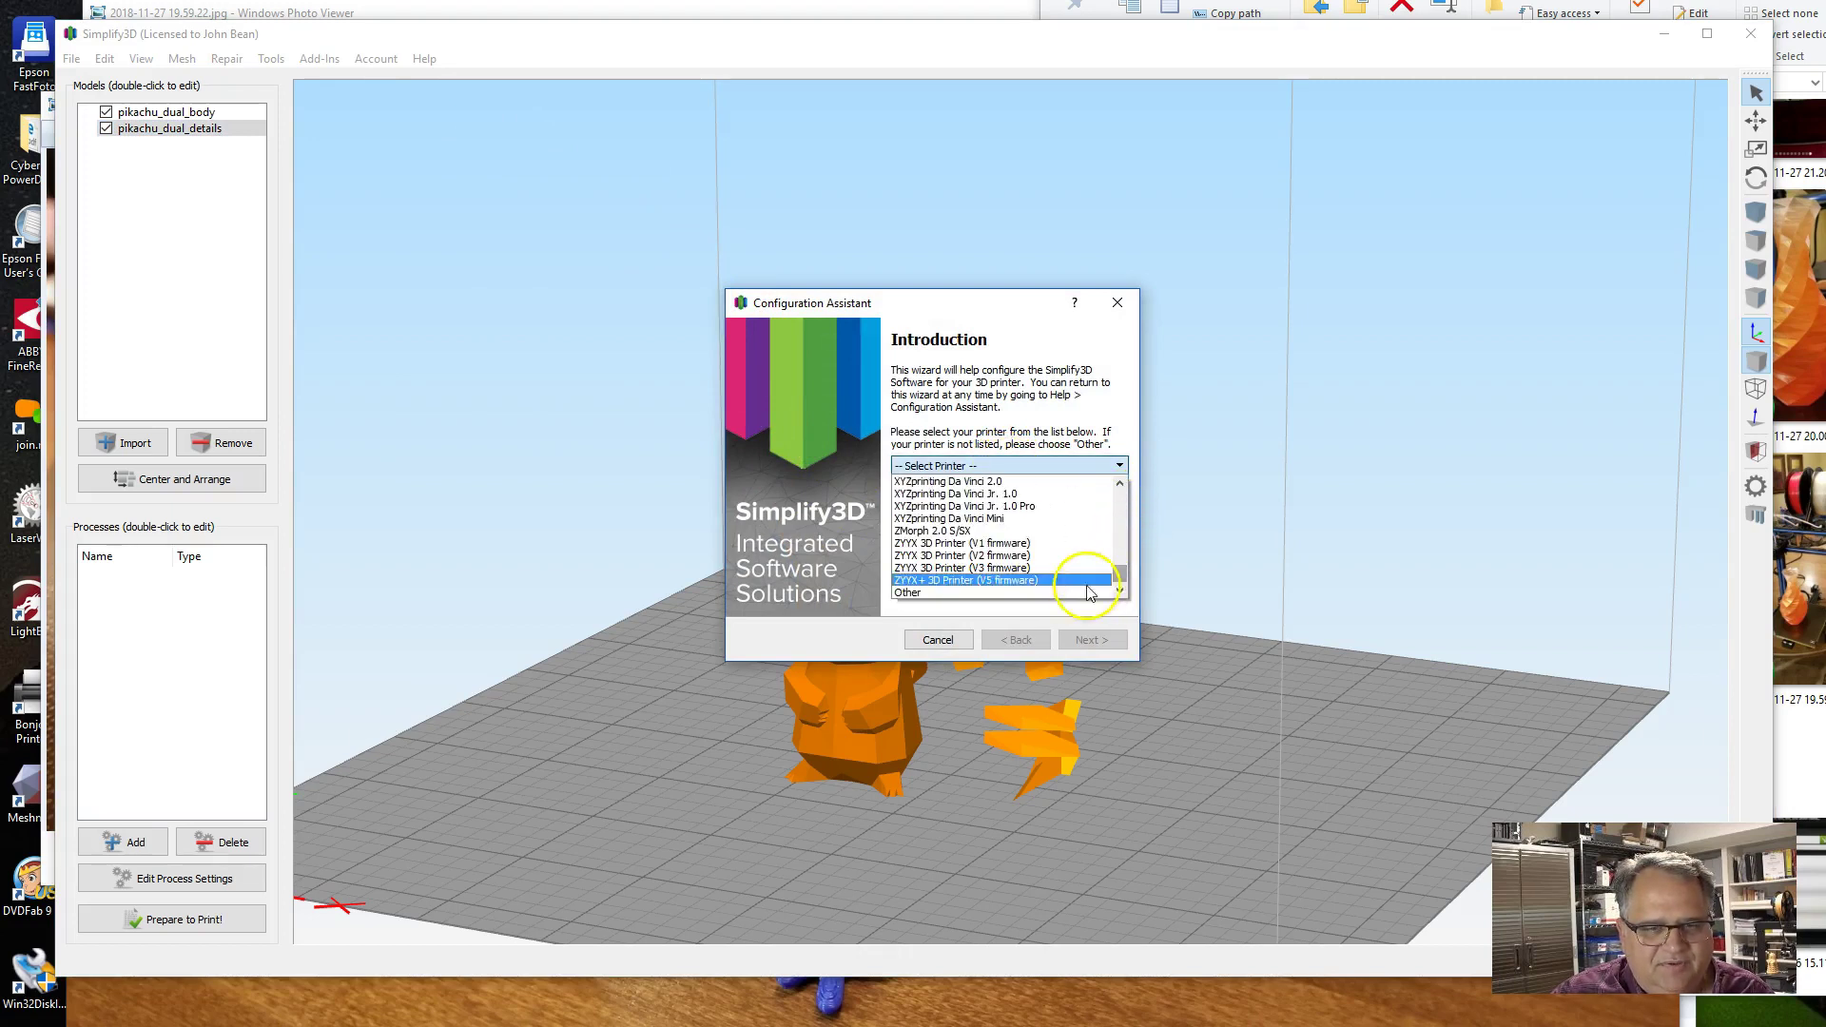
left_click(1075, 590)
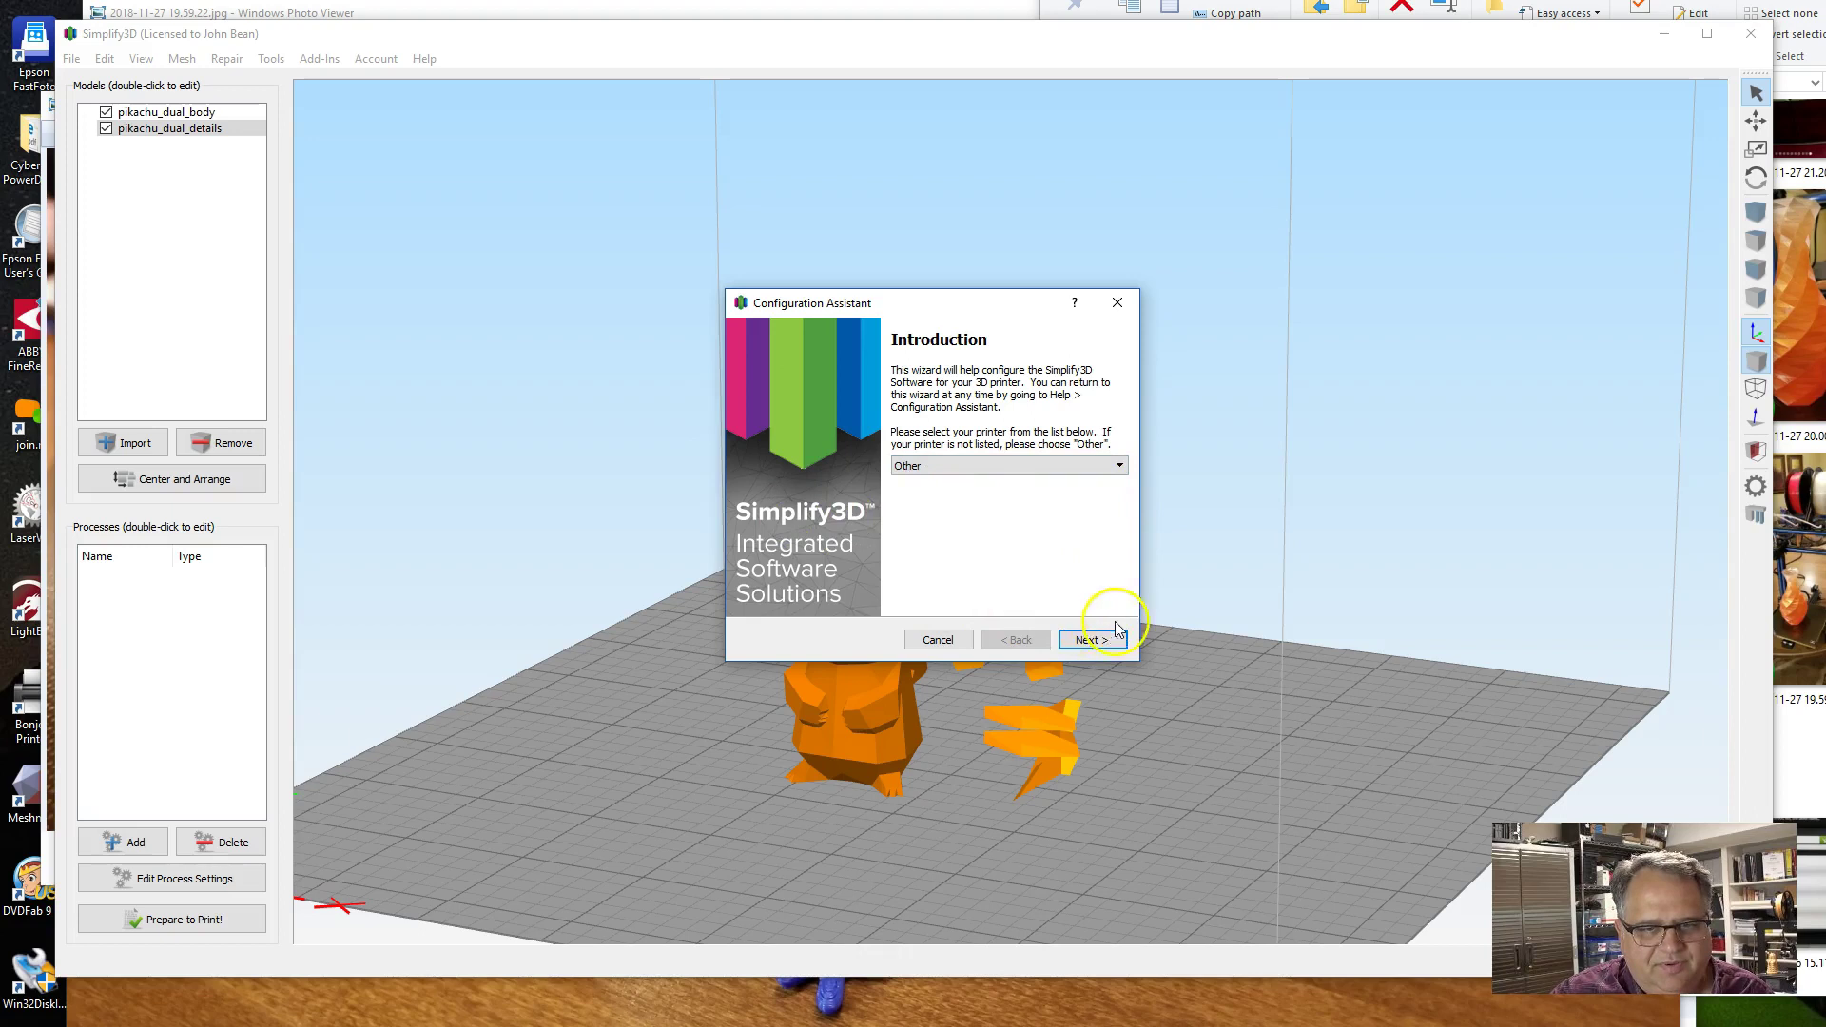
left_click(1091, 640)
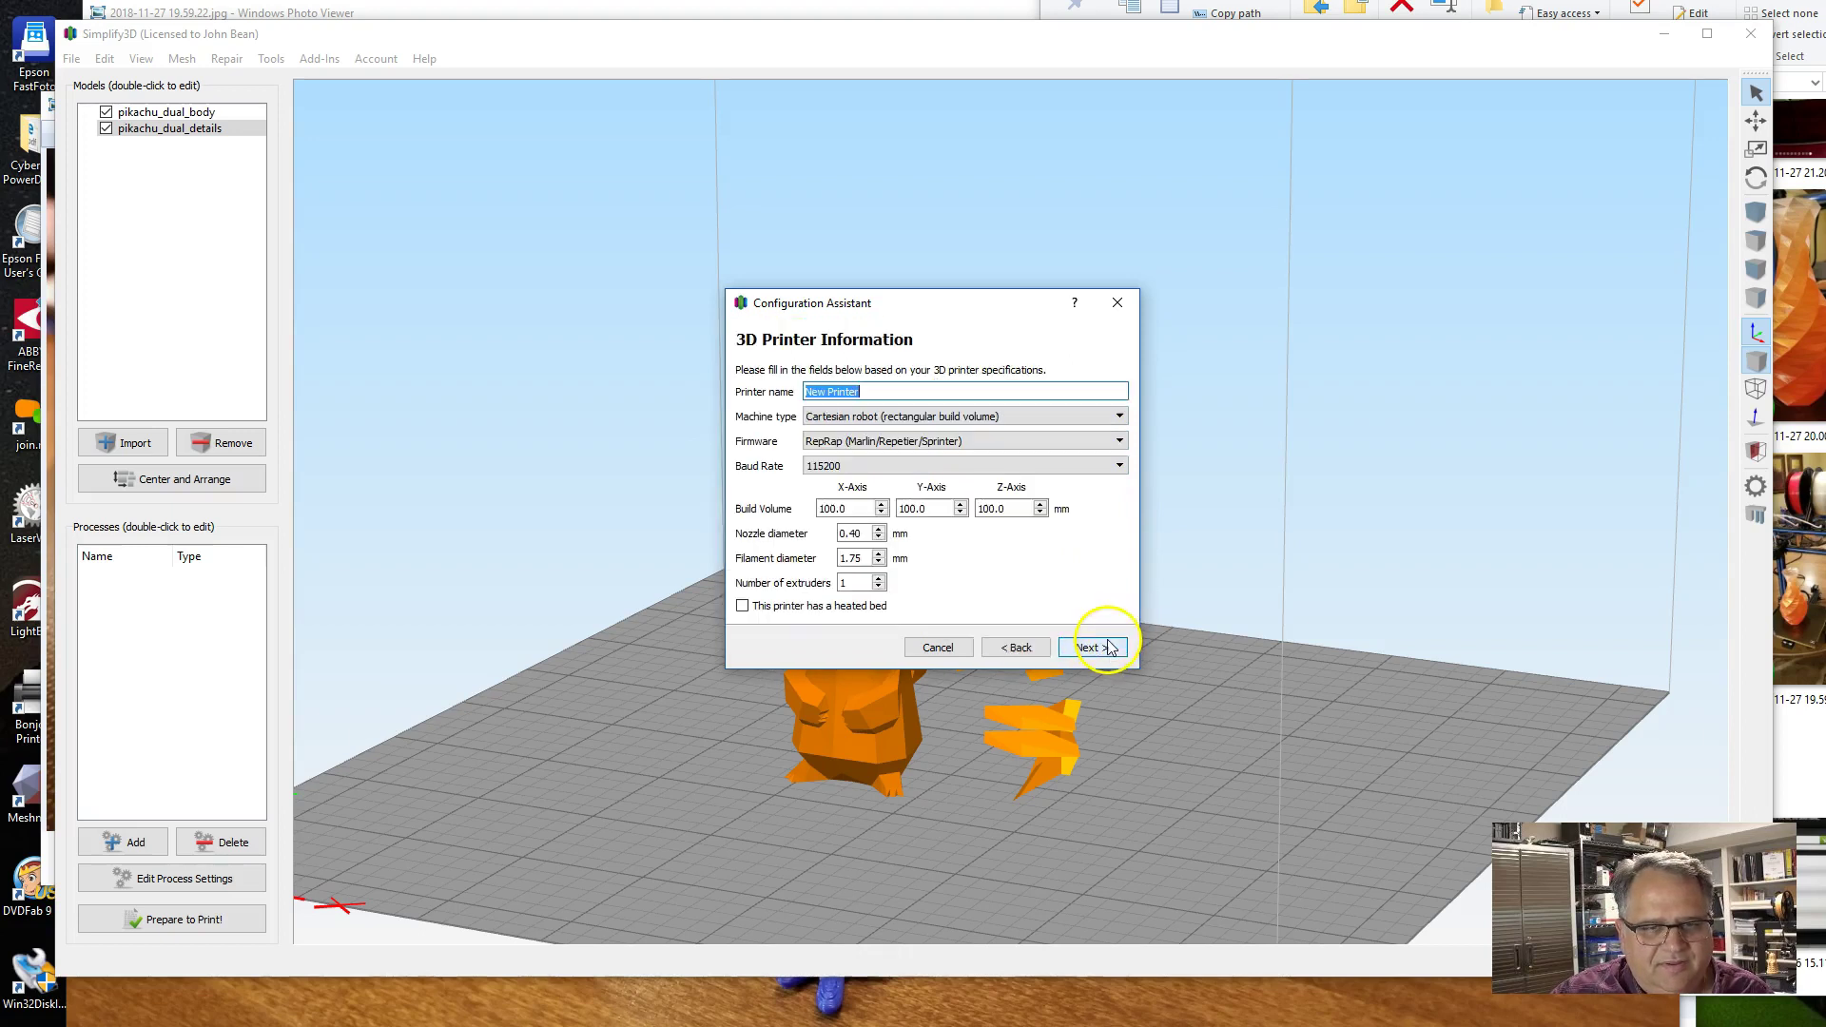
Define printer GT A10M with a 220×220×260 mm build volume, 2 extruders and a heated bed.
triple_click(936, 395)
type("GT ")
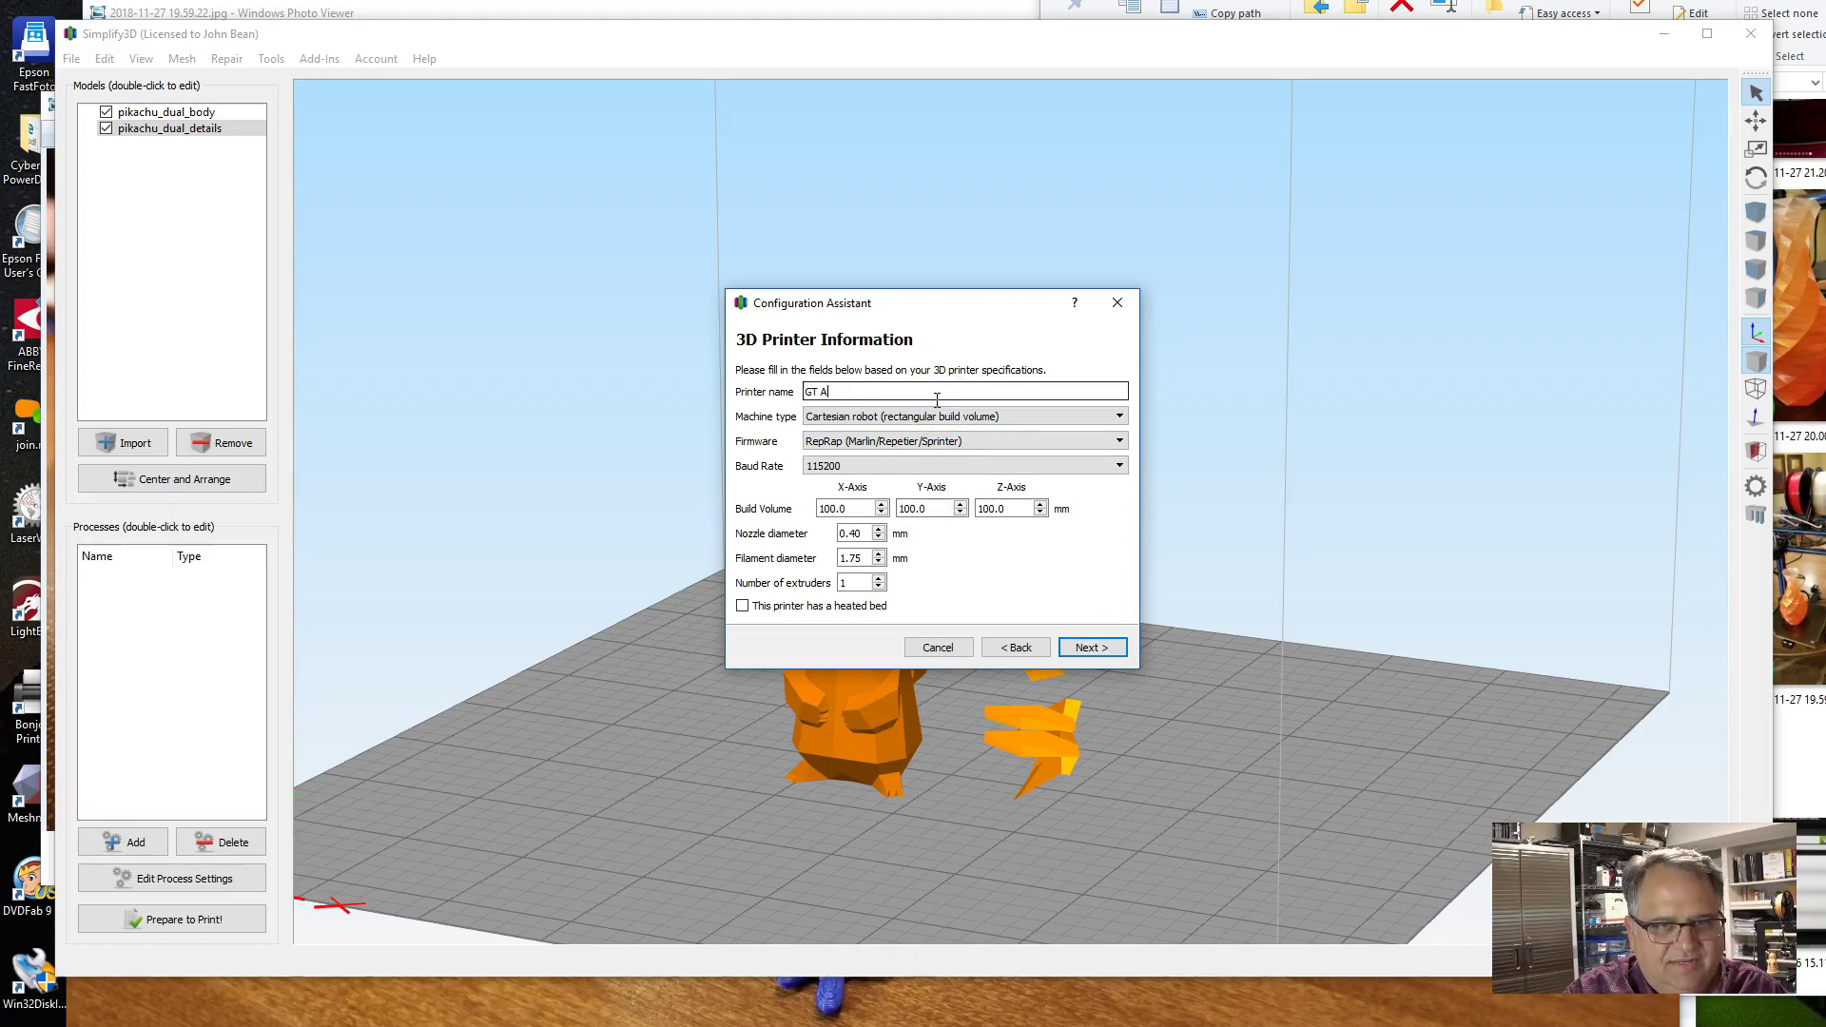
type("A10M")
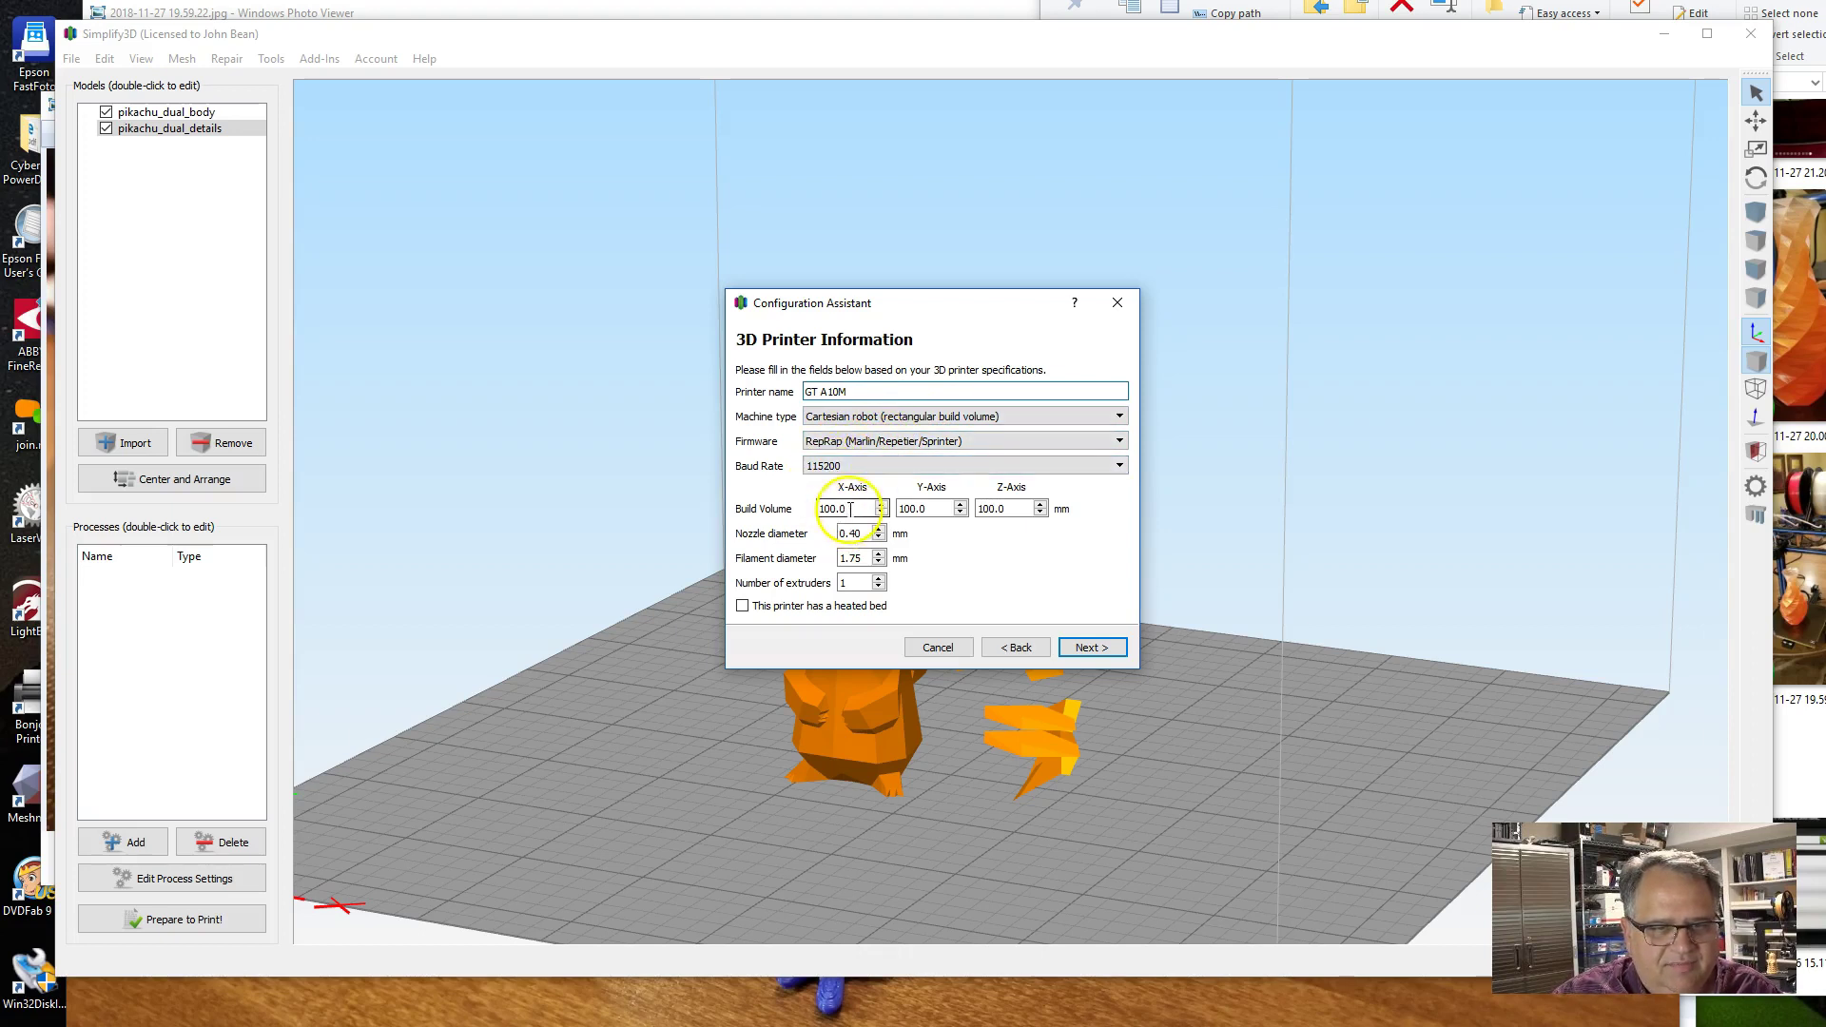
left_click_drag(850, 509, 803, 513)
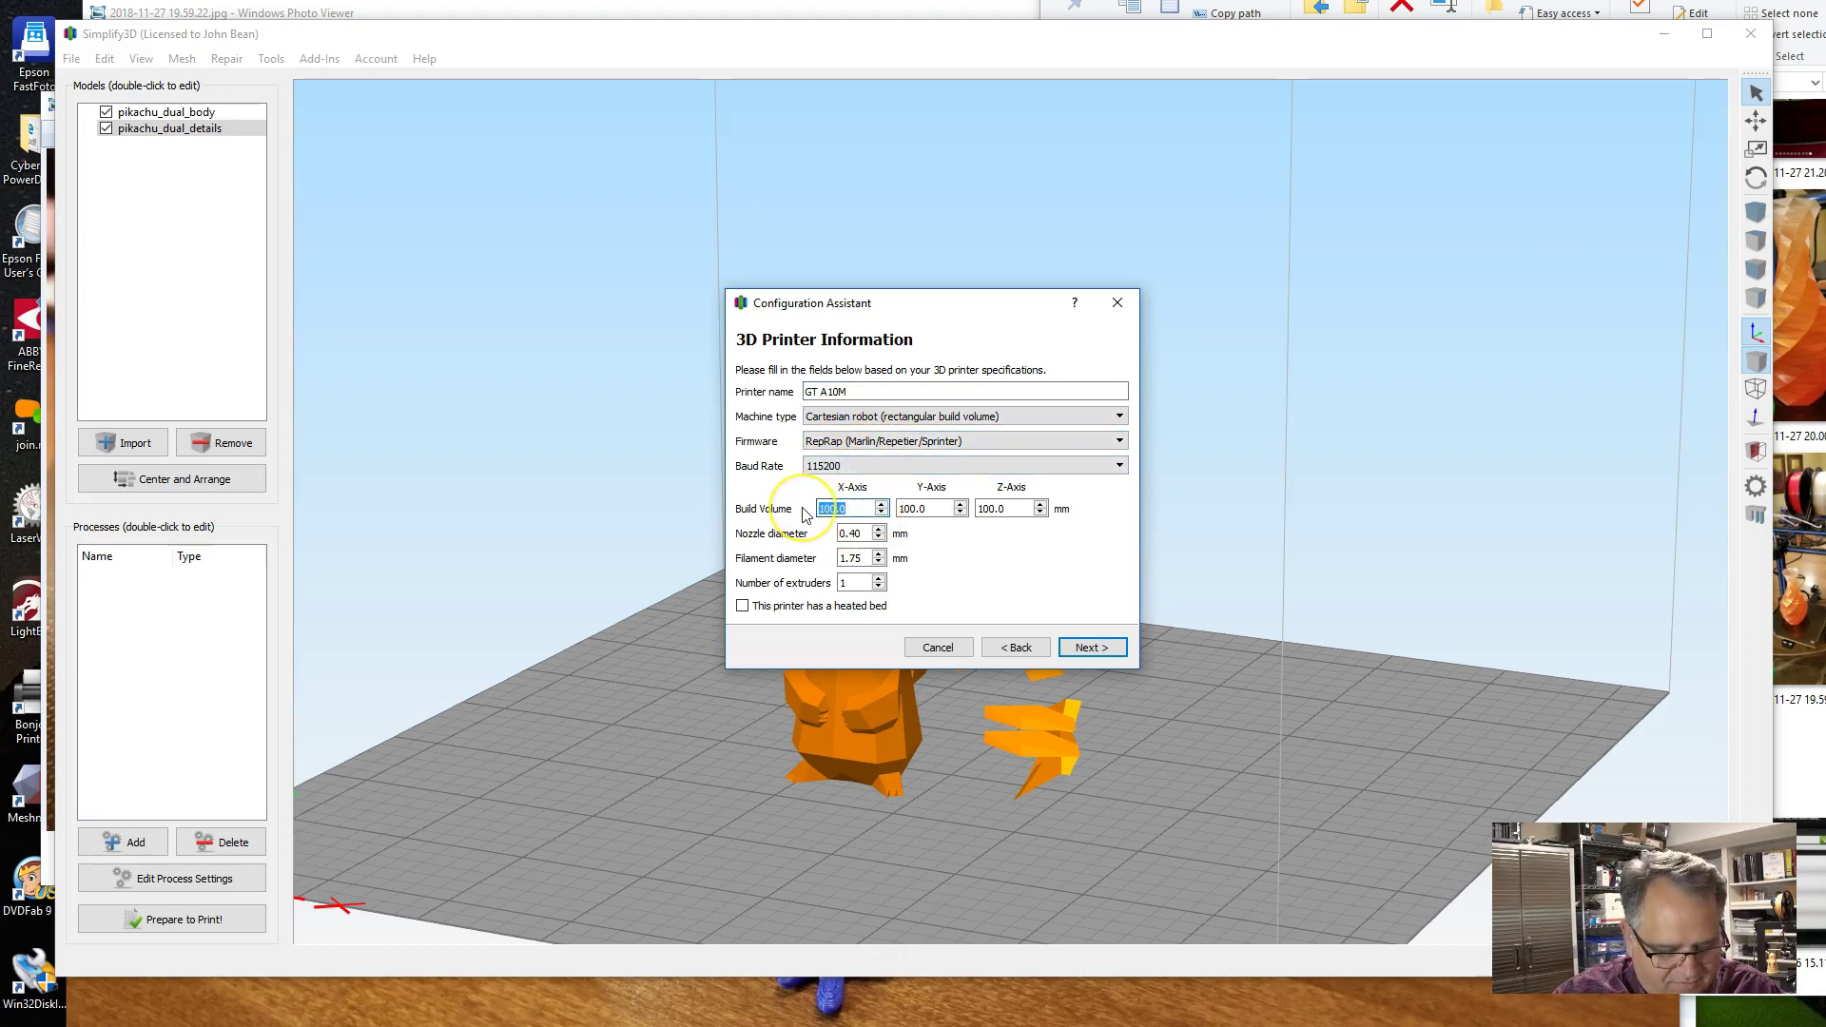
type("220")
key("Tab")
type("220")
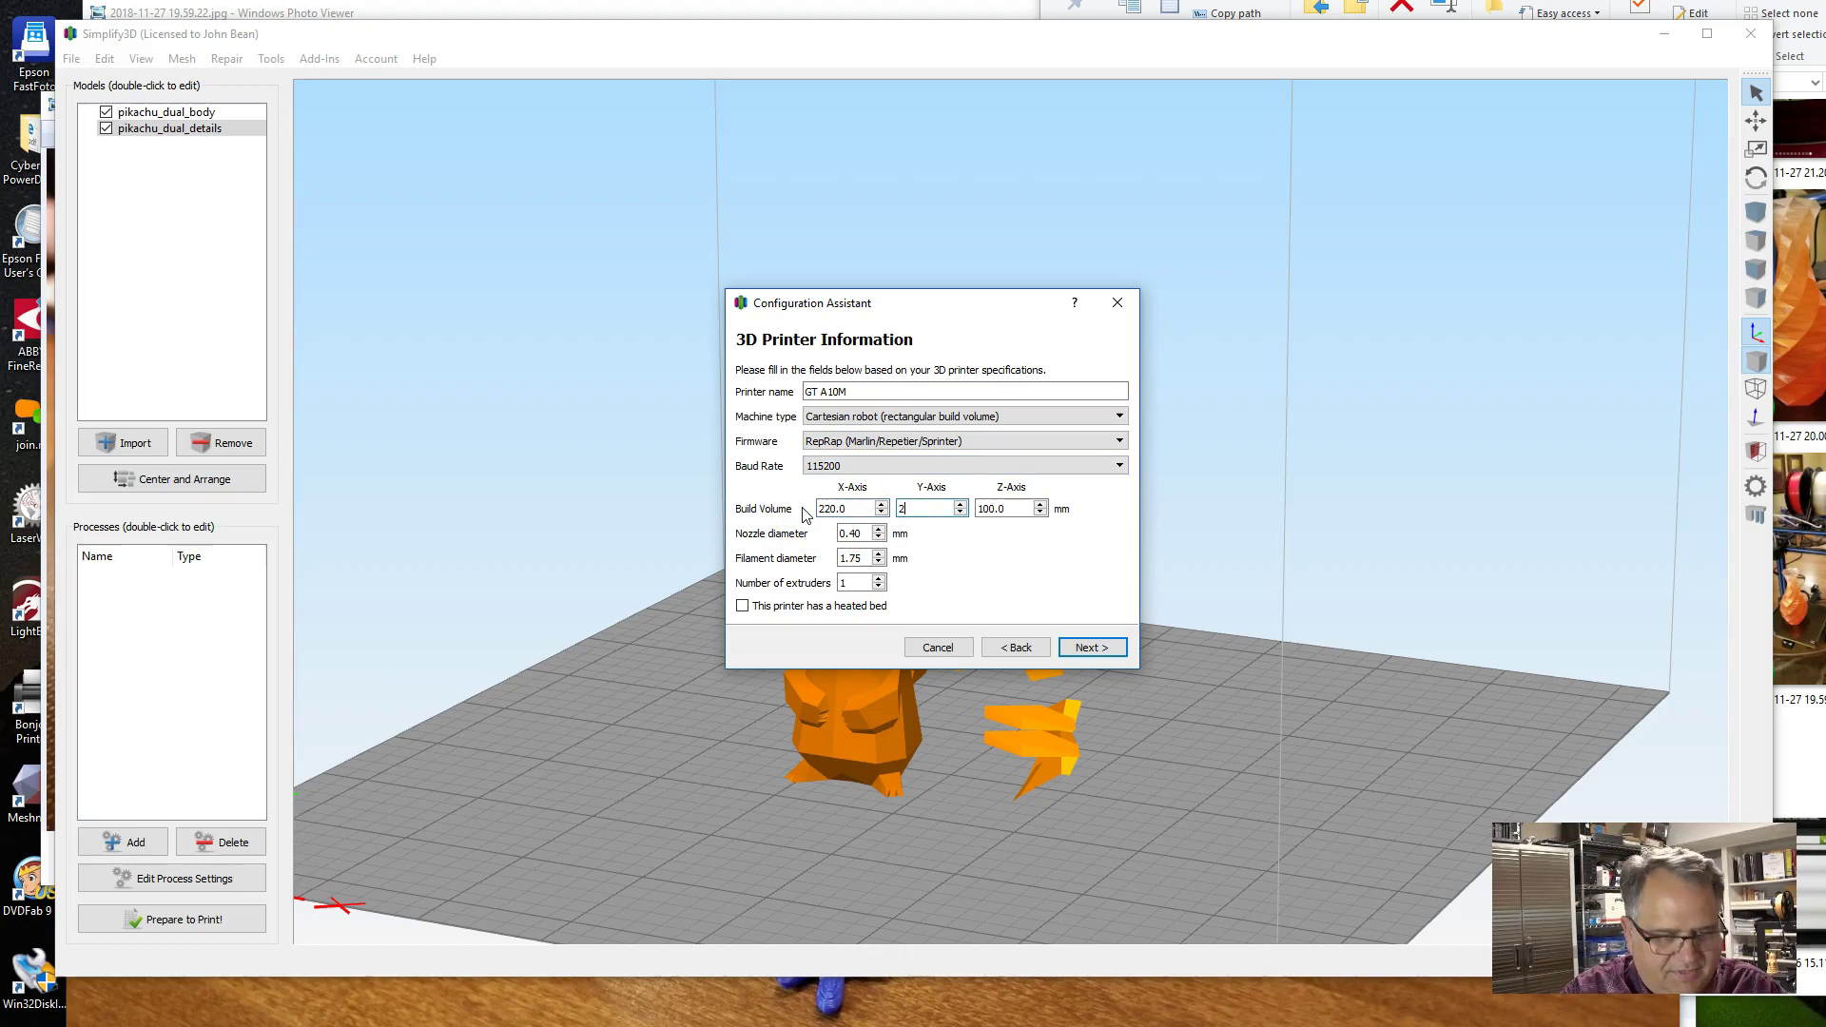
key("Tab")
type("260")
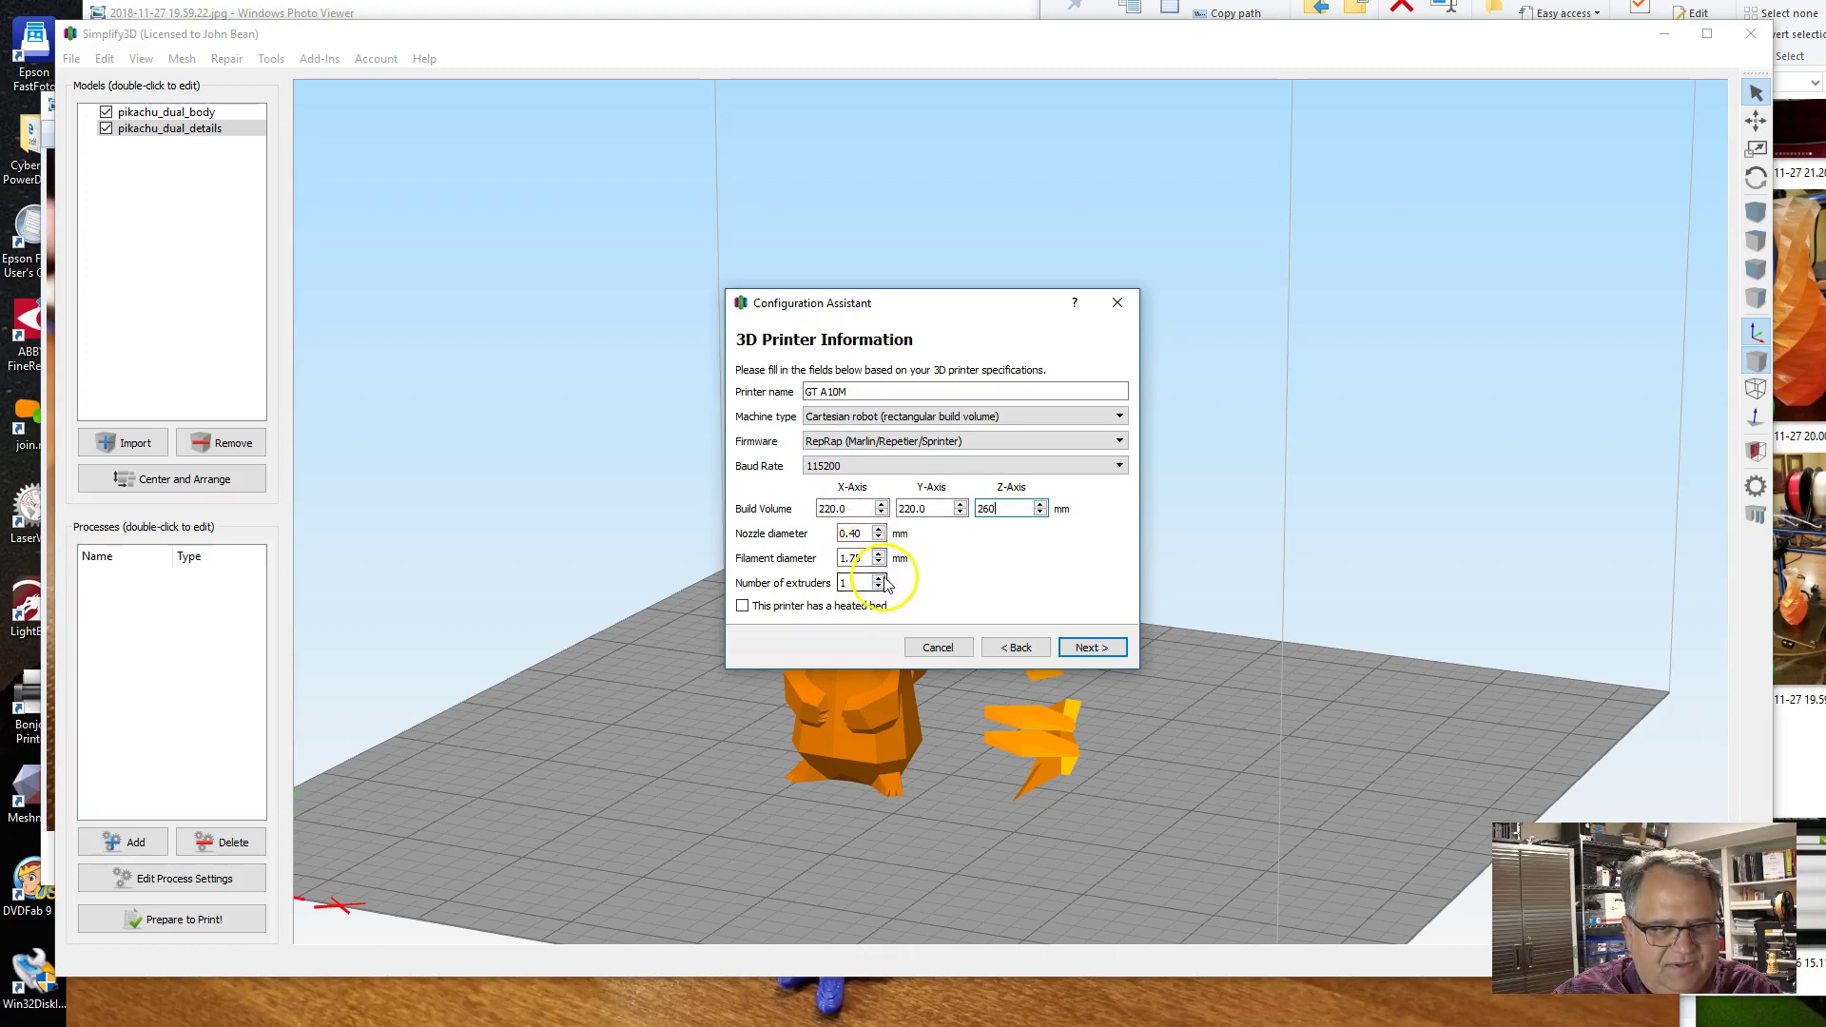
left_click(879, 579)
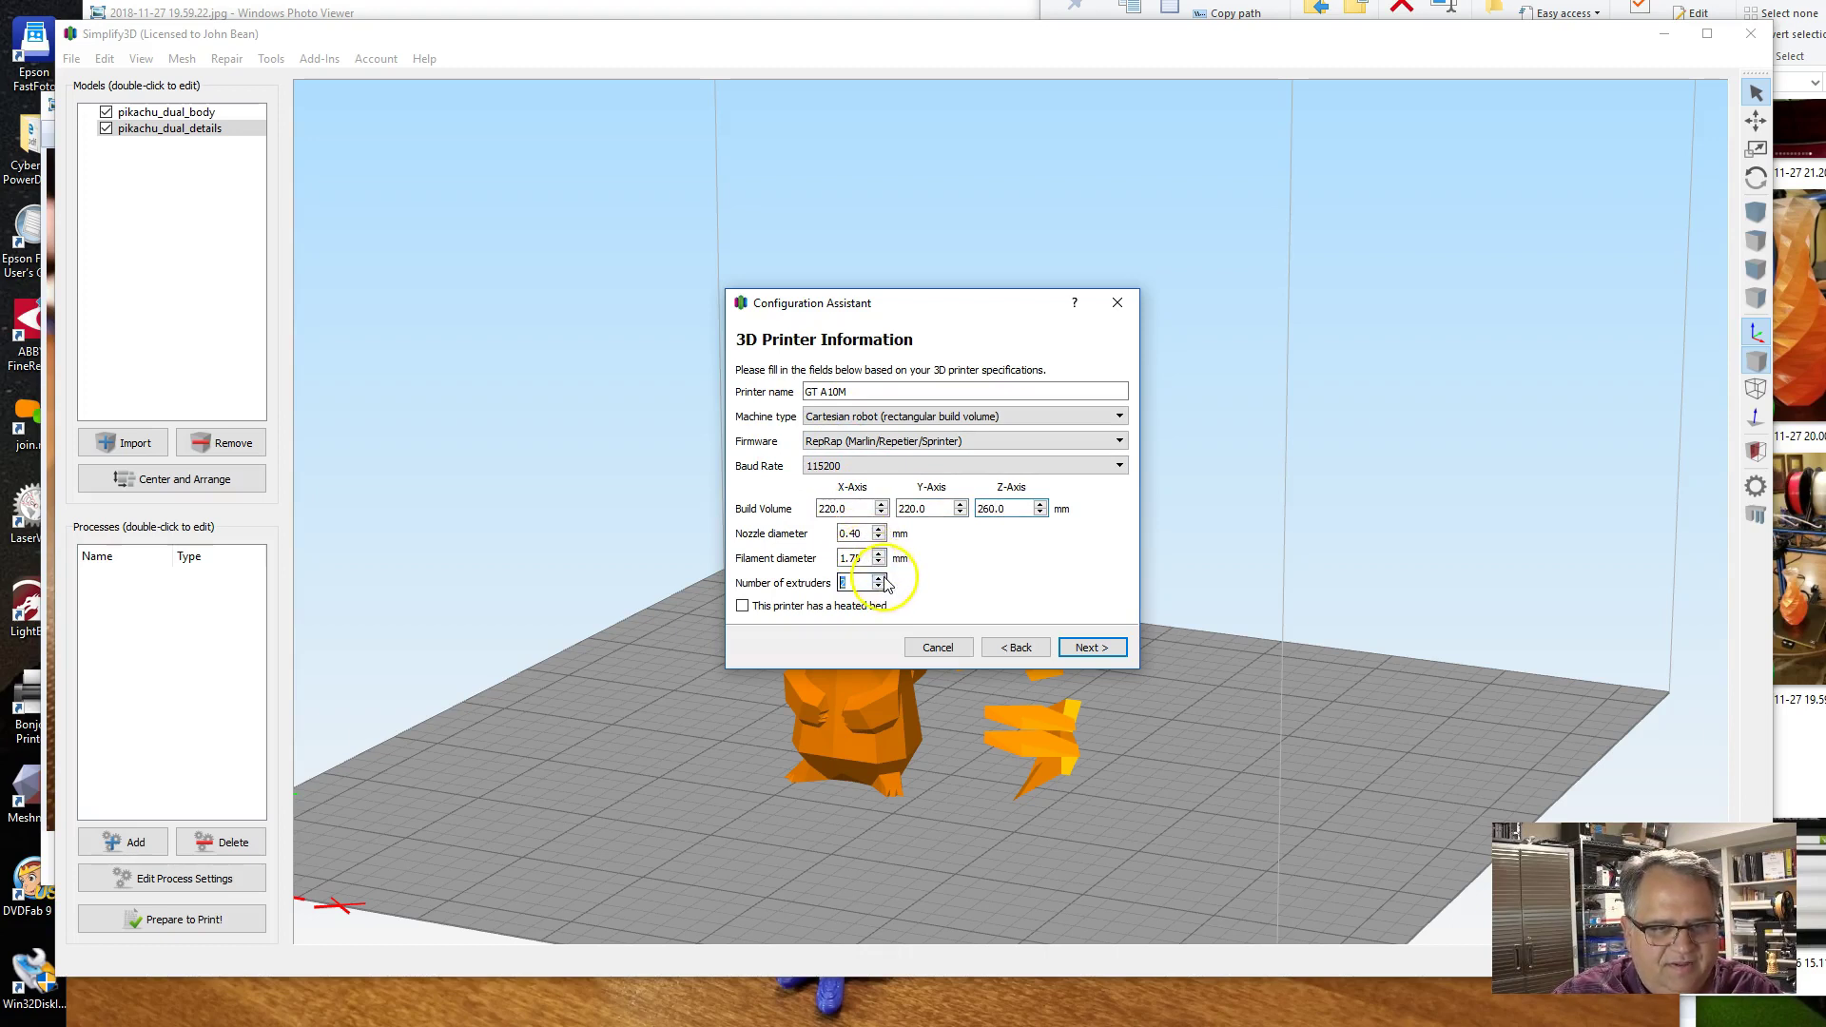
left_click(751, 607)
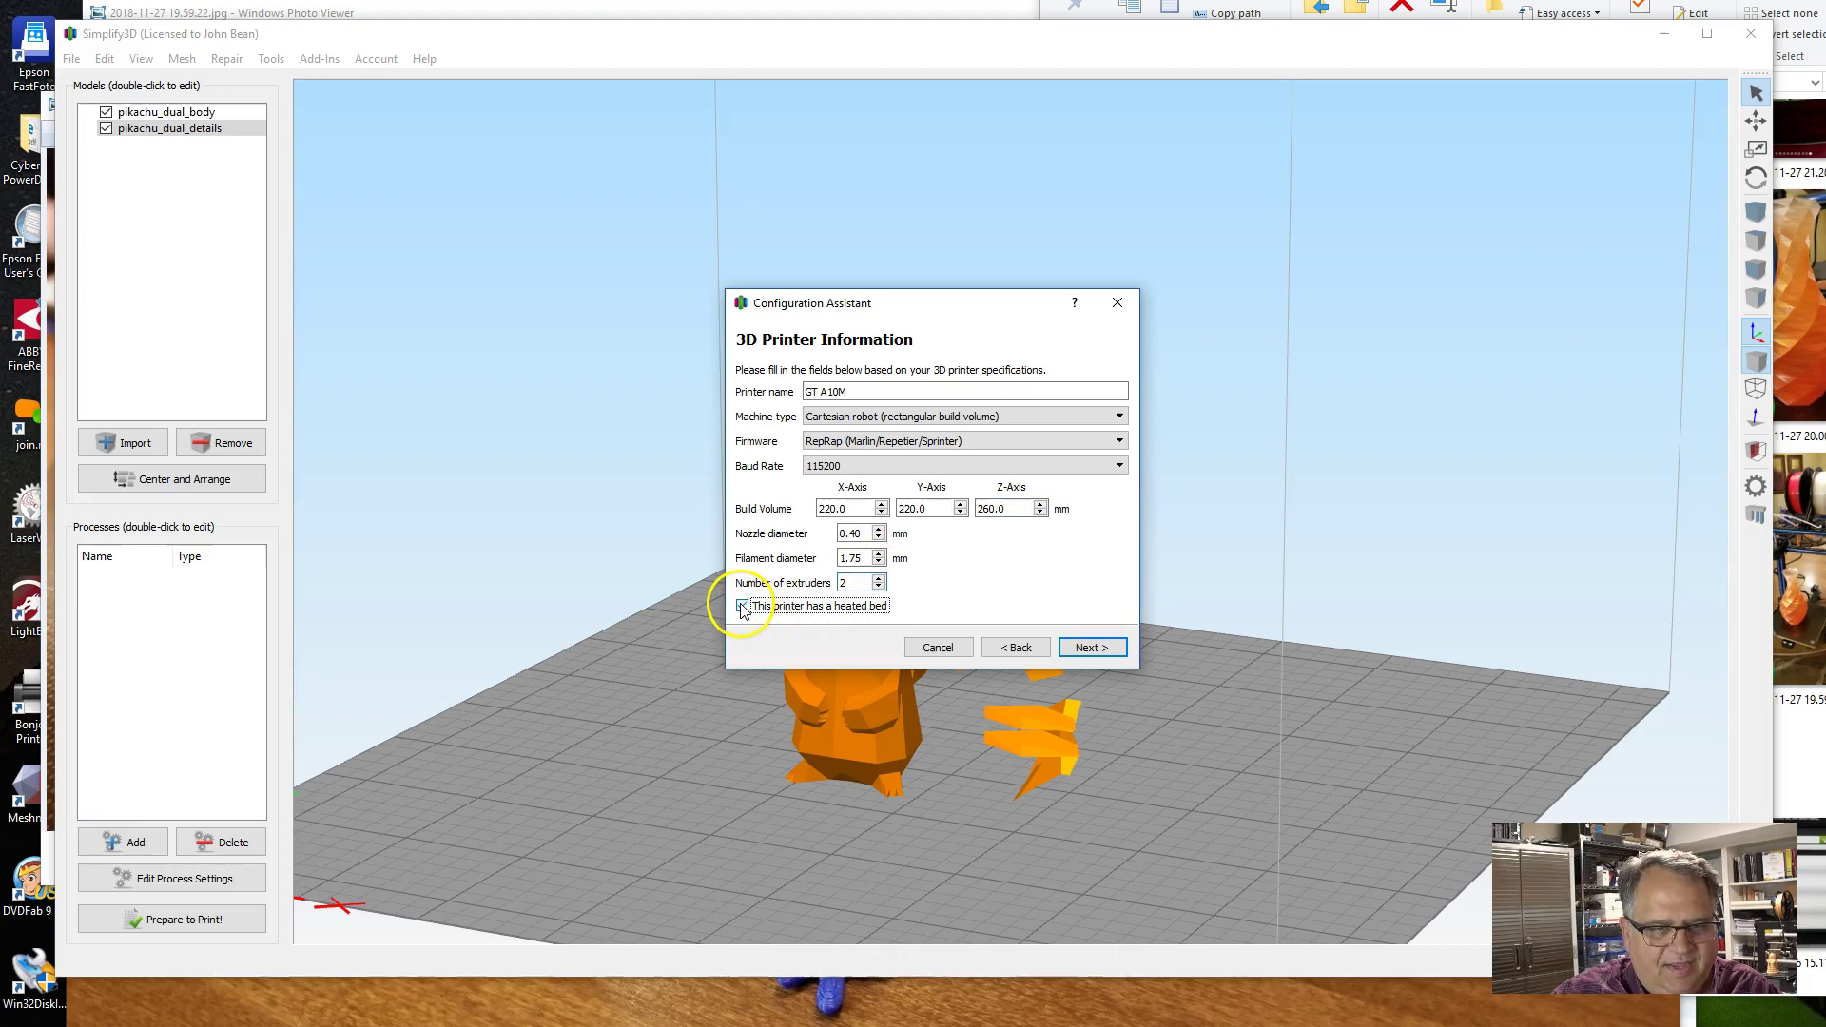
left_click(1094, 651)
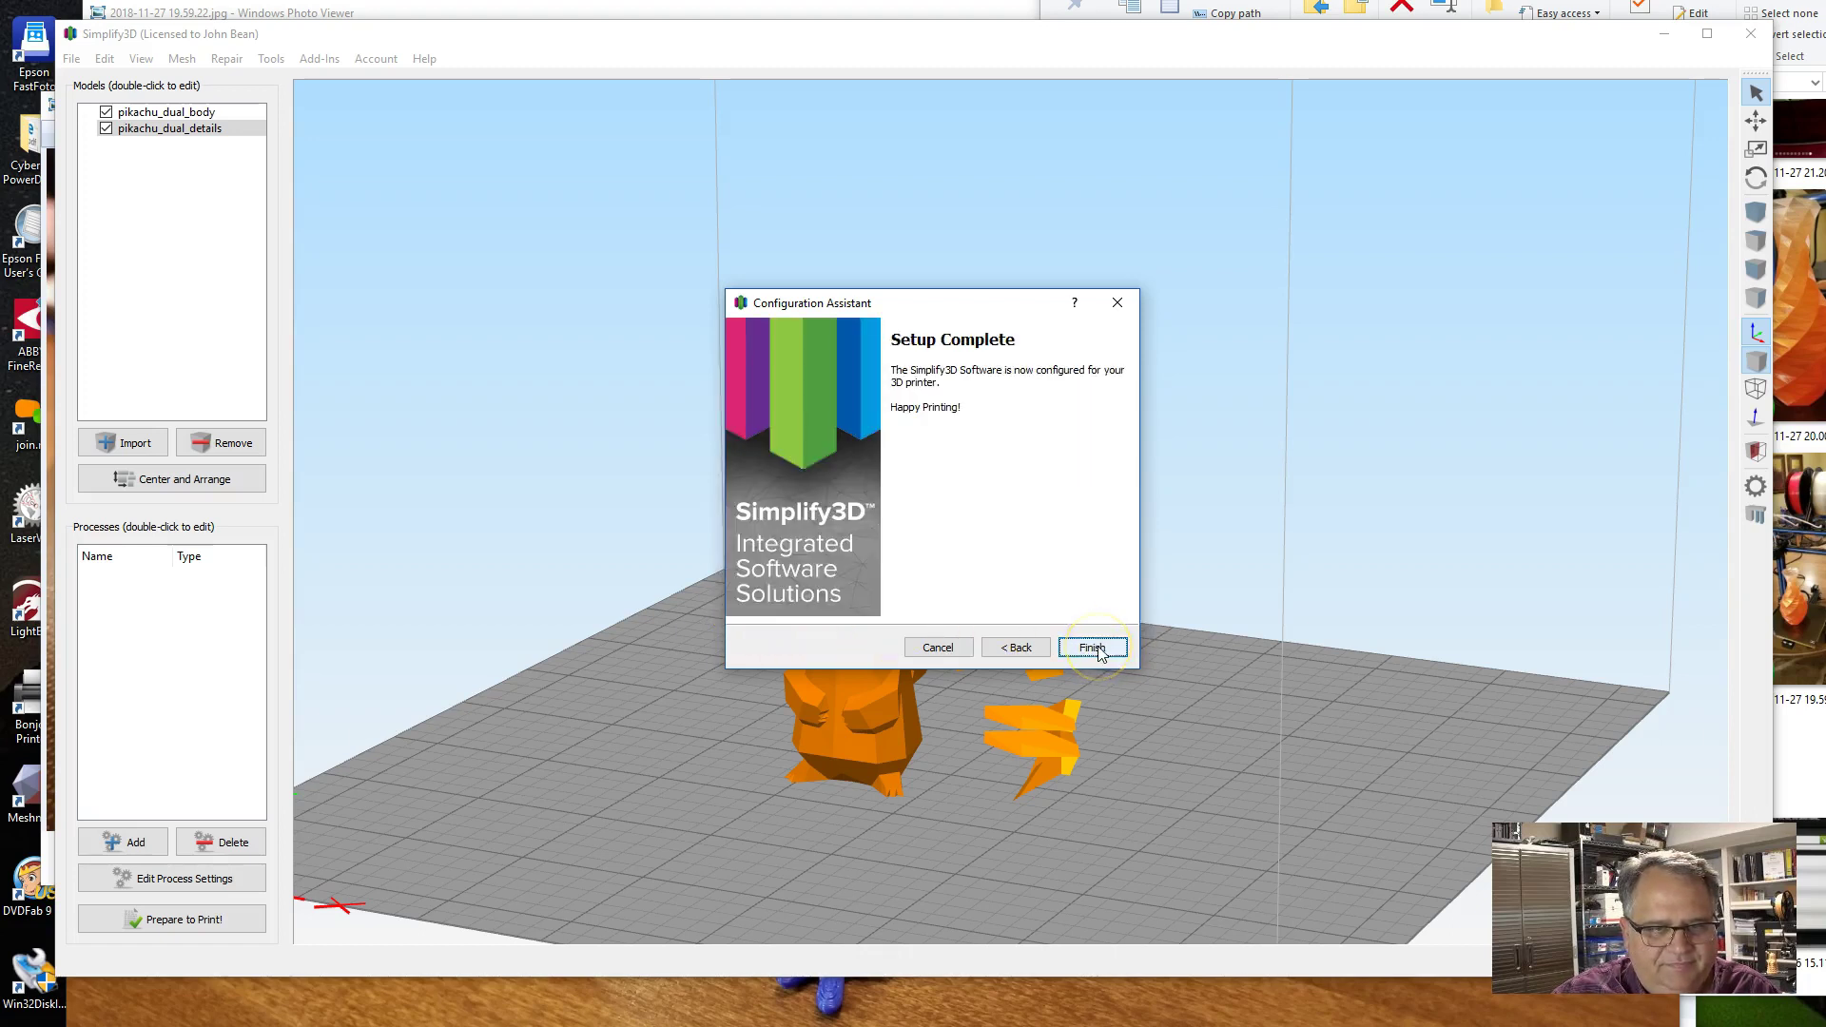
left_click(1093, 648)
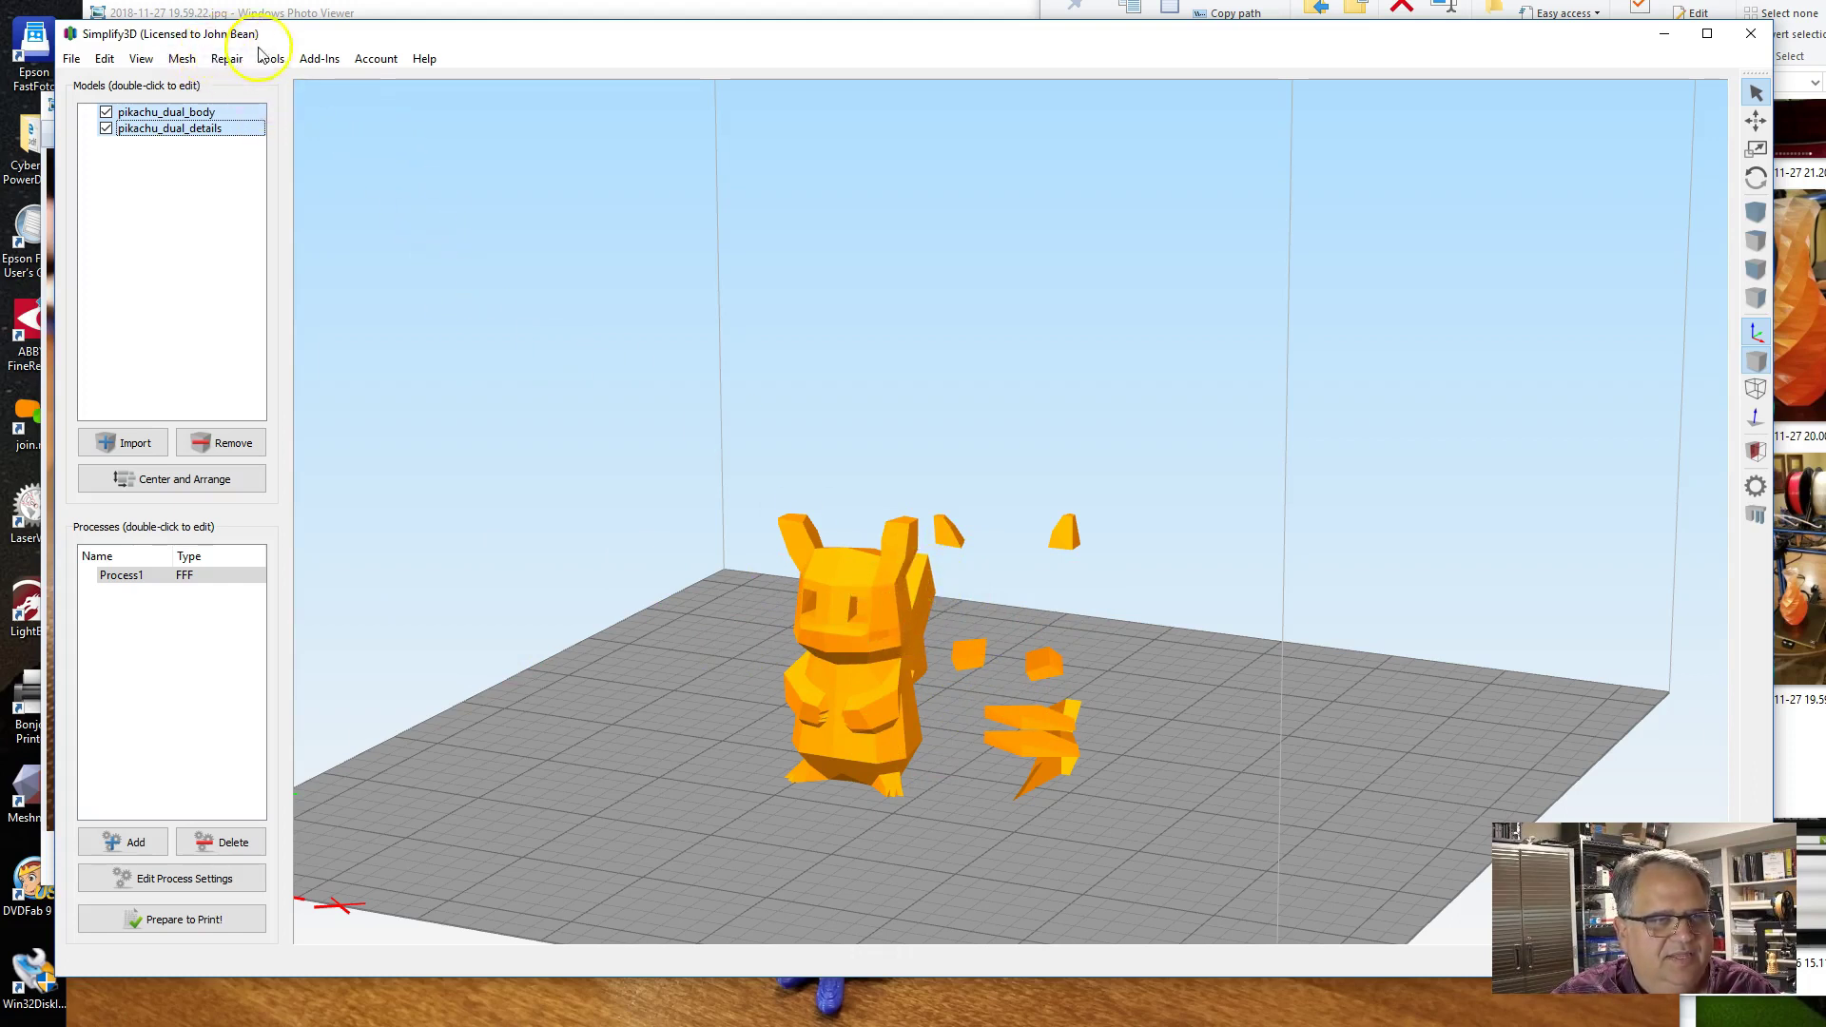
Check the installed Simplify3D version, 4.1.0, in About, then open the Tools menu.
left_click(424, 59)
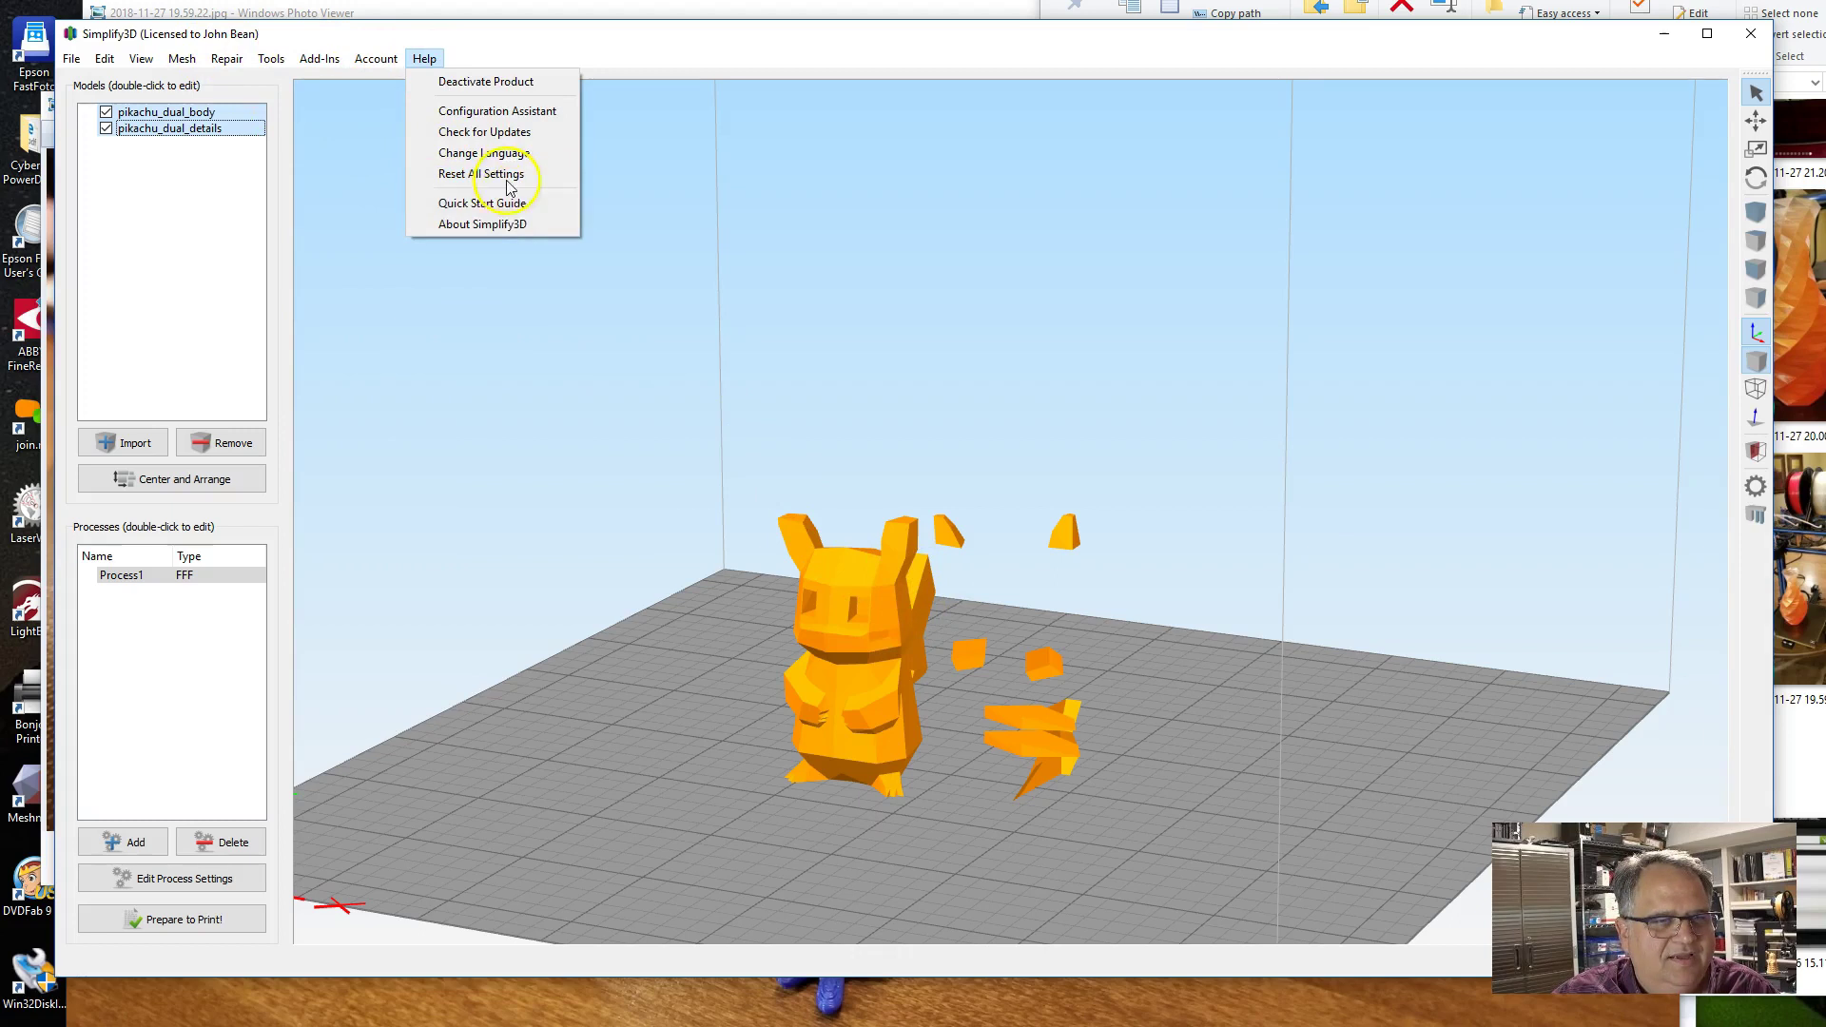
left_click(514, 228)
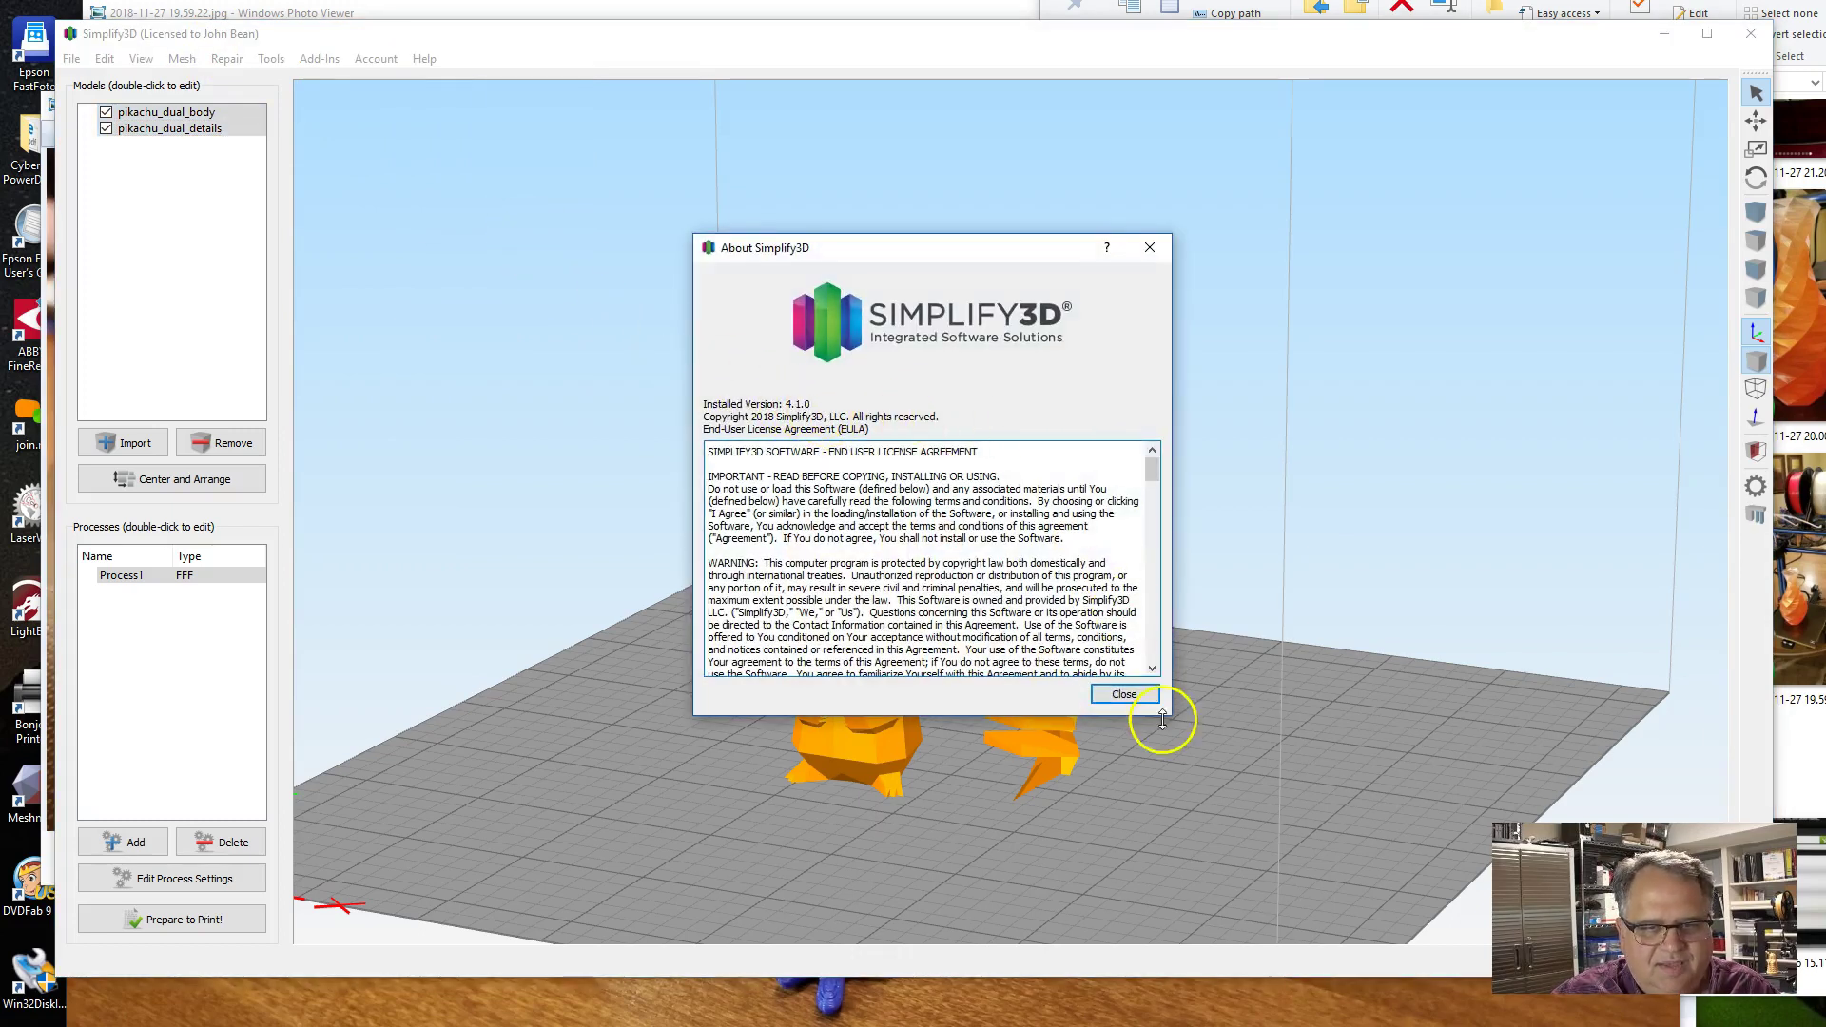
left_click(1125, 695)
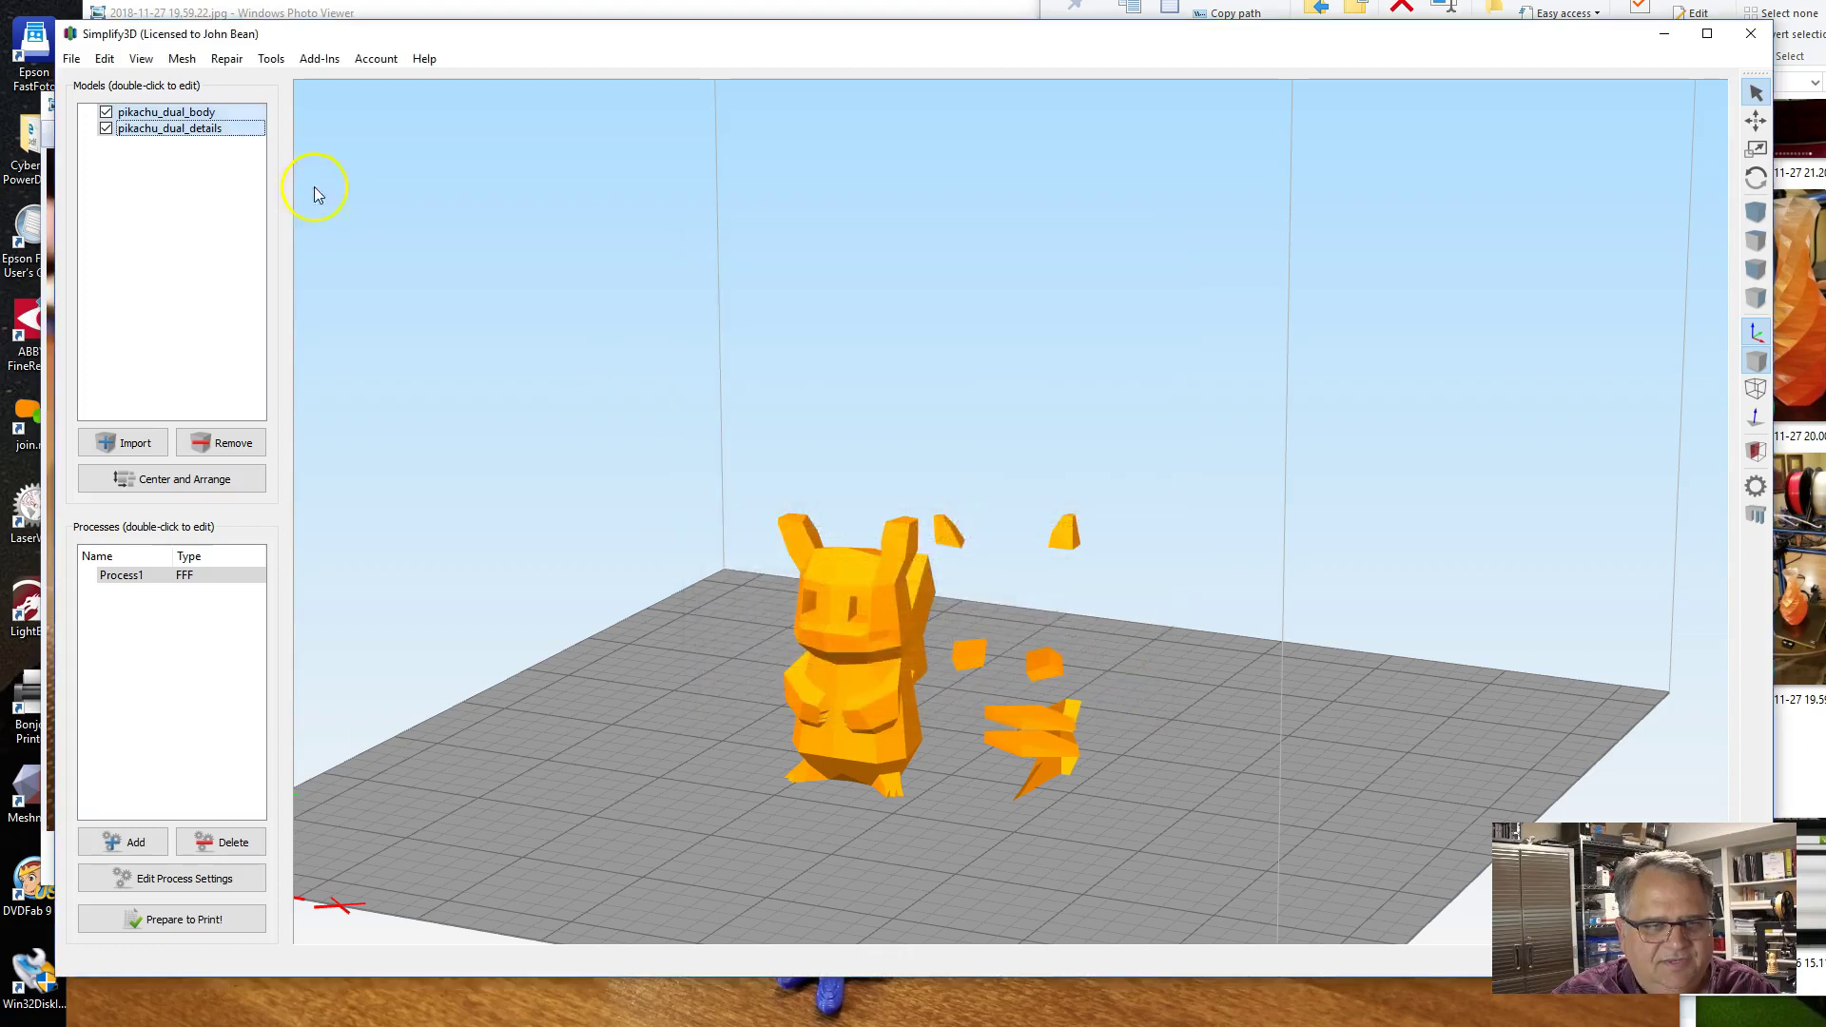
left_click(321, 60)
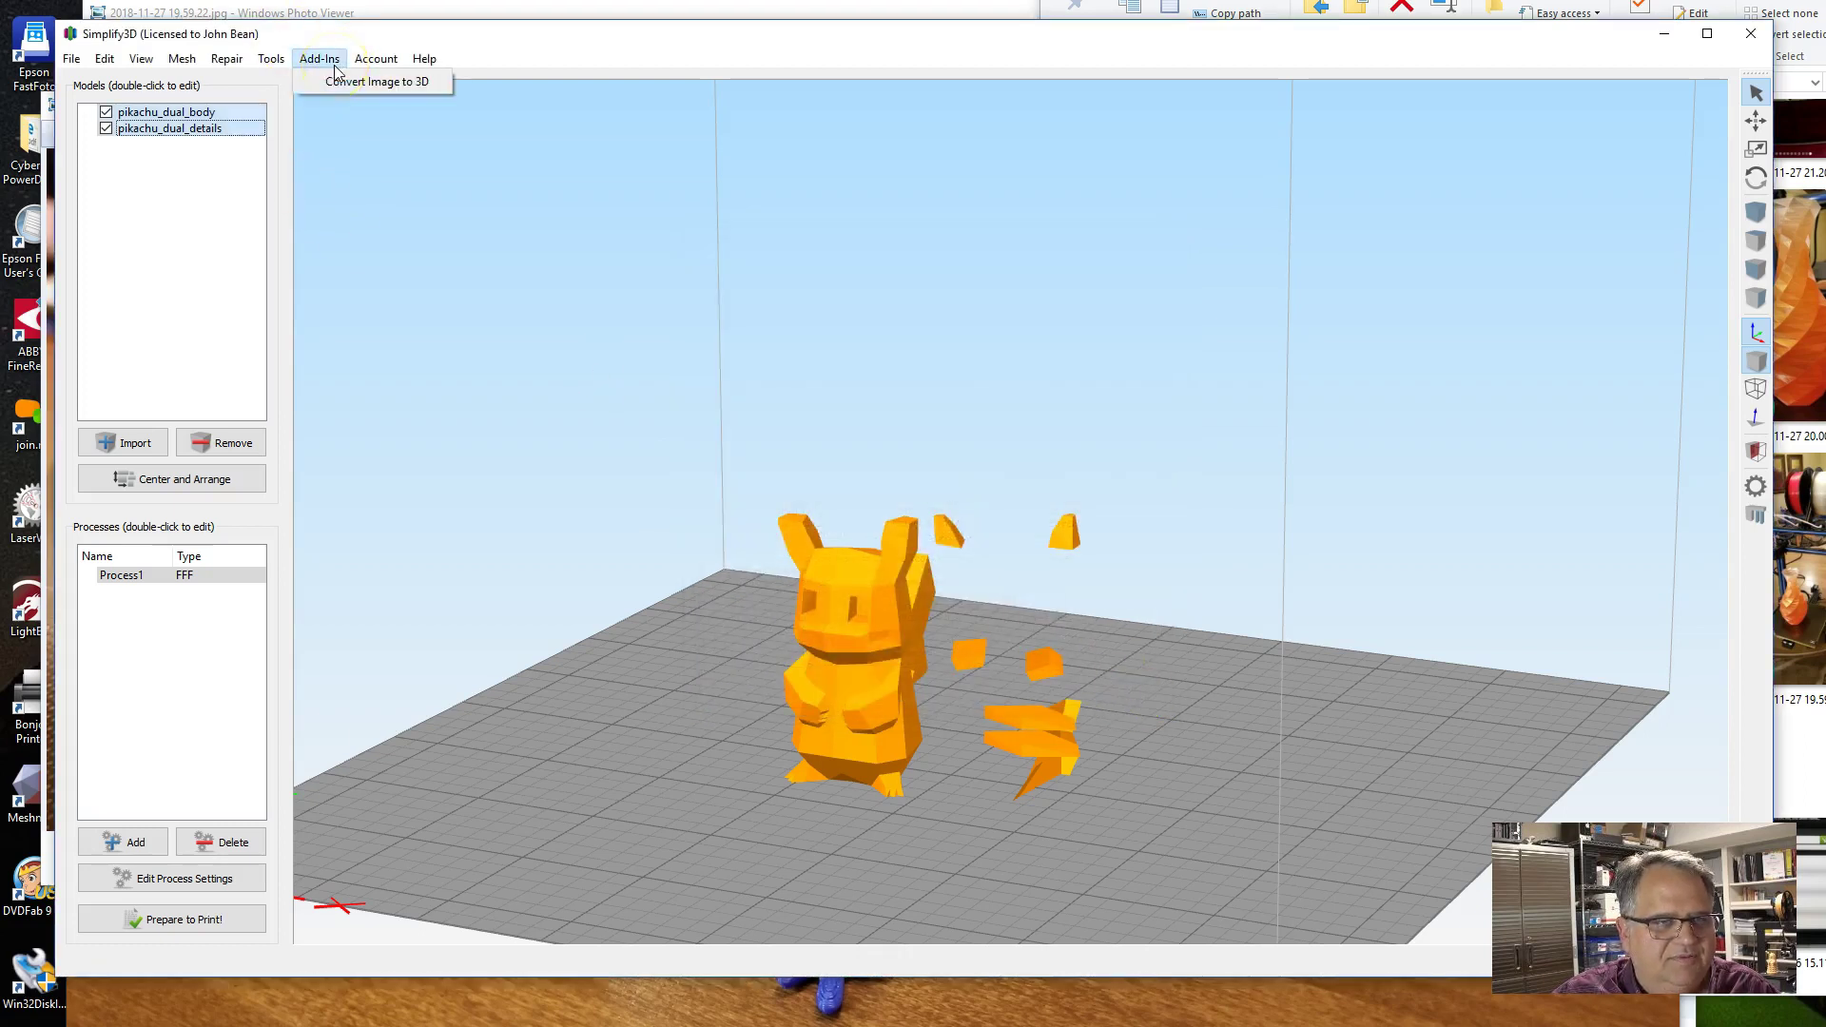
Run the Dual Extrusion Wizard: GT A10M, PLA, body on Extruder 1, details on Extruder 2, grouped.
mouse_move(270, 60)
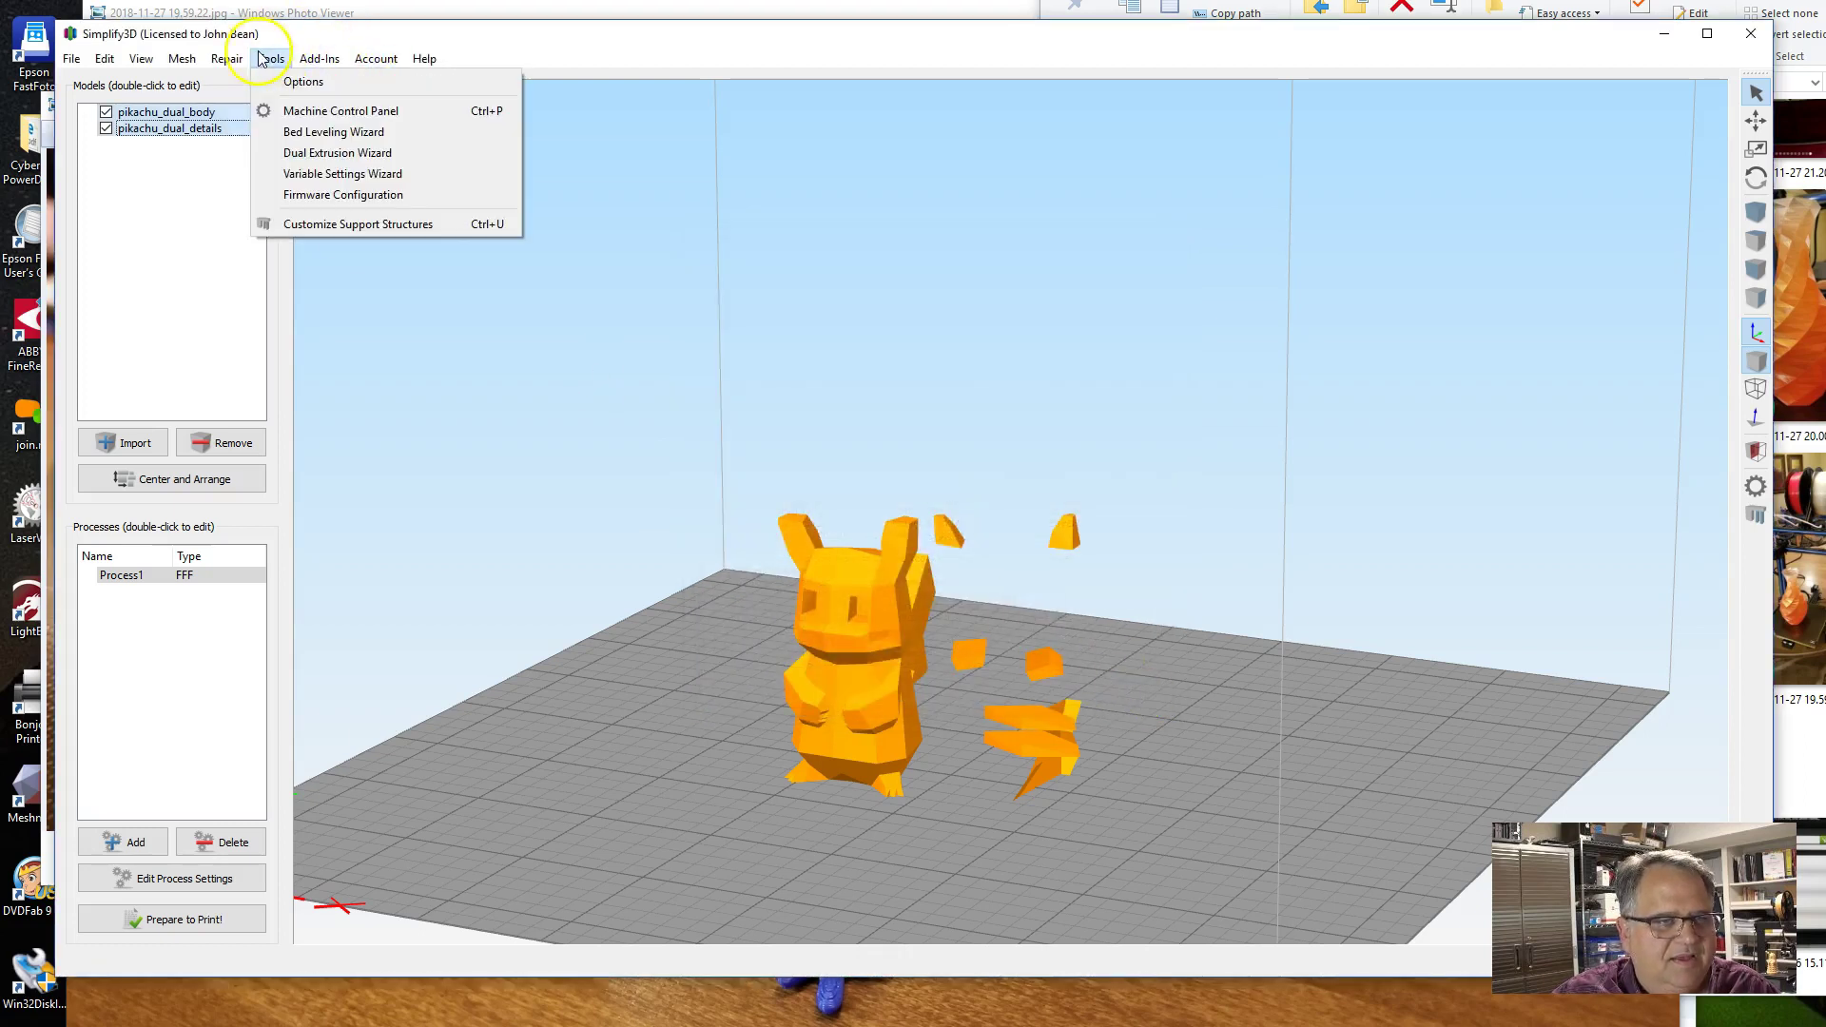
left_click(332, 154)
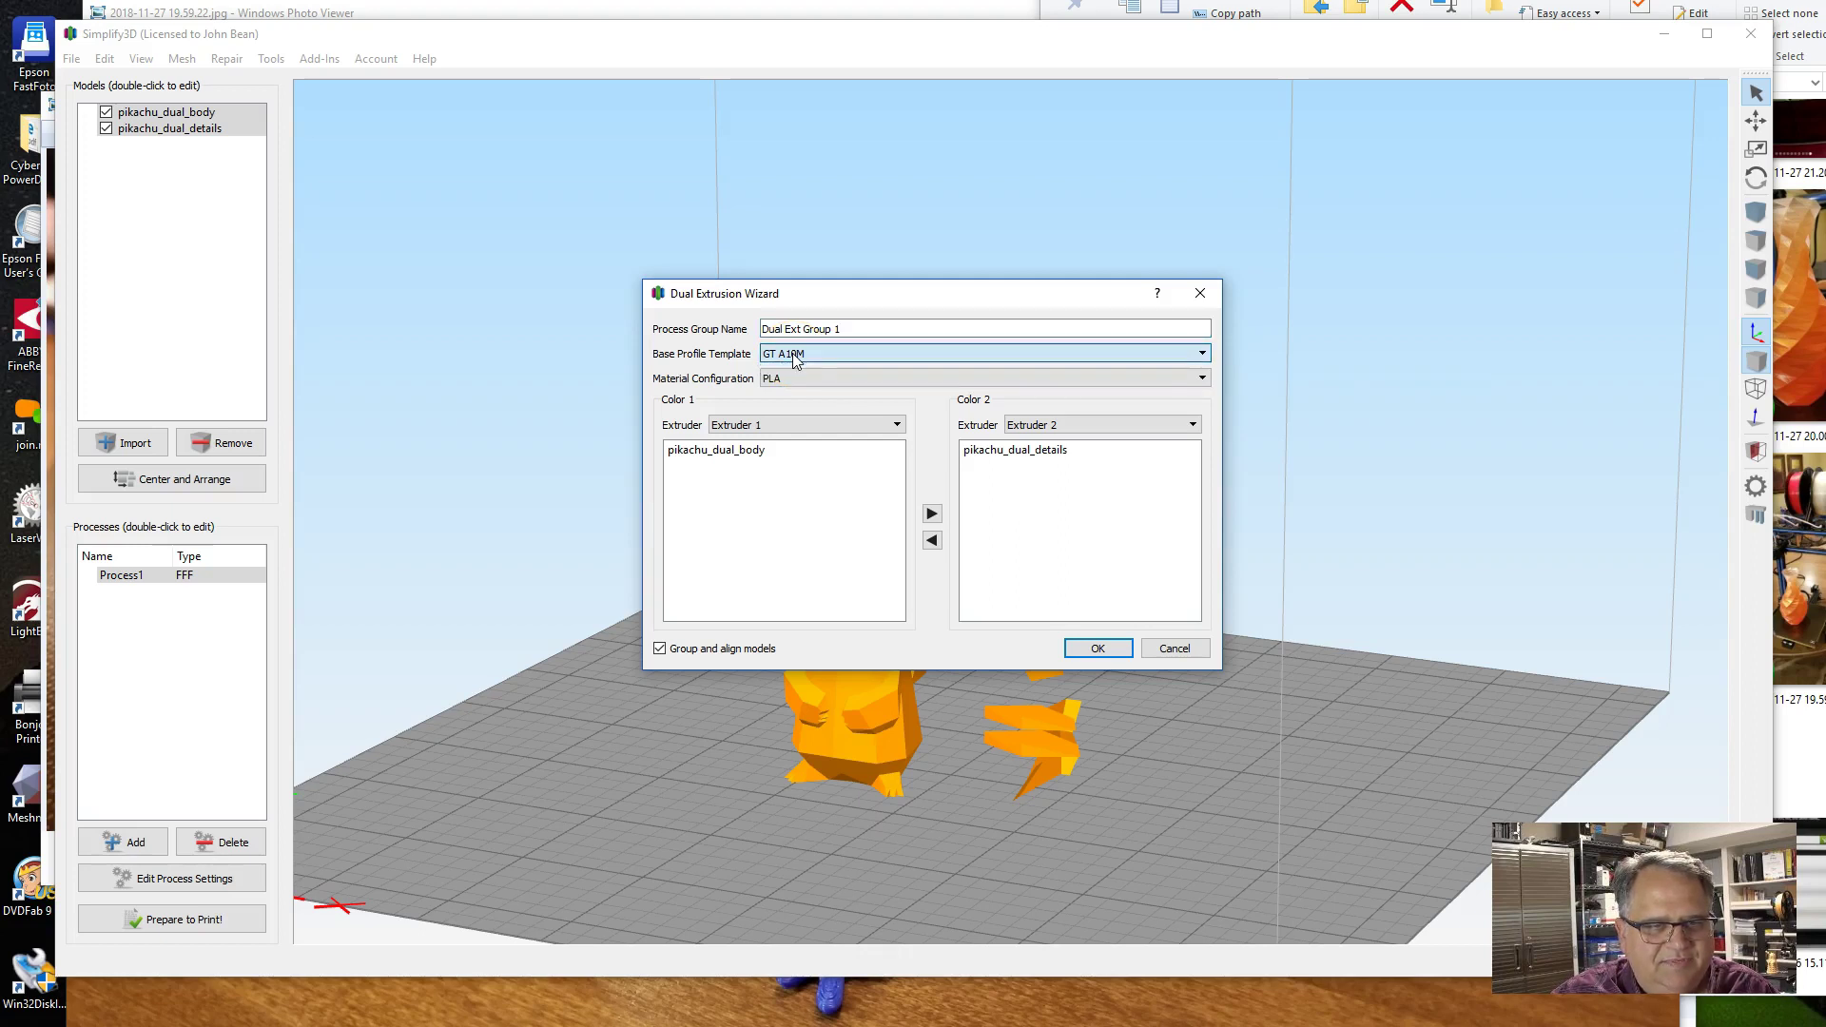
left_click(787, 383)
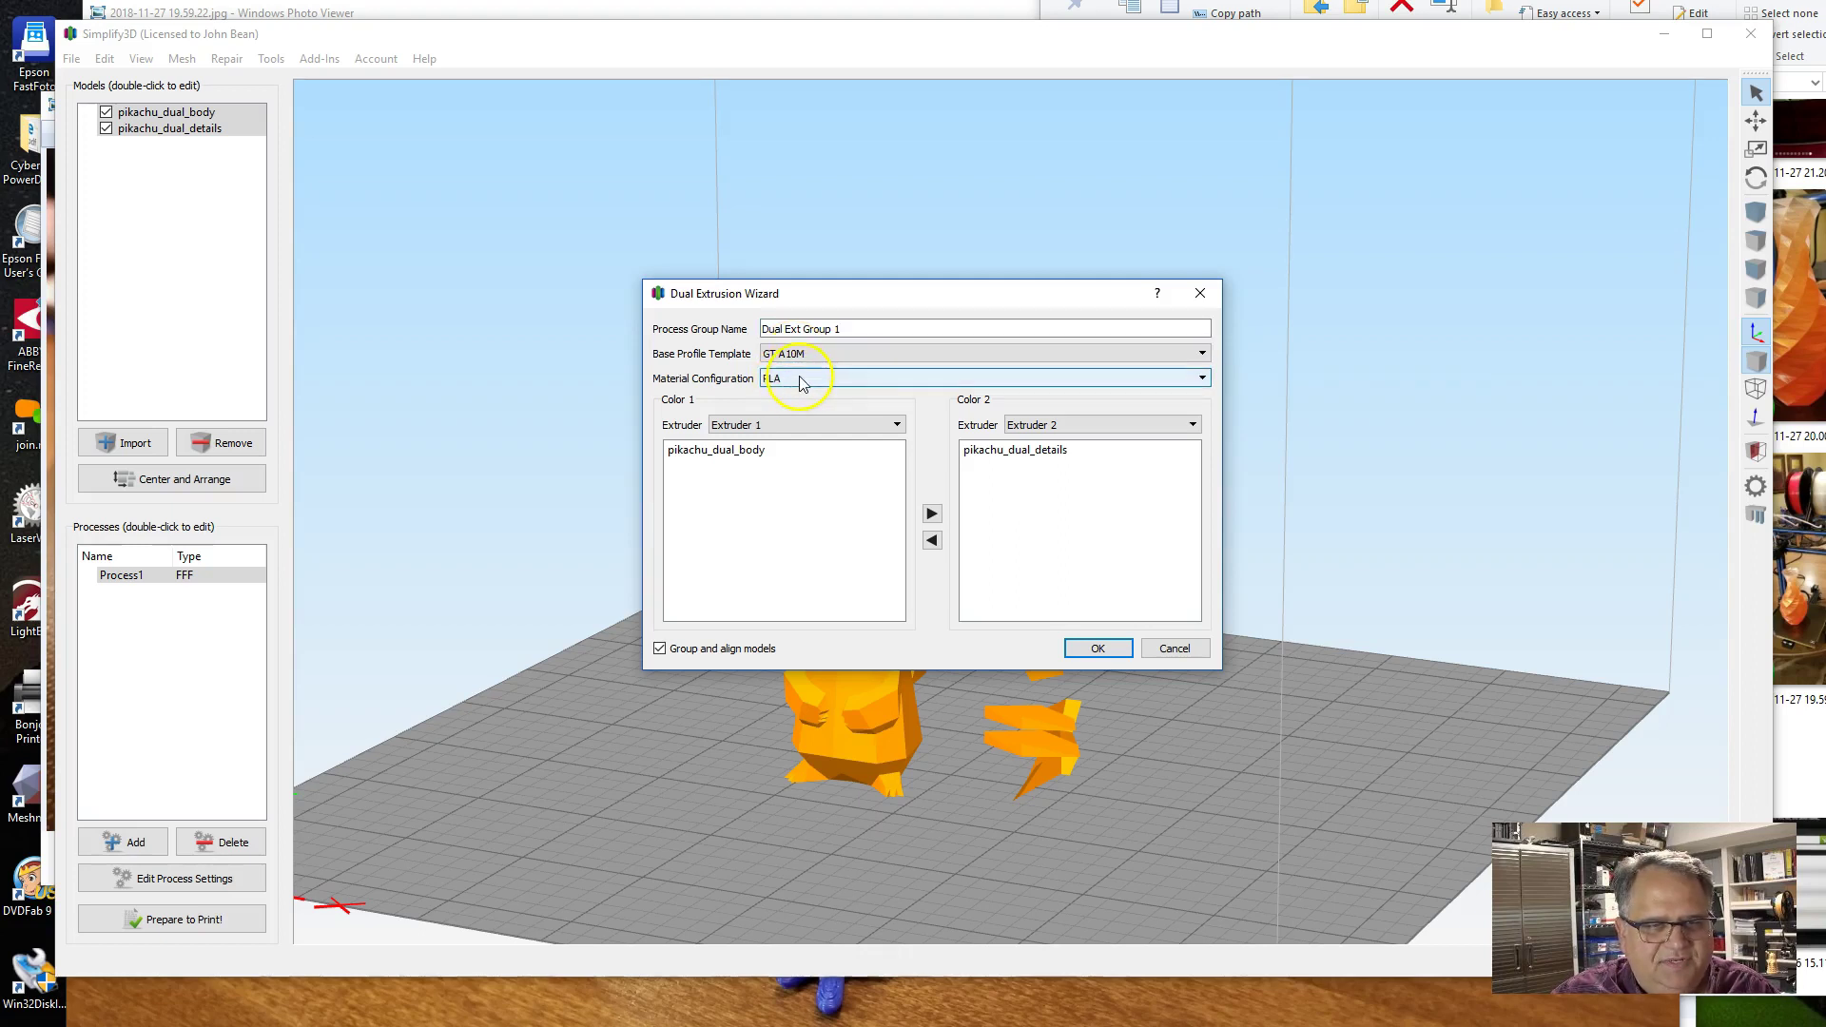
left_click(733, 455)
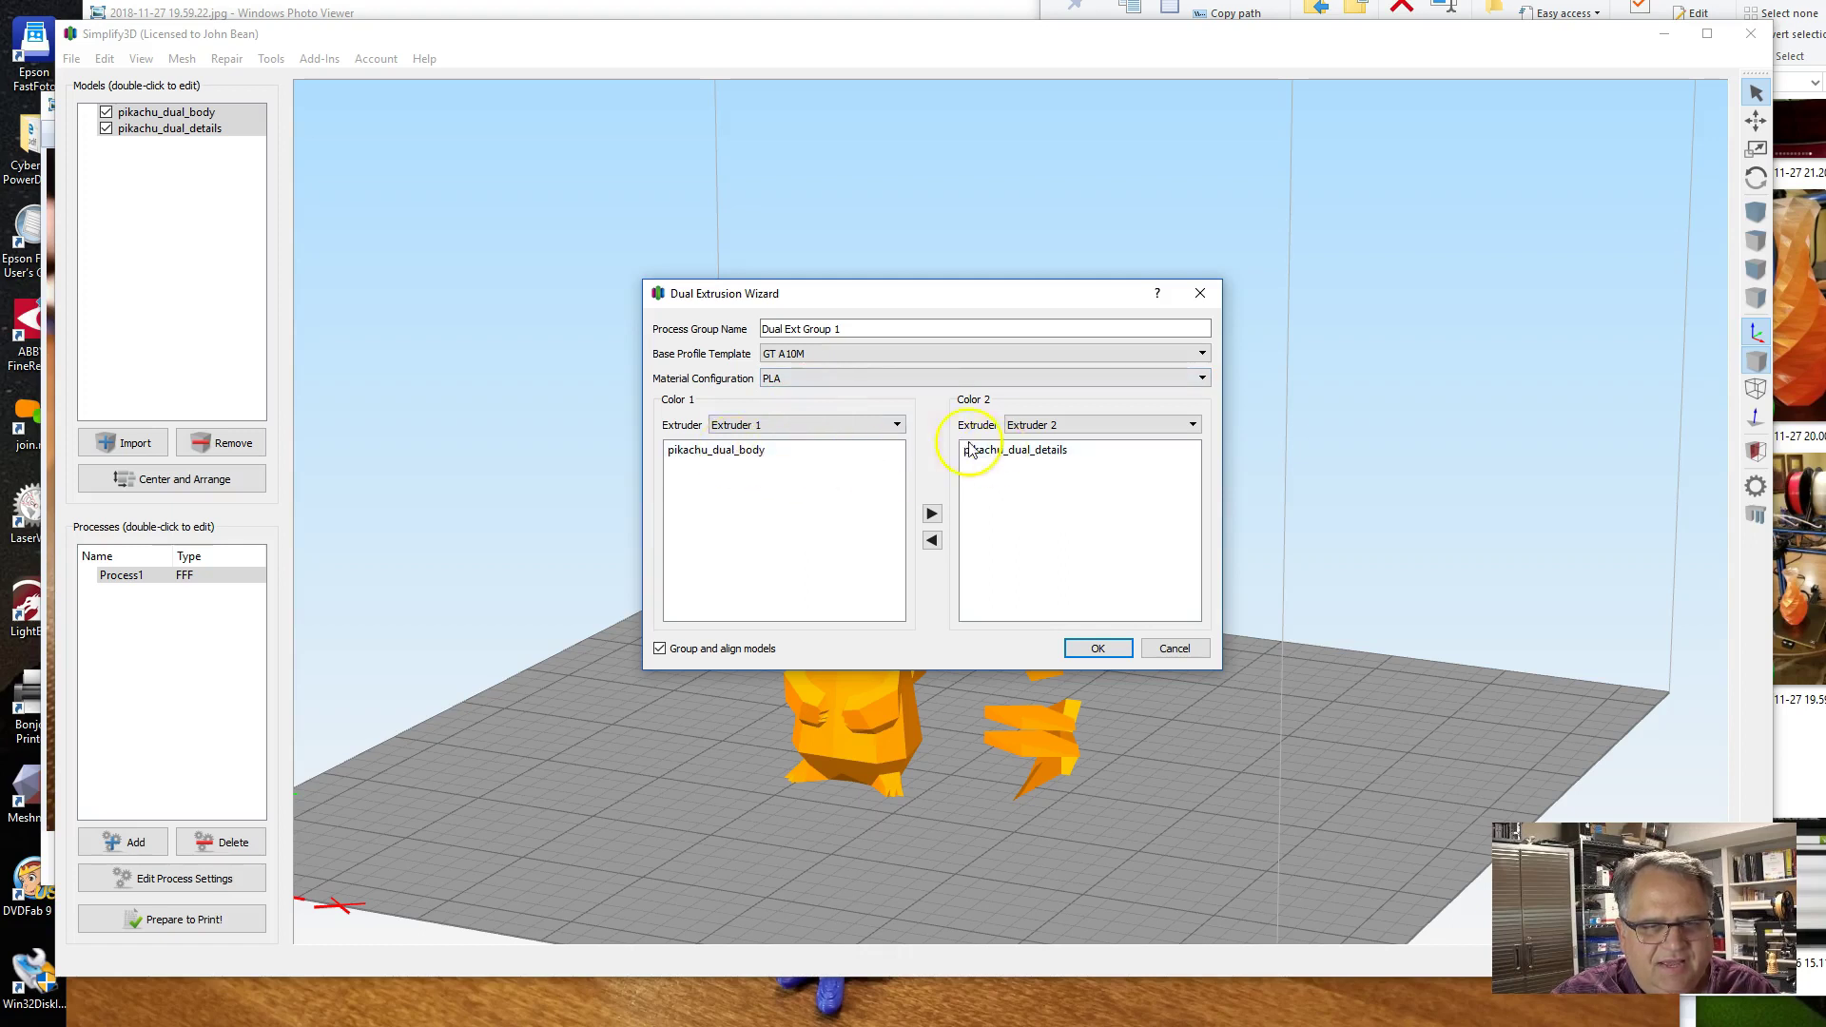
left_click(836, 428)
left_click(786, 419)
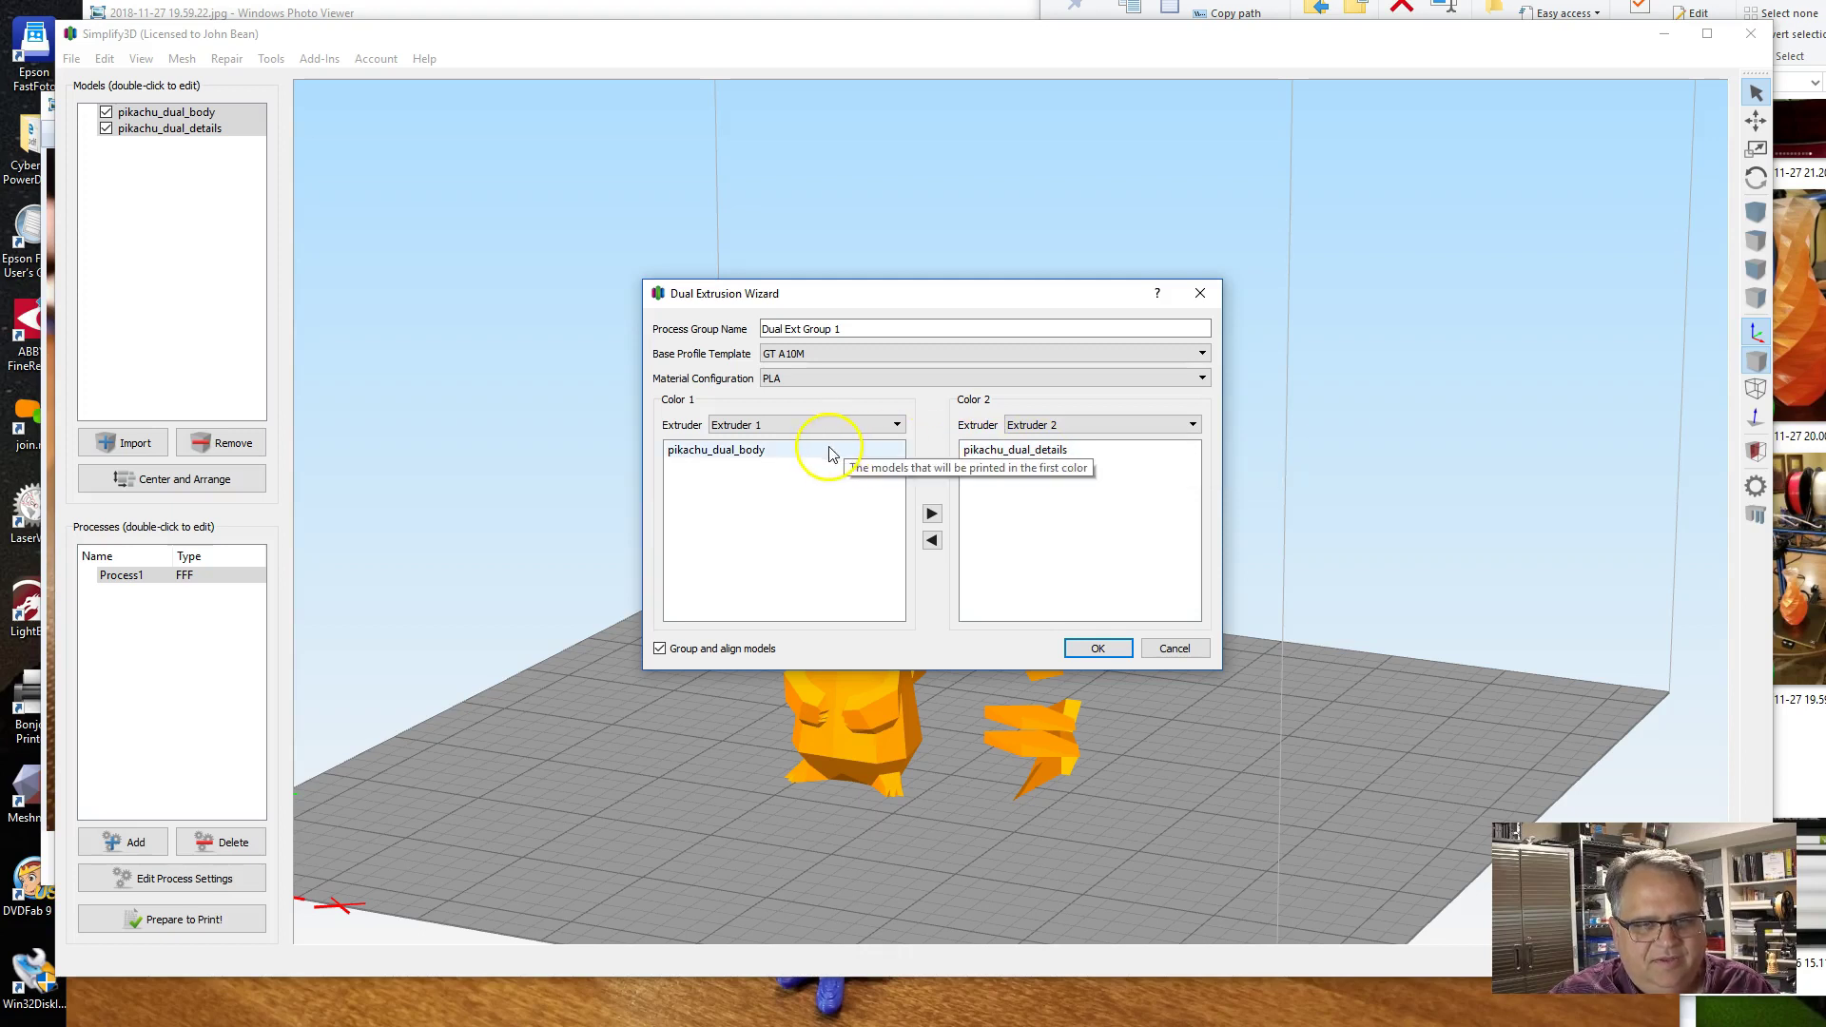
left_click(760, 454)
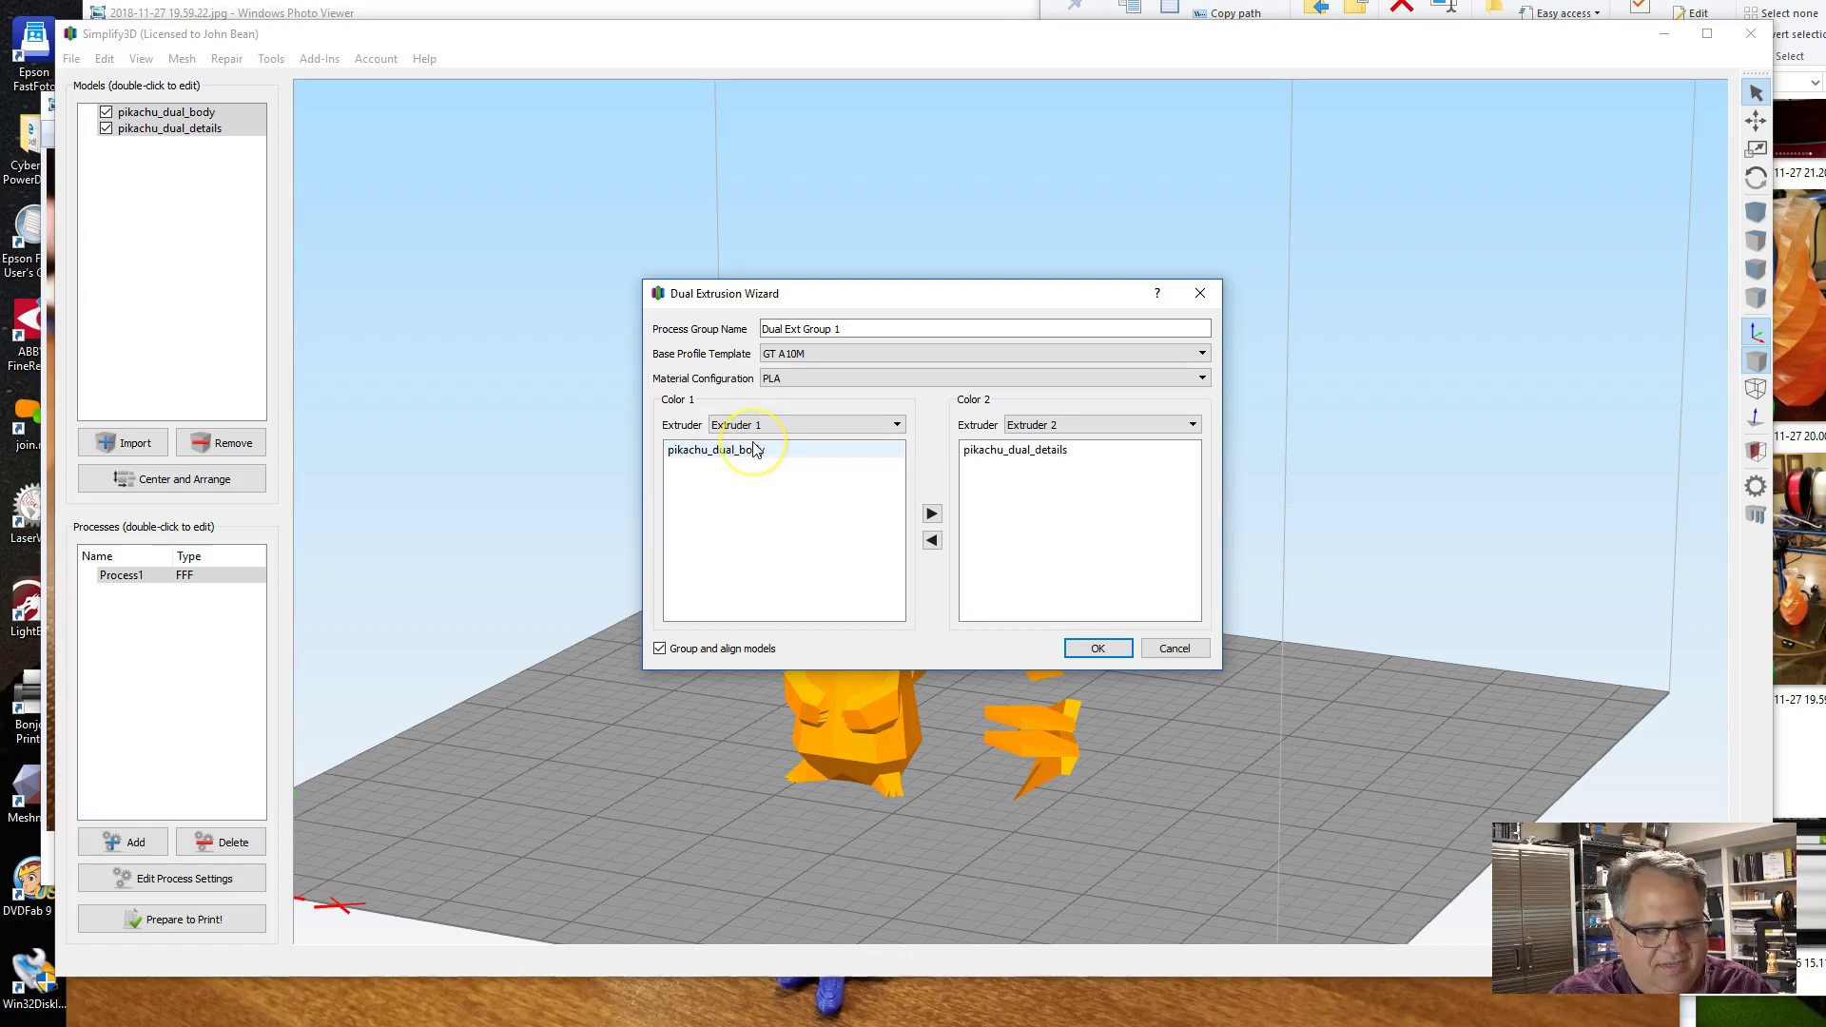
left_click(1025, 455)
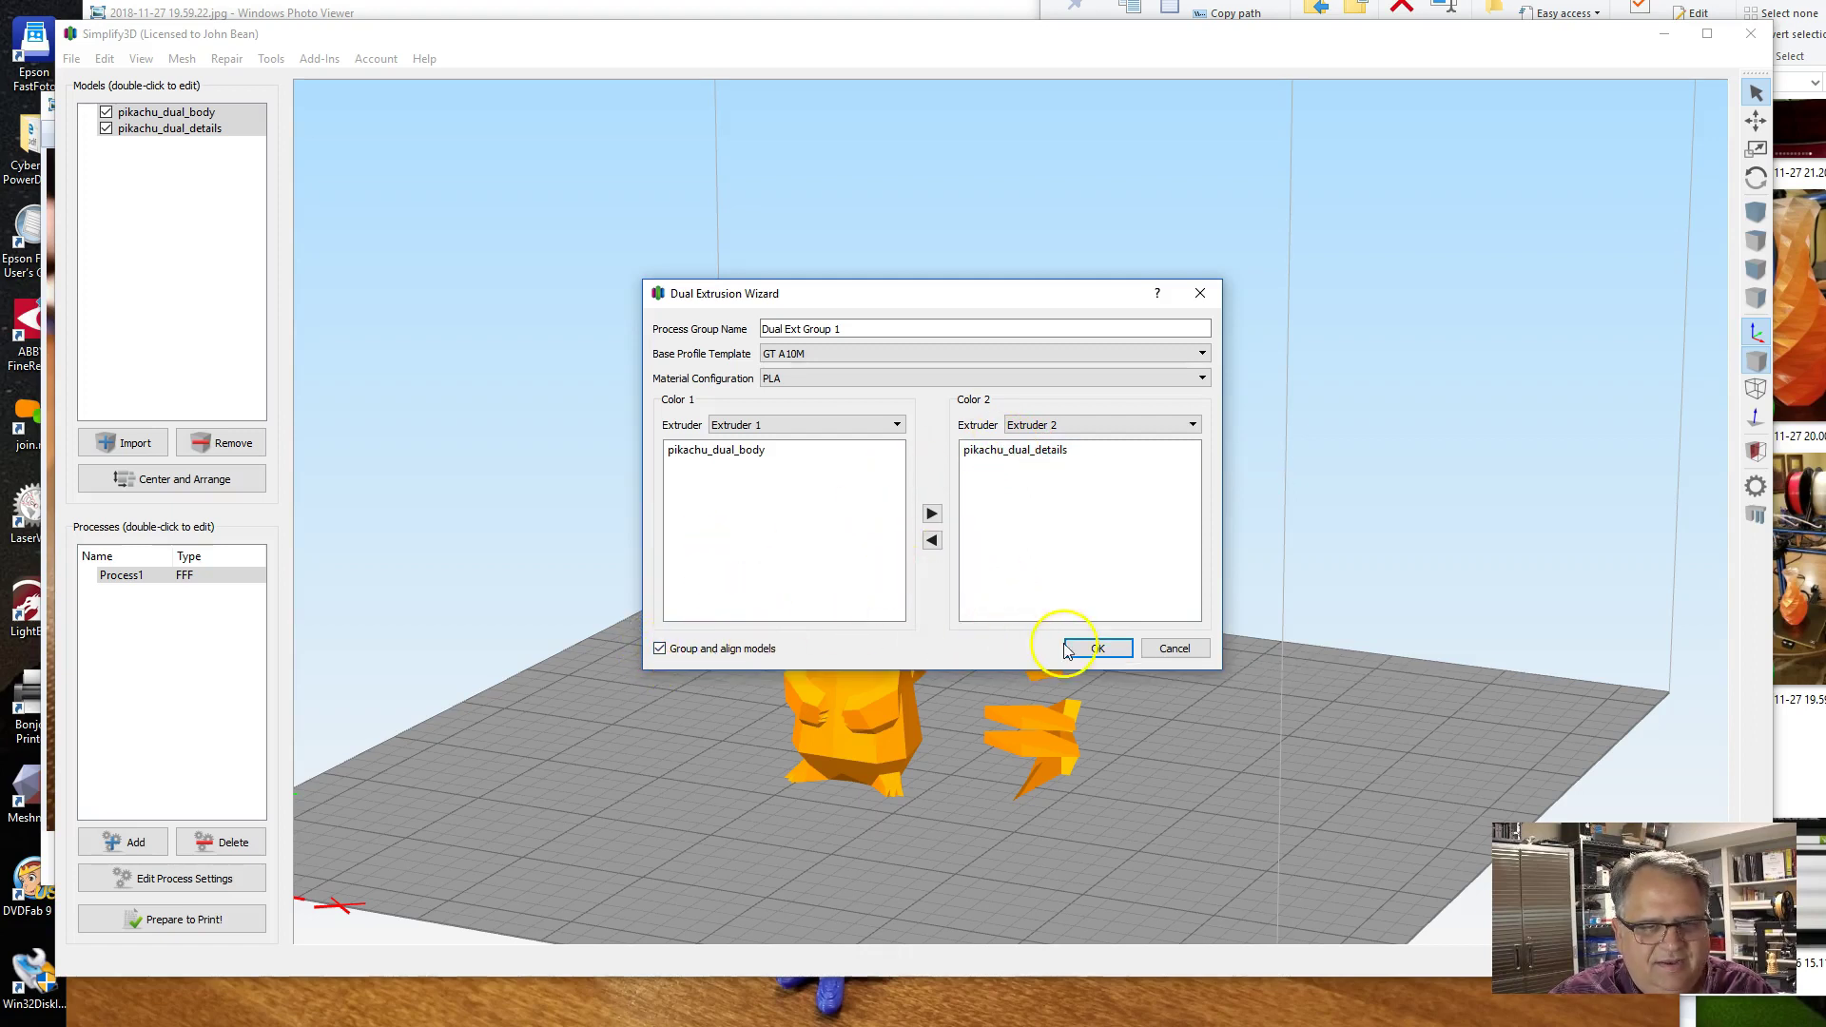
left_click(1100, 648)
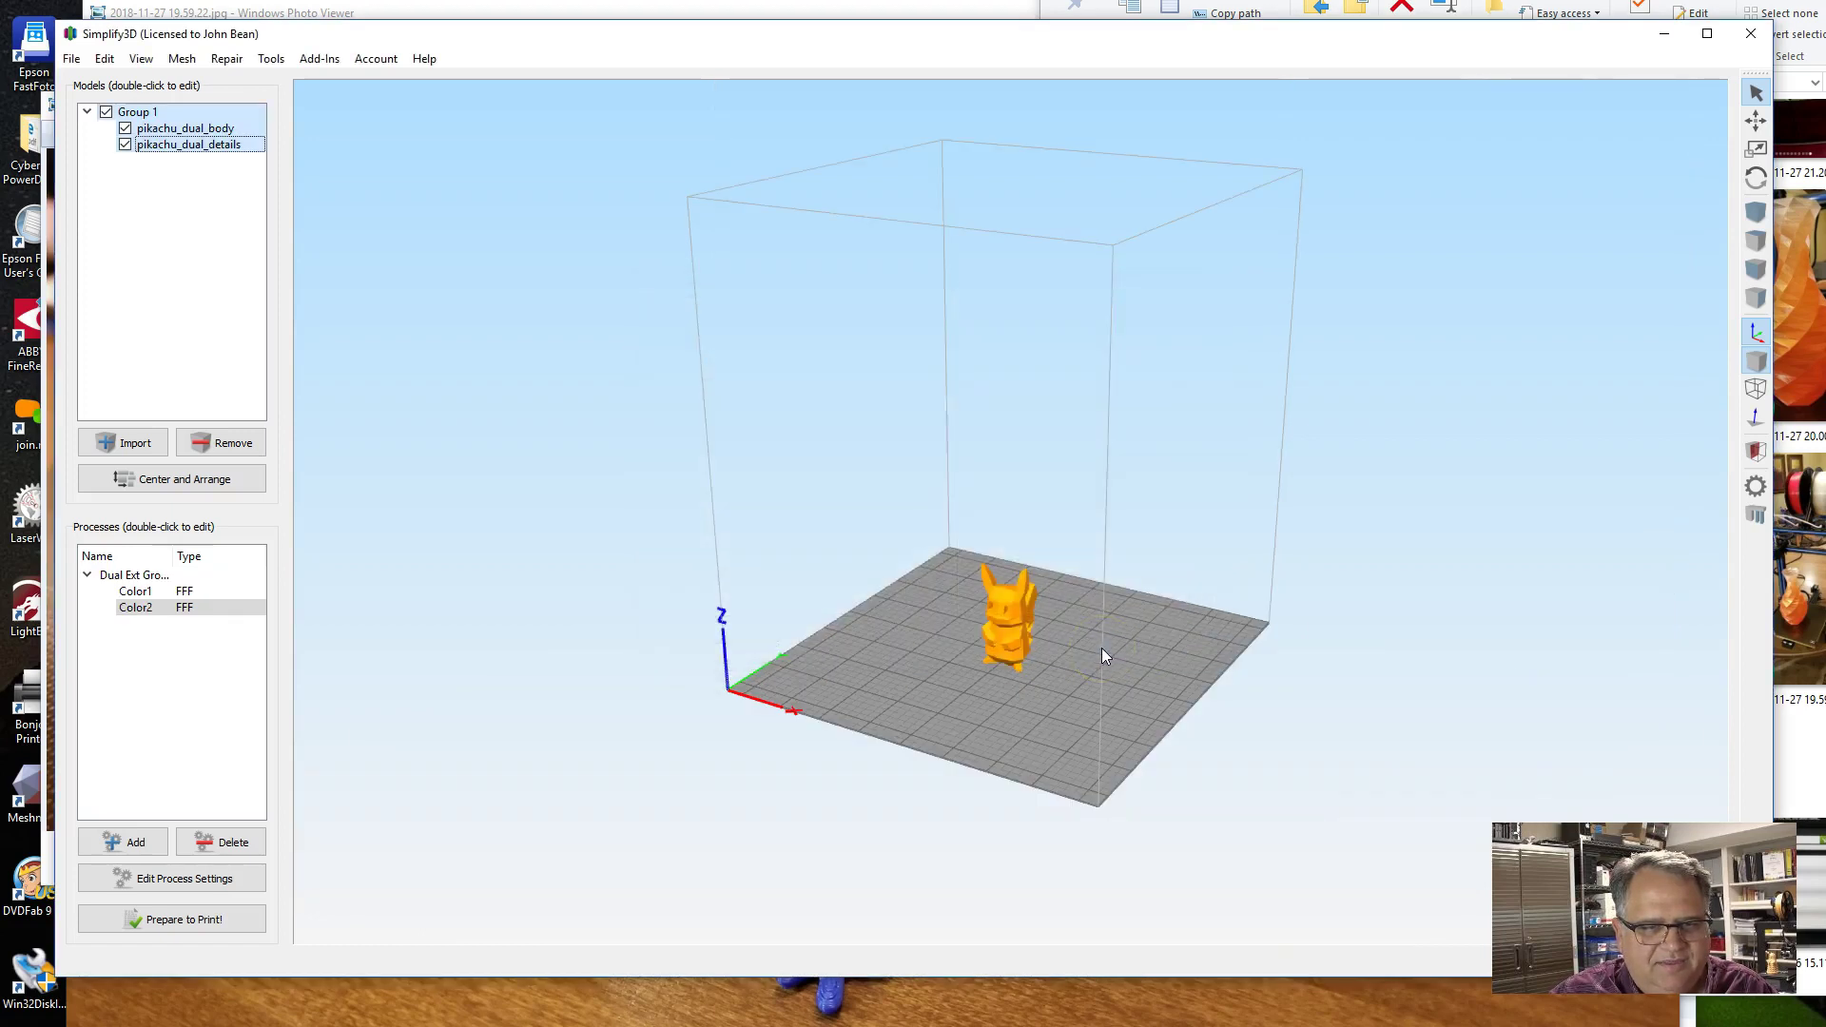
Zoom in on the grouped Pikachu and select both Color1 and Color2 processes.
scroll(1076, 666, "up", 10)
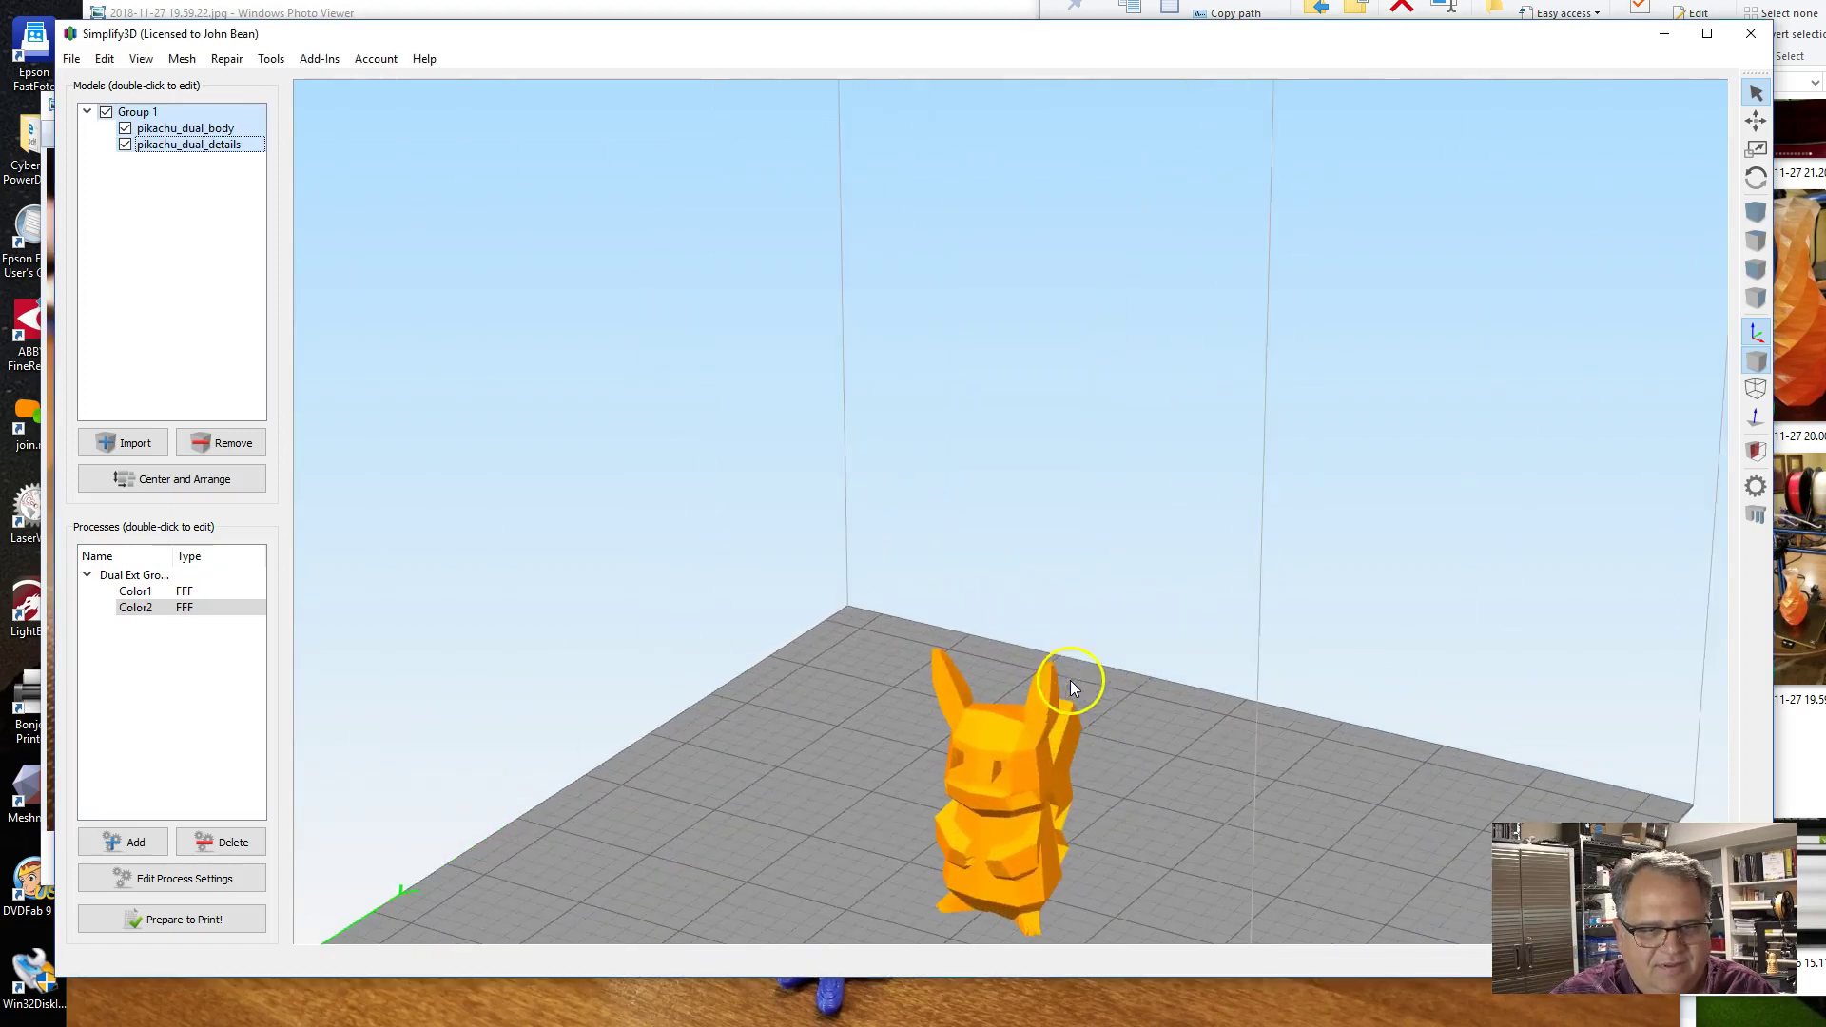
scroll(1084, 460, "up", 8)
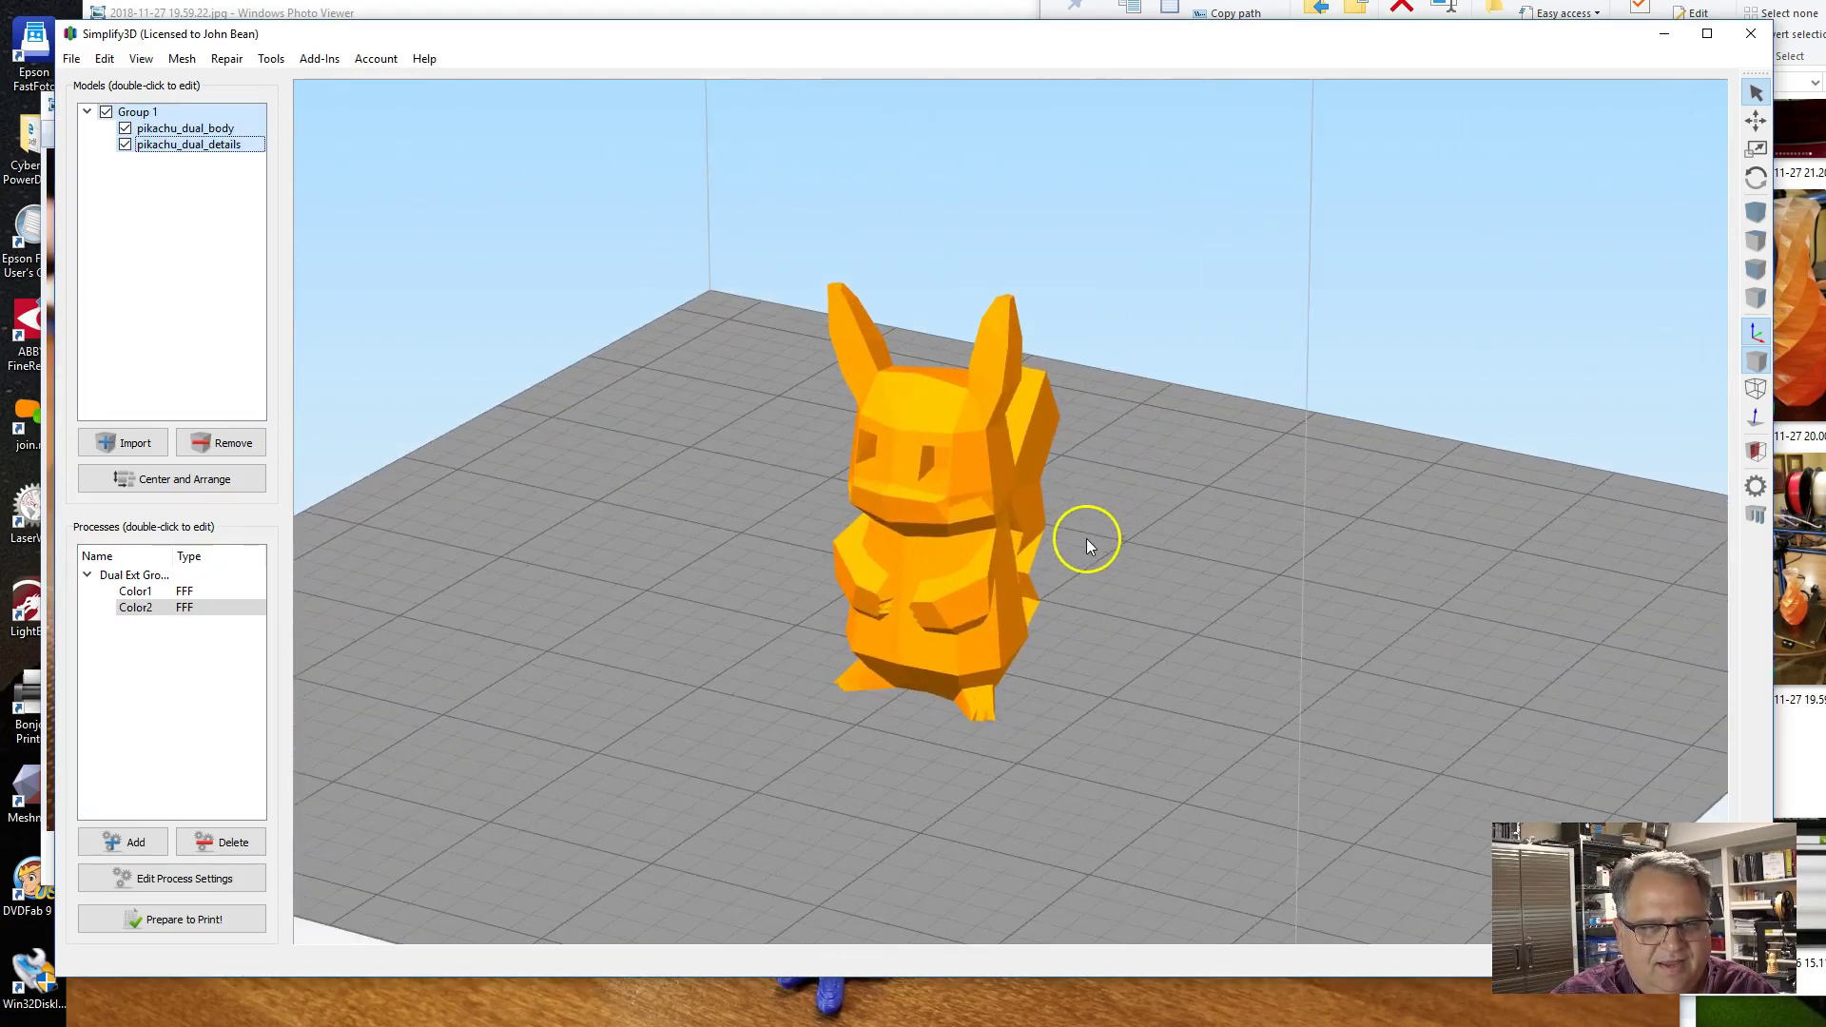
left_click_drag(1077, 593, 1057, 584)
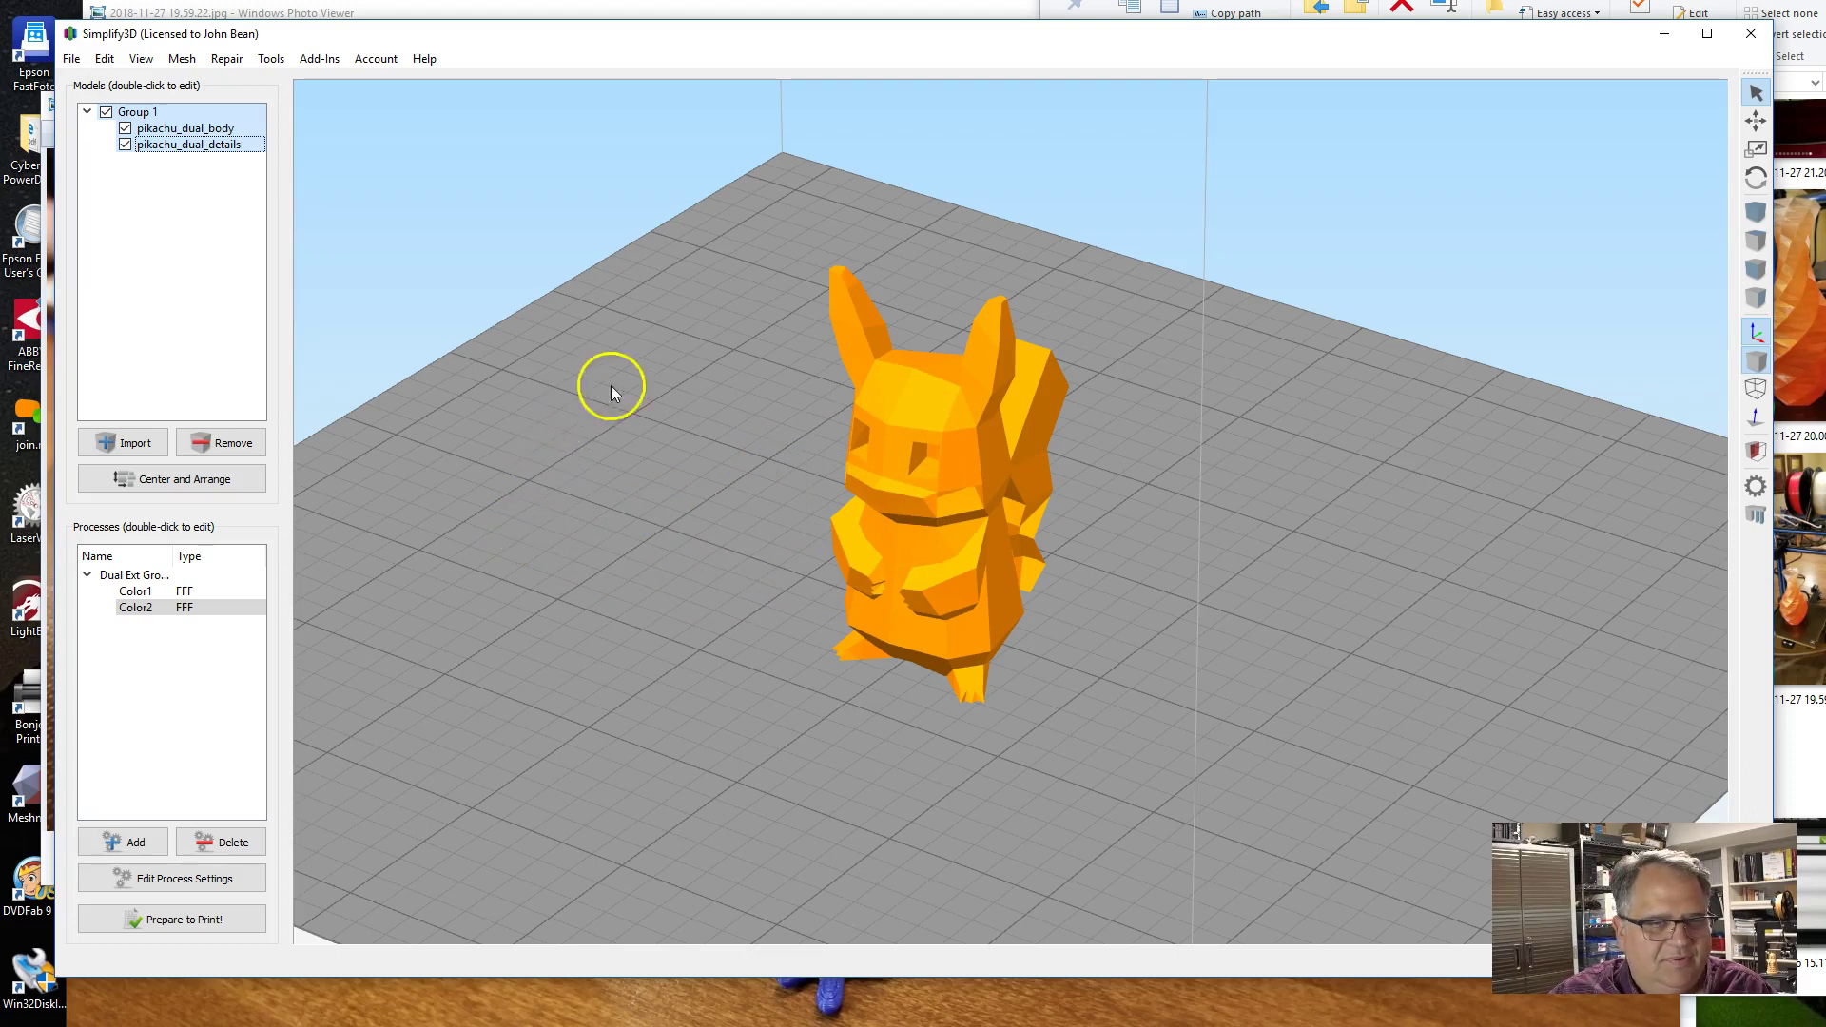
left_click(150, 593, "ctrl")
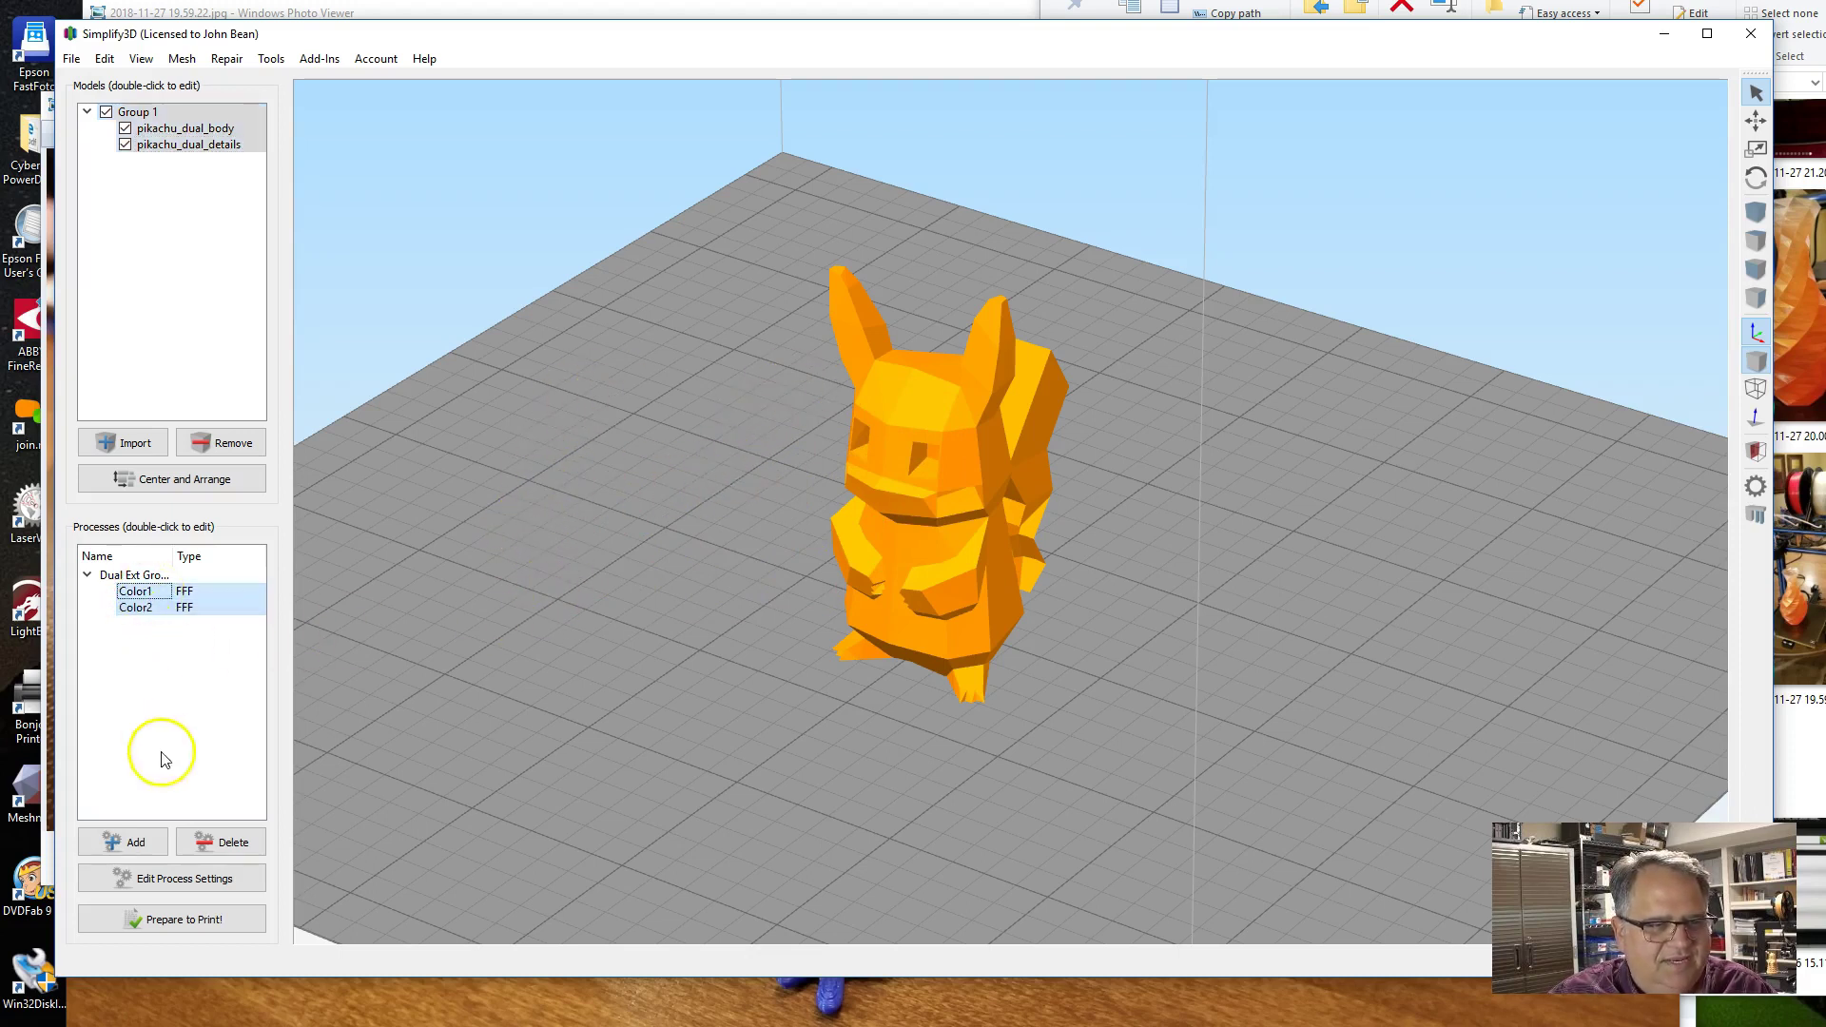
Open the colour processes' settings and lower infill to 10%.
left_click(193, 880)
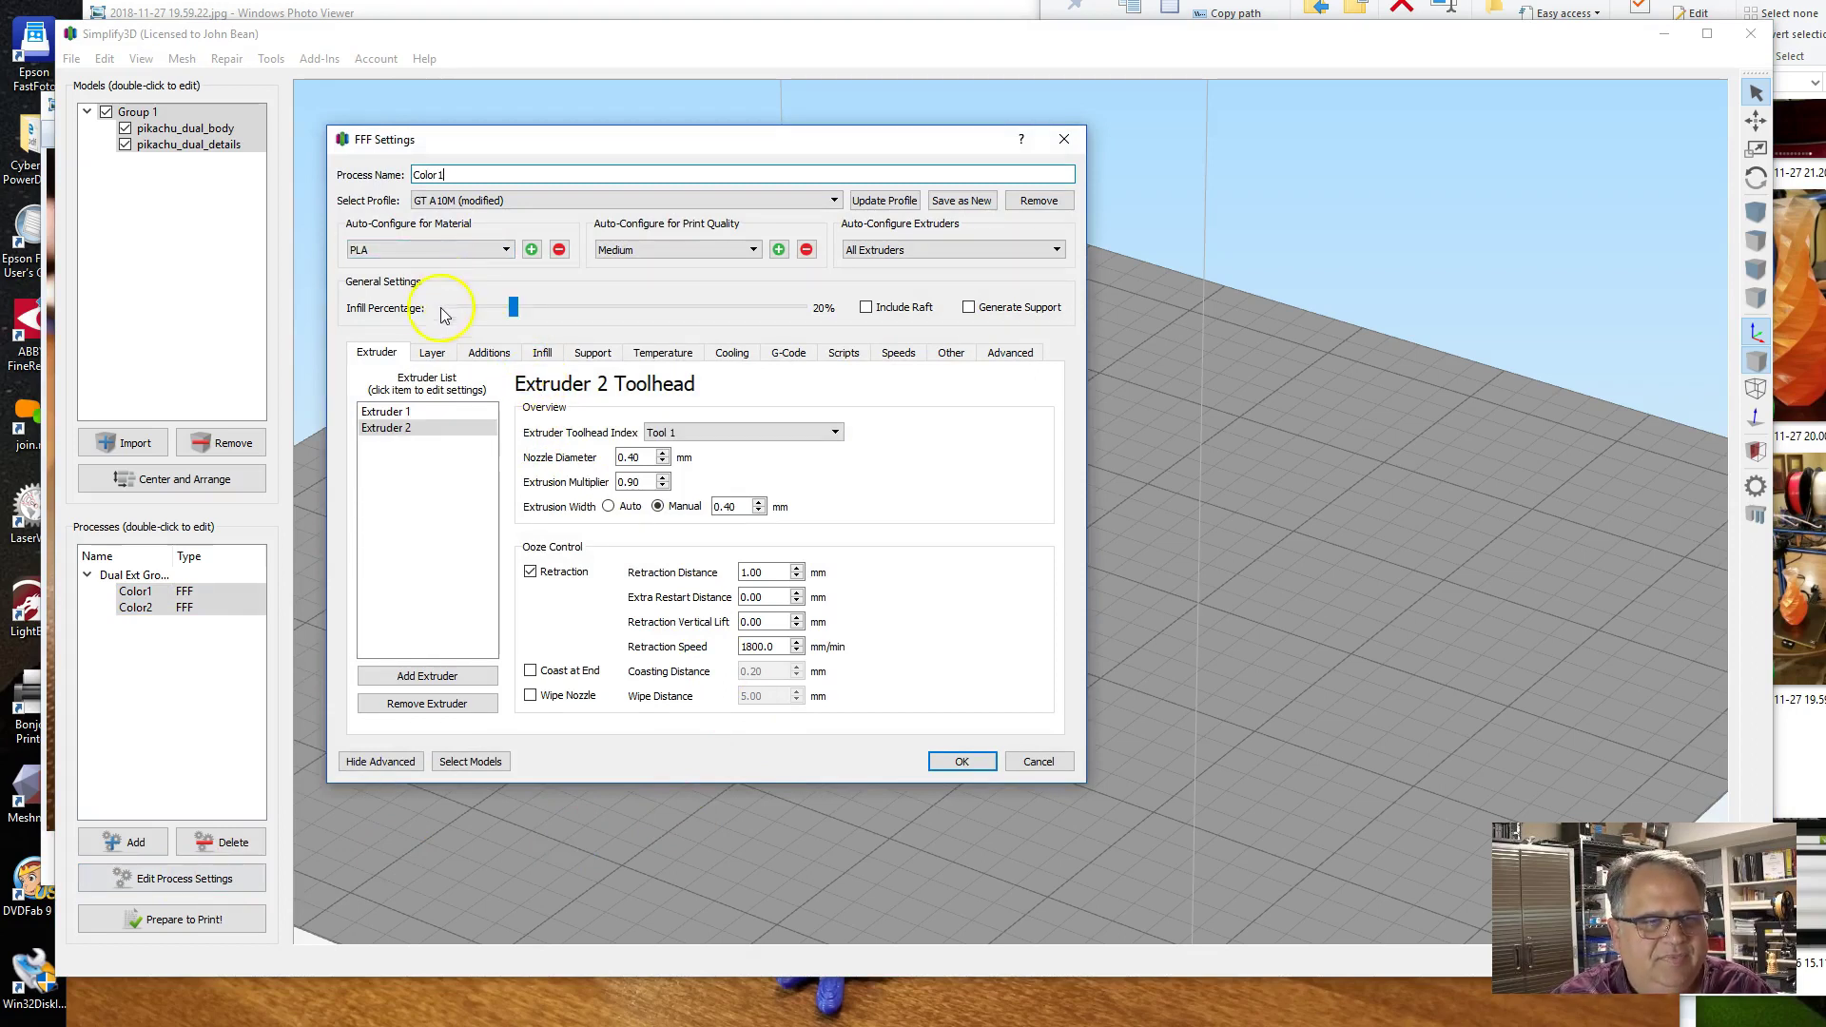
left_click(423, 413)
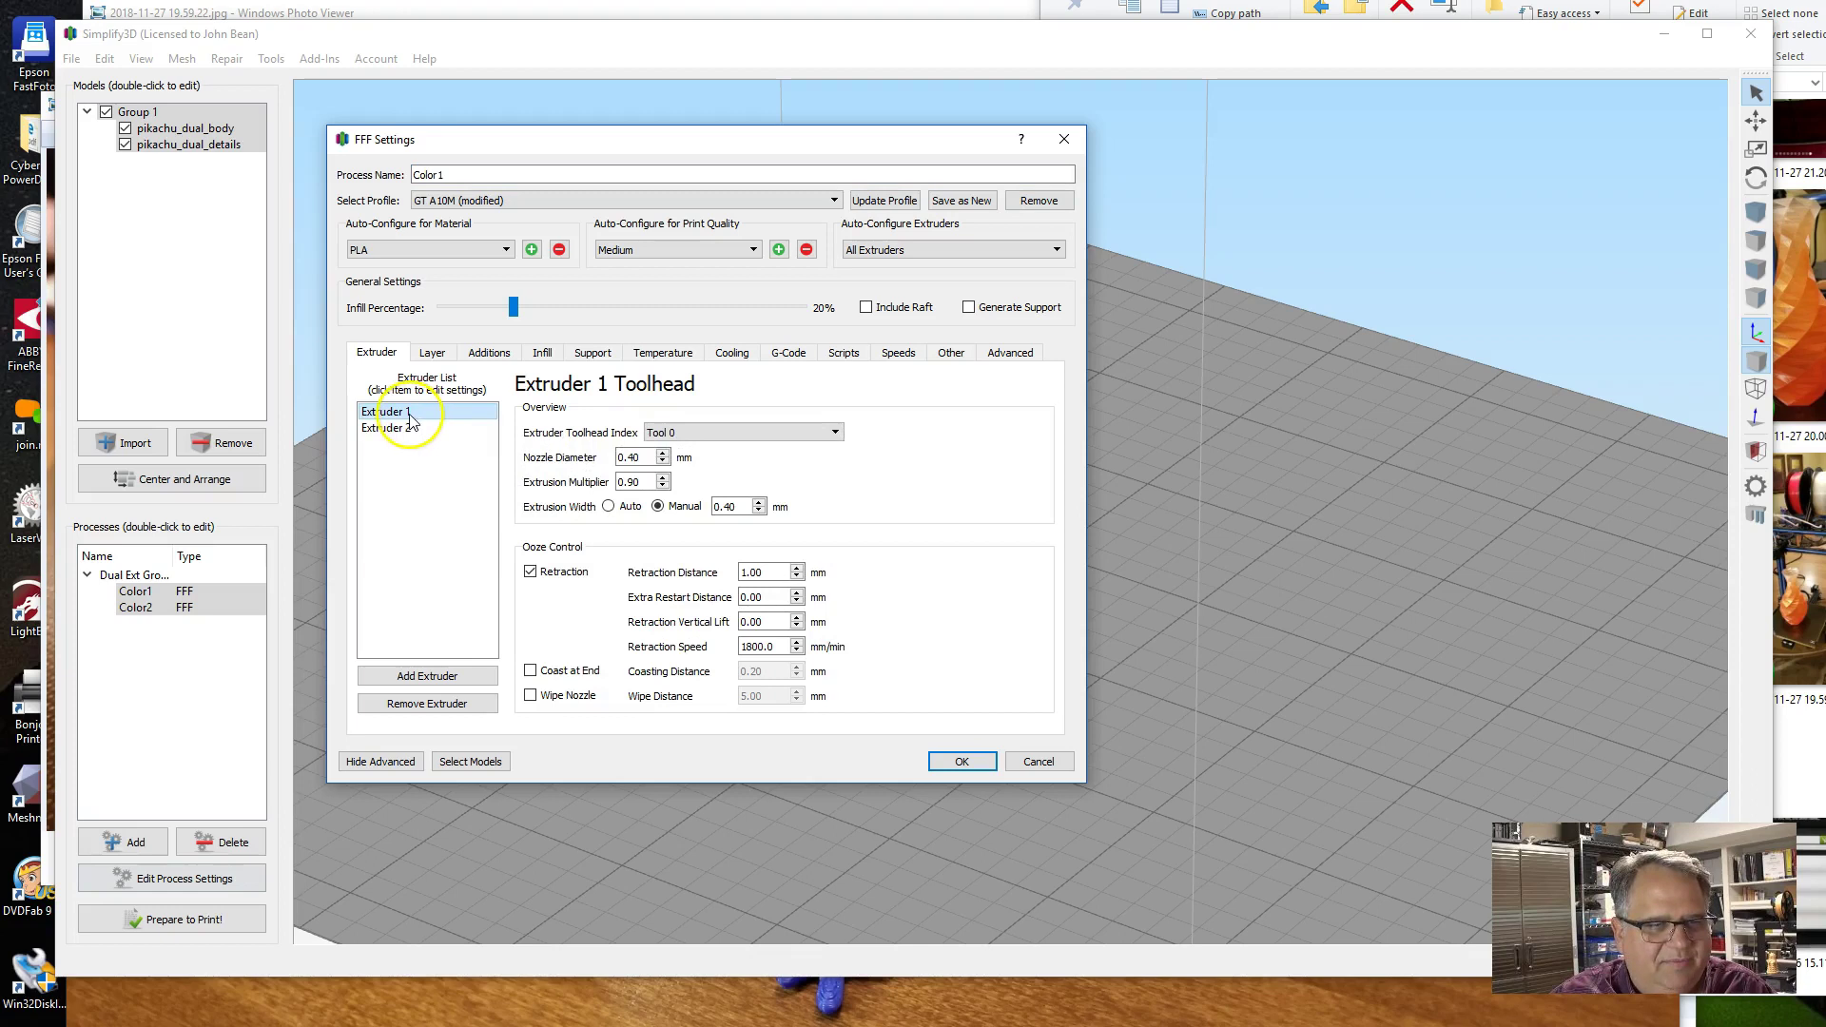
left_click(374, 351)
left_click(514, 307)
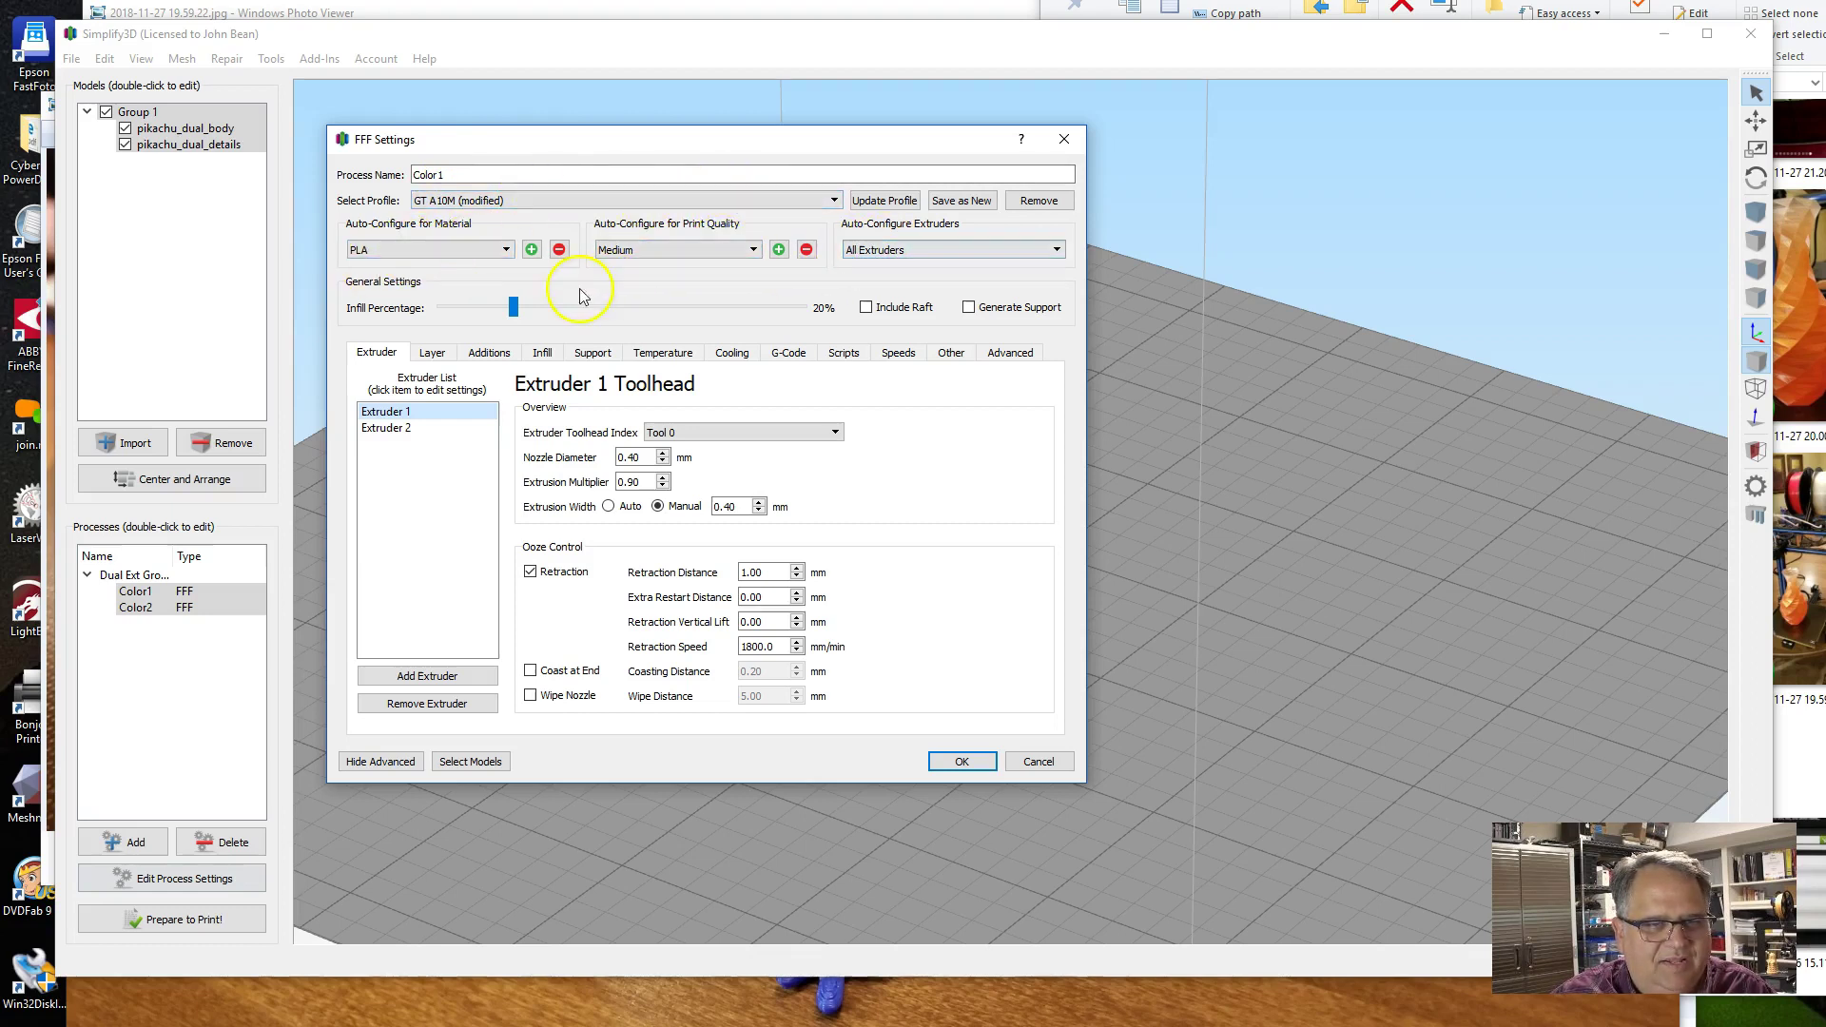
left_click_drag(513, 306, 486, 314)
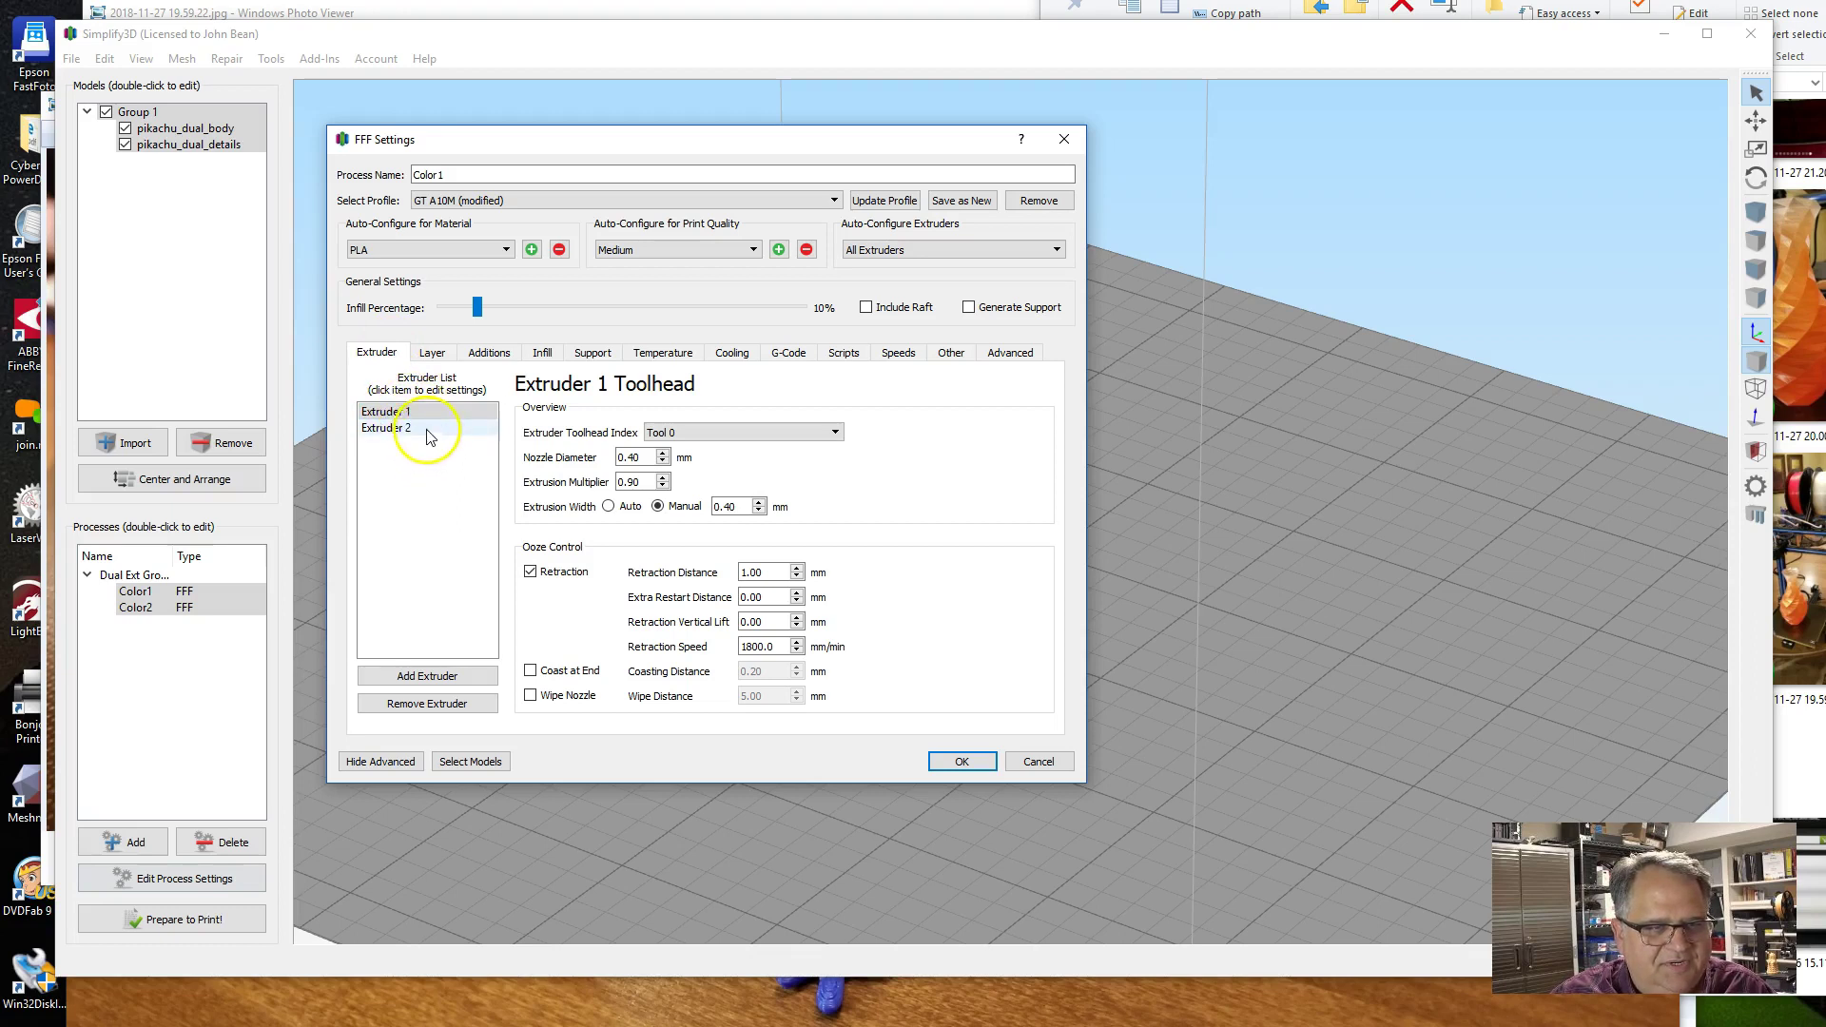
Set the retraction distance to 4.00 mm for both Extruder 1 and Extruder 2.
left_click(746, 572)
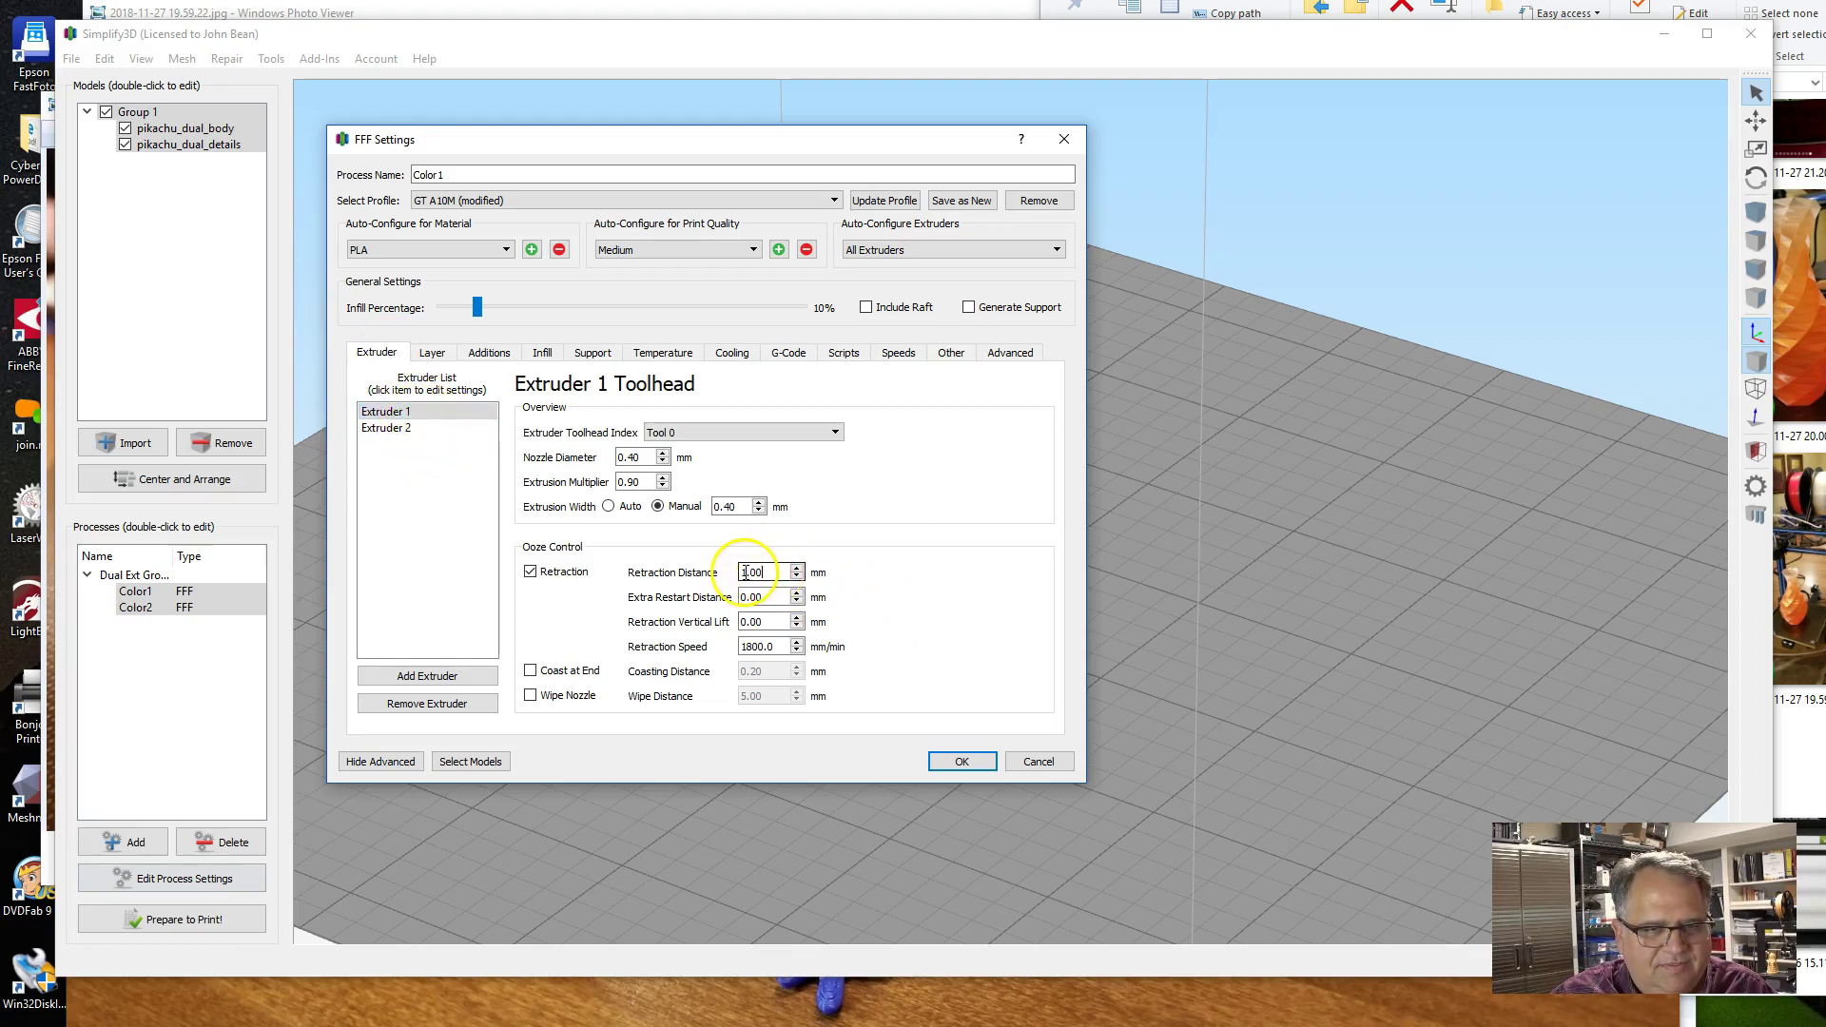
left_click(760, 567)
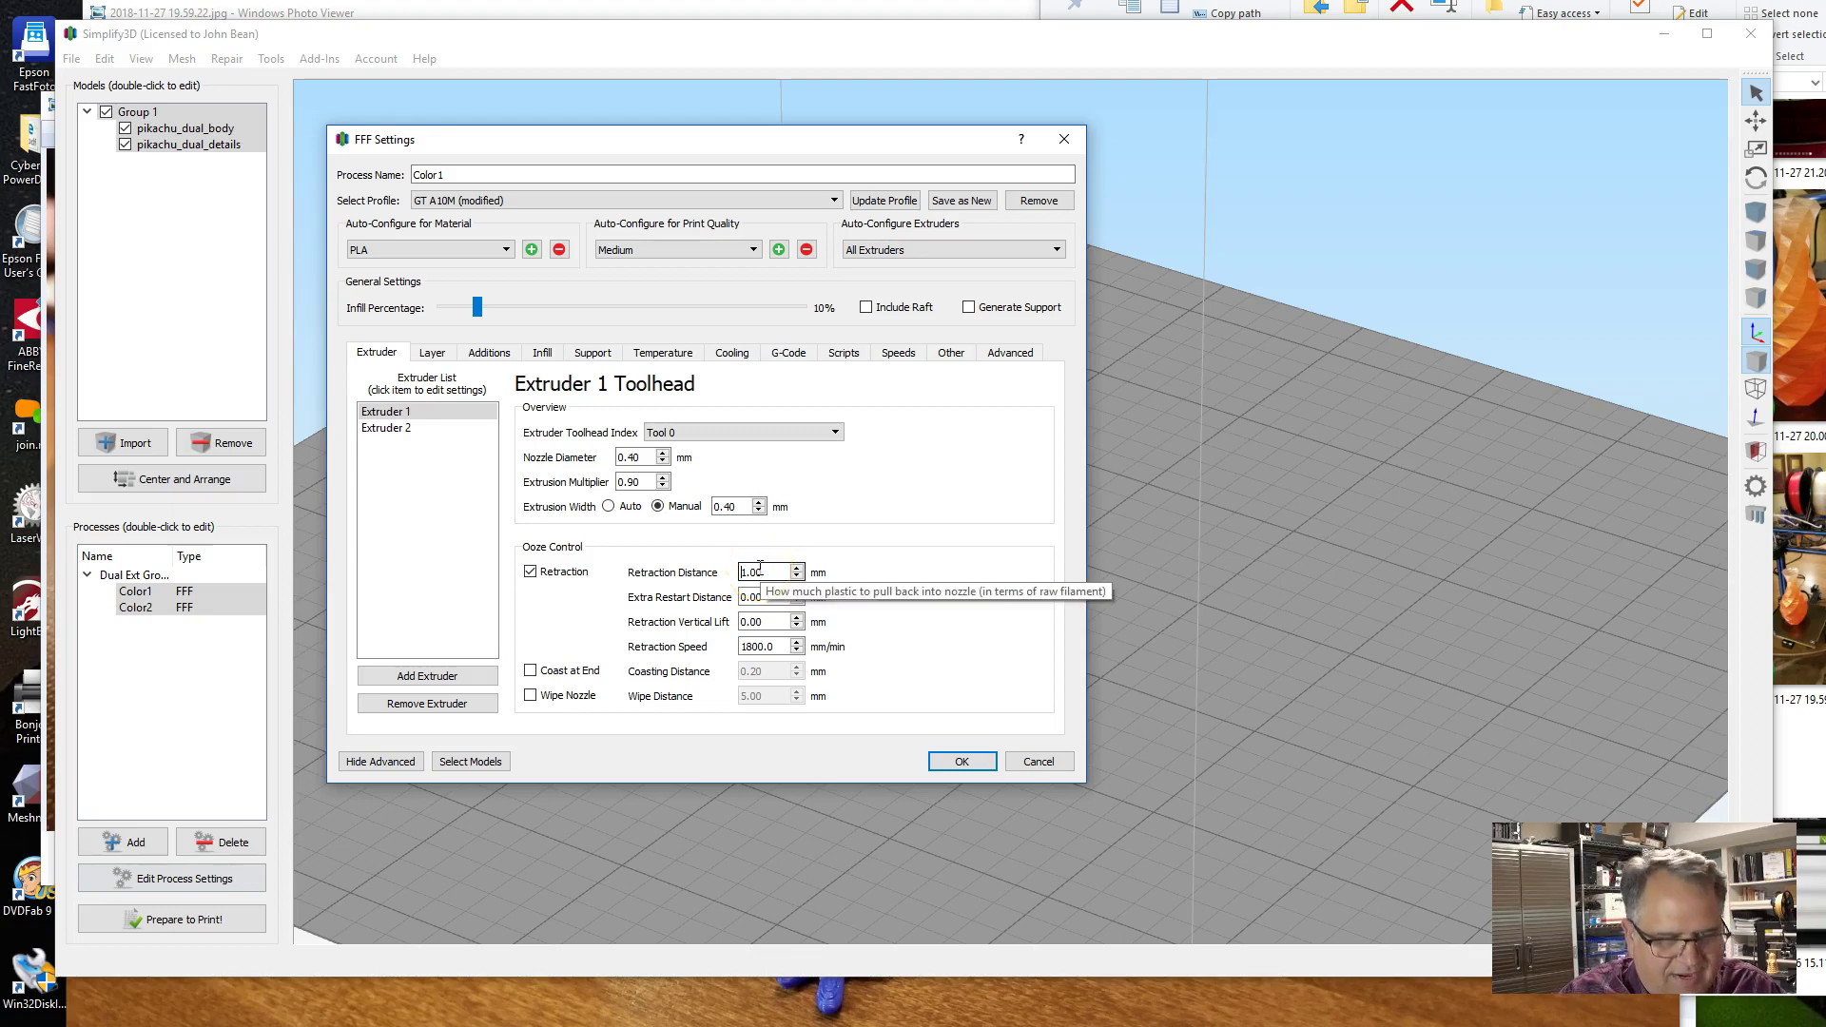
left_click(439, 419)
left_click(429, 428)
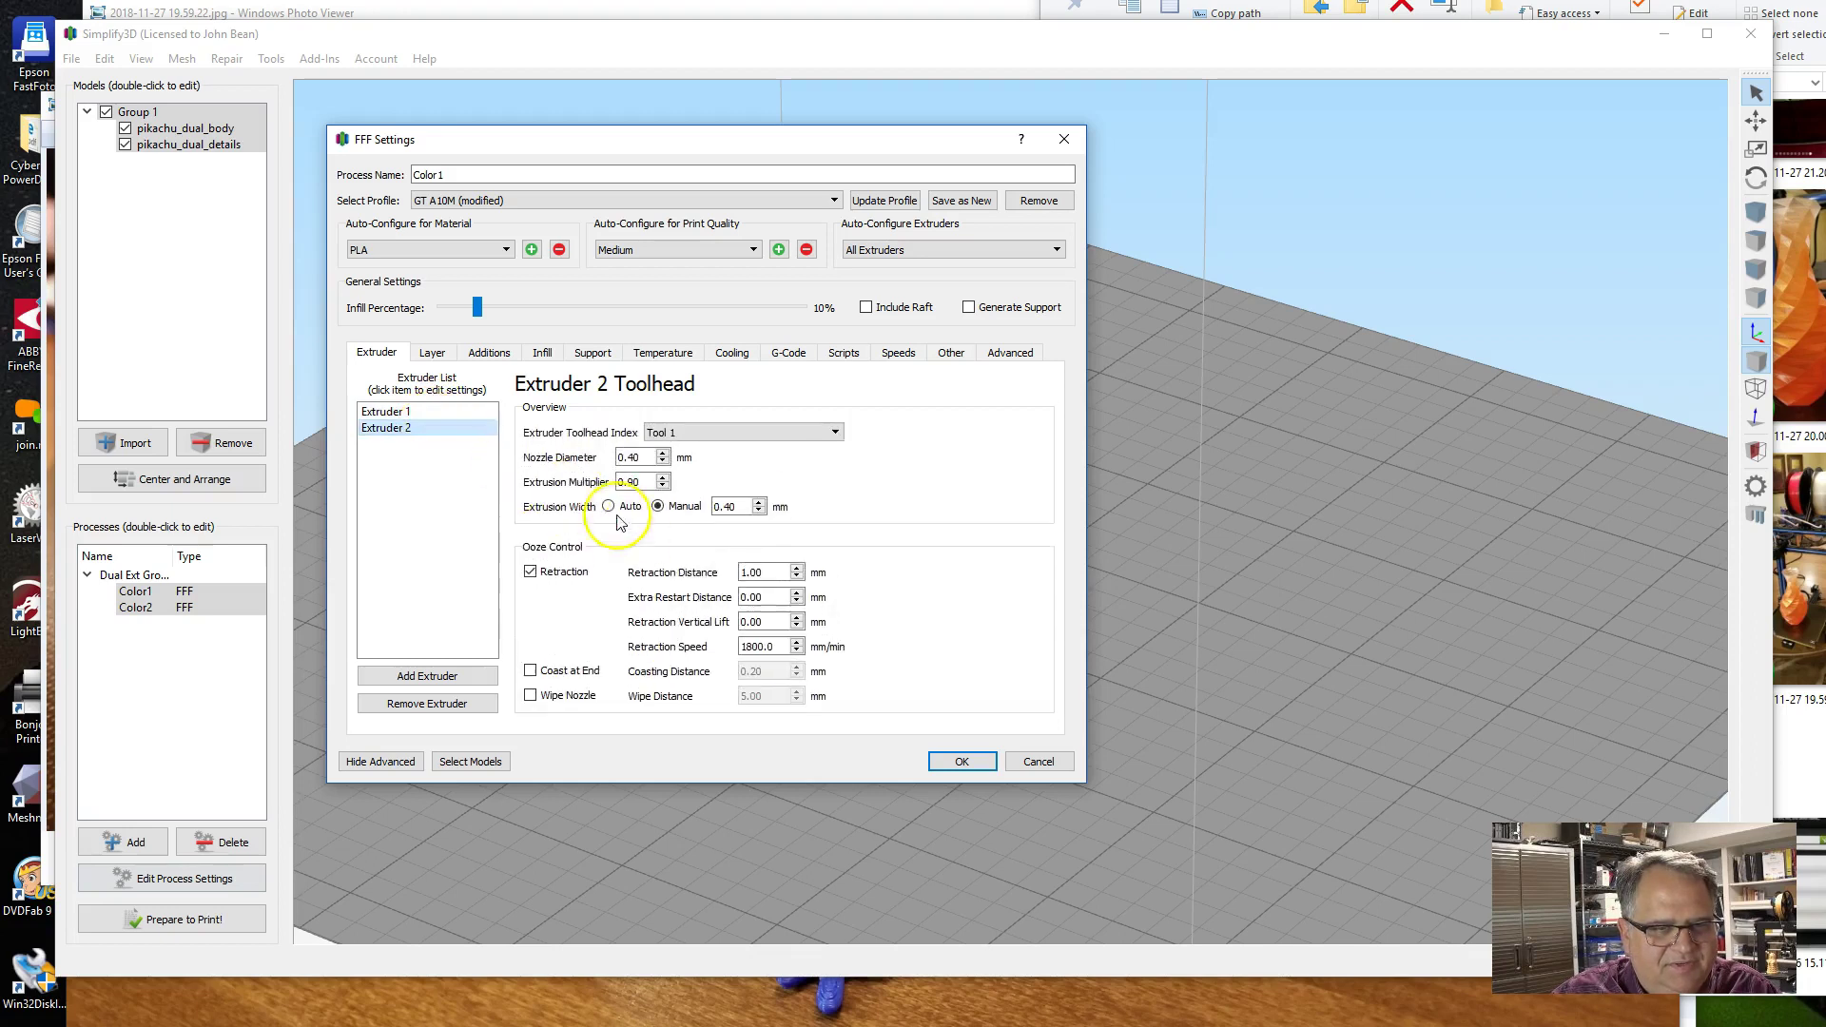
left_click(748, 570)
key("BackSpace")
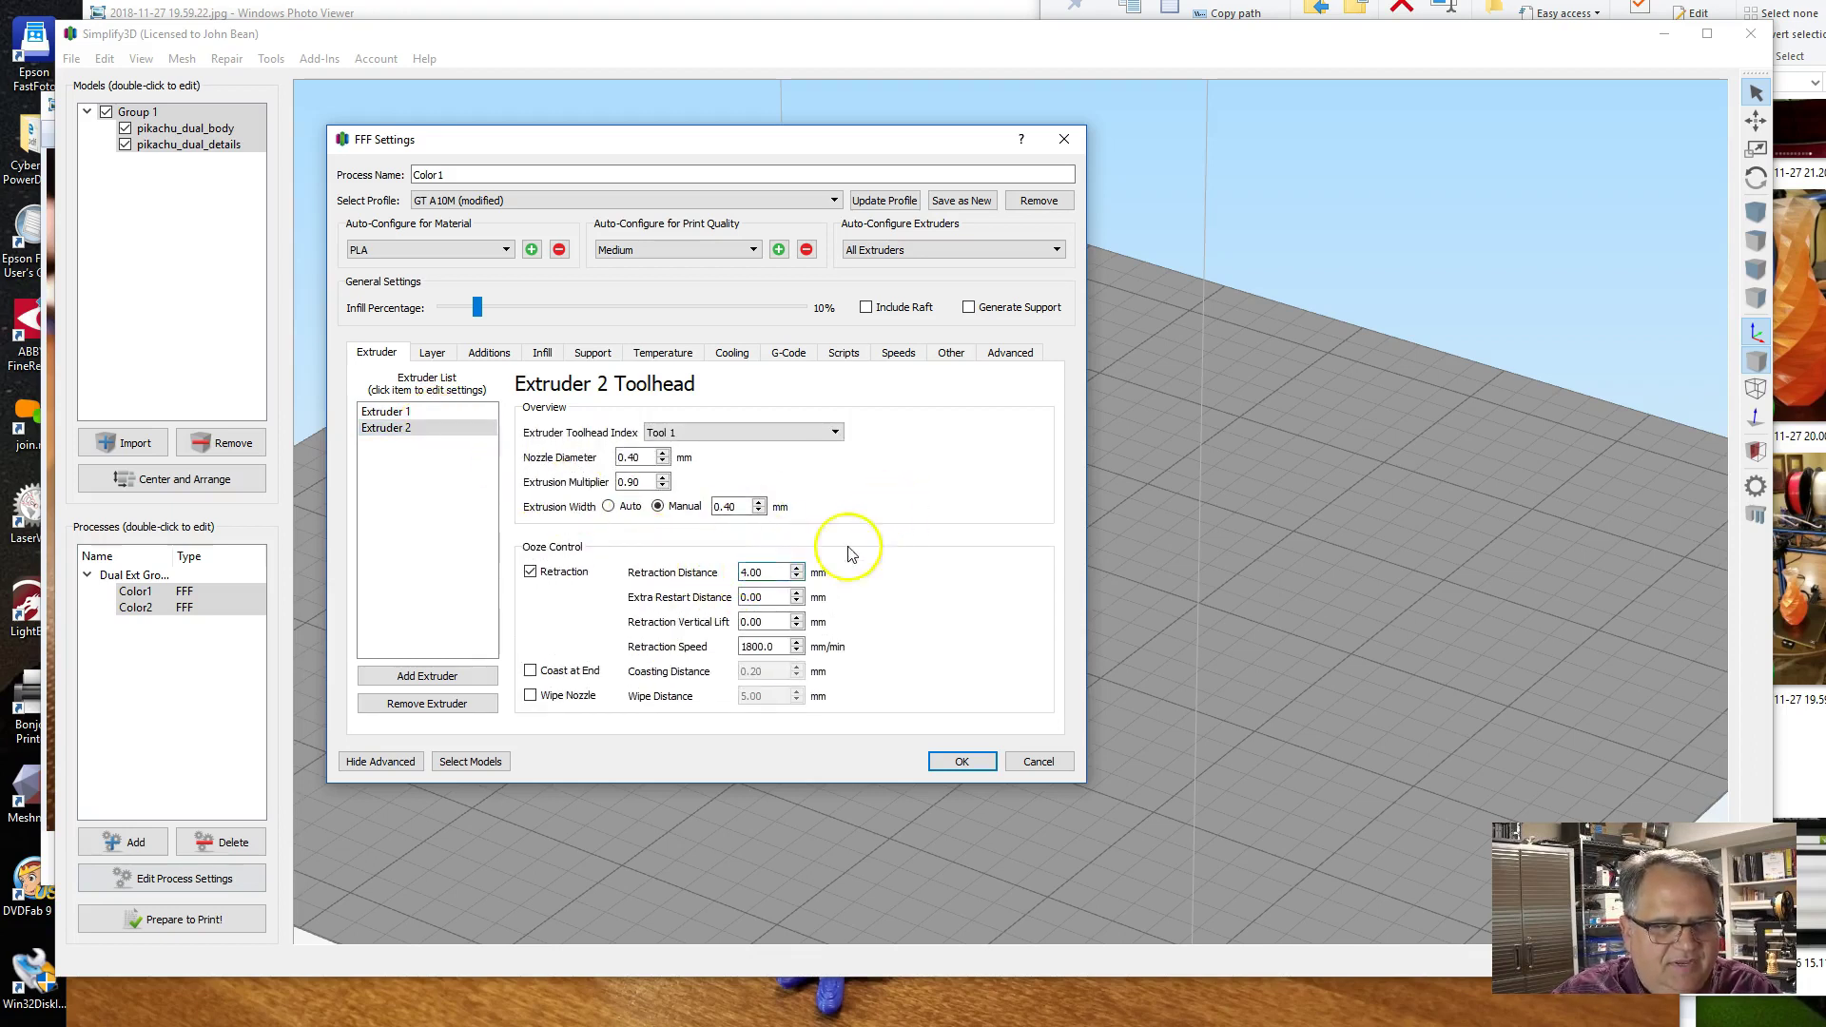
left_click(377, 429)
left_click(392, 412)
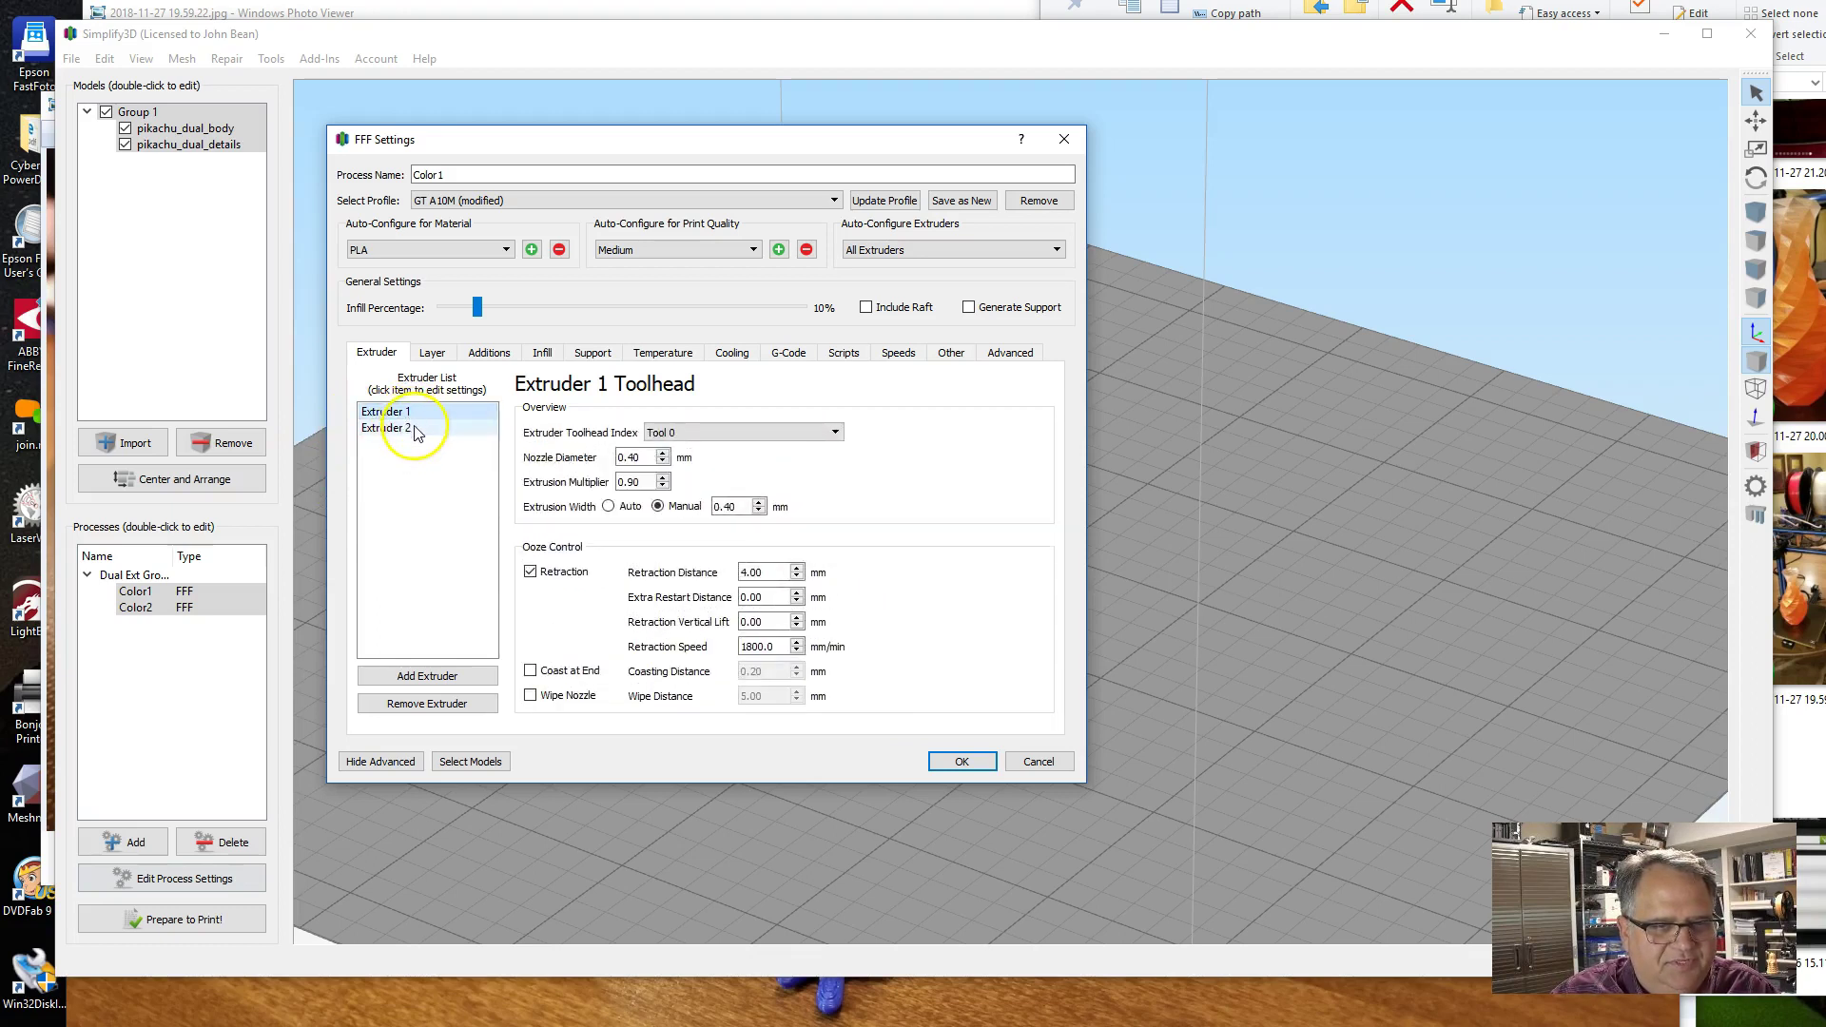
left_click(415, 432)
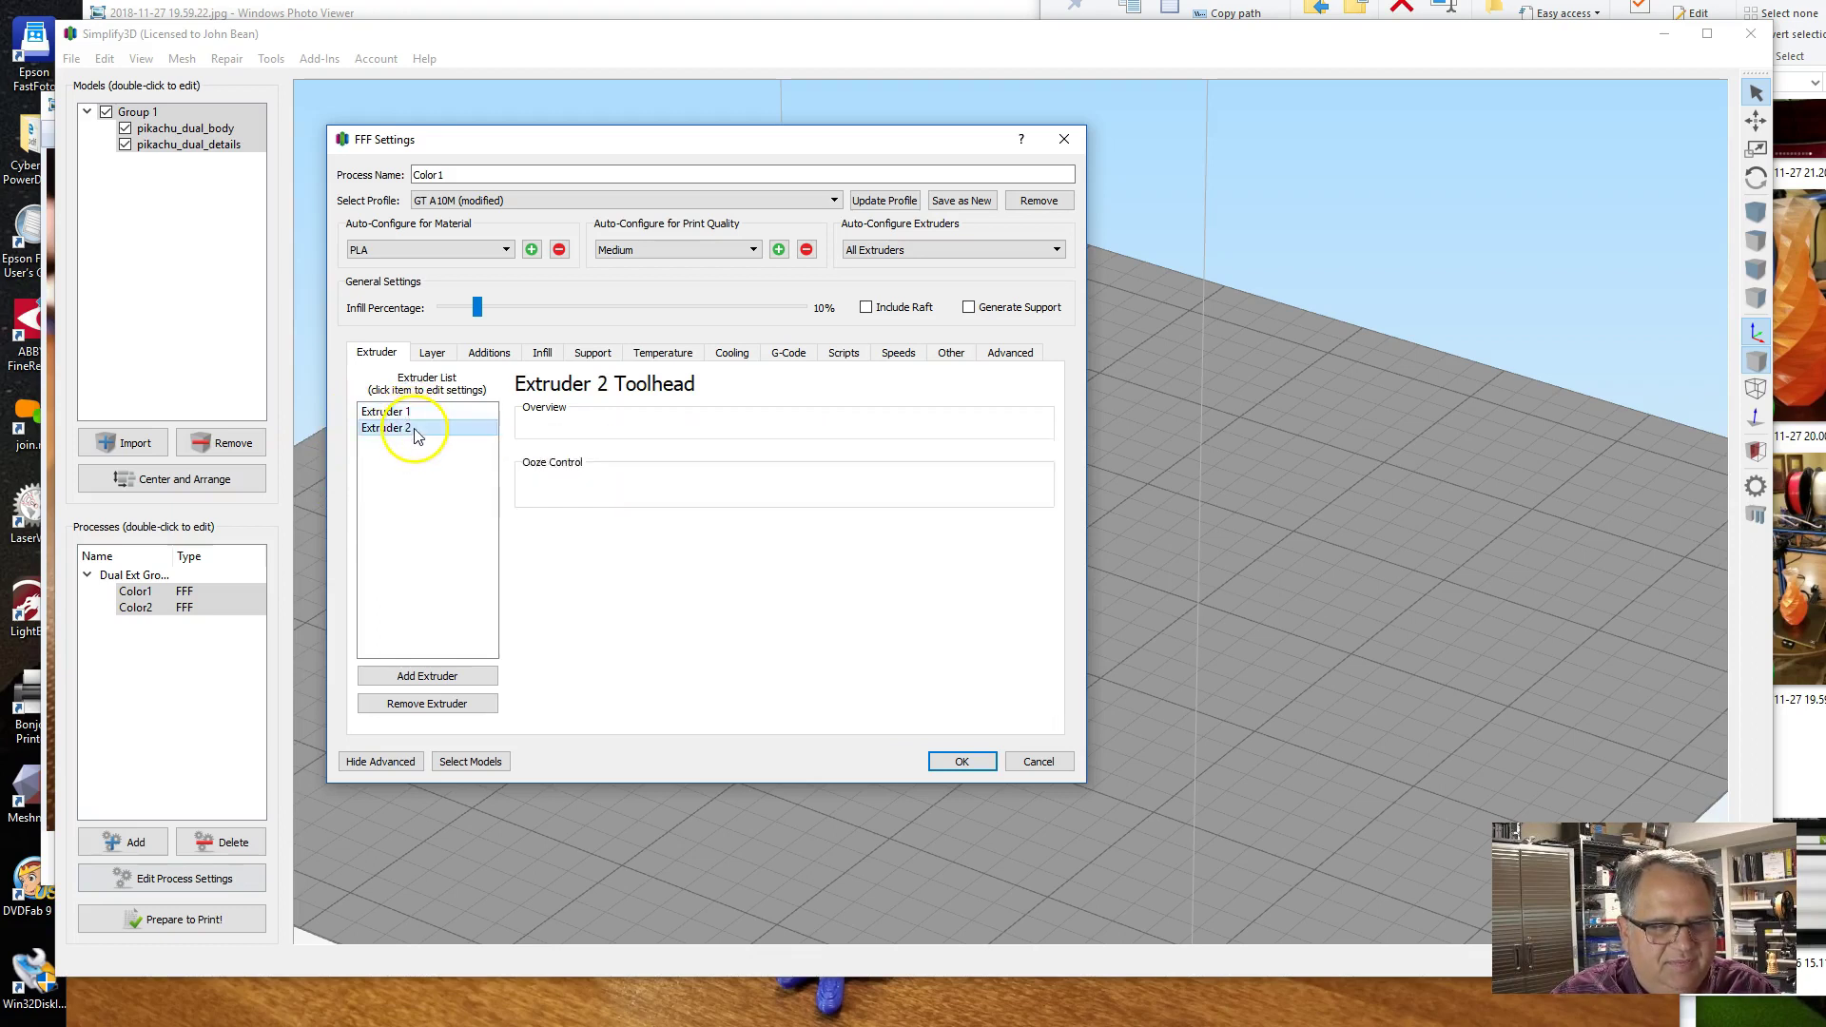
left_click(433, 354)
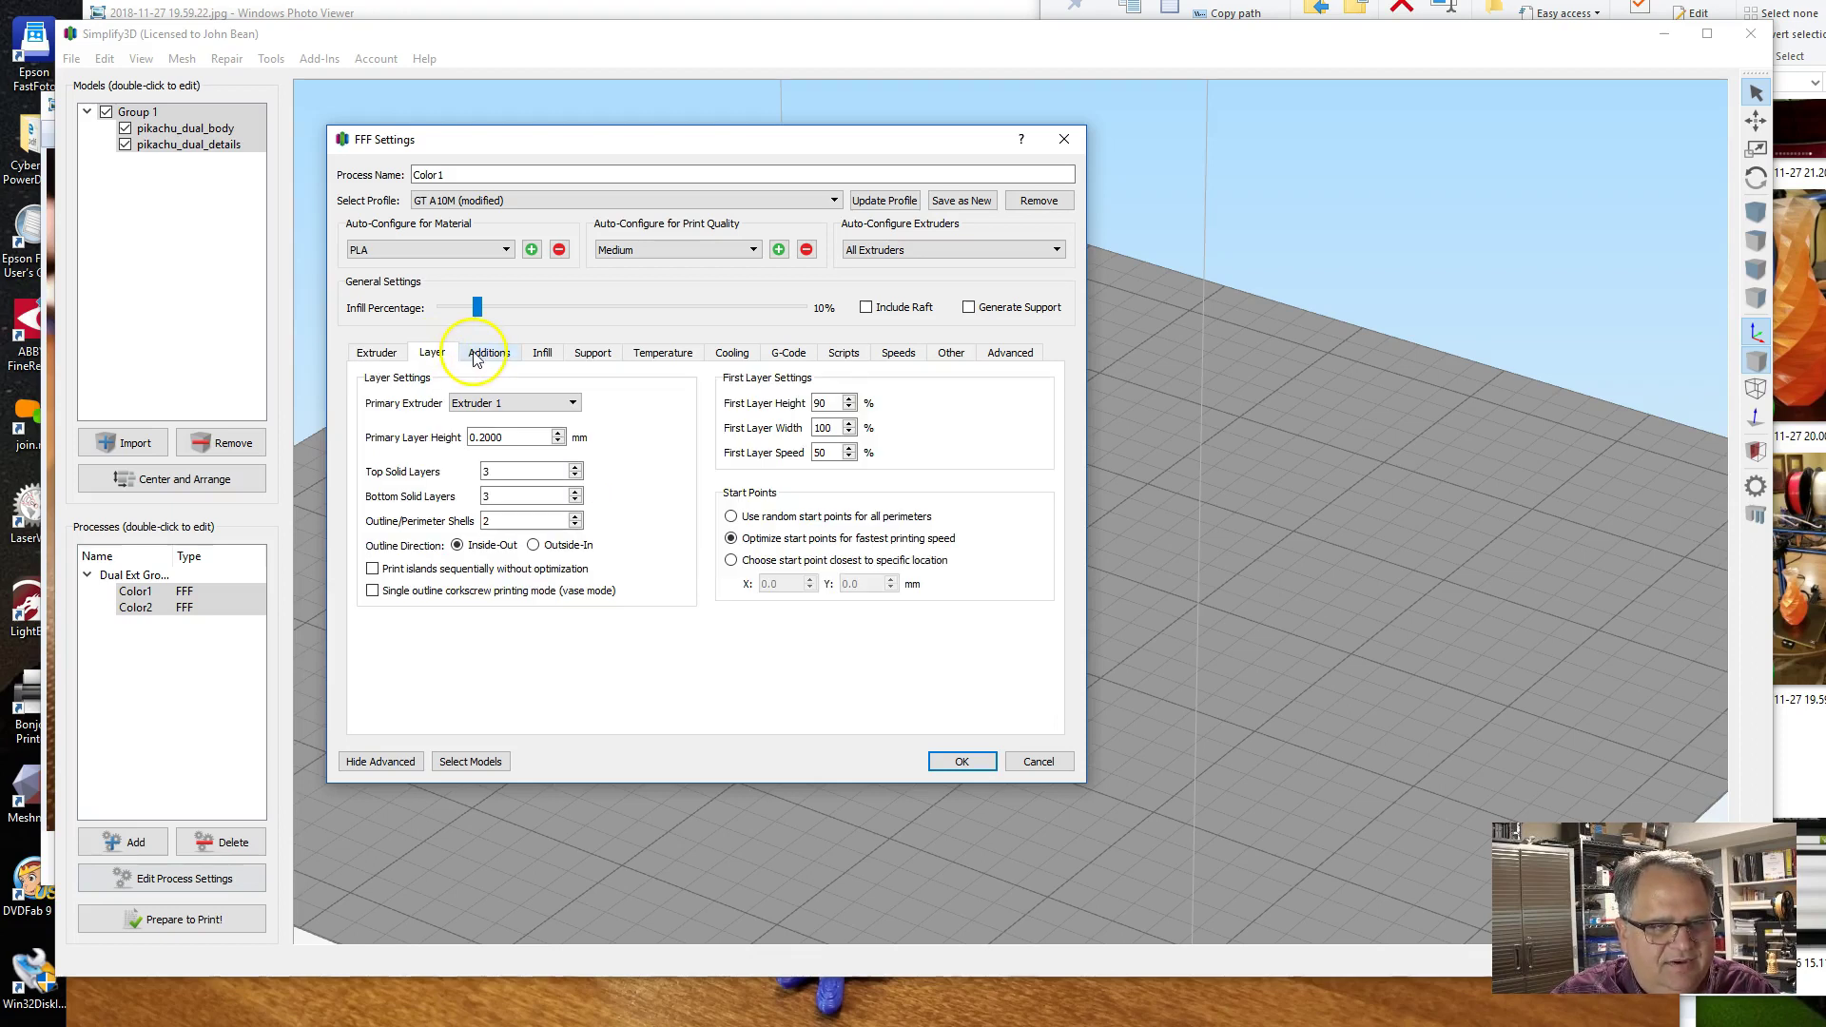
Enable the skirt on the Additions tab and raise skirt outlines to 4.
left_click(479, 356)
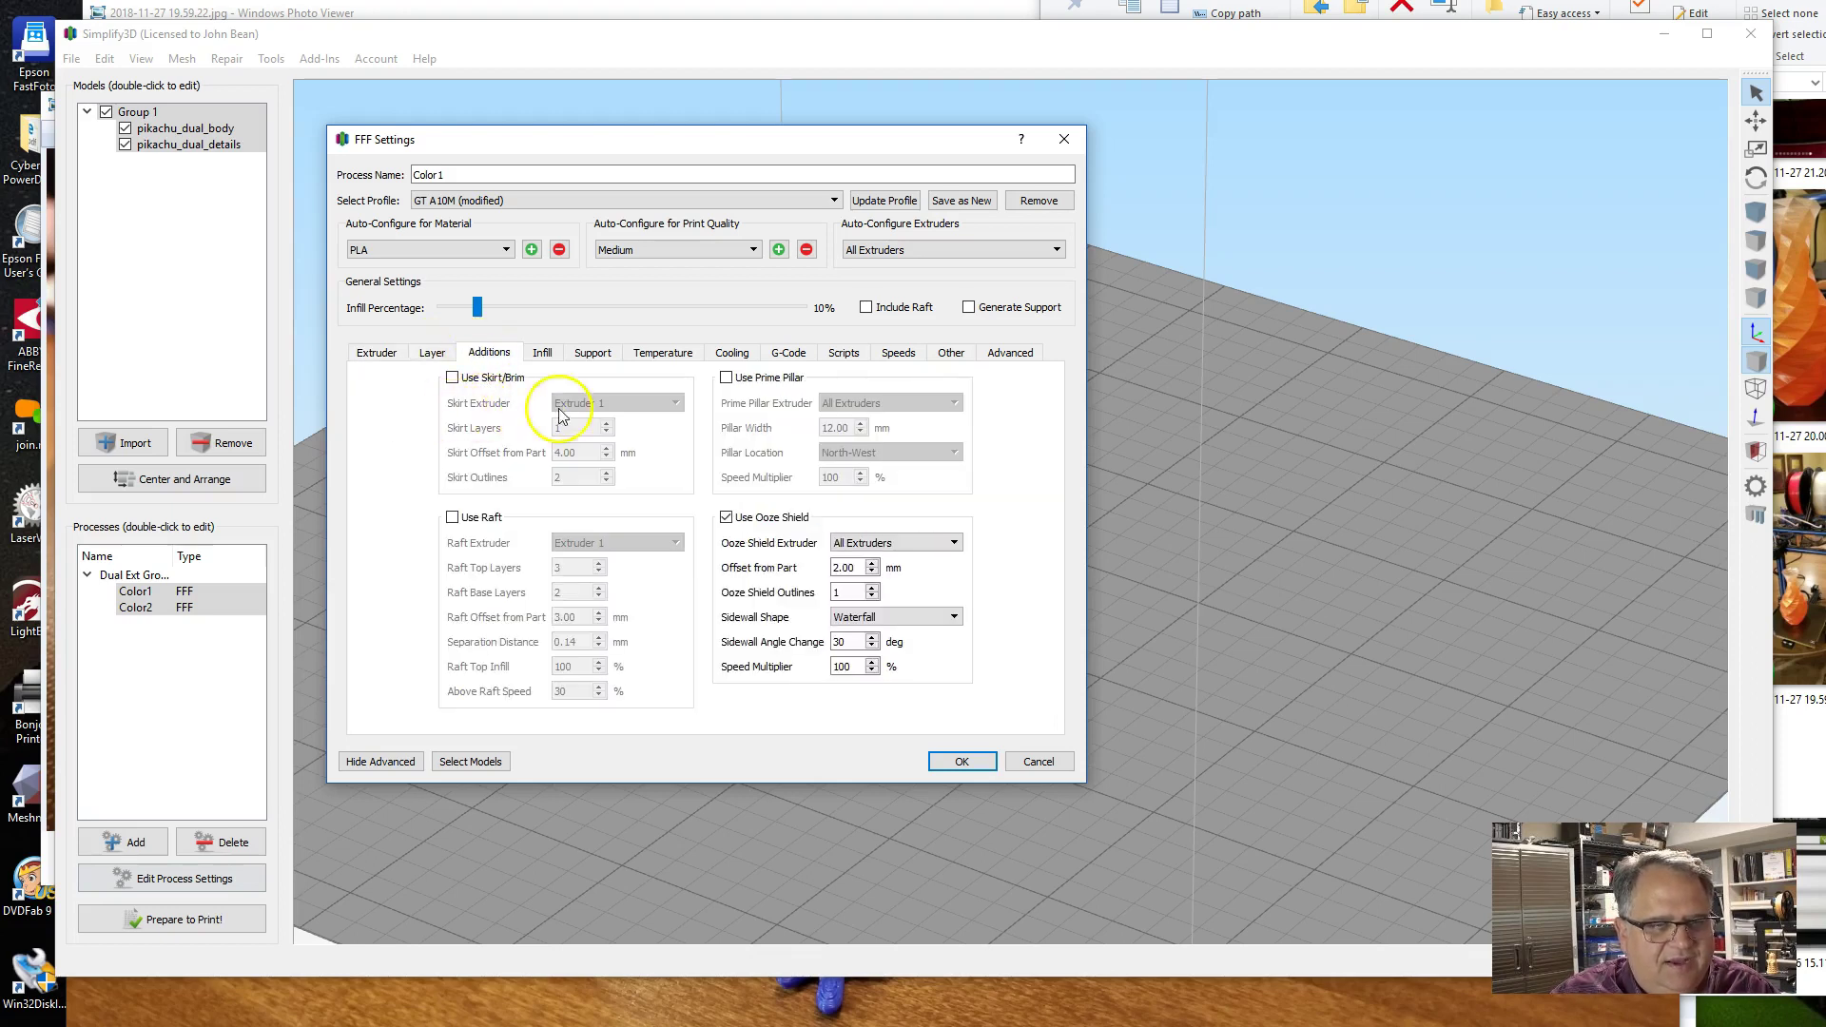
left_click(454, 377)
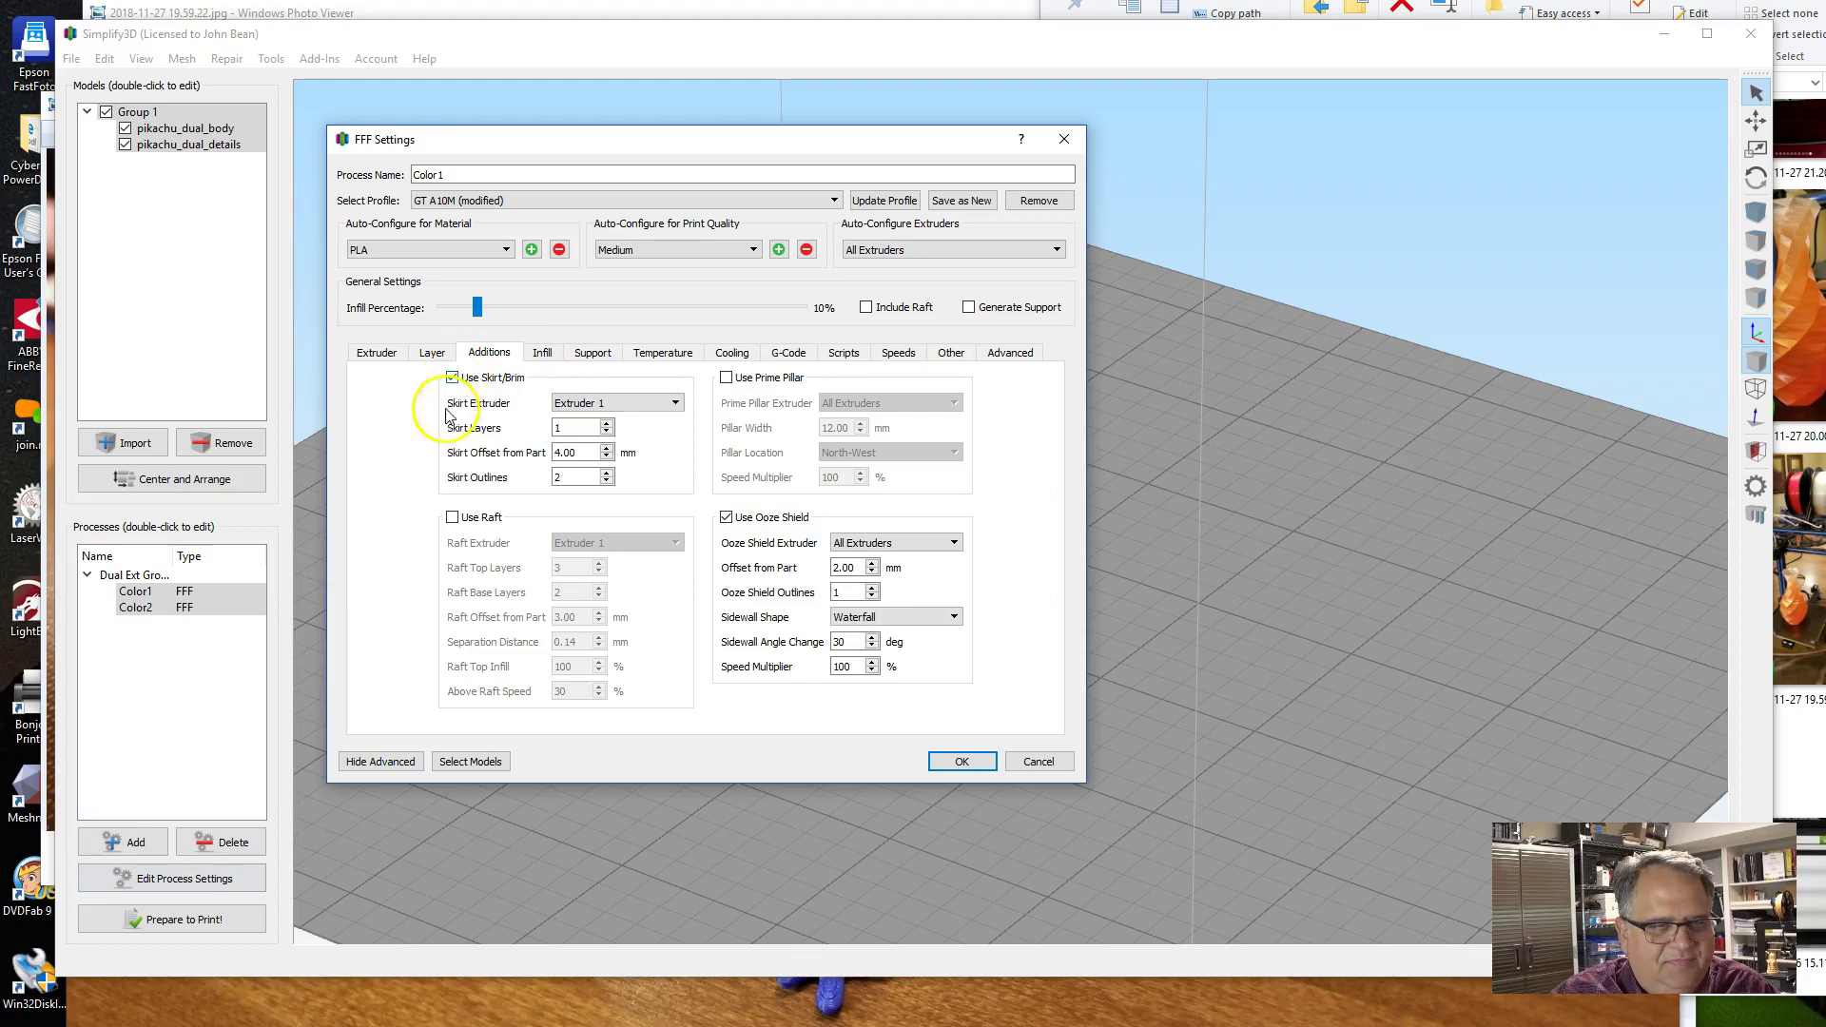
left_click(607, 472)
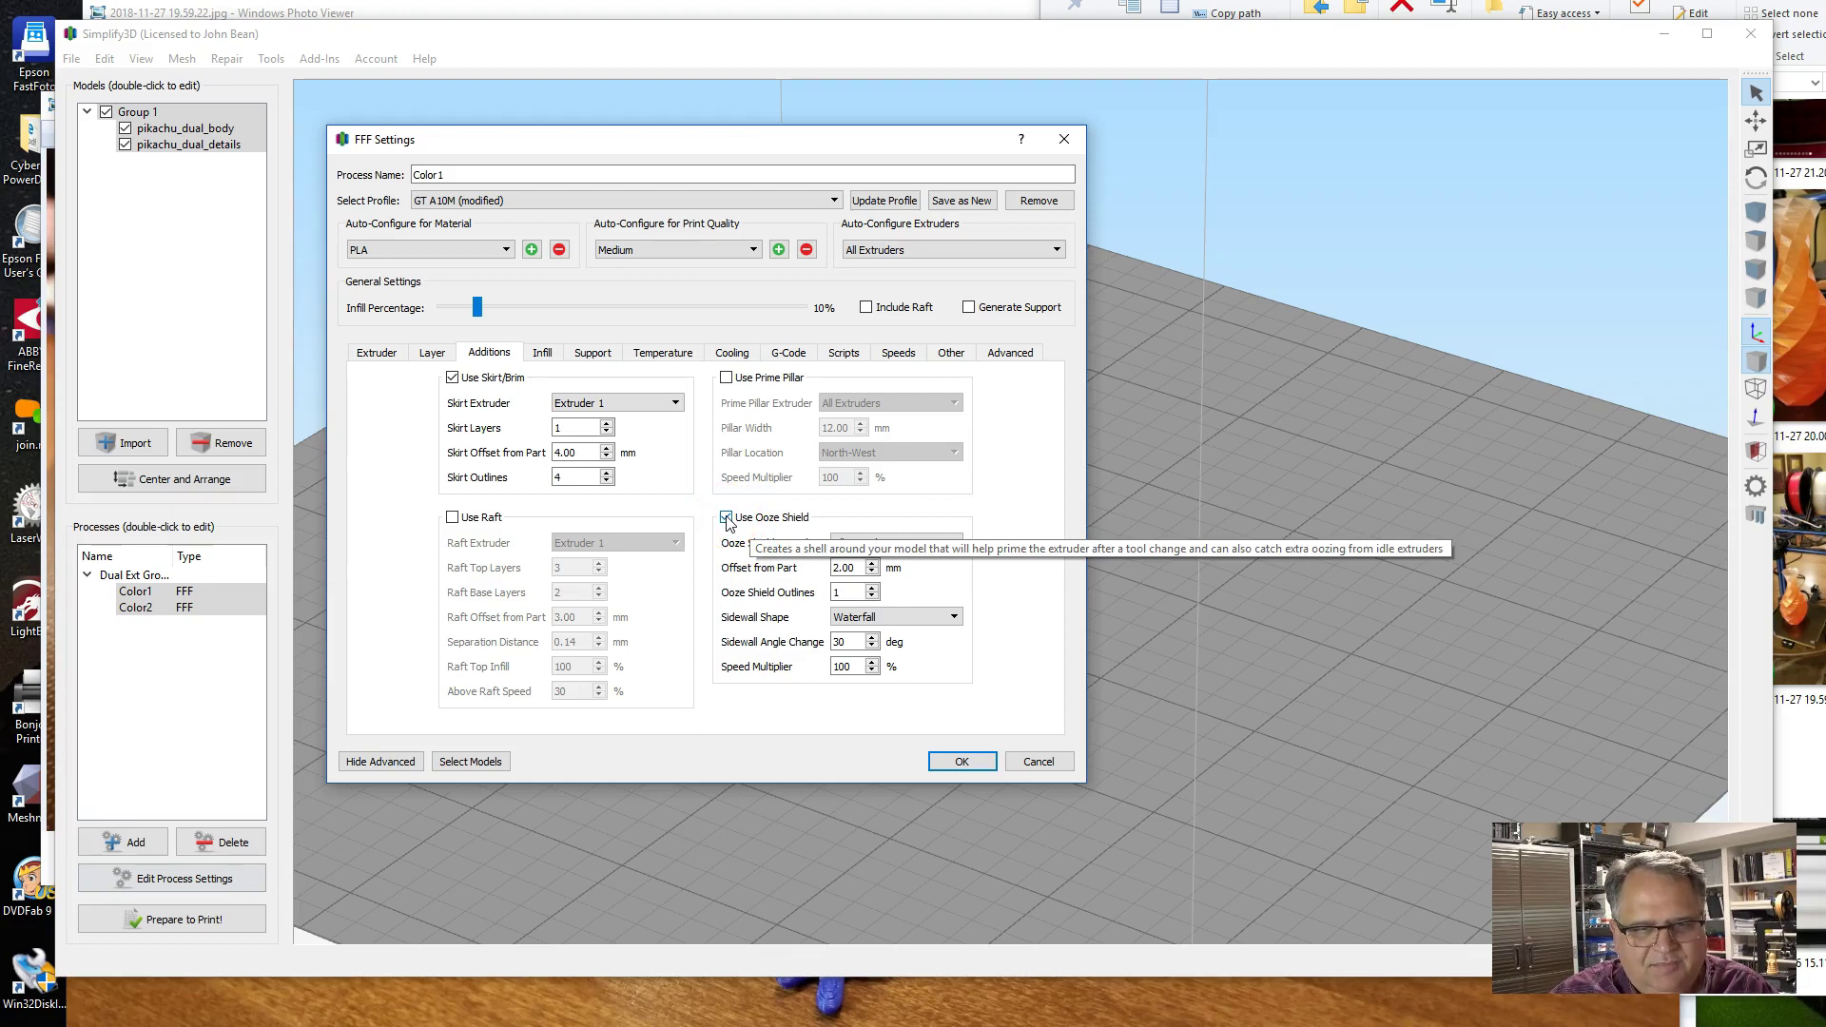
Replace the ooze shield with a 14.00 mm prime pillar located North-East.
left_click(727, 519)
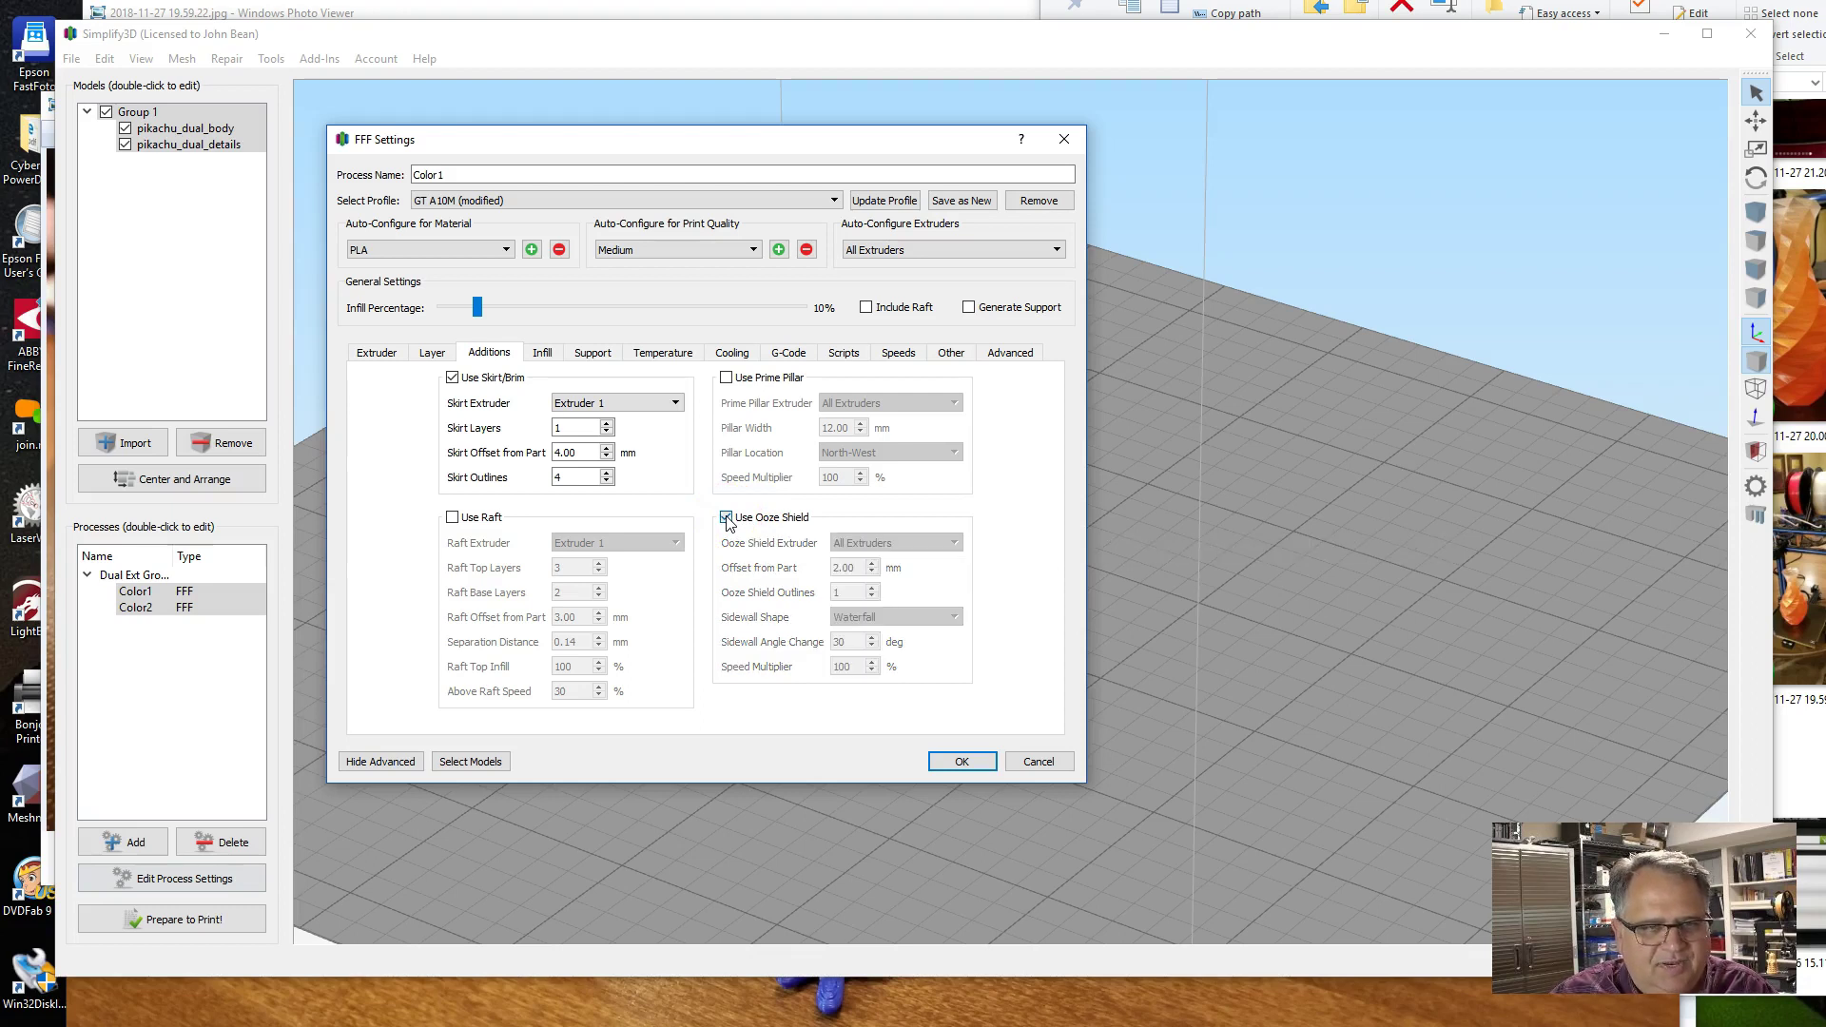
left_click(728, 379)
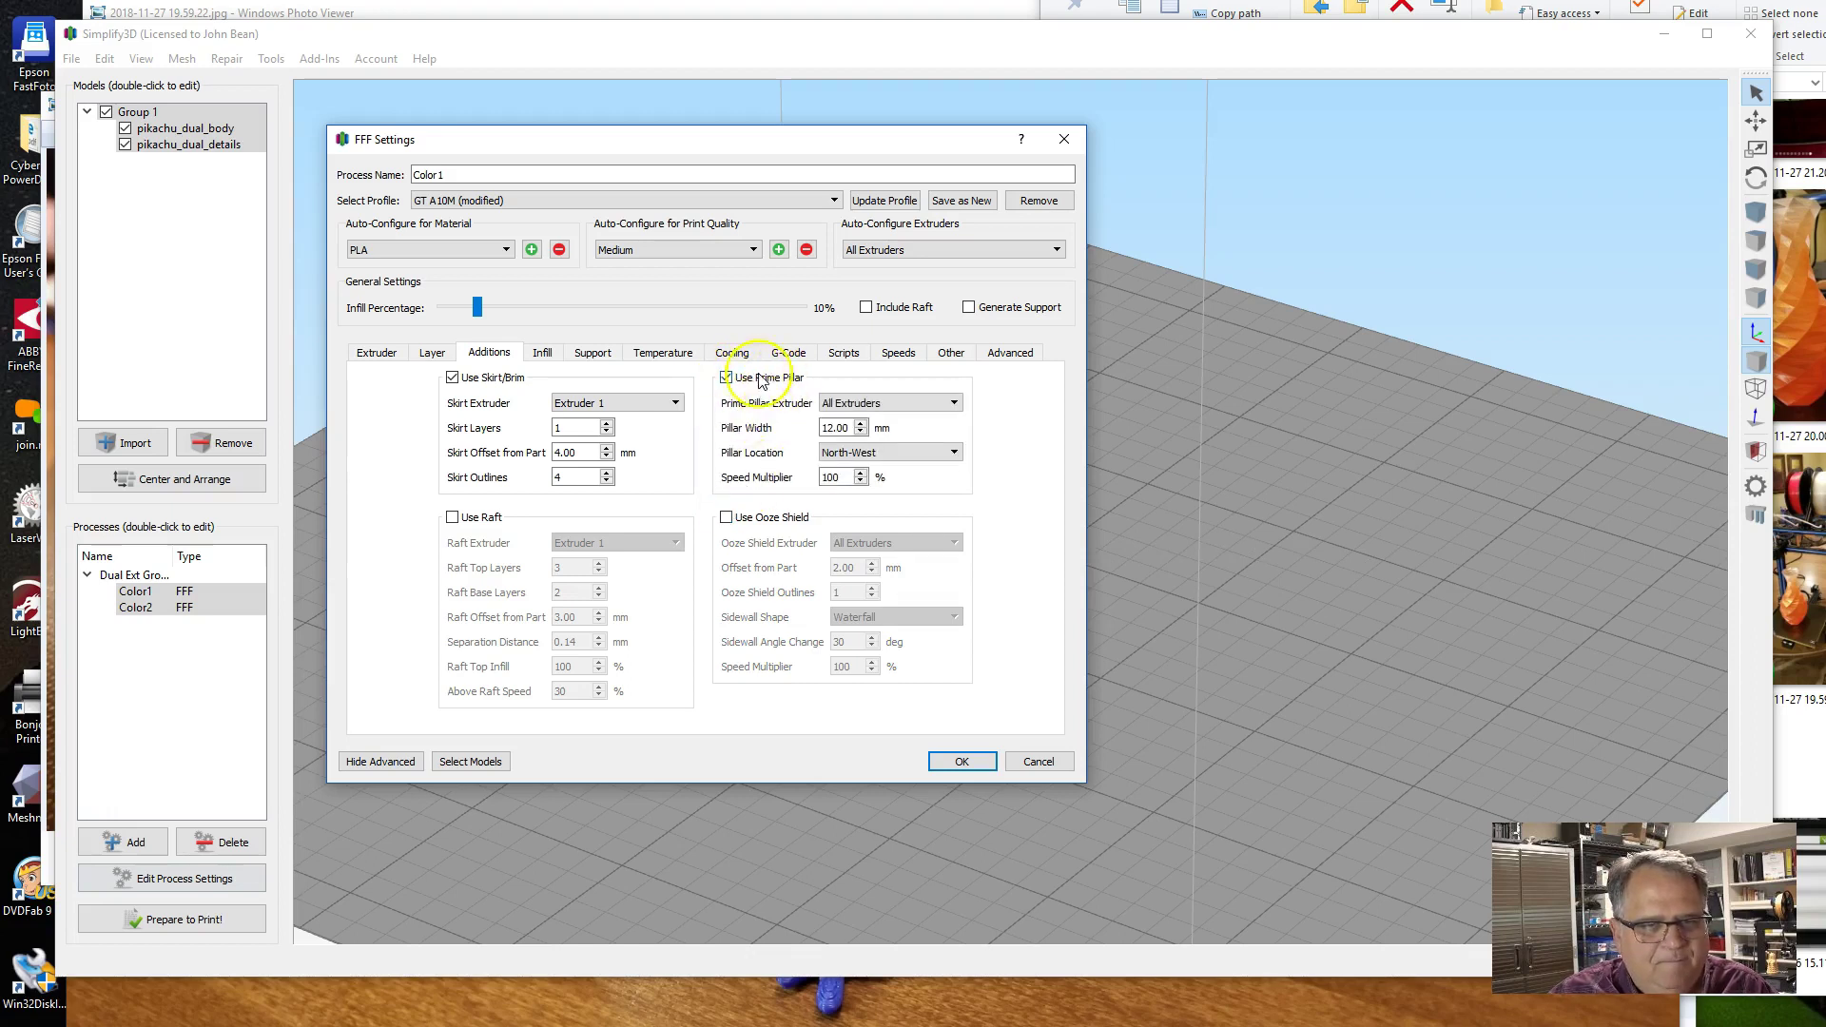
left_click(860, 424)
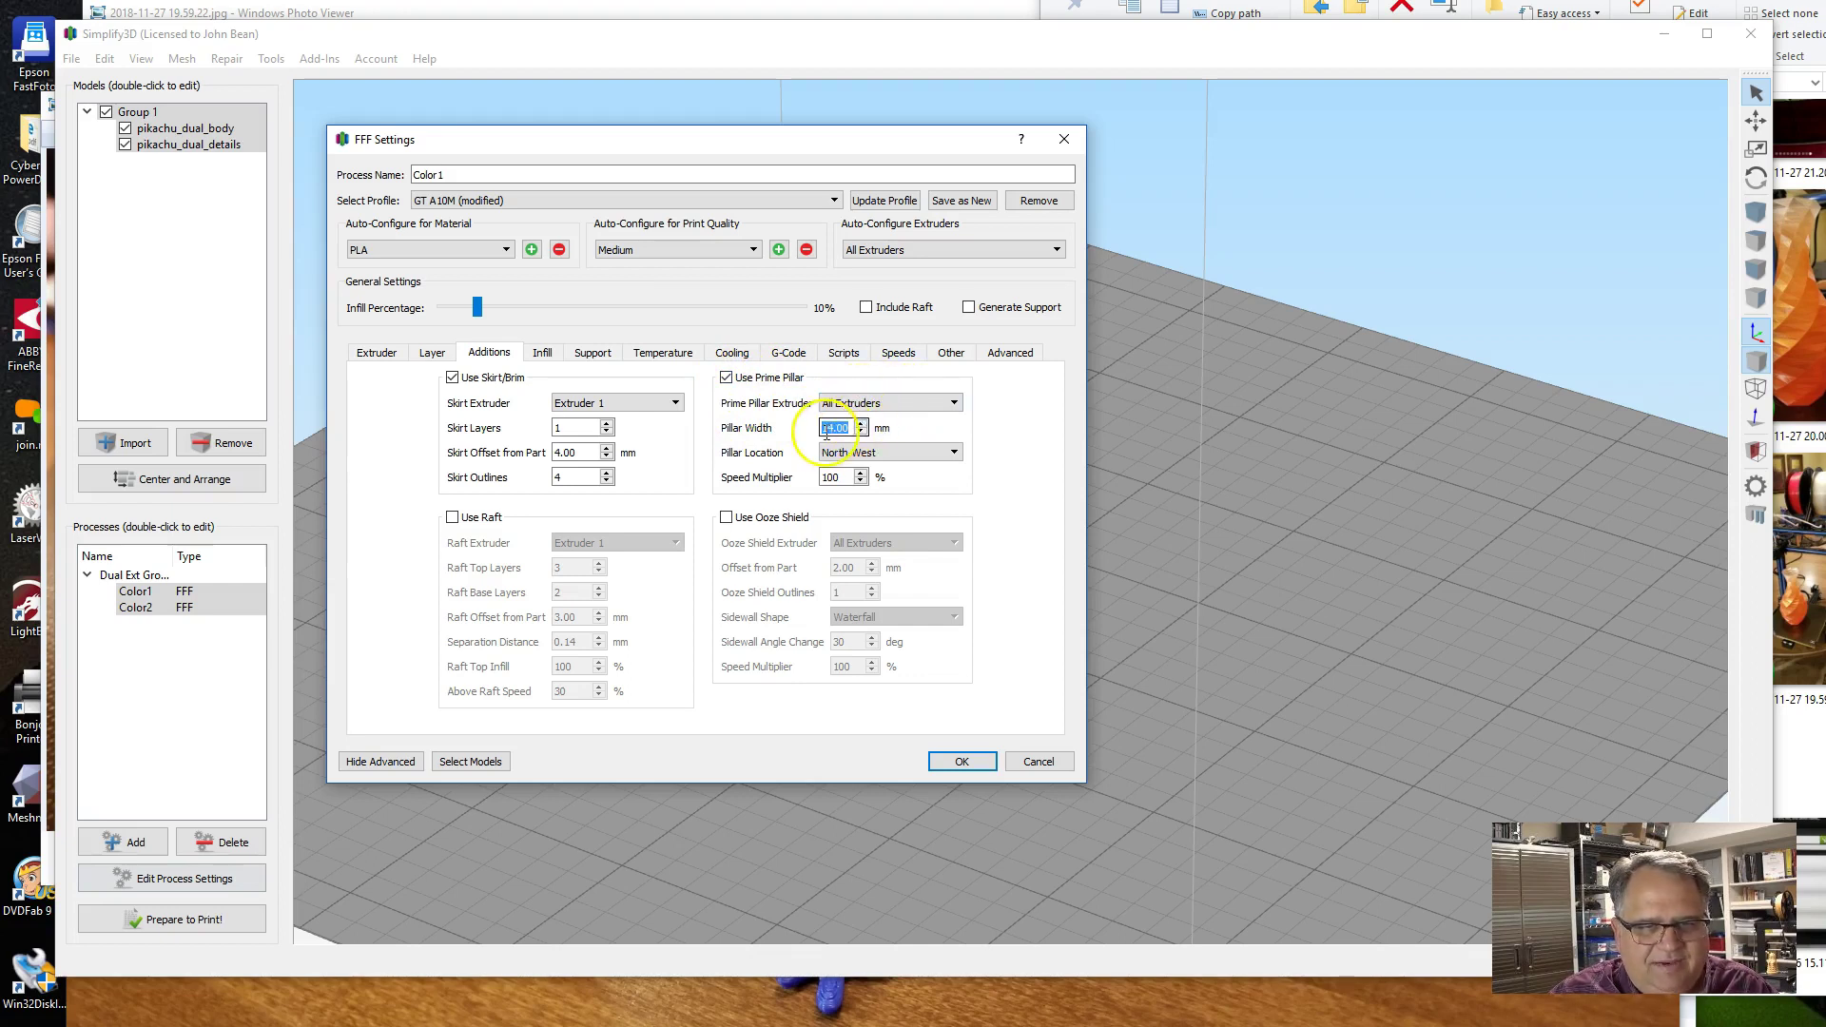
left_click(931, 454)
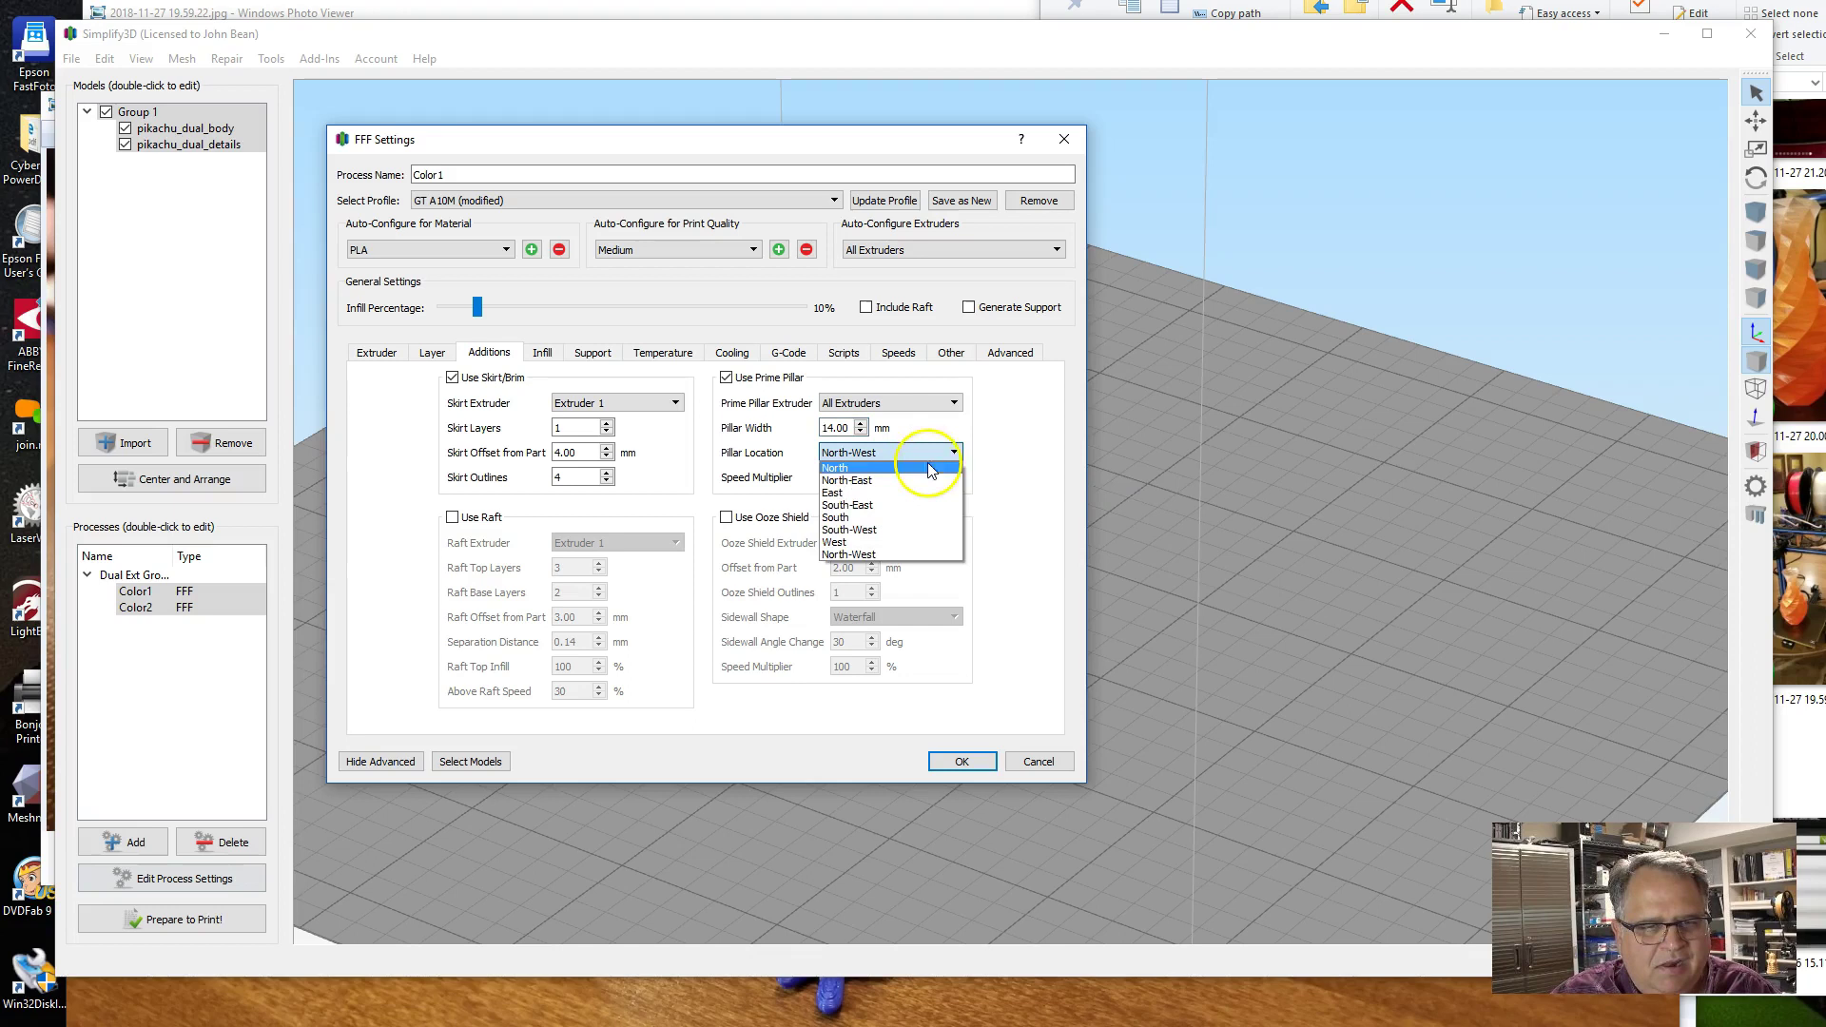
left_click(934, 480)
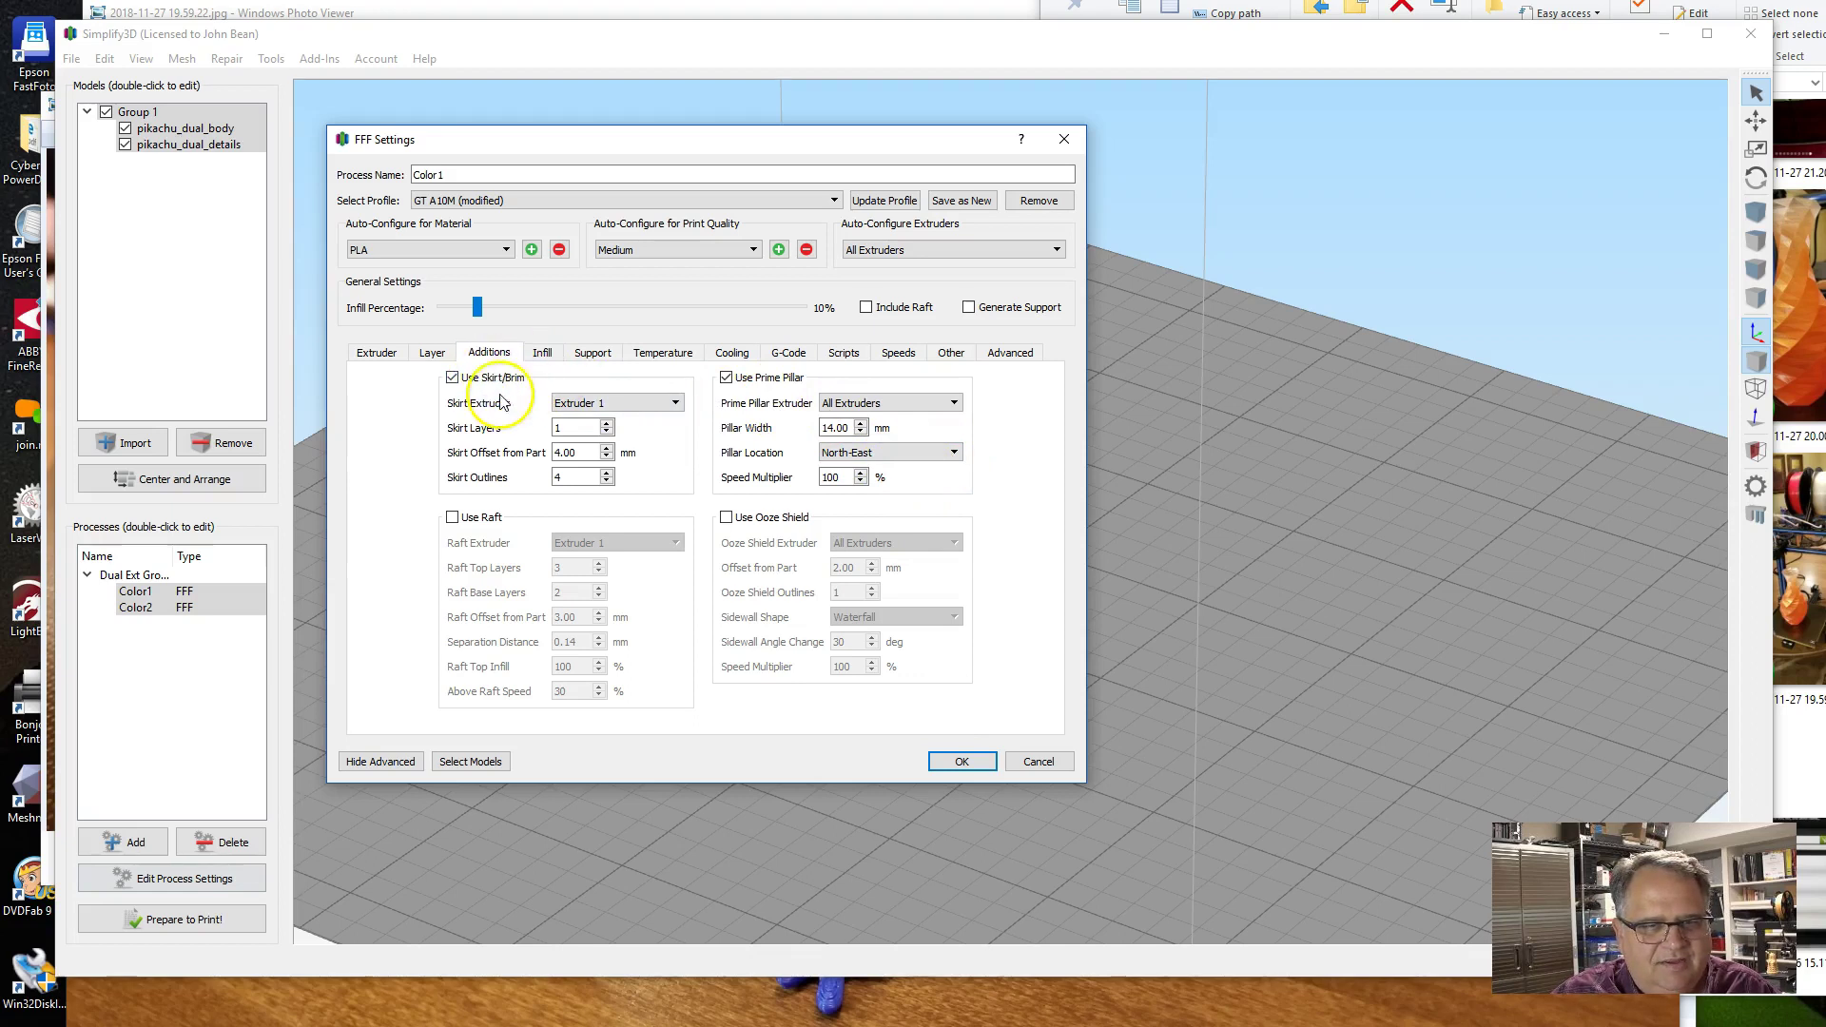
Set Extruder 1's first-layer temperature to 220 °C in the Temperature settings.
left_click(544, 354)
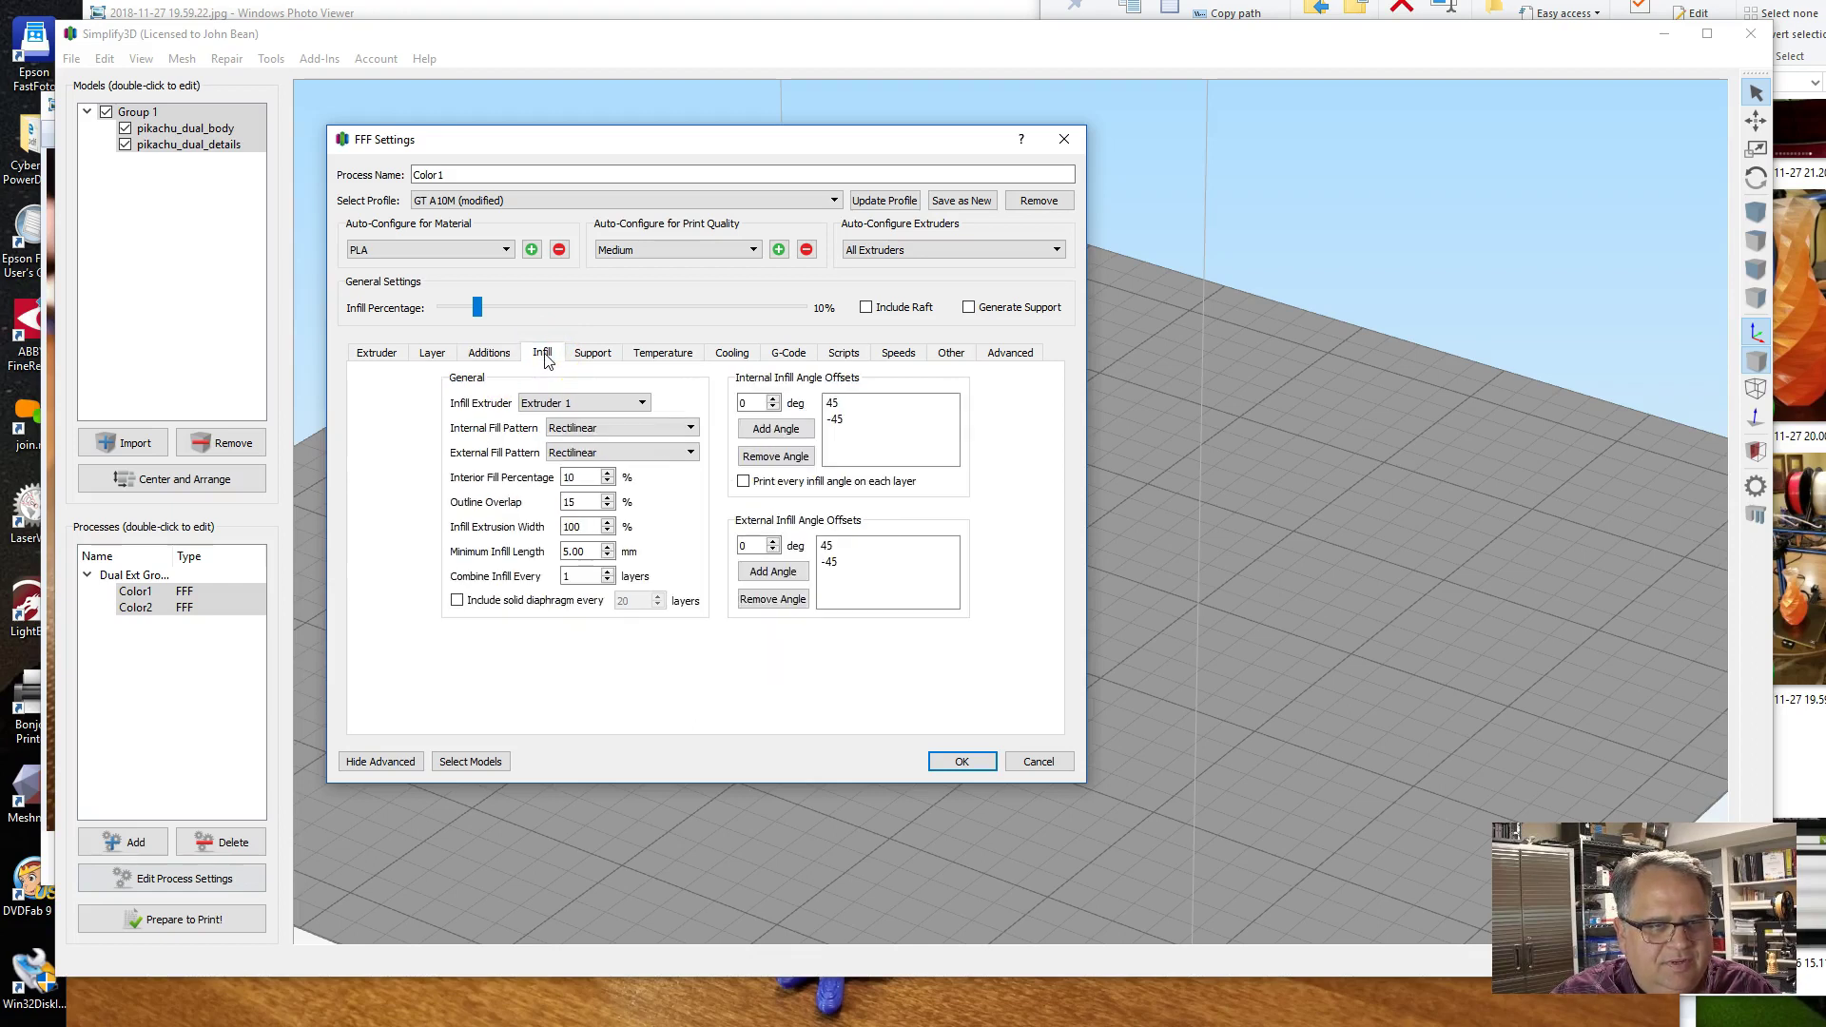
left_click(583, 357)
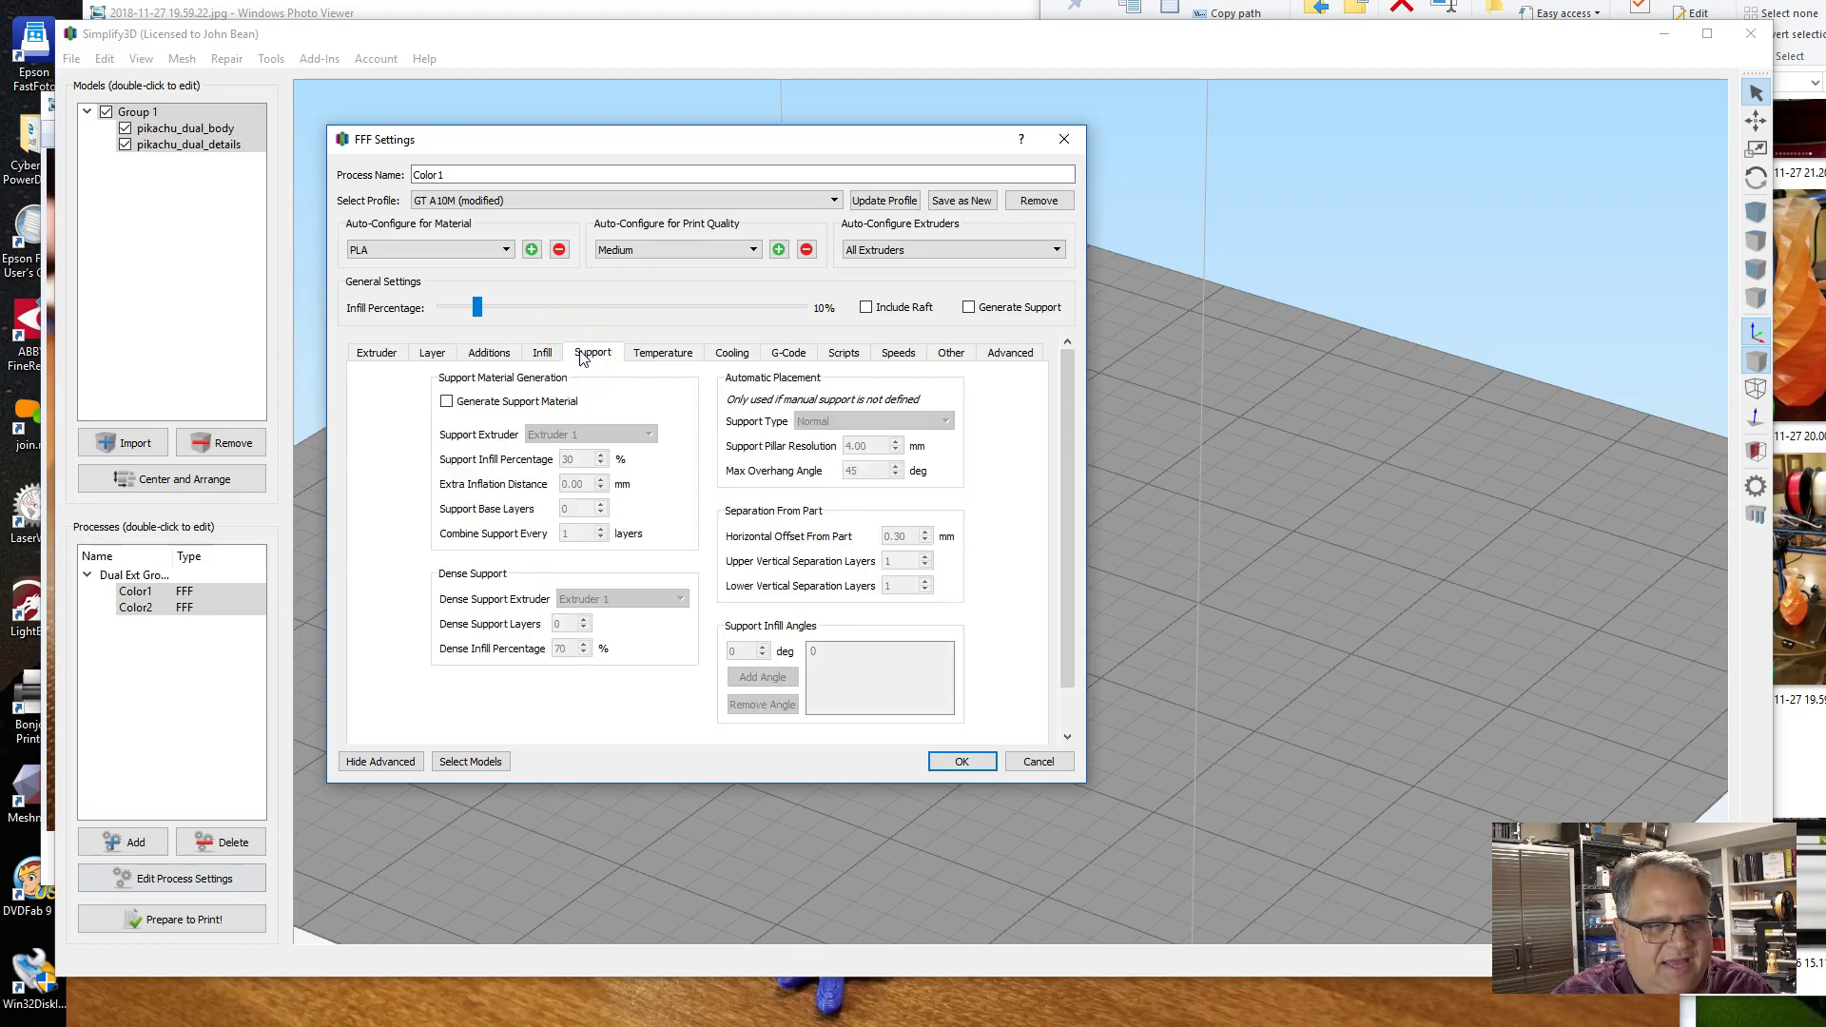
left_click(627, 358)
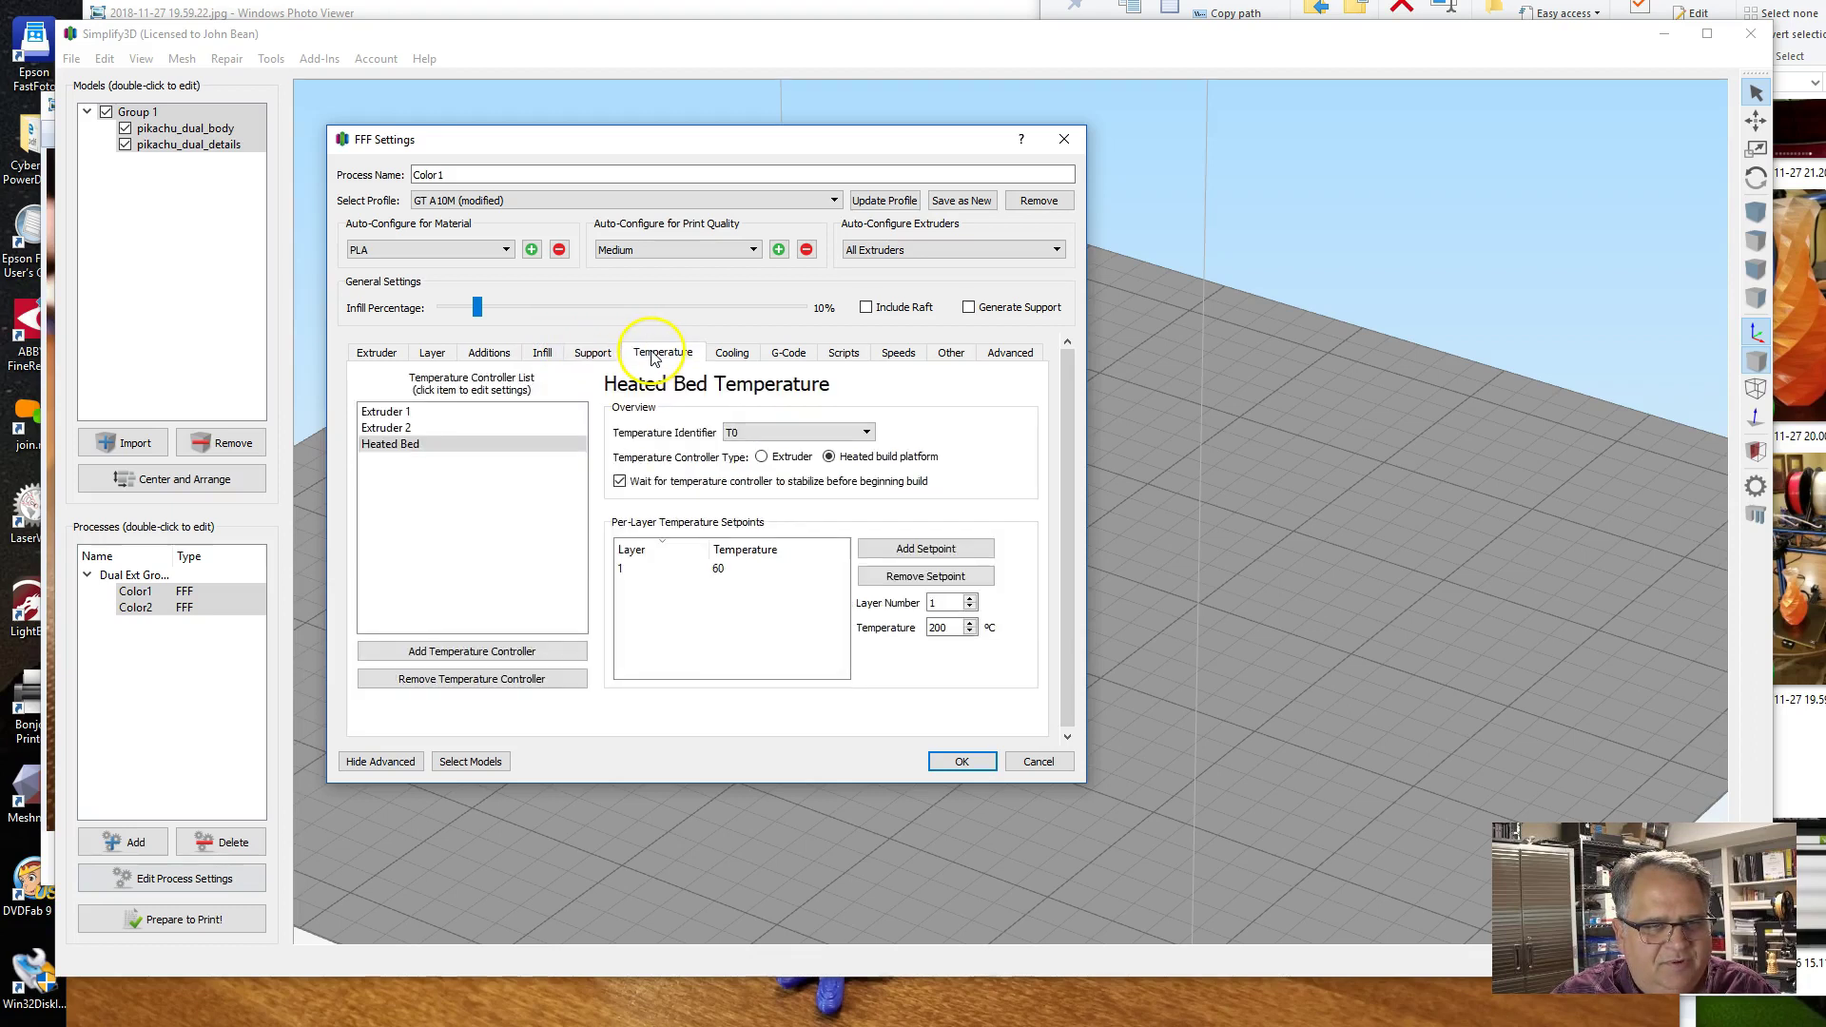
left_click(477, 411)
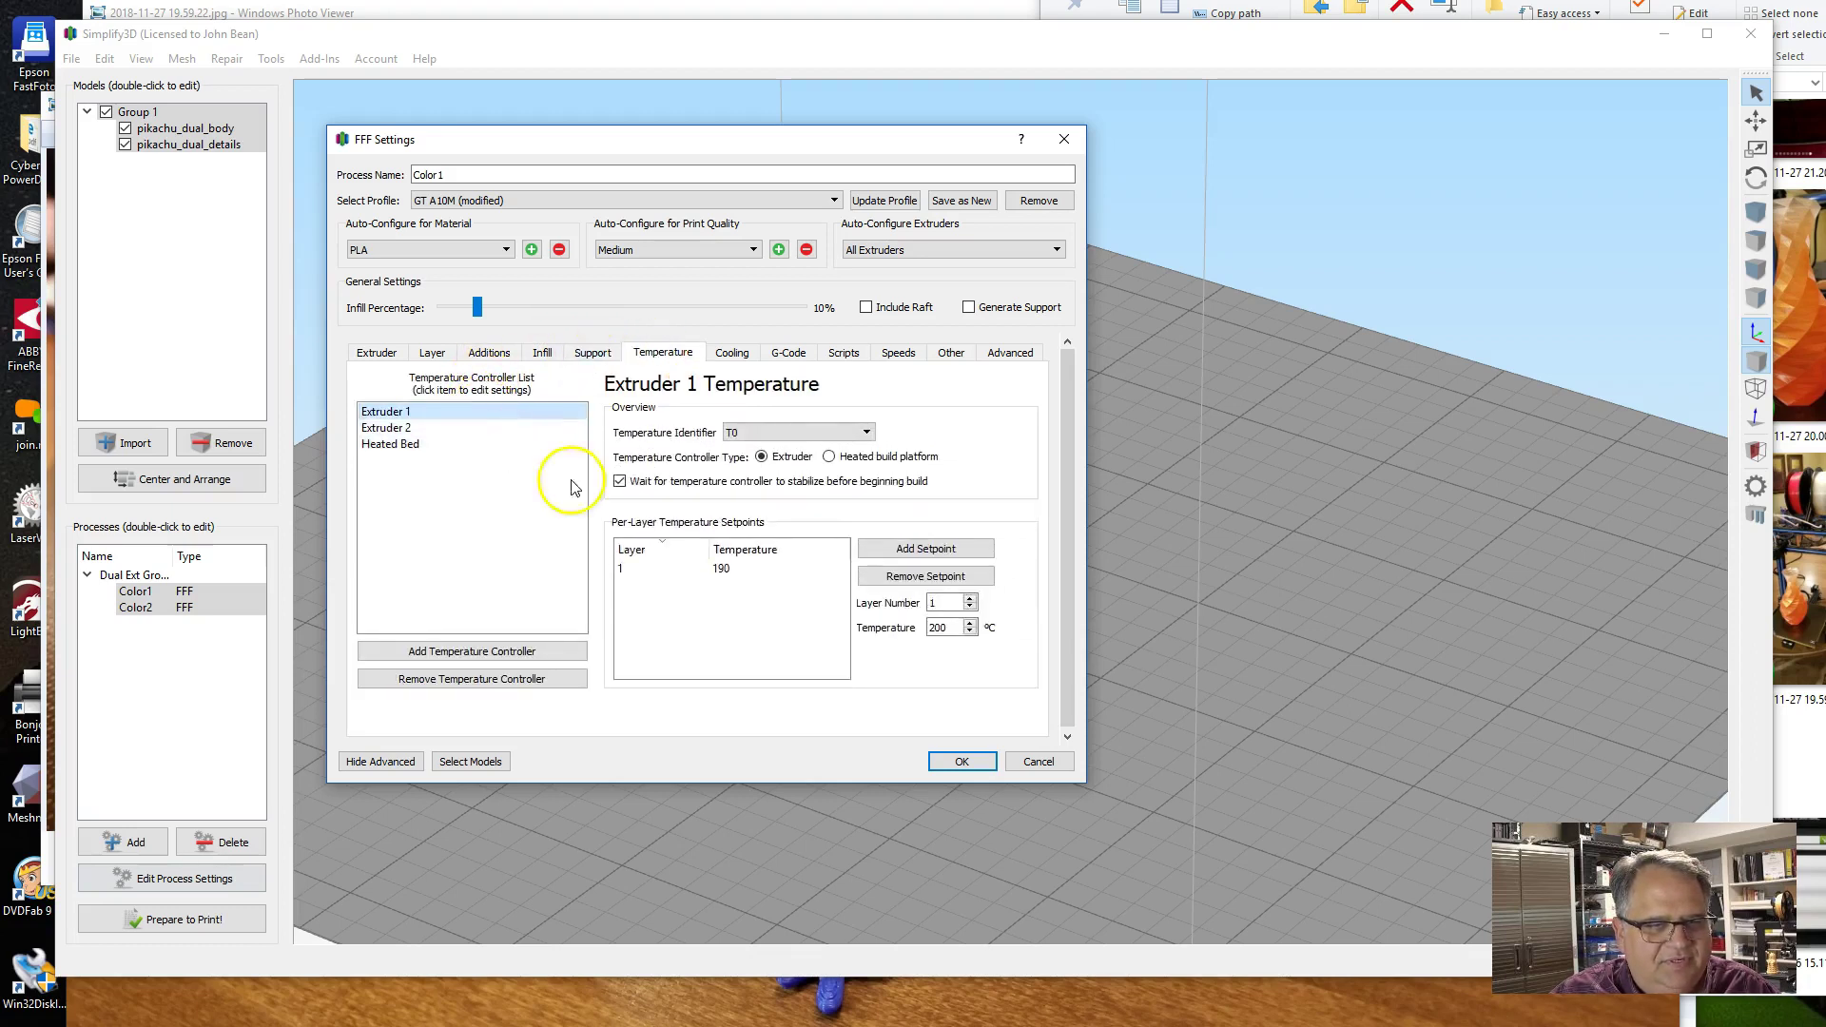
double_click(727, 568)
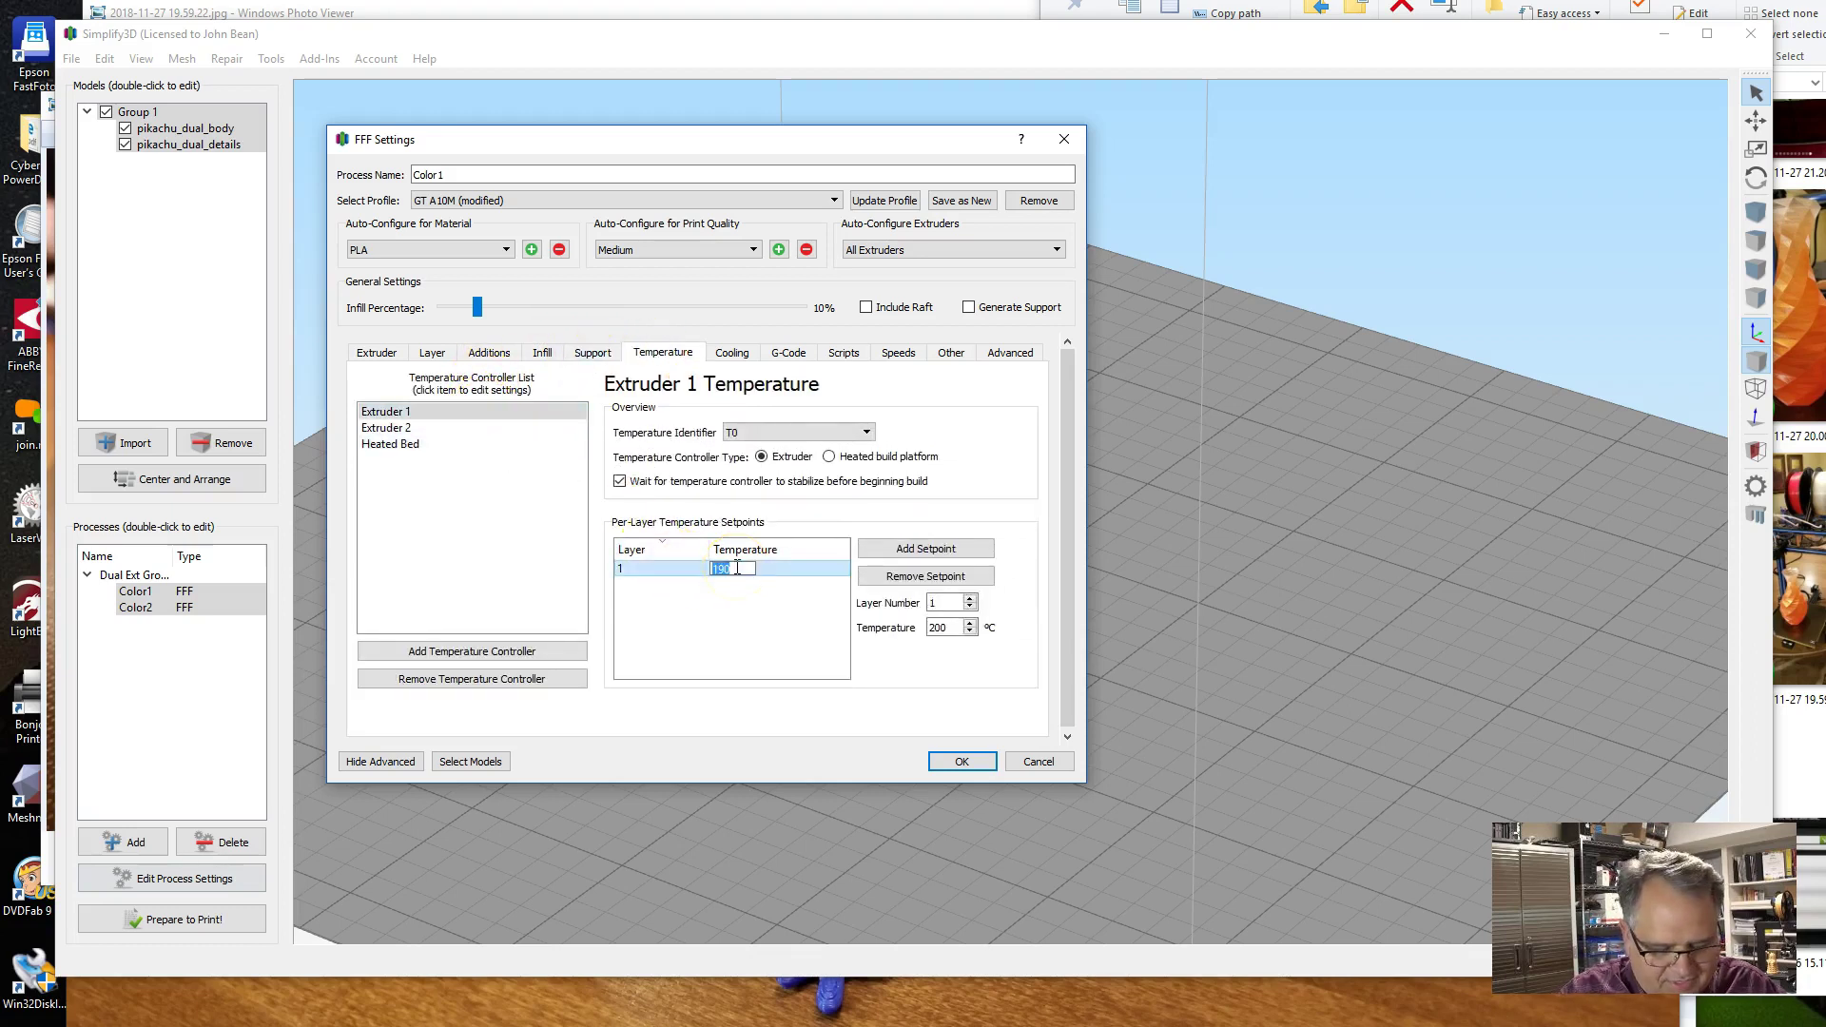
type("220")
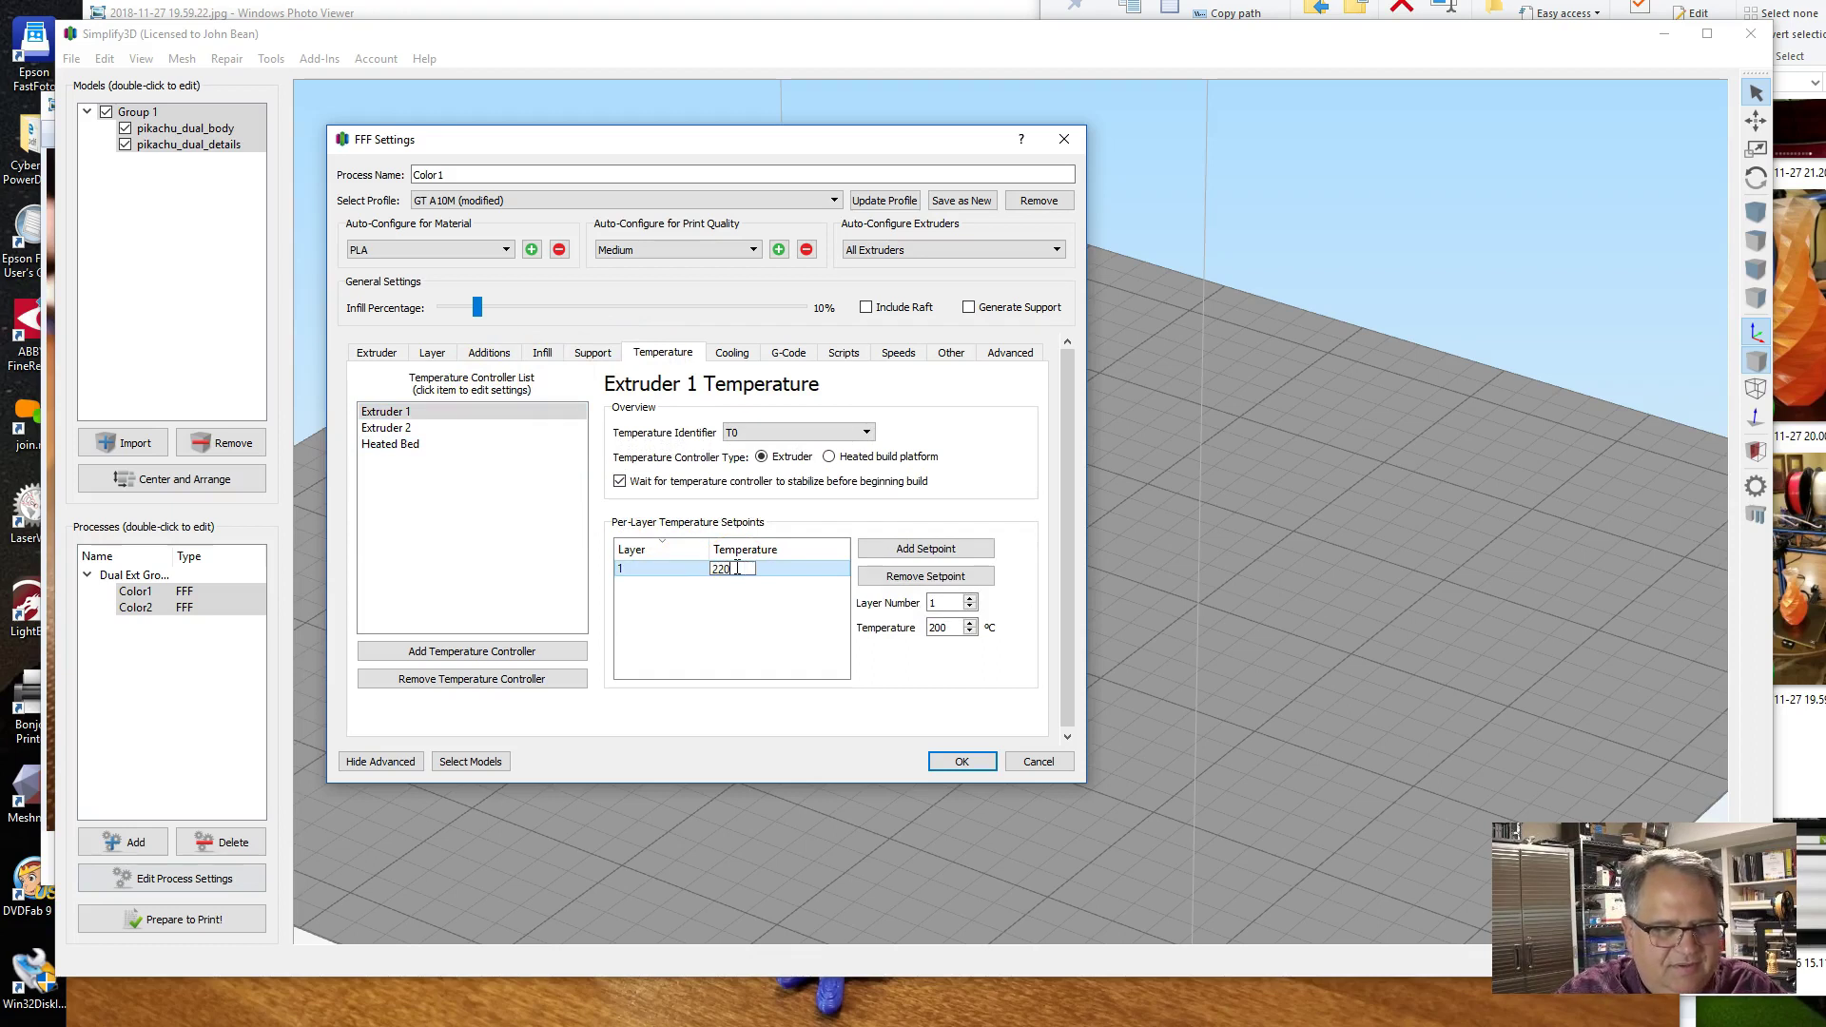
key("Return")
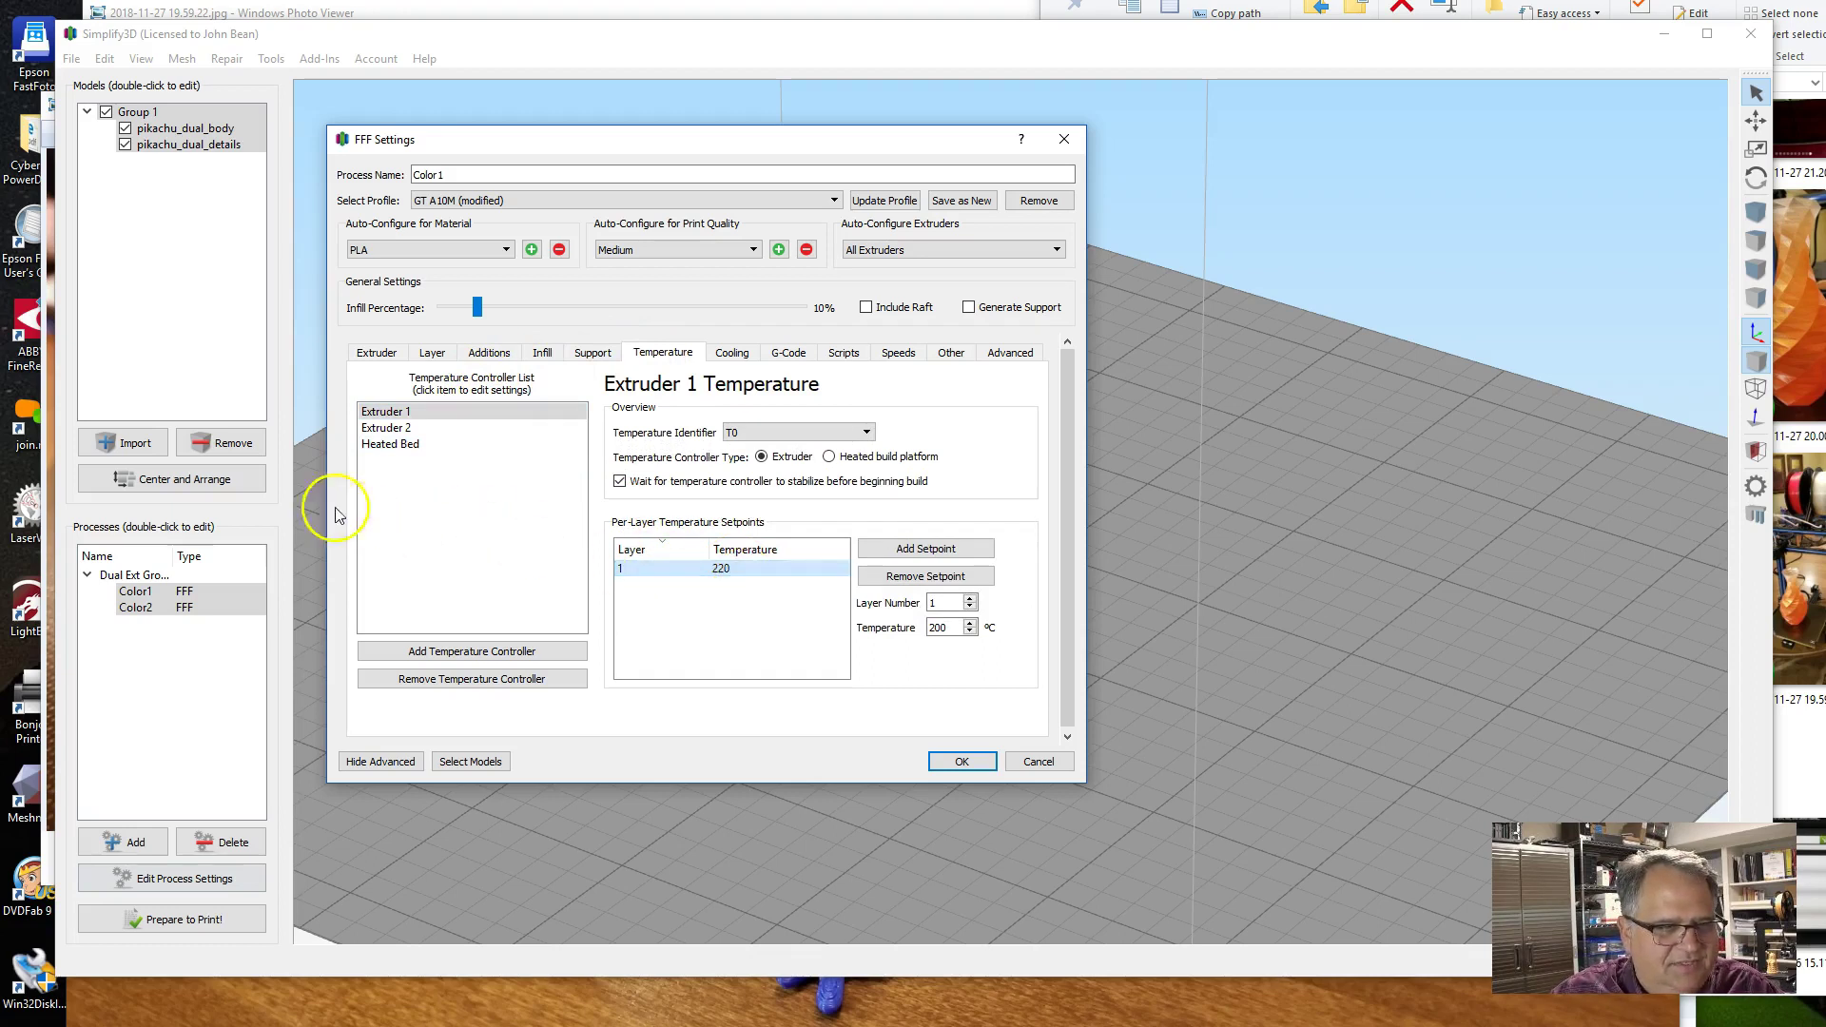
Set Extruder 2's first-layer temperature to 220 °C as well, then review the Cooling settings.
left_click(385, 428)
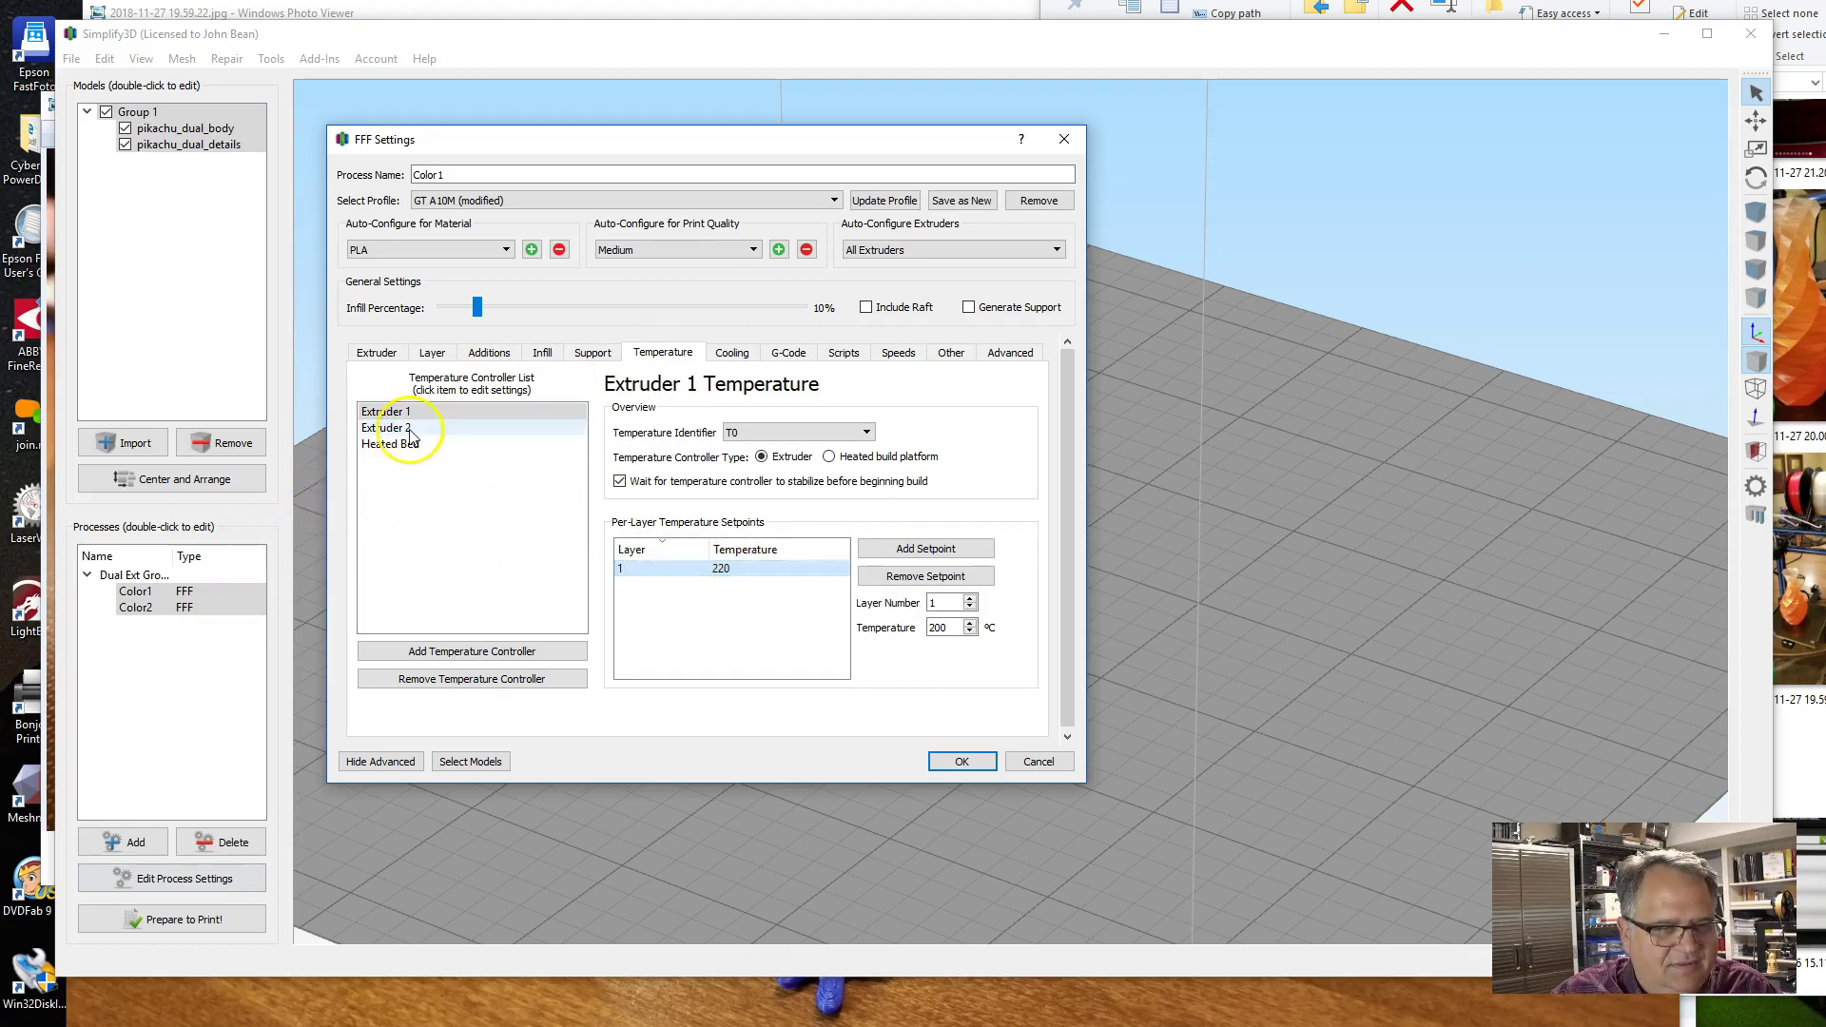
double_click(749, 567)
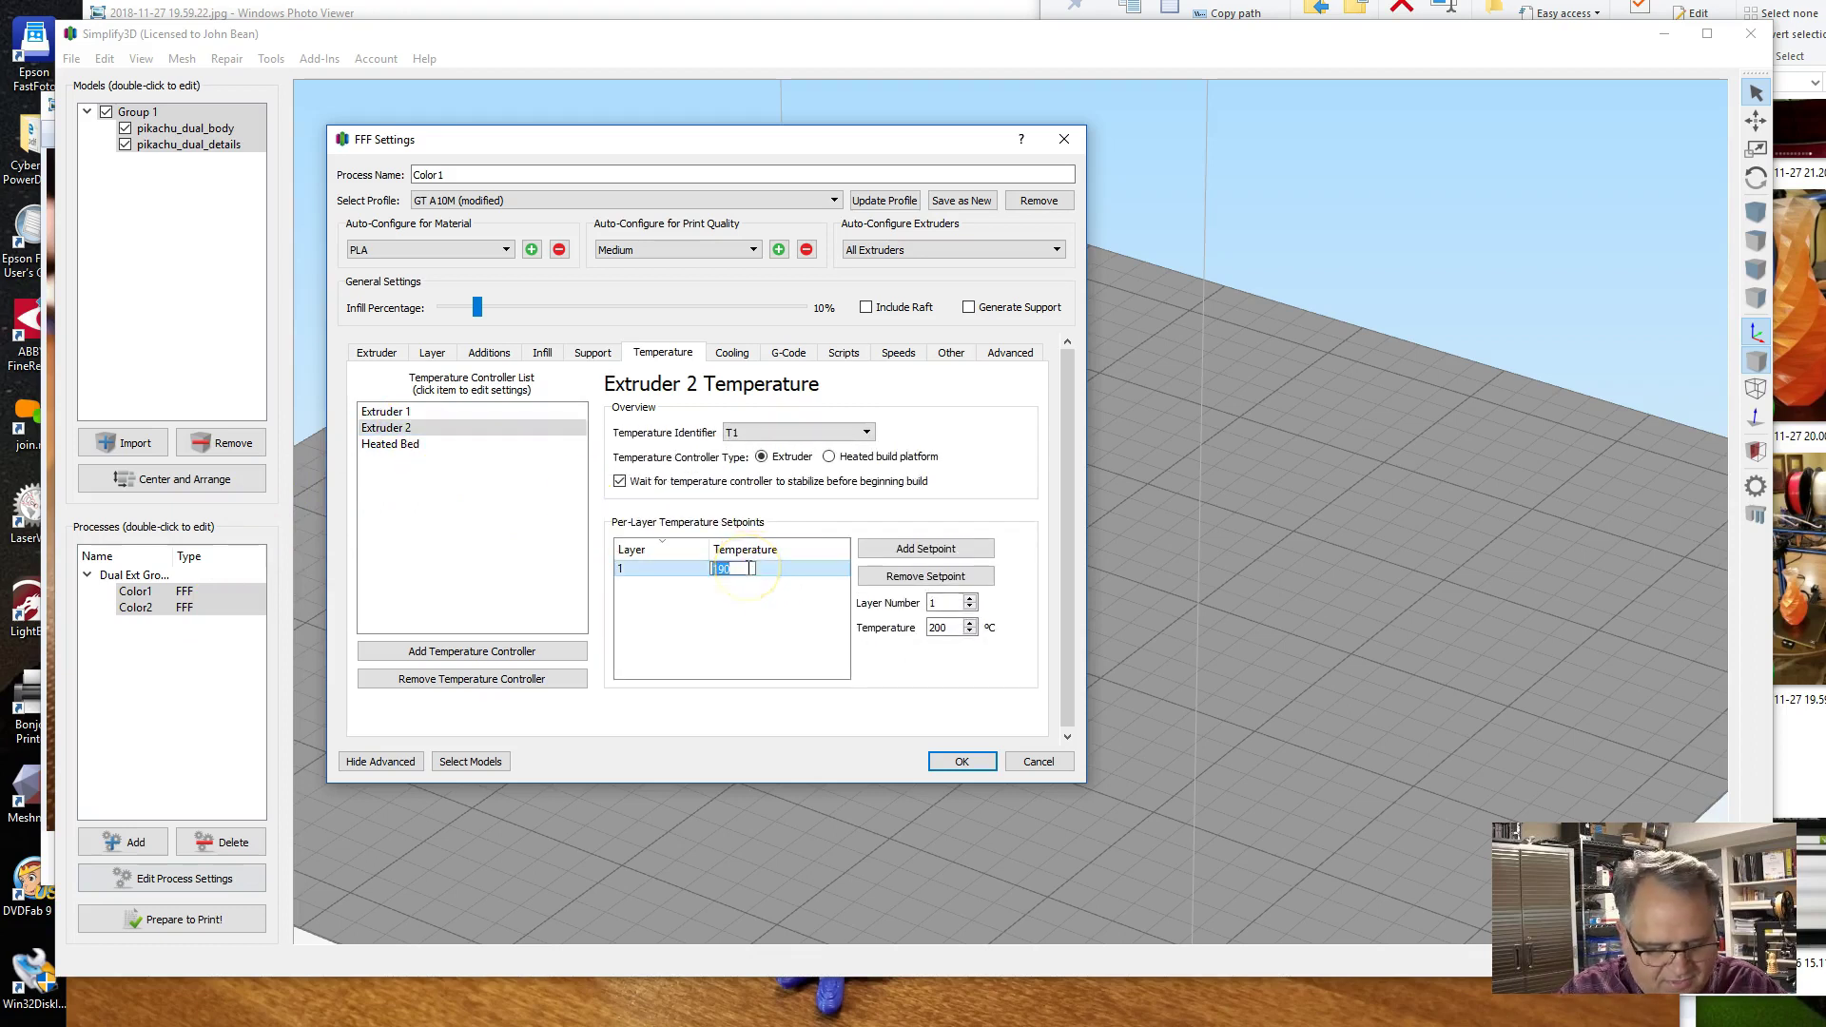
type("220")
left_click(753, 604)
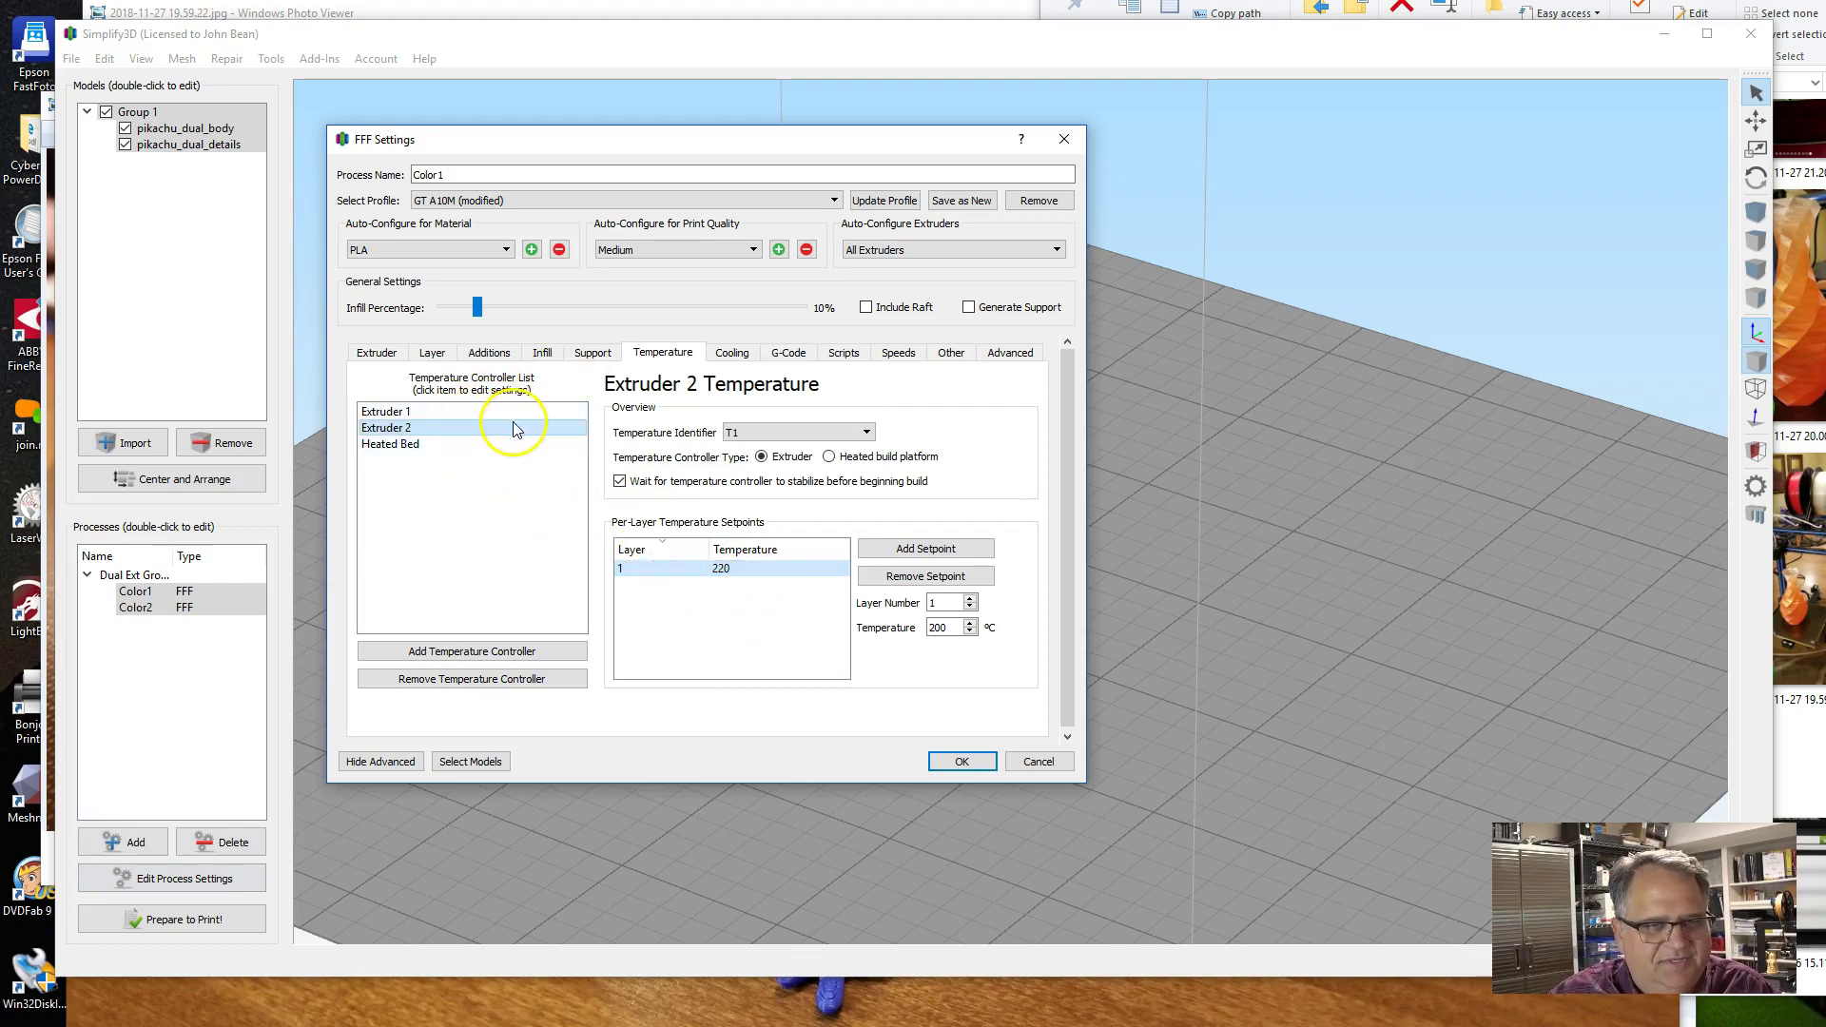
left_click(732, 354)
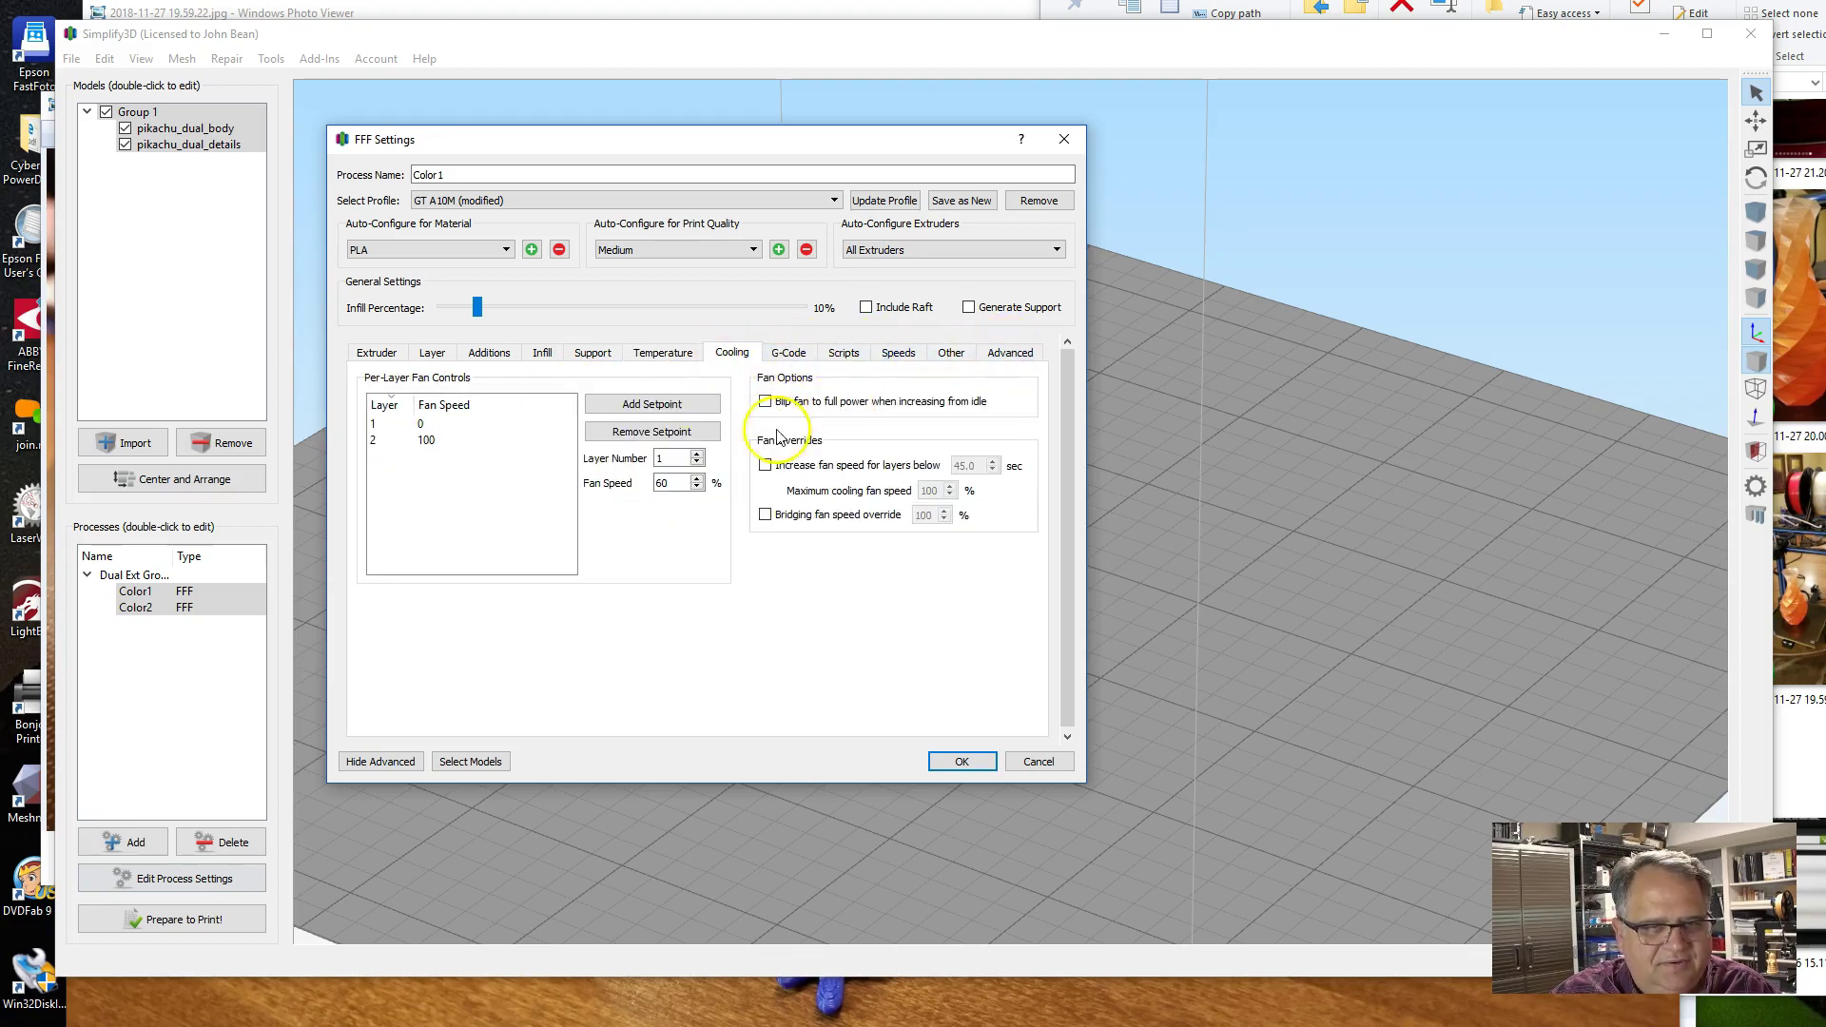
Save the settings and slice with Color1 and Color2, previewing the two-colour toolpaths and prime pillar.
left_click(968, 762)
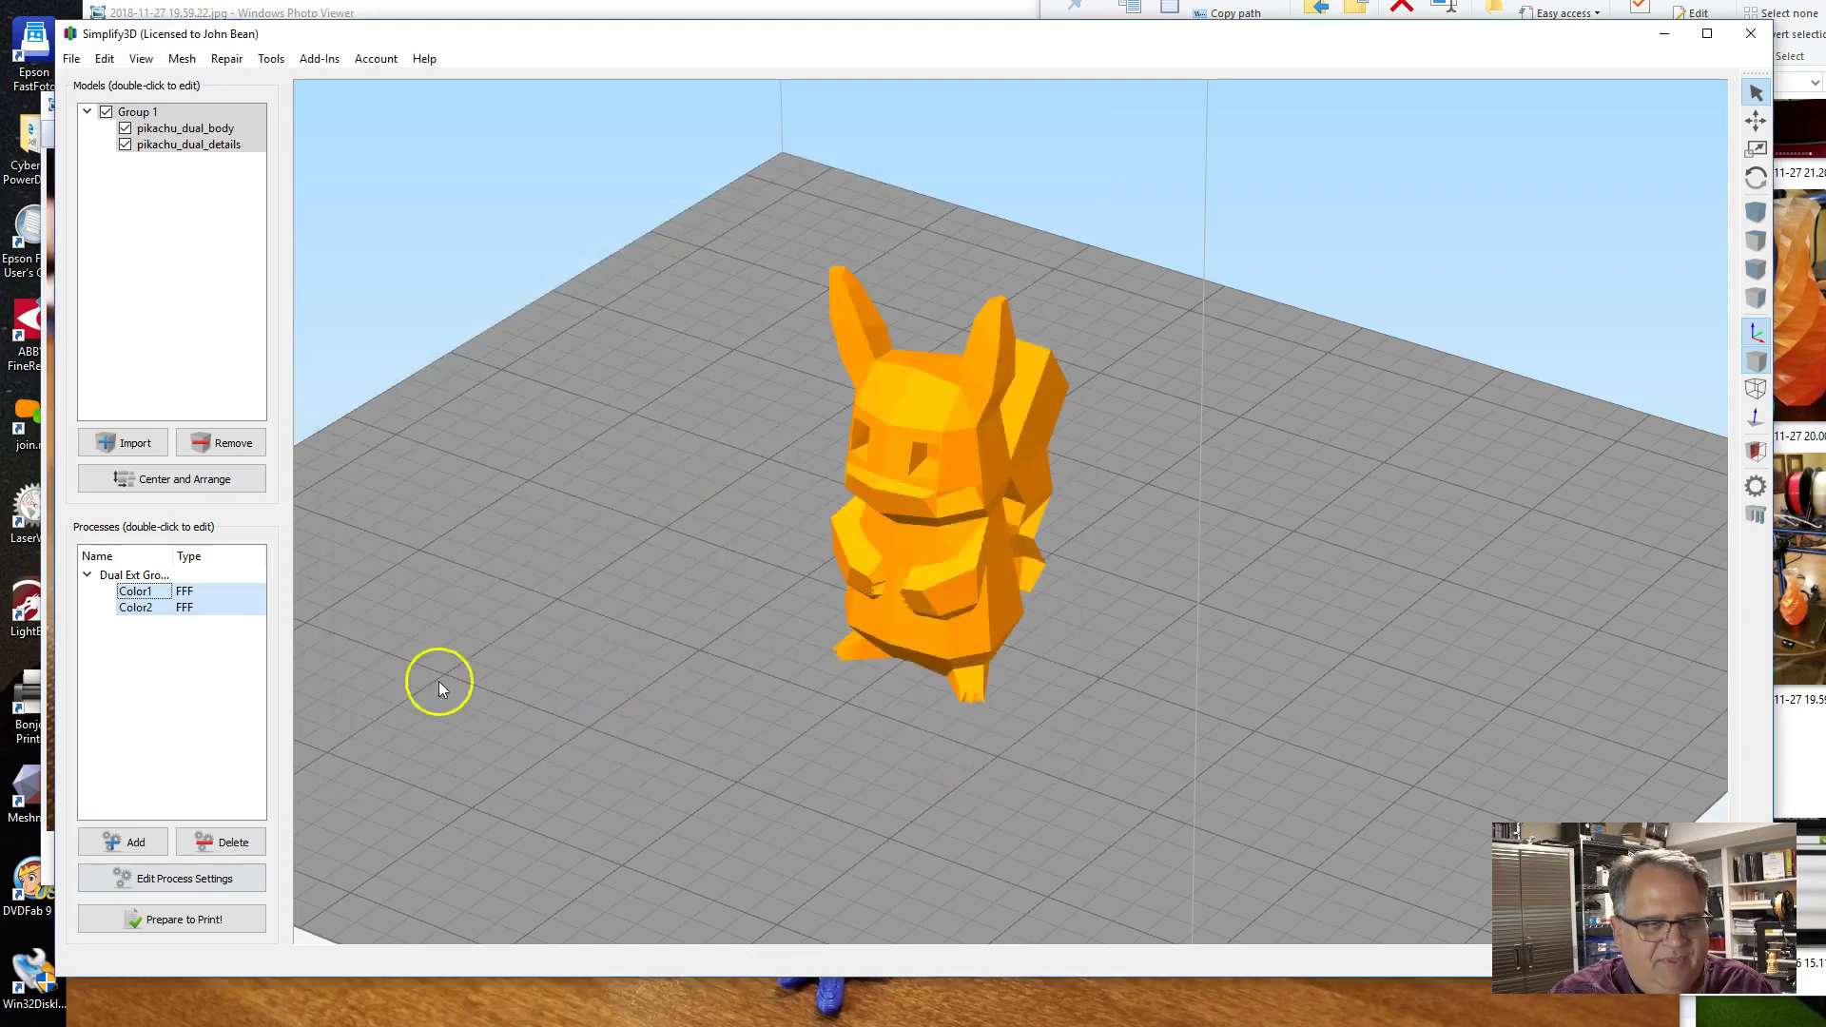
left_click(249, 918)
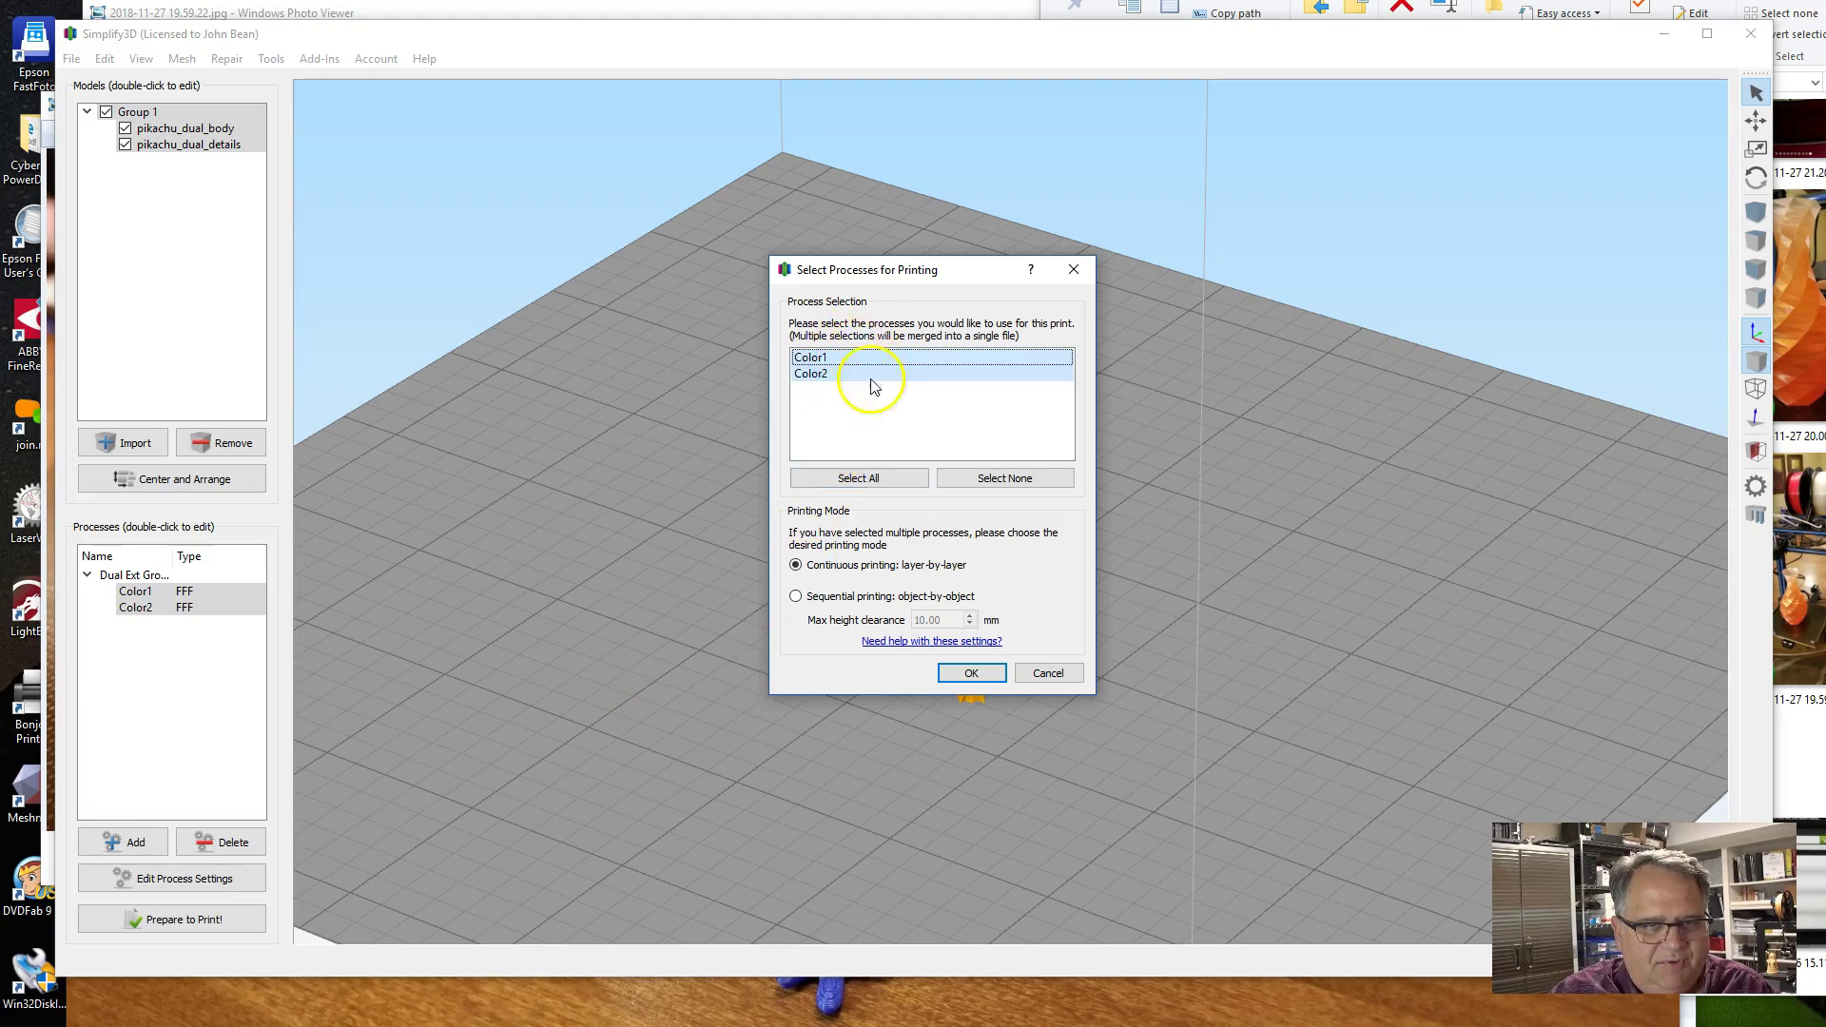
left_click(982, 675)
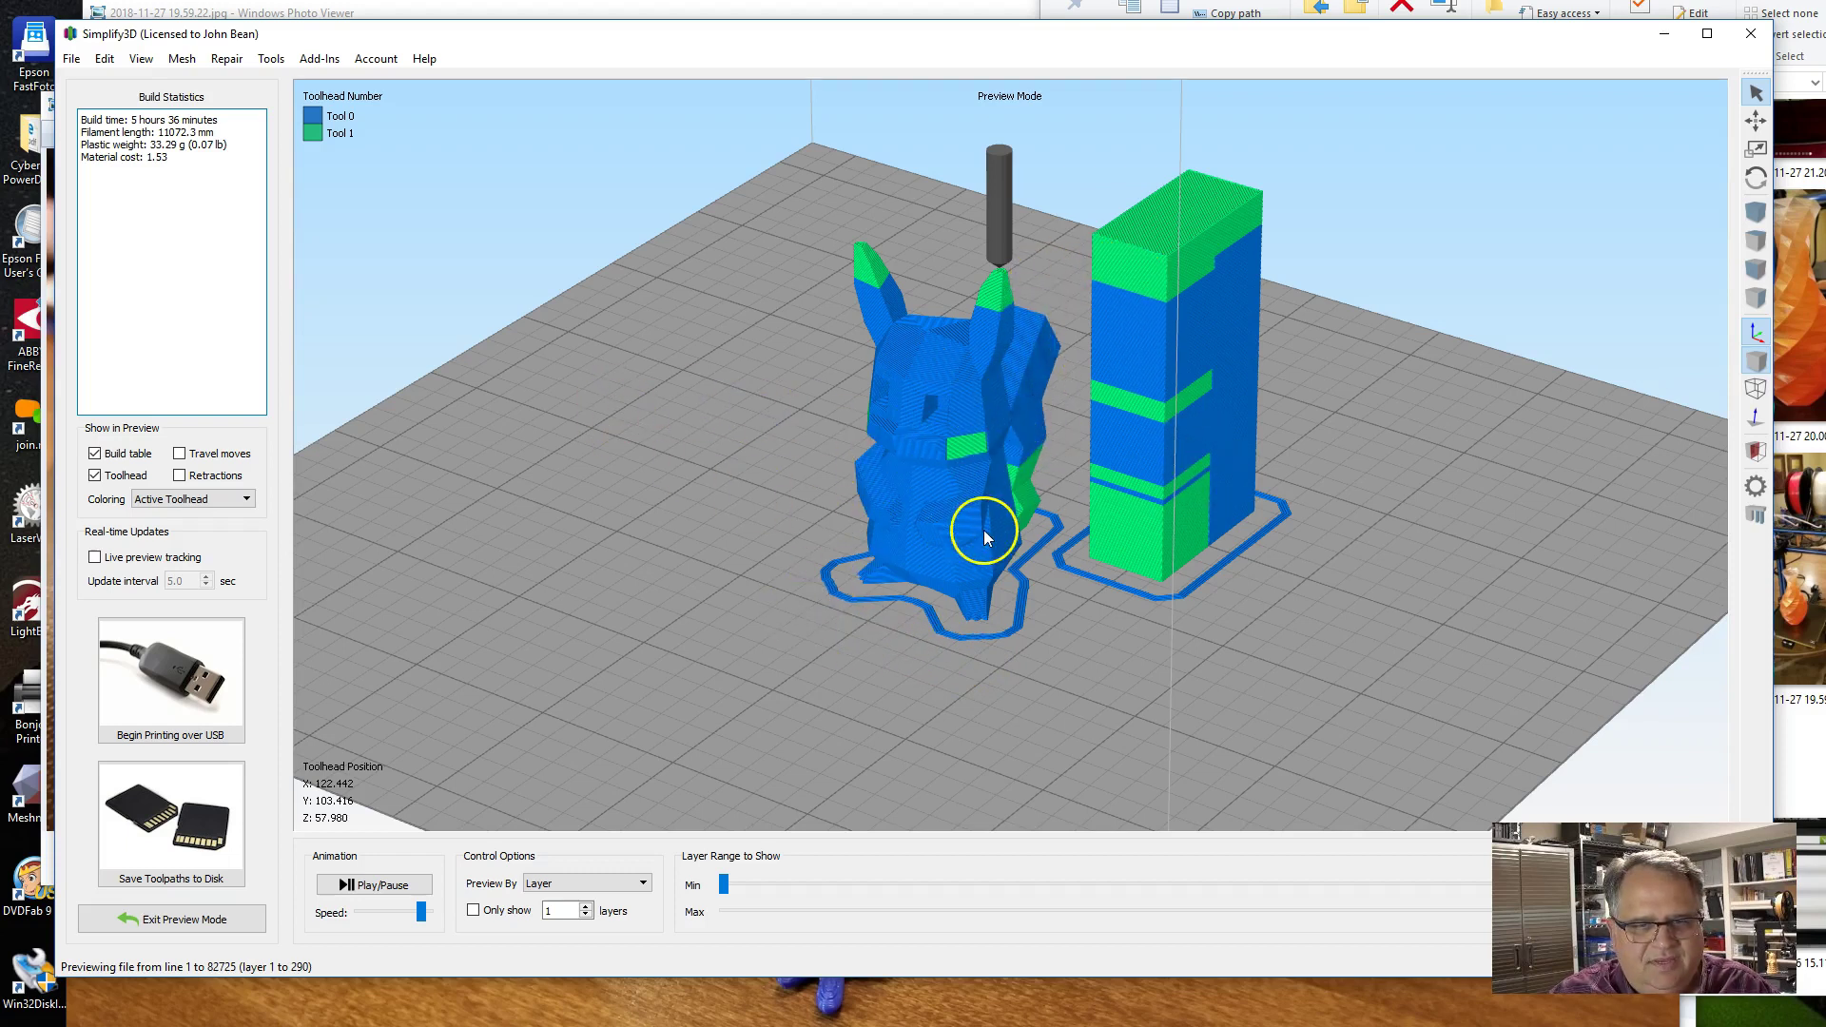
left_click_drag(976, 595, 875, 578)
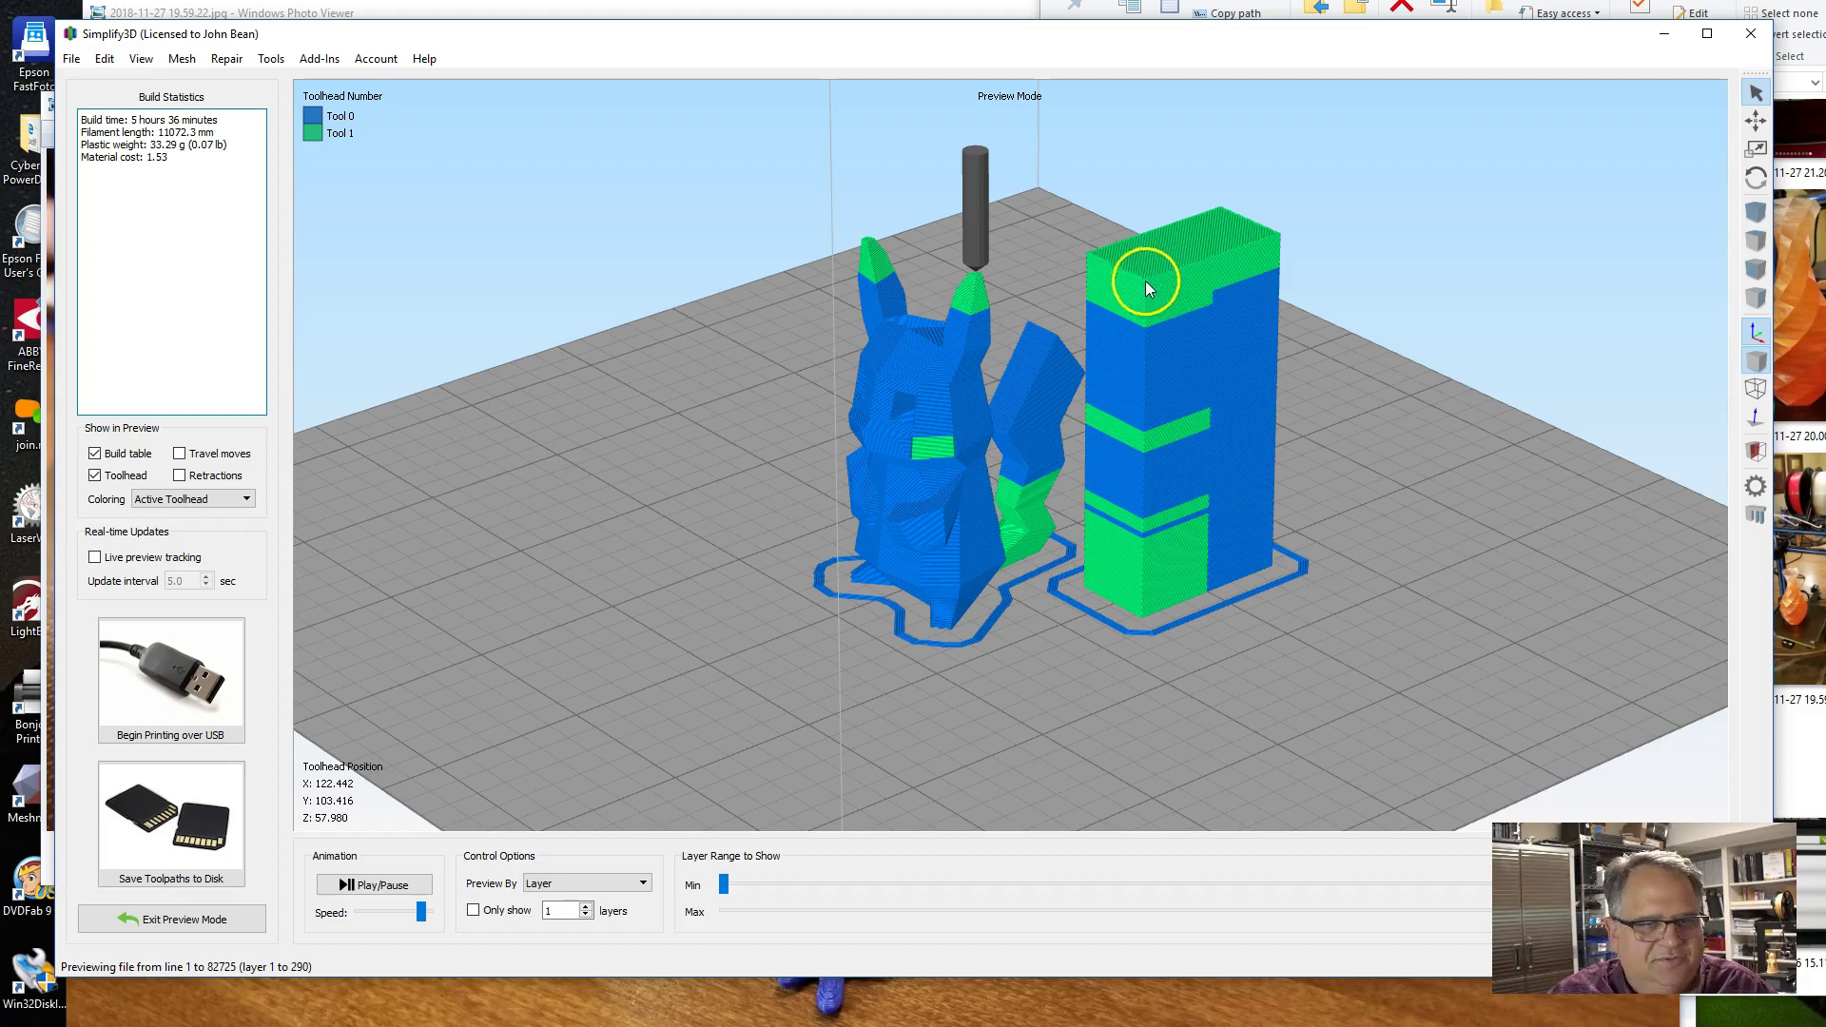
mouse_move(1022, 661)
left_mouse_down()
mouse_move(1105, 665)
mouse_move(1040, 685)
mouse_move(1201, 693)
mouse_move(1027, 683)
left_mouse_up()
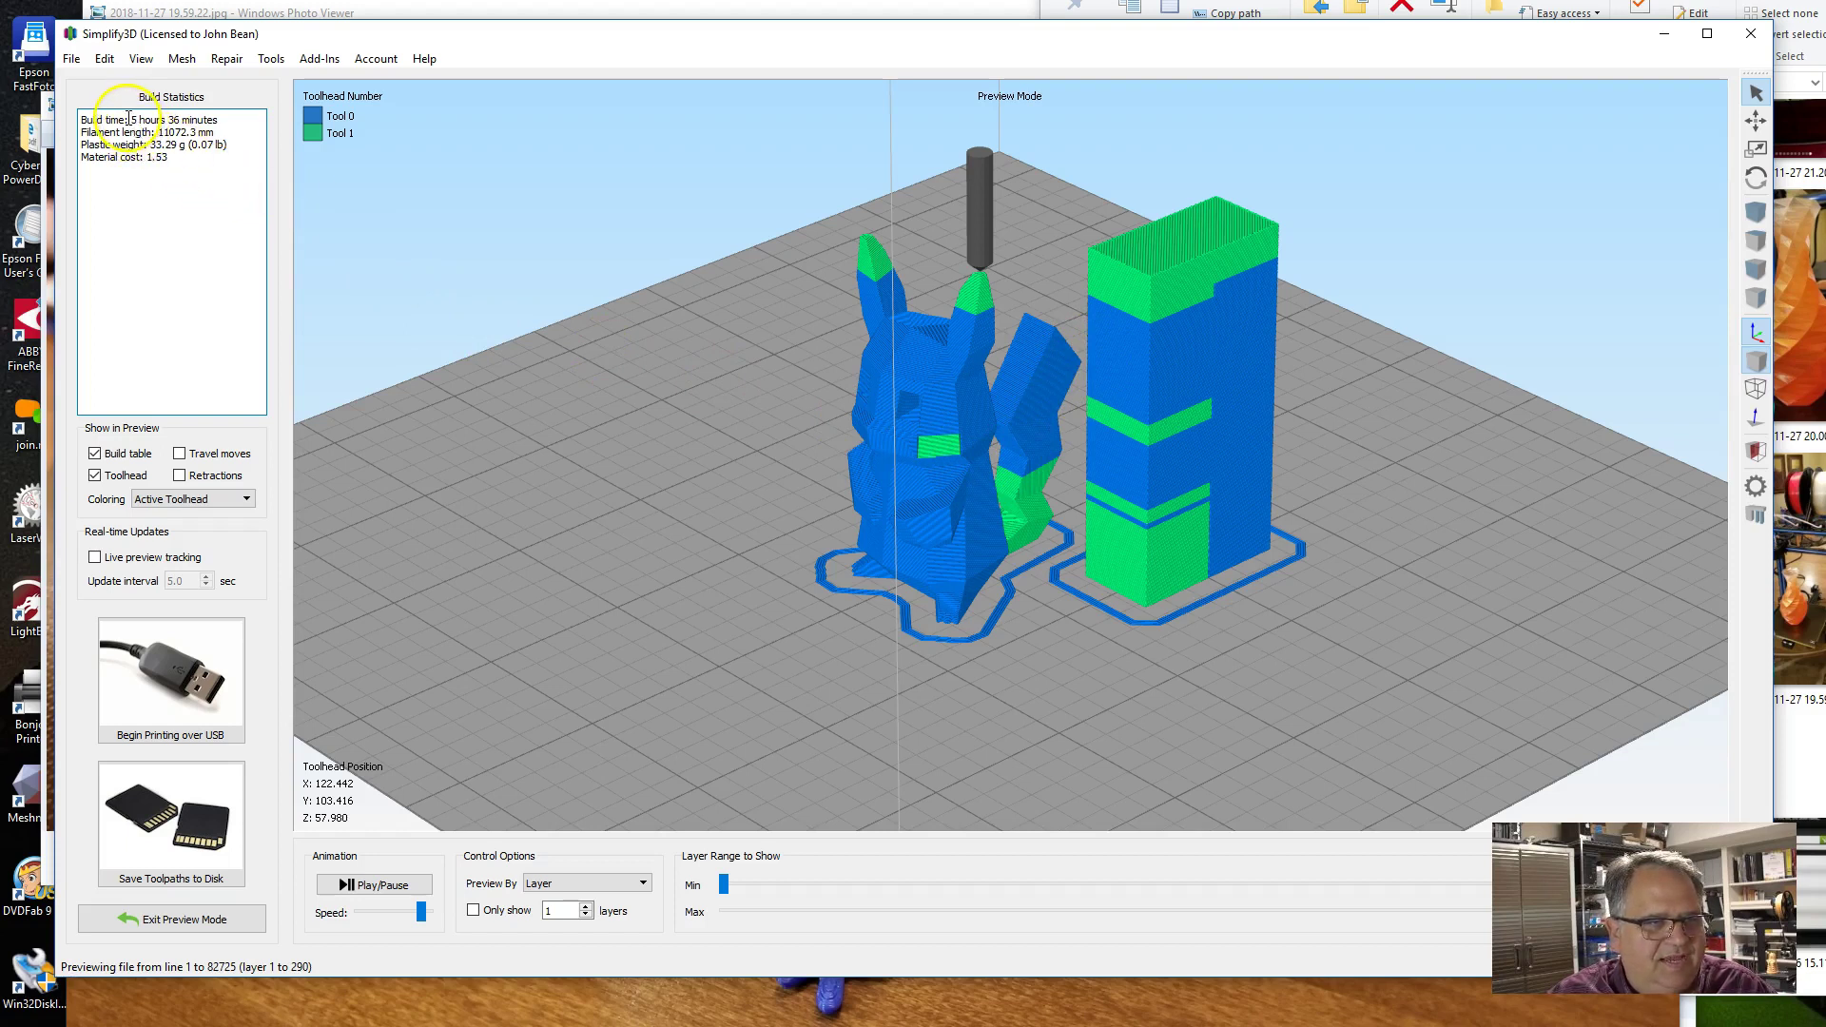
left_click_drag(128, 118, 218, 124)
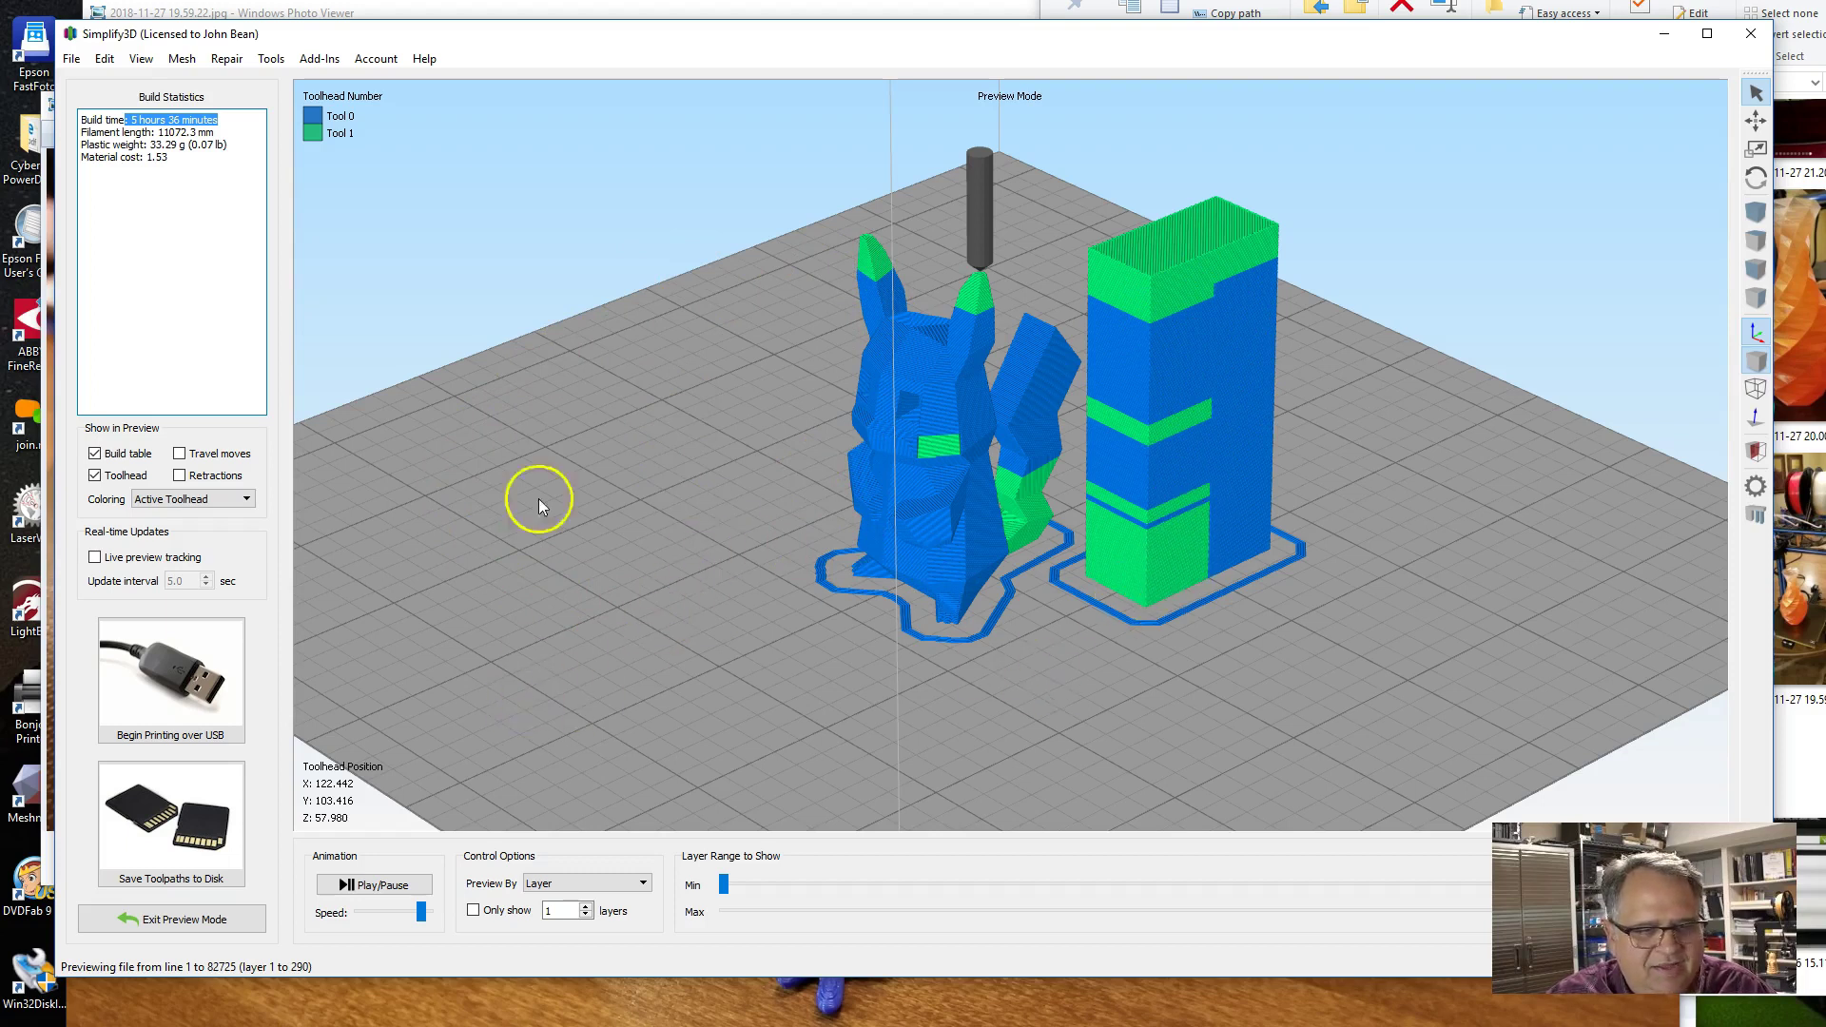
left_click(221, 204)
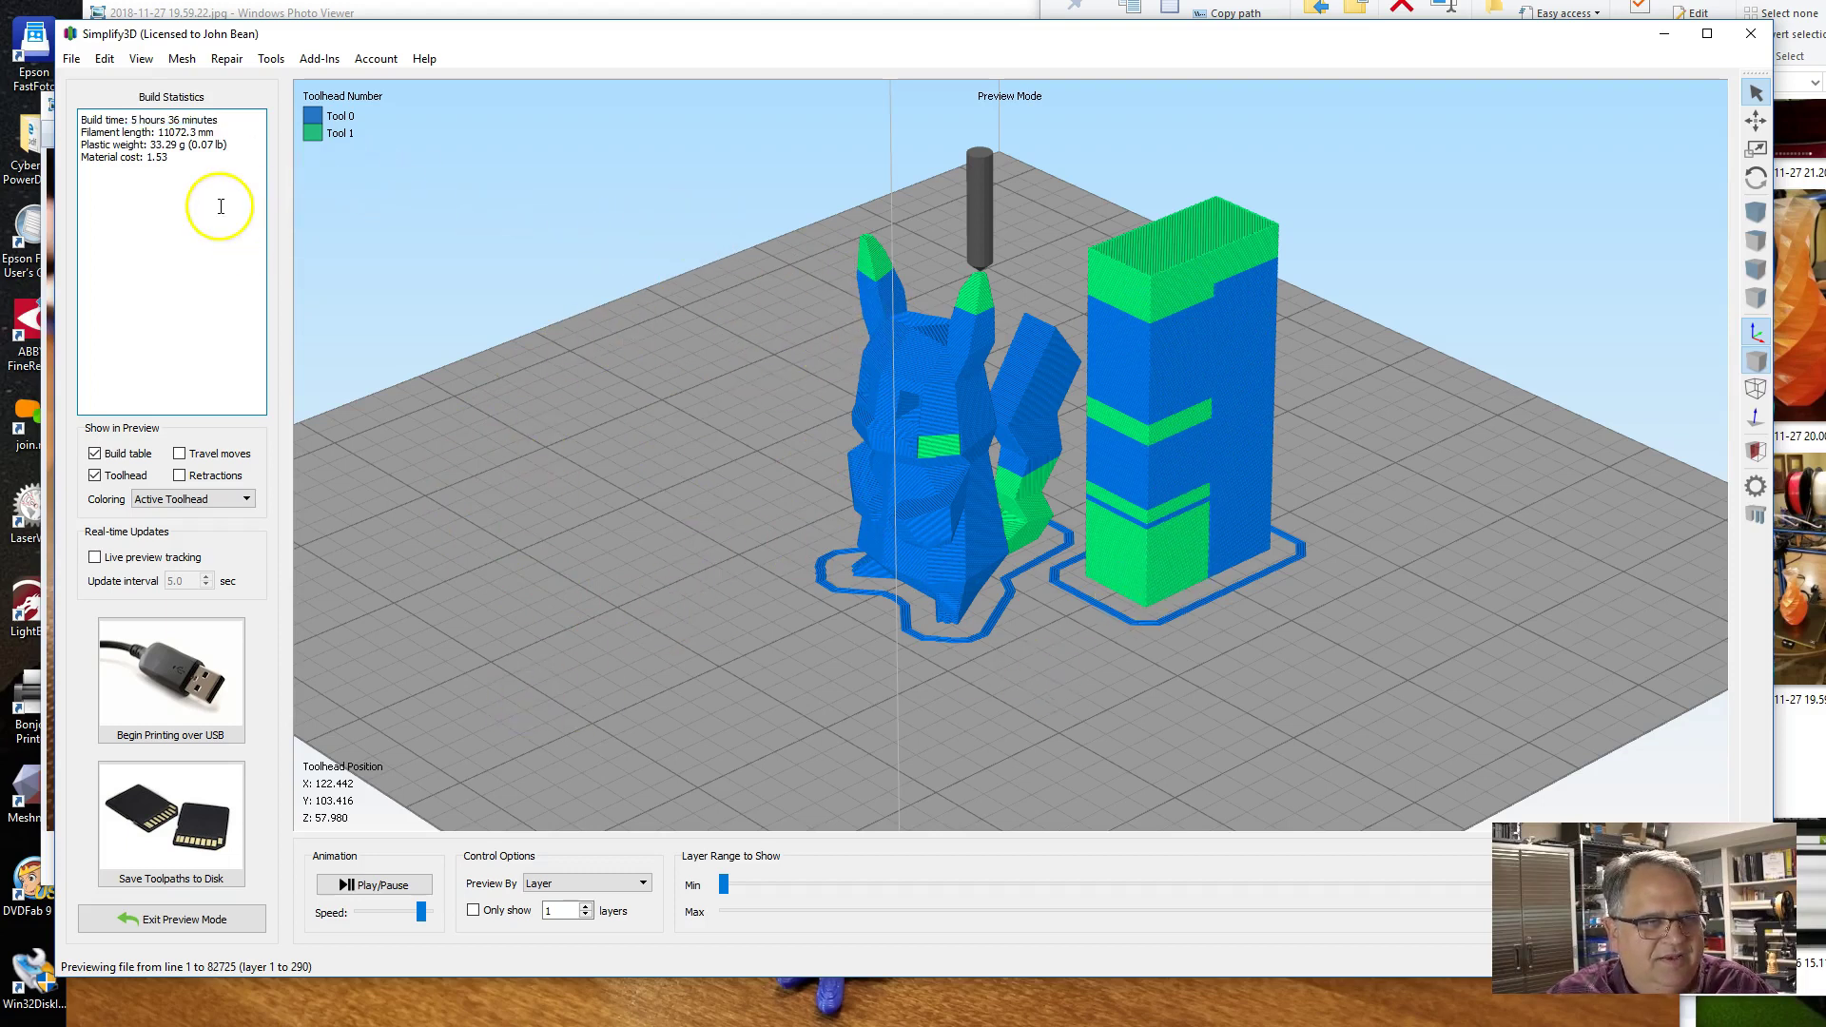
Return to the models, select Group 1 and request 3 duplicate copies.
left_click(204, 921)
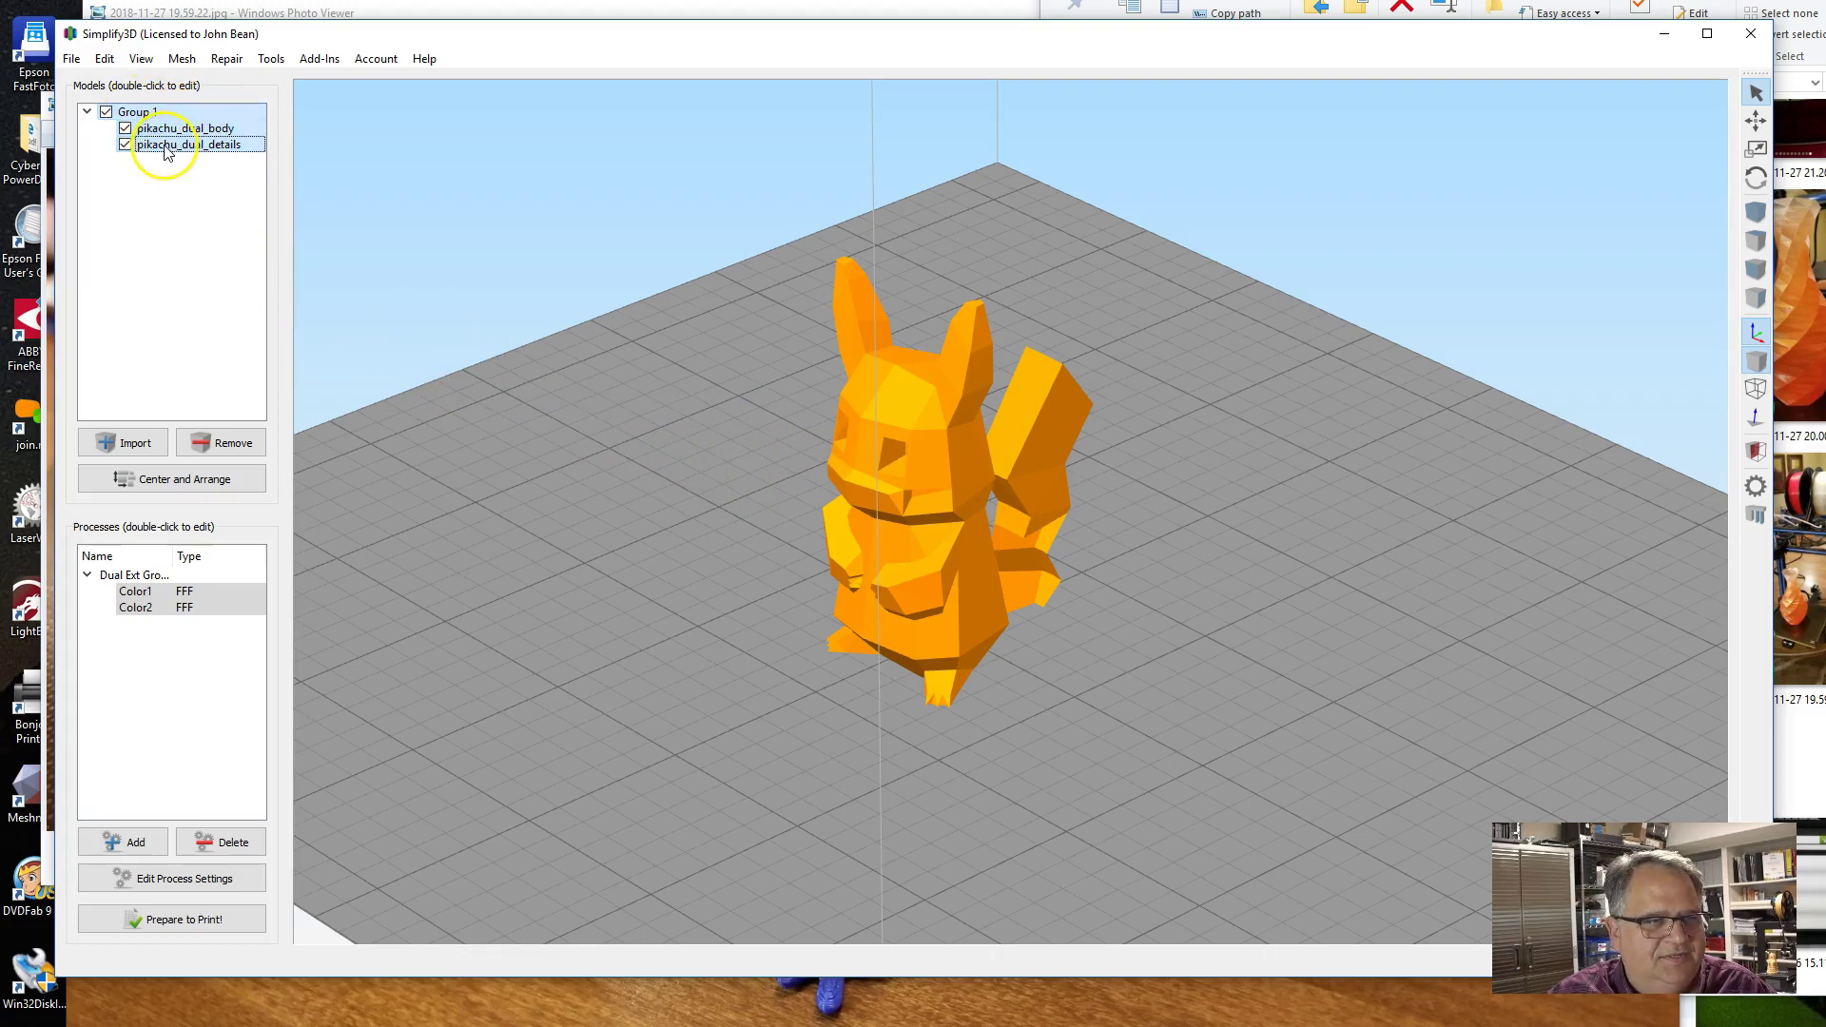
left_click(153, 112)
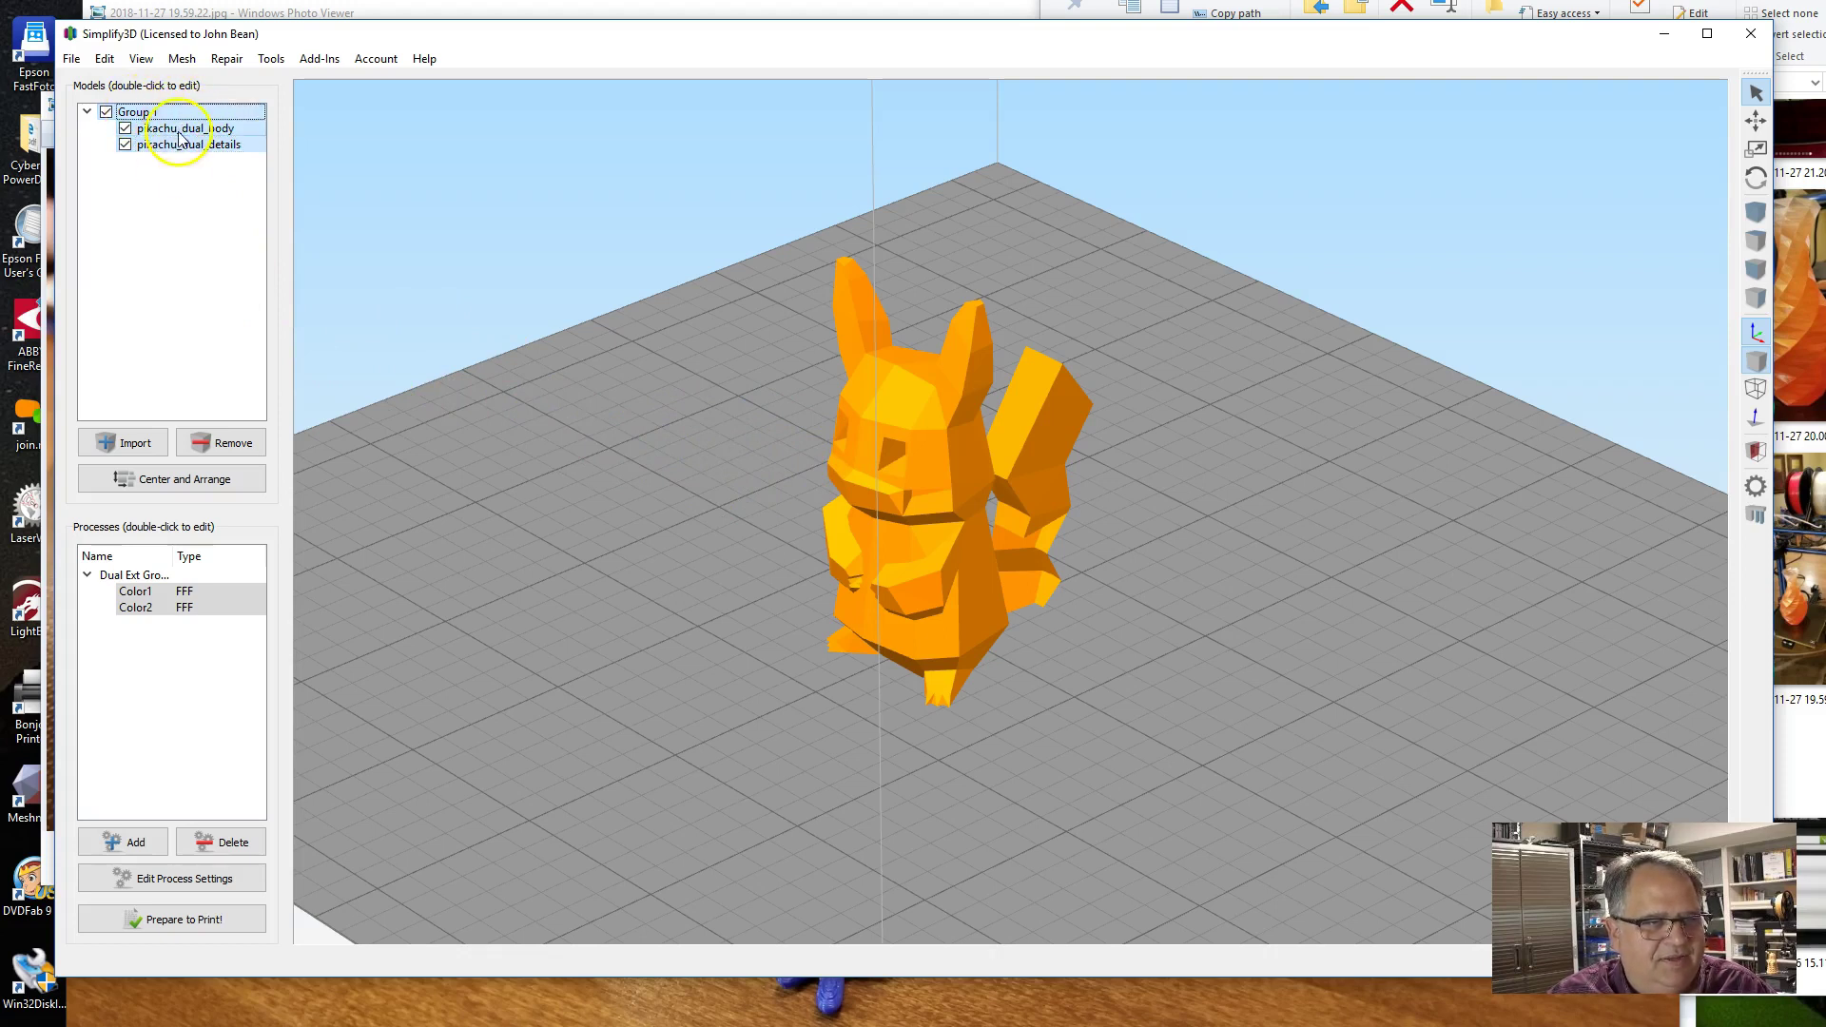
left_click(104, 58)
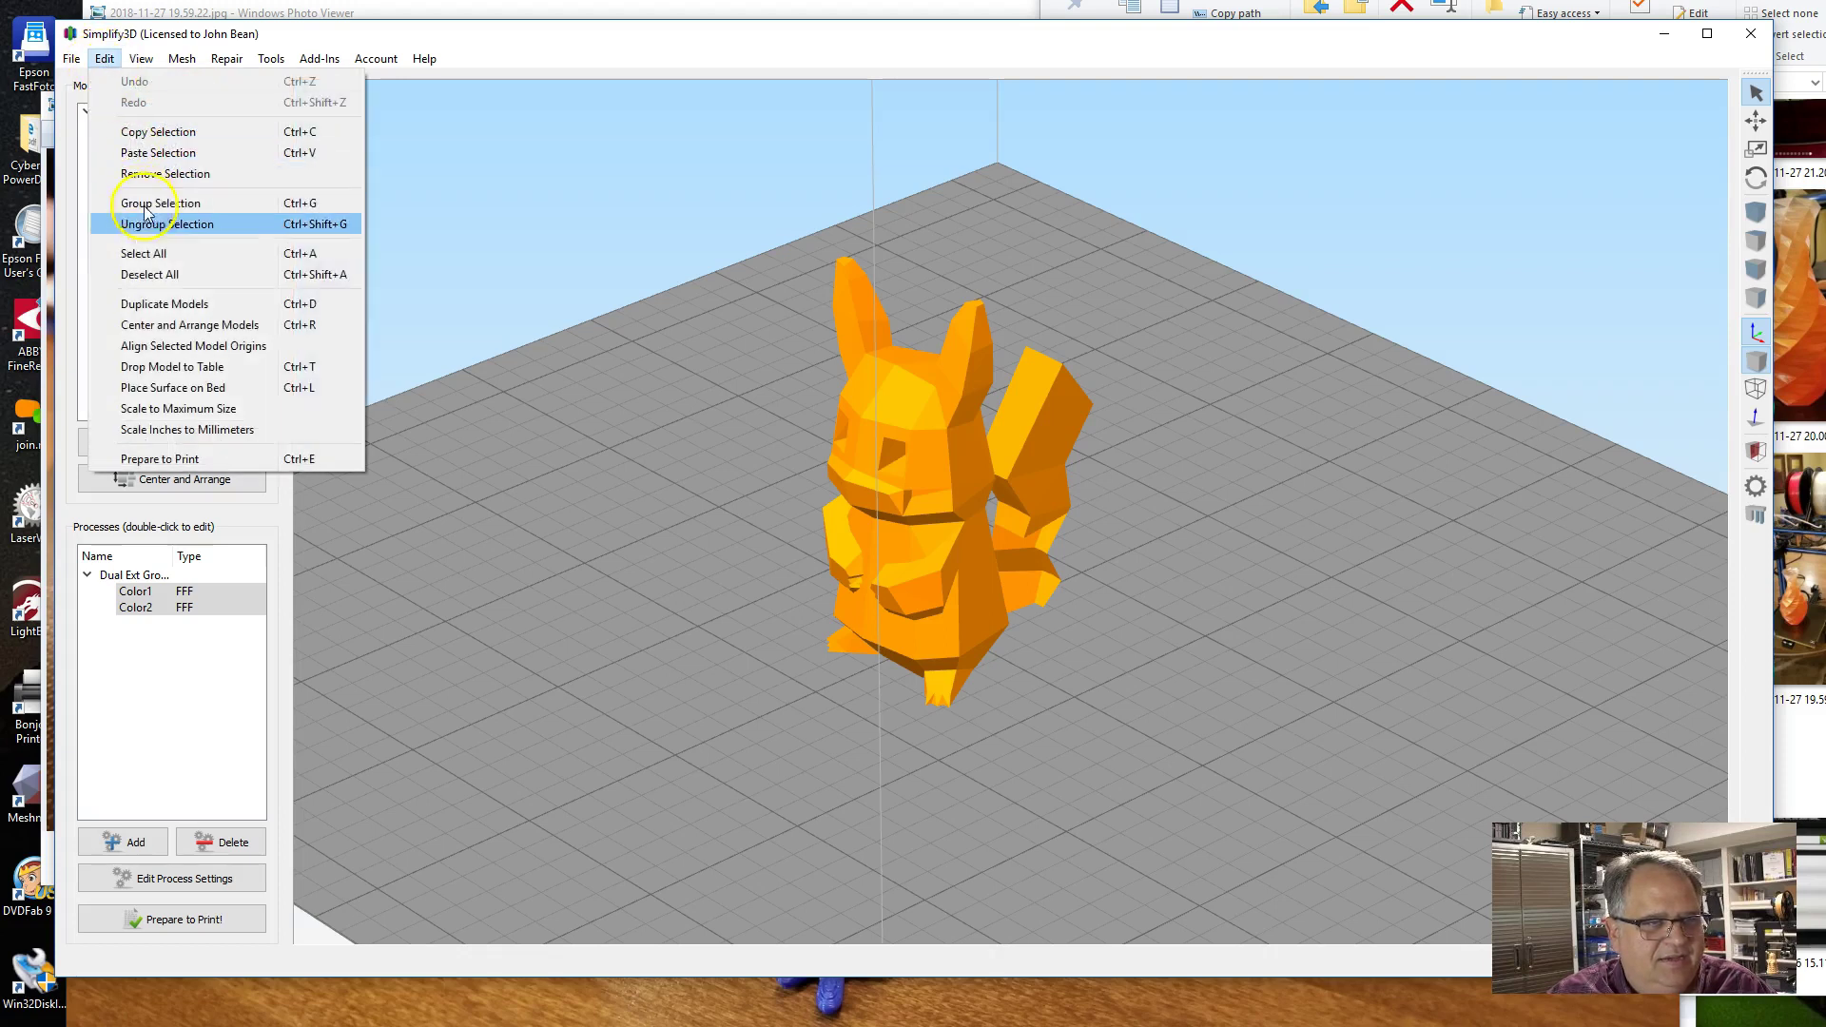
left_click(182, 303)
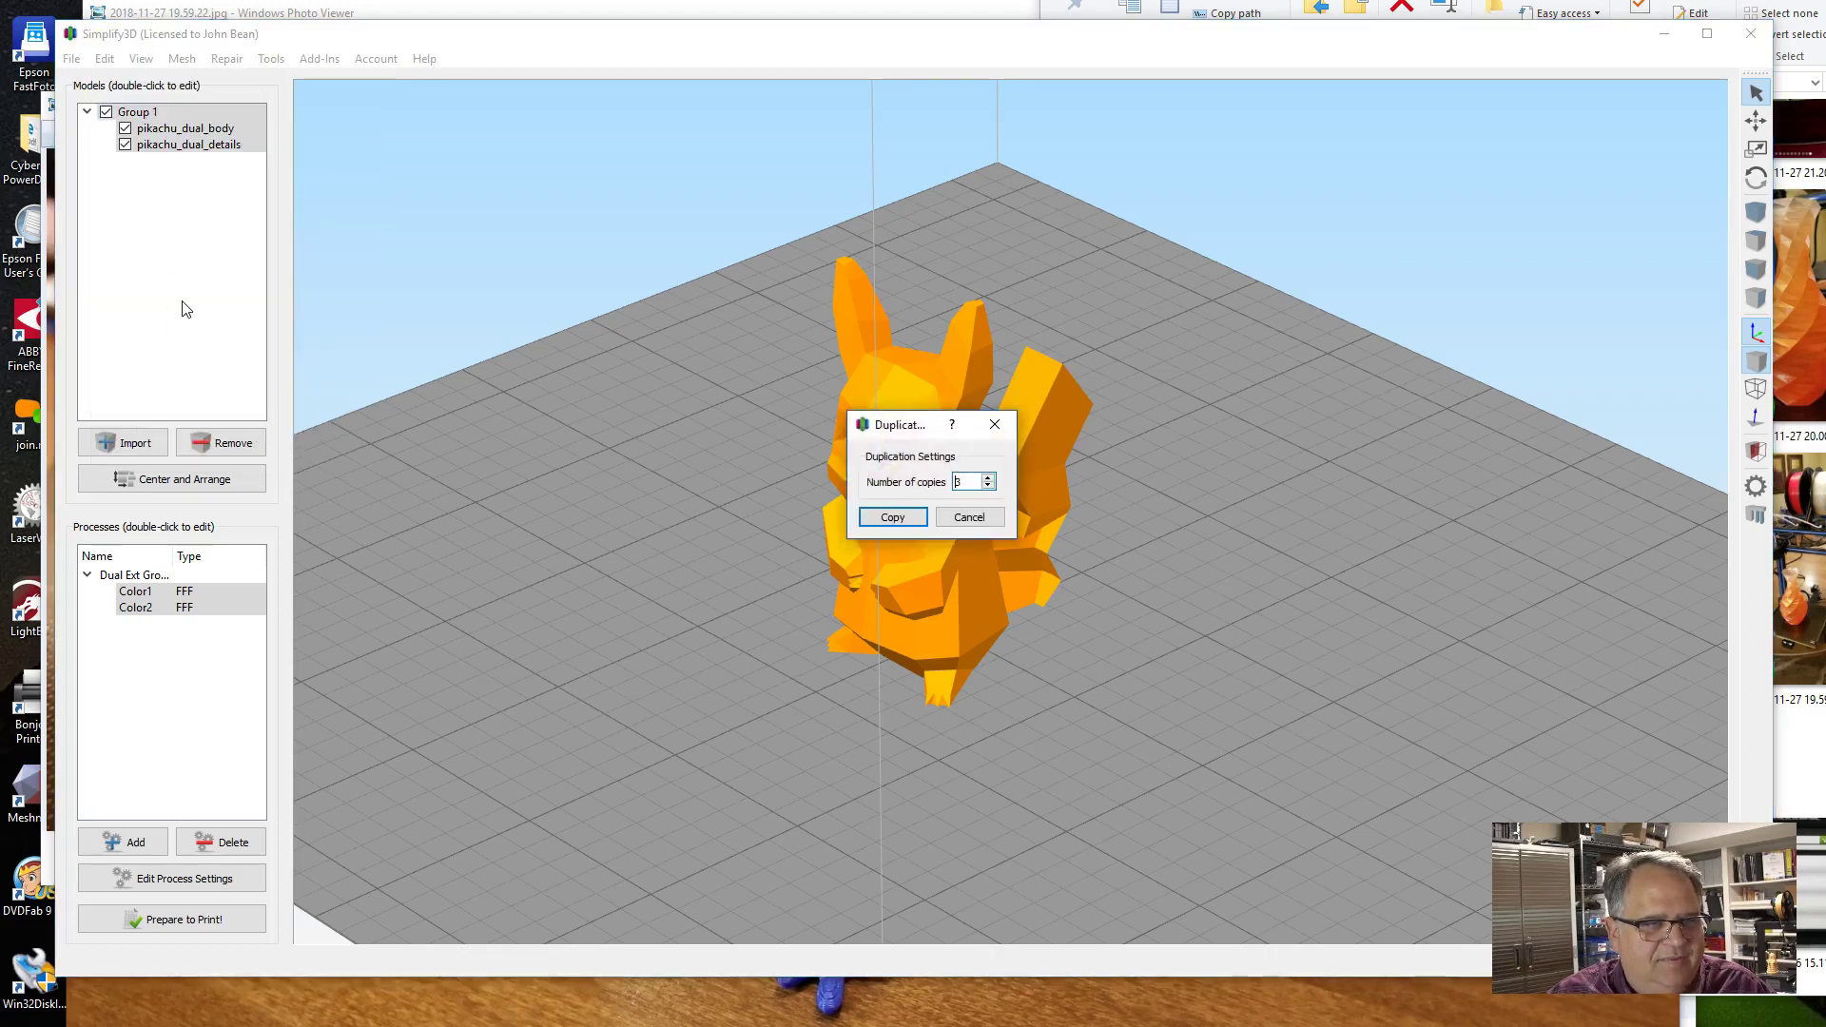
type("3")
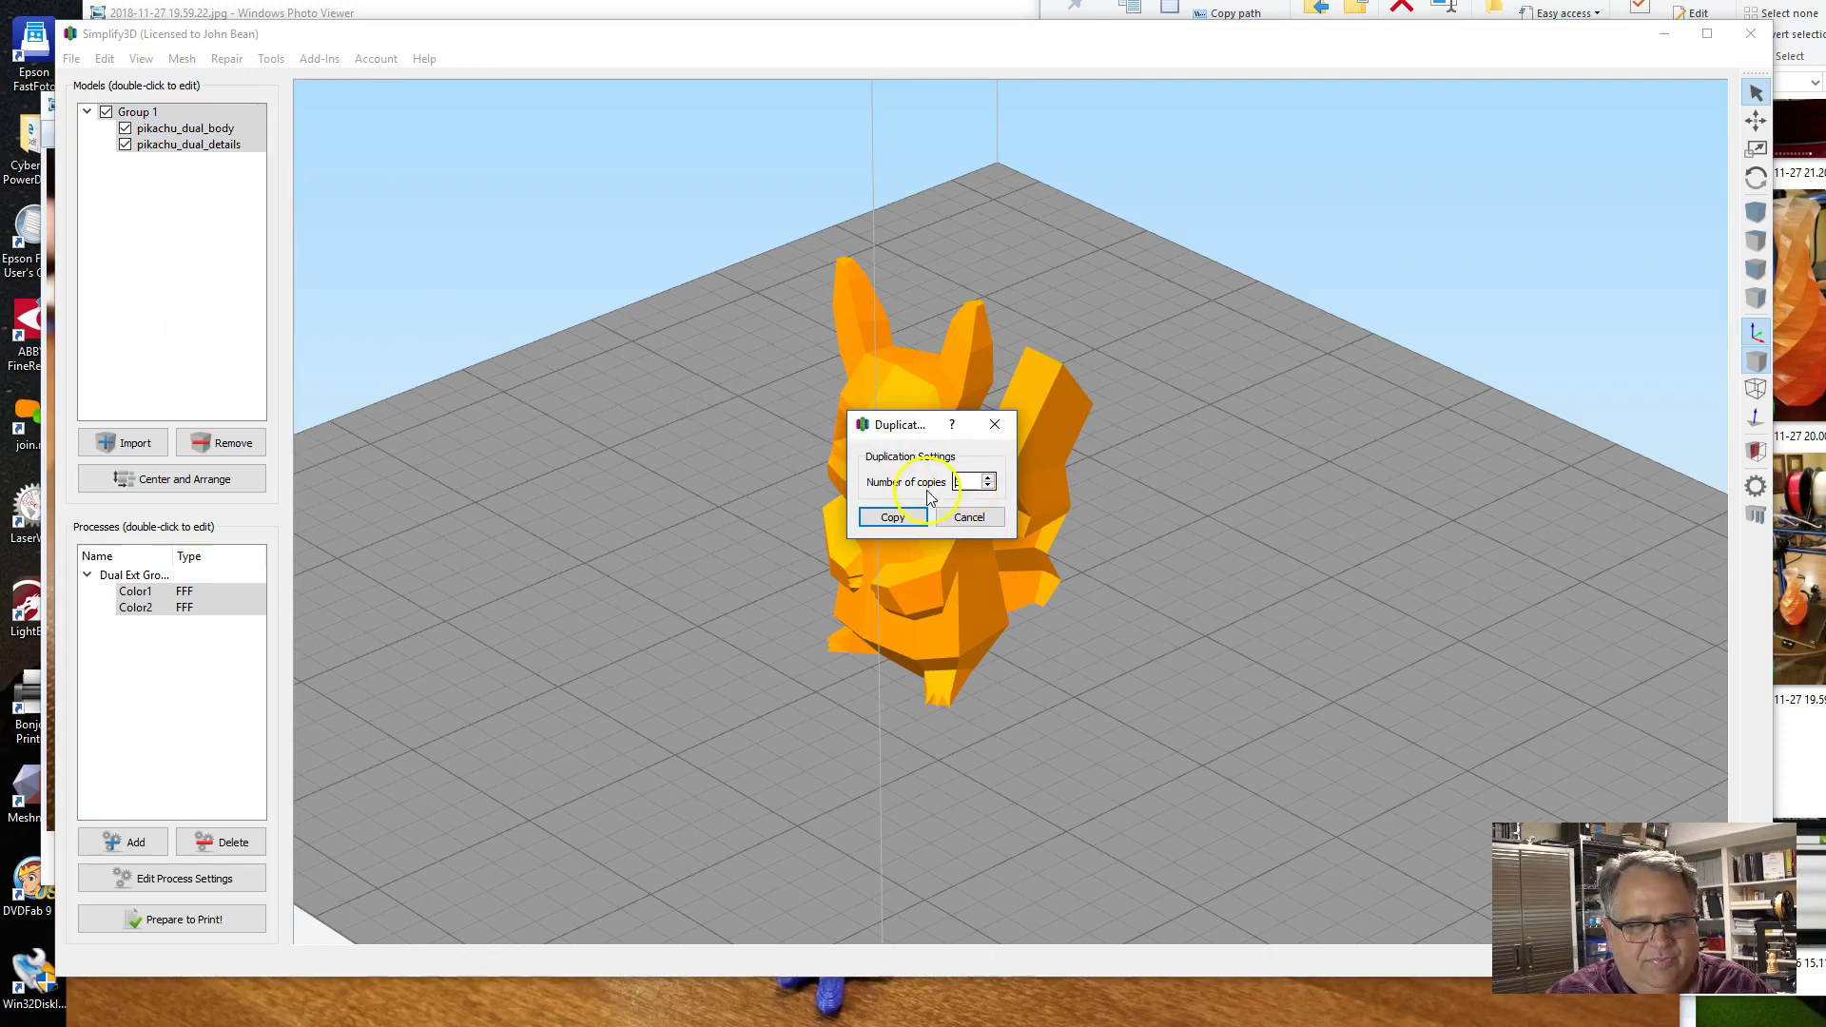
Create the three copies and group the second Pikachu's body and details.
left_click(900, 518)
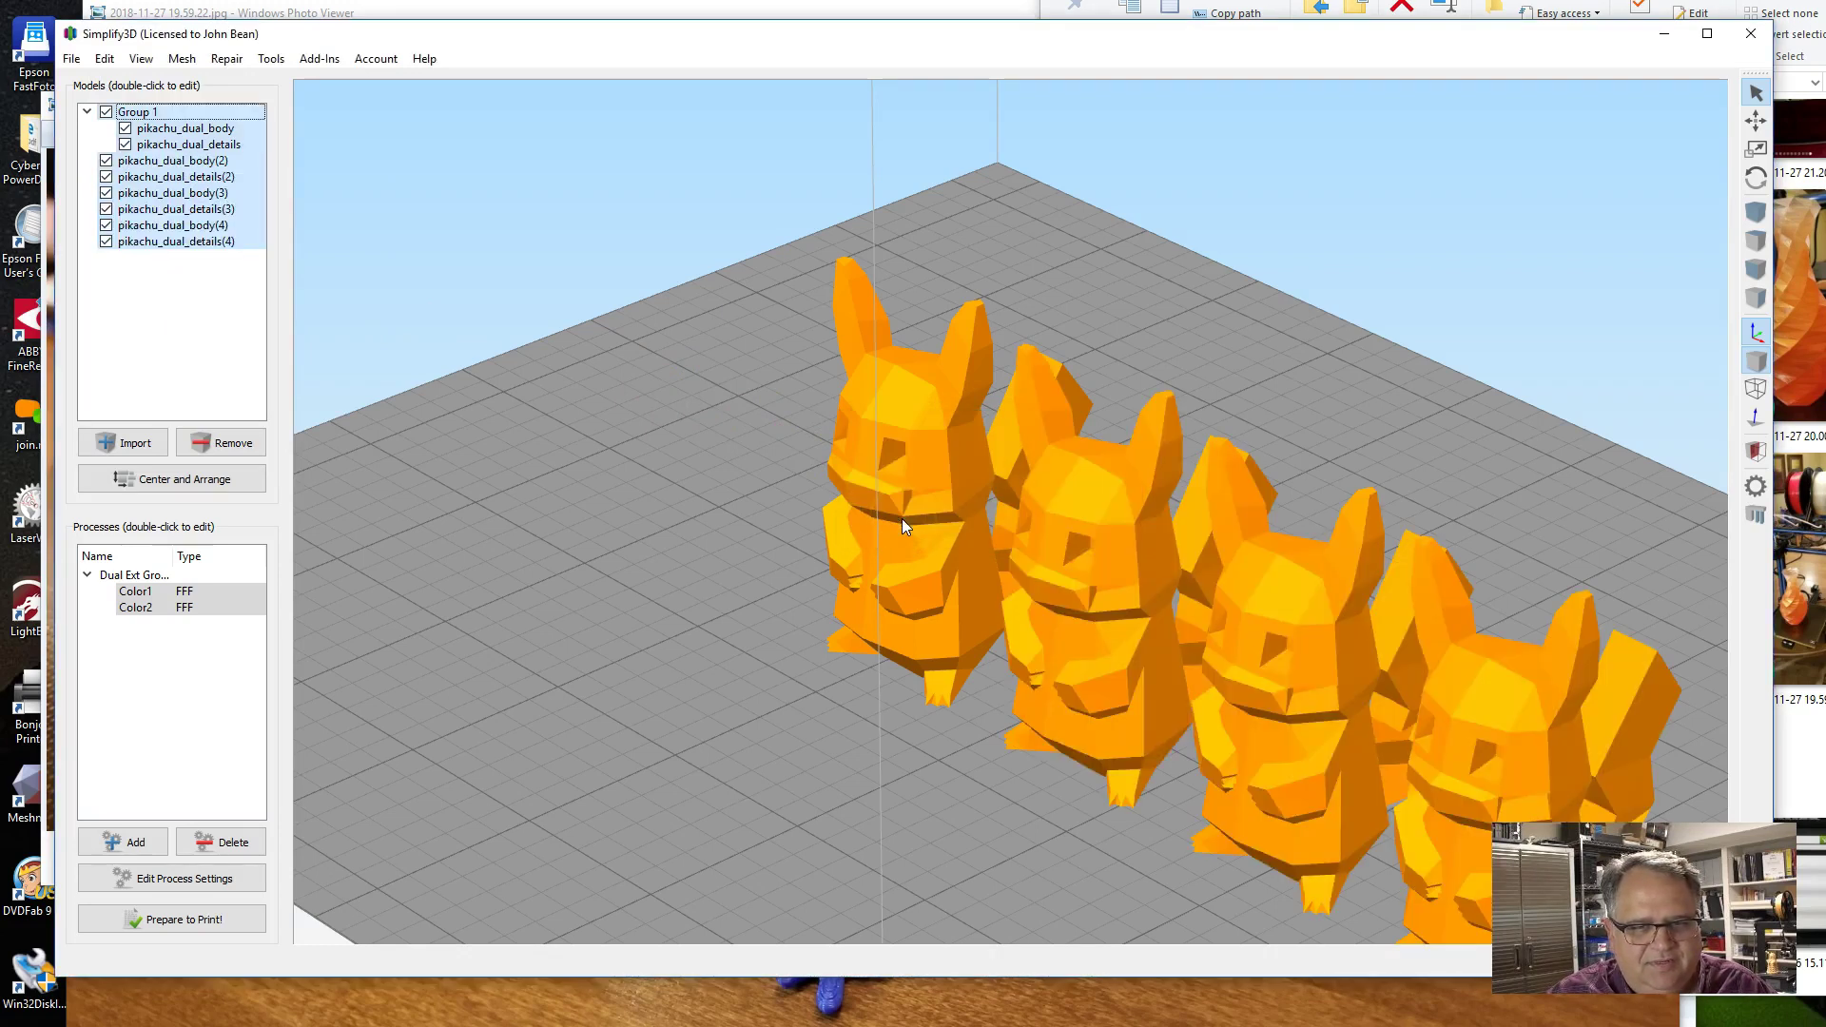
scroll(1122, 637, "down", 3)
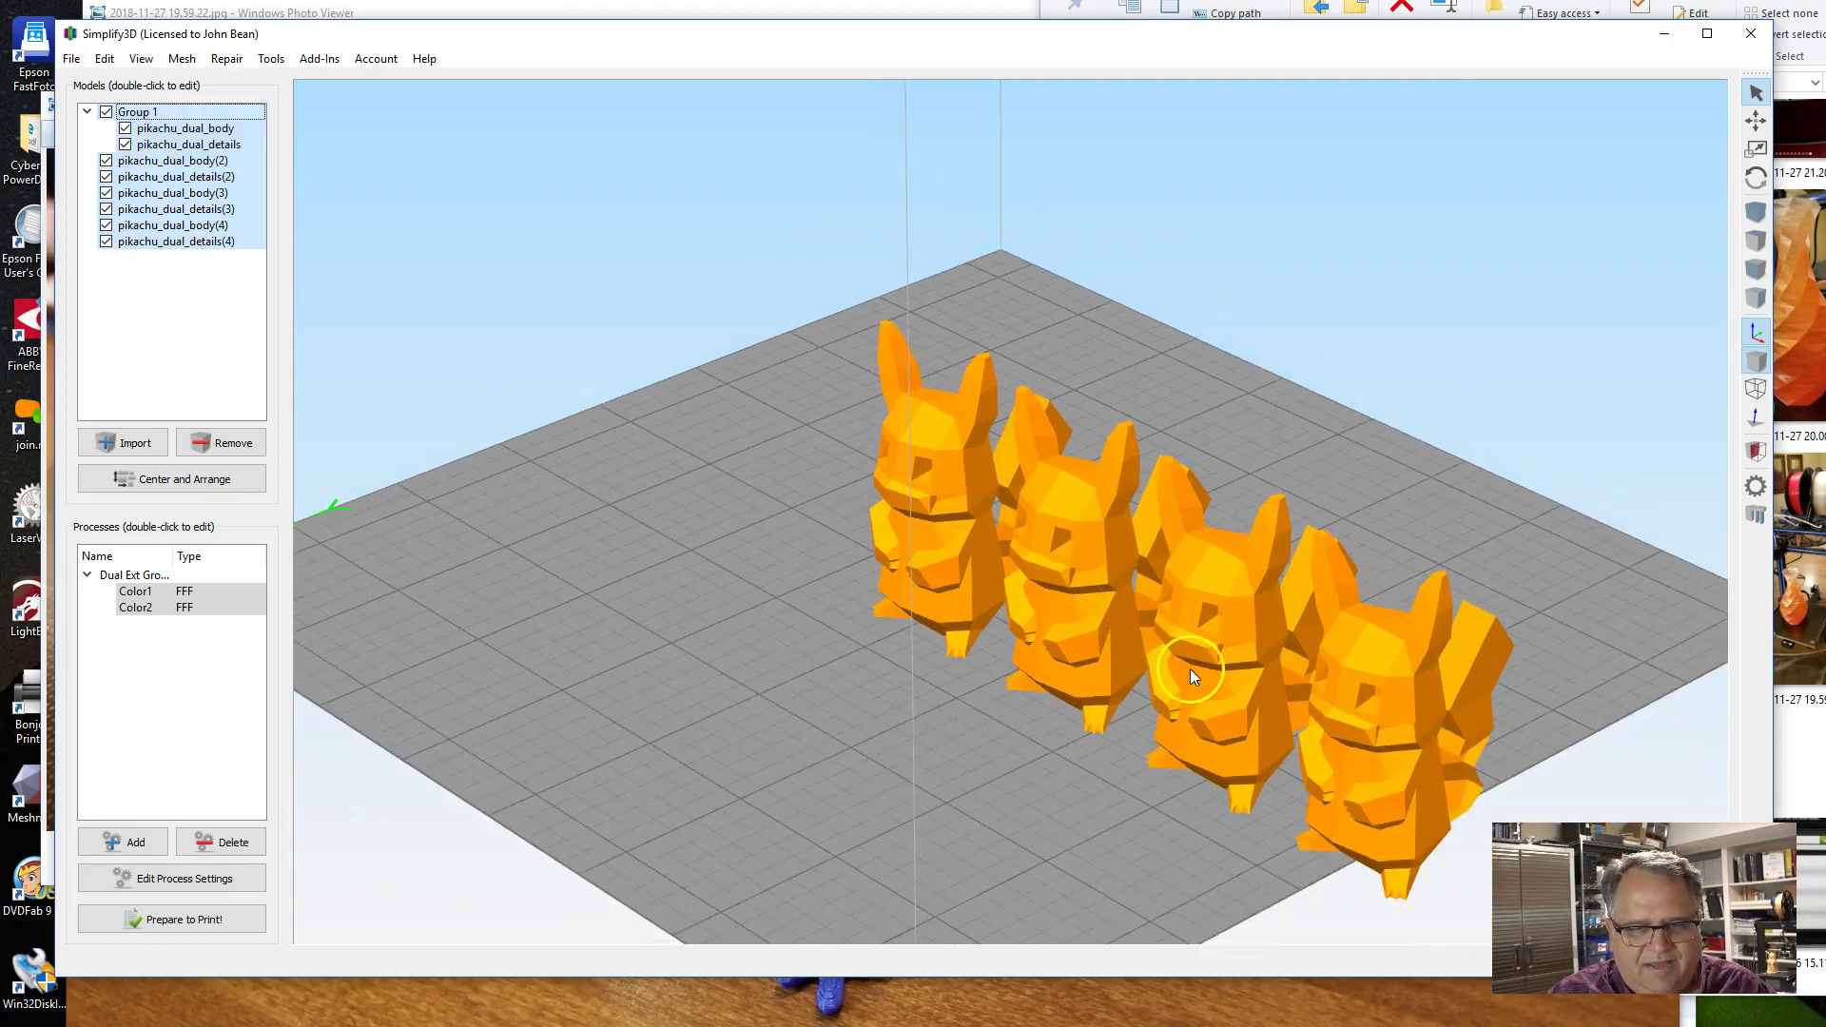
left_click_drag(1189, 669, 1218, 618)
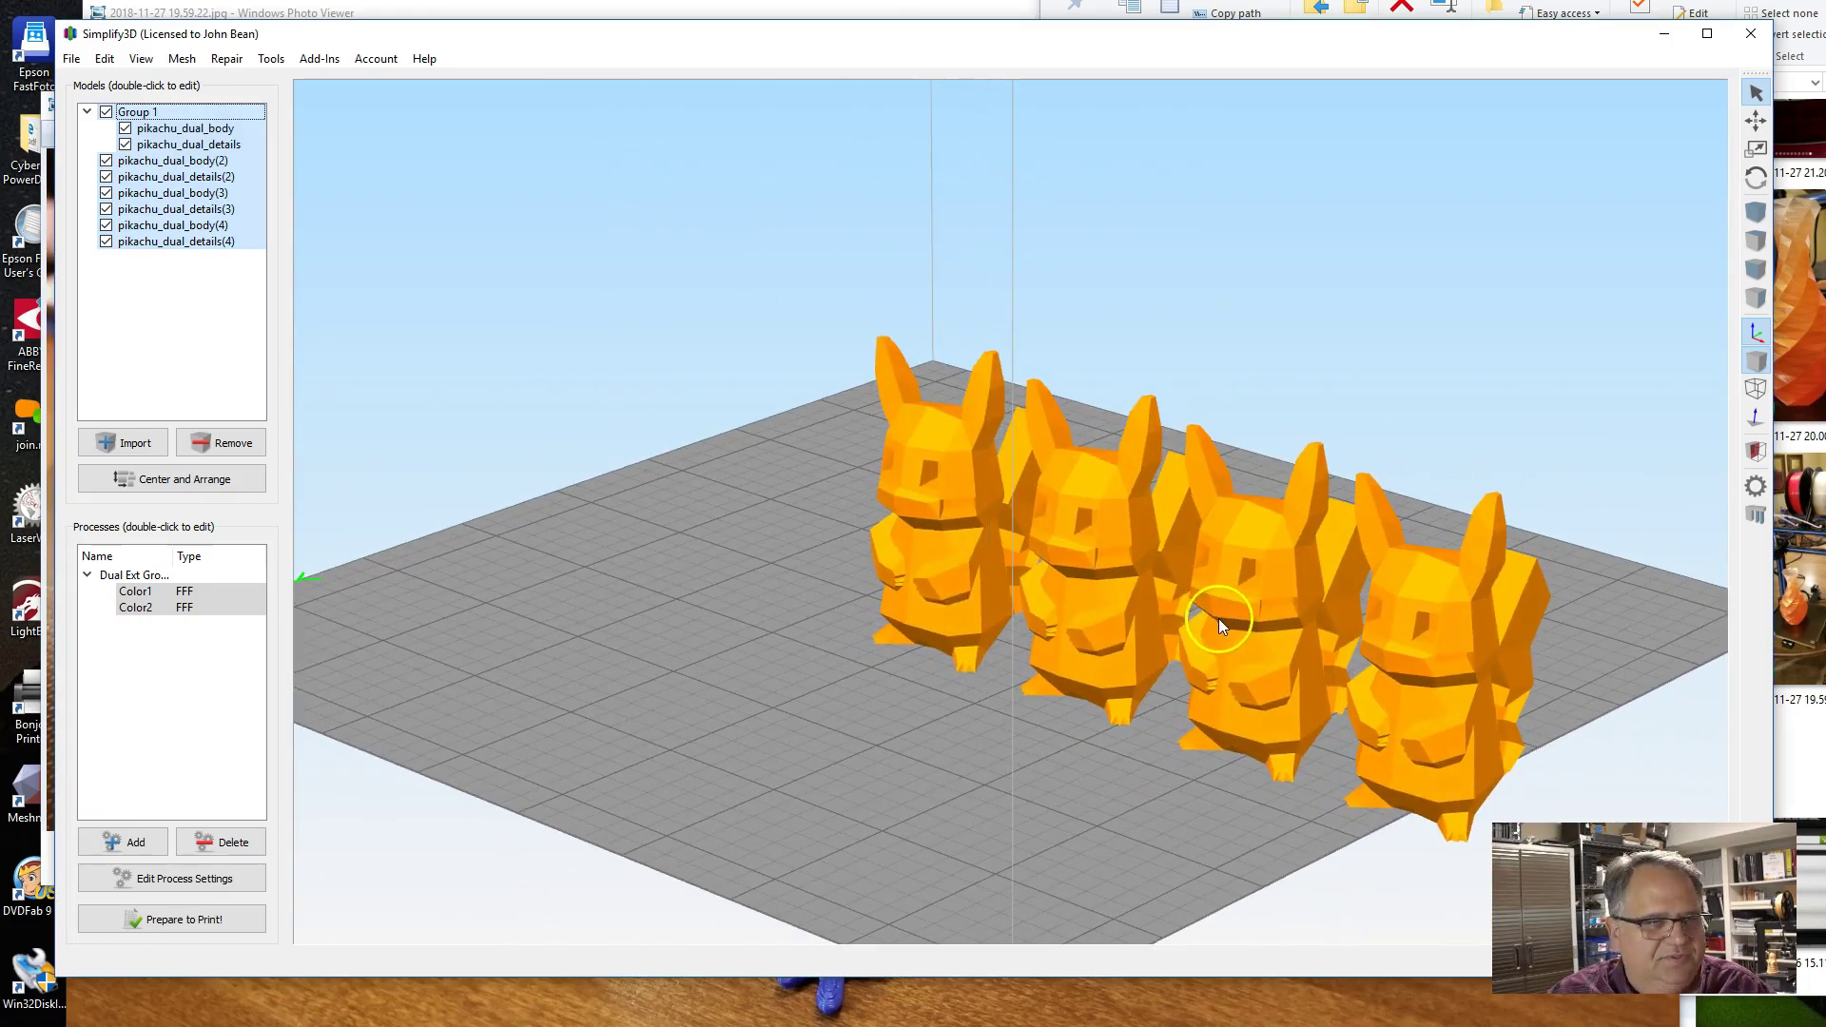
left_click(176, 161)
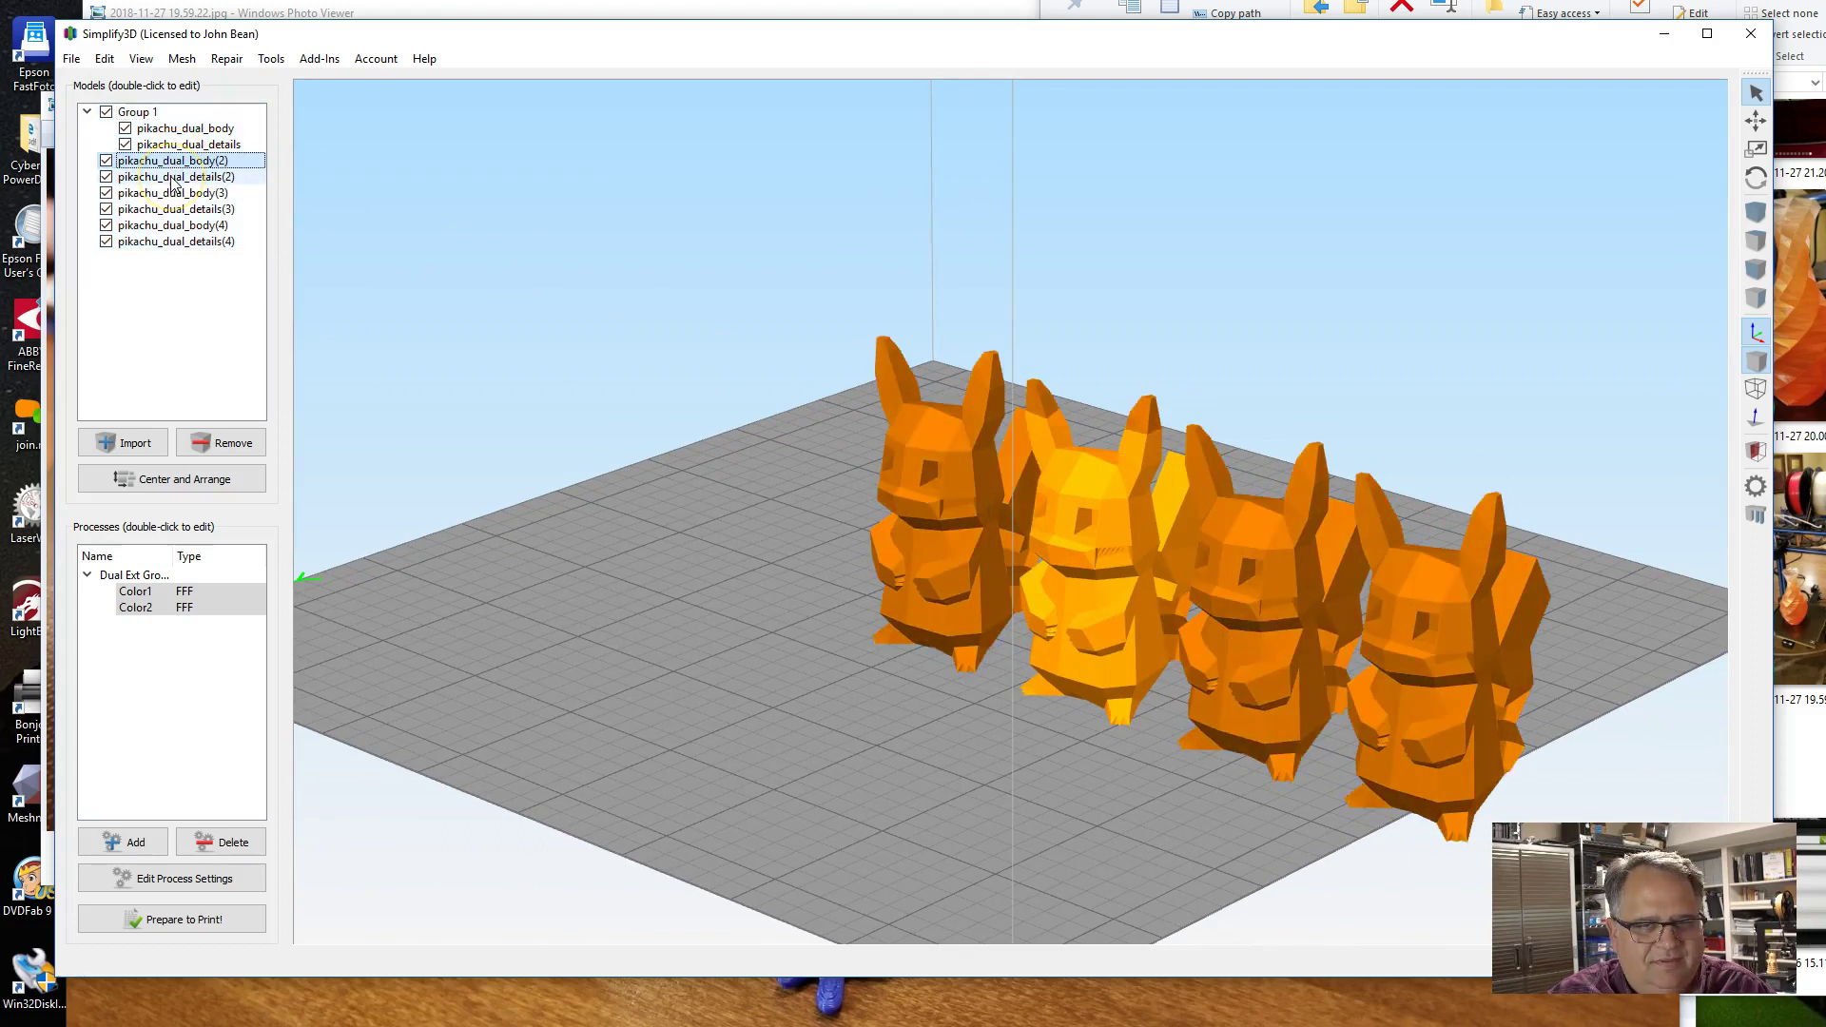
left_click(174, 178, "ctrl")
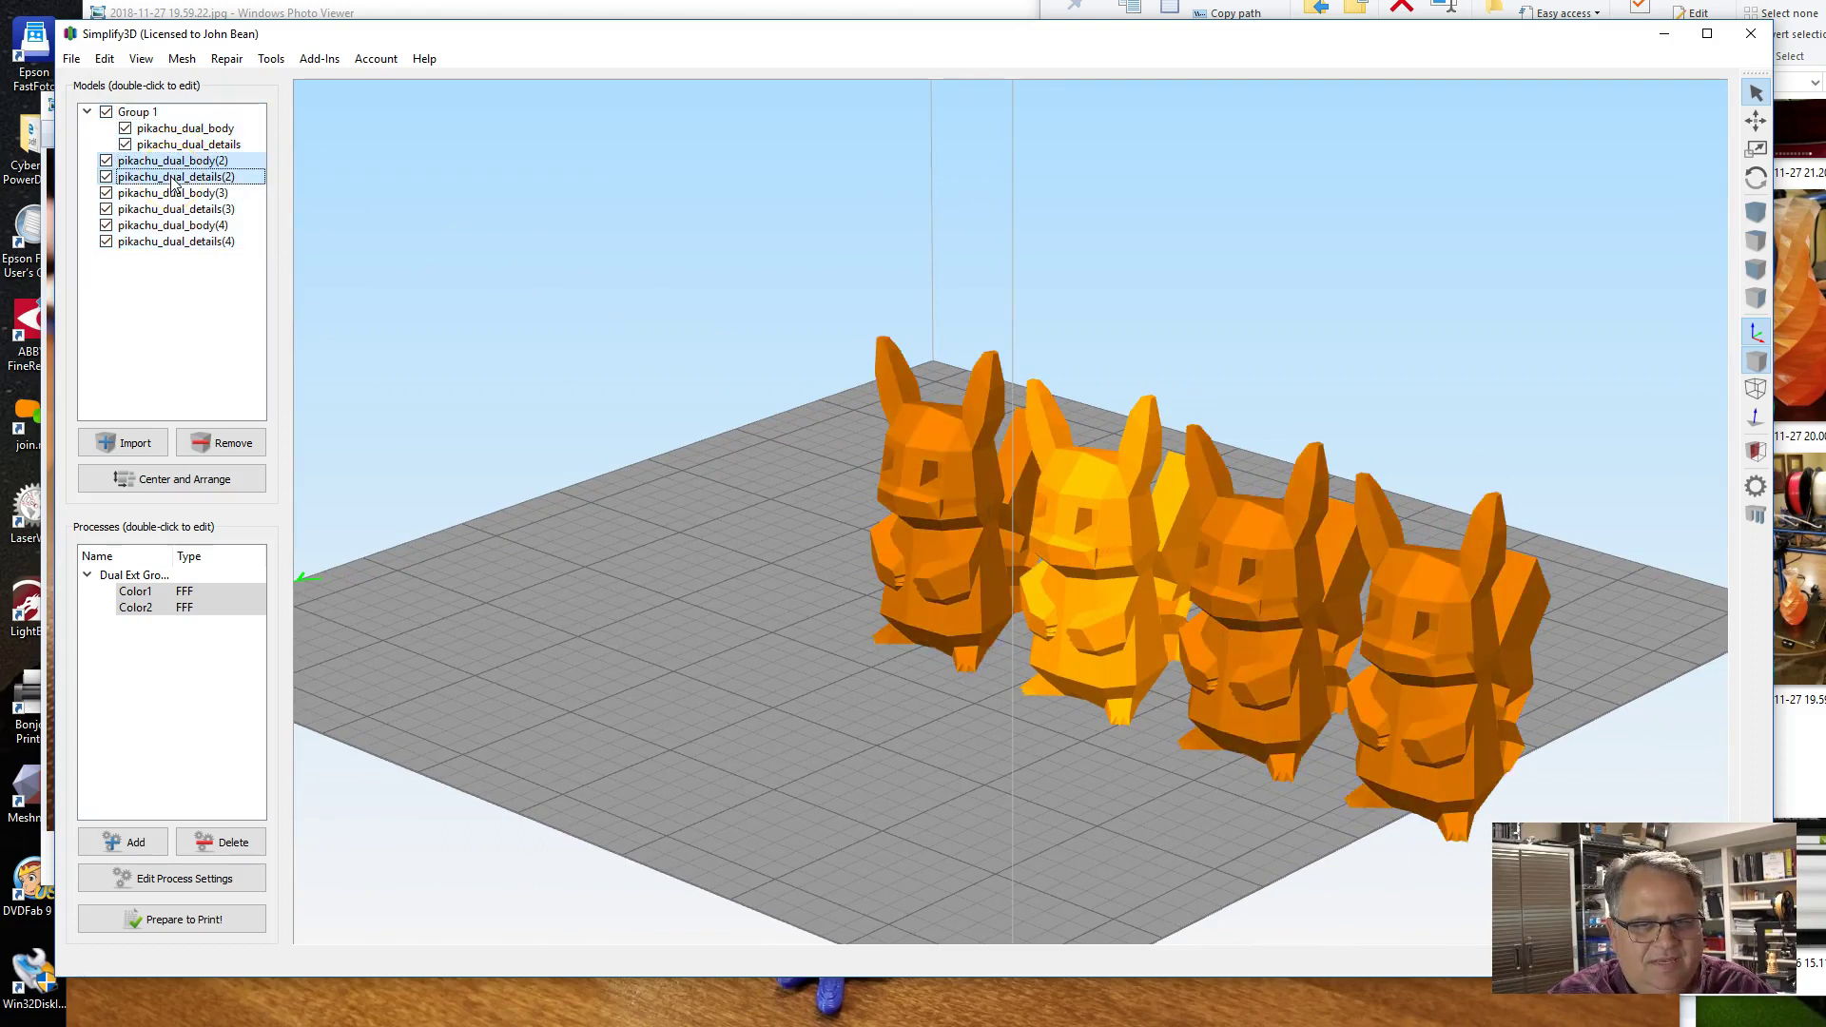
left_click(107, 61)
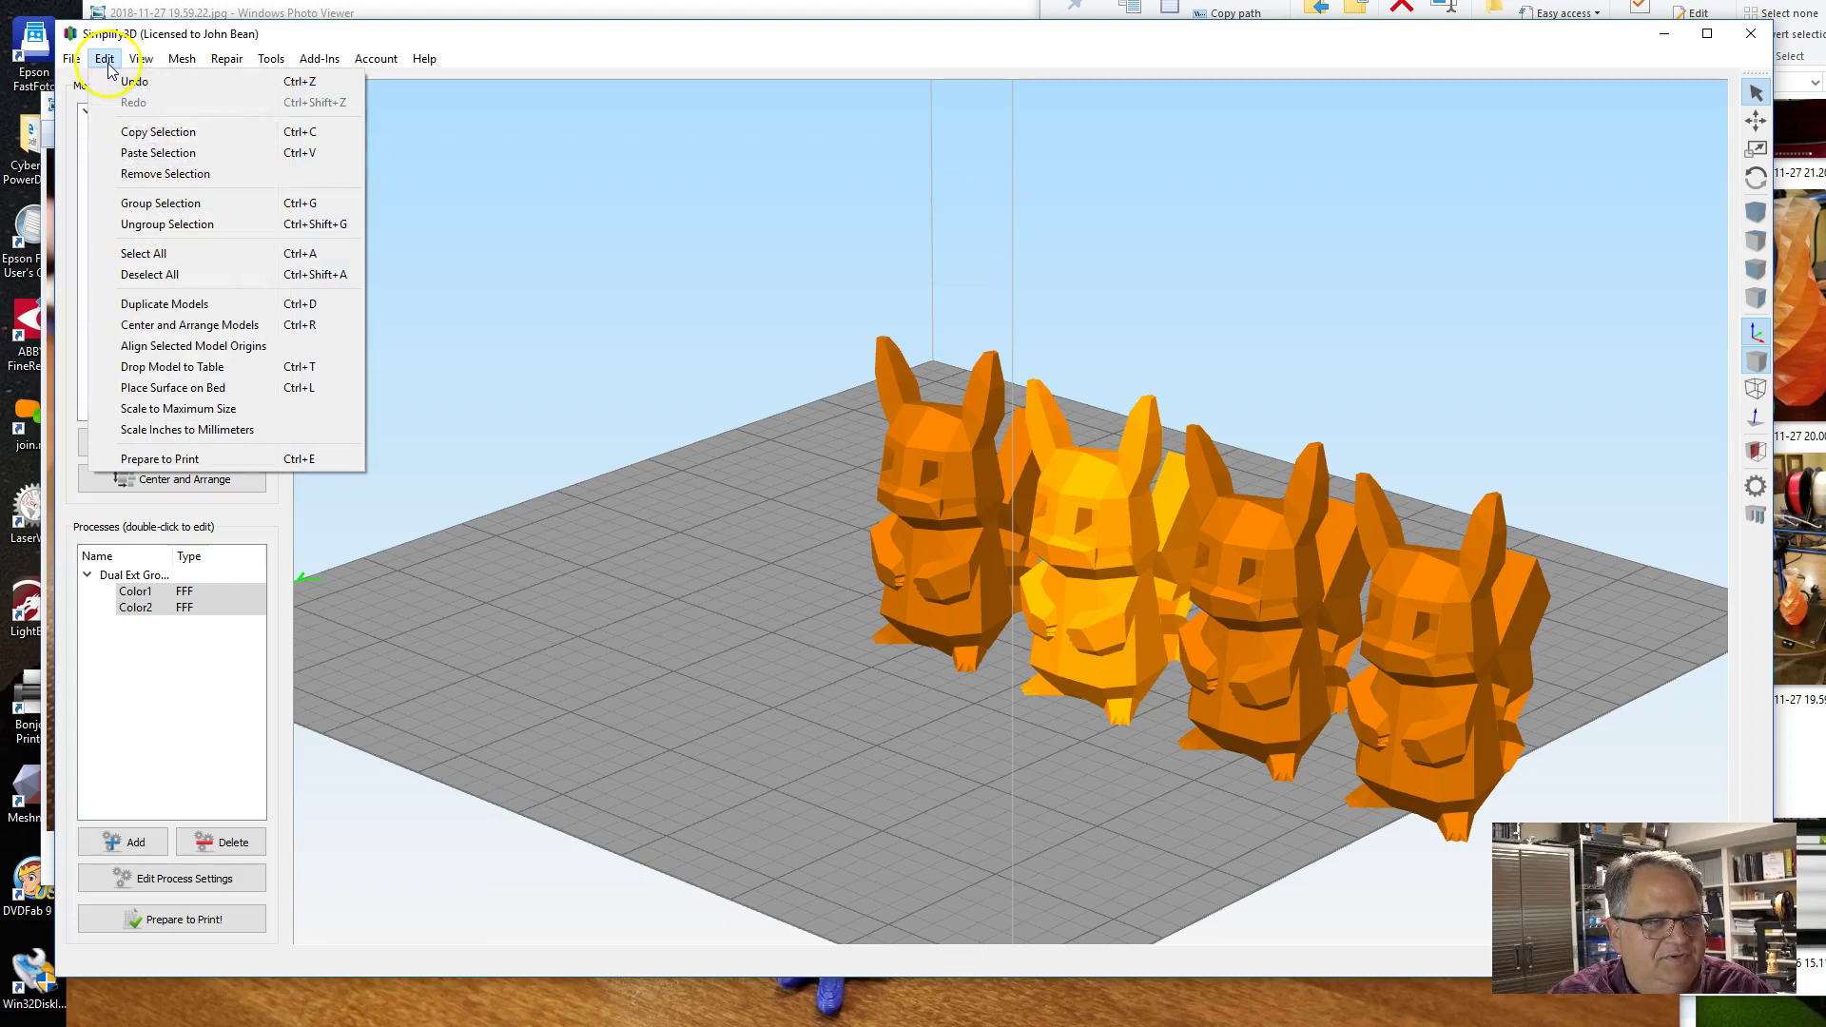
left_click(147, 197)
Group the third and fourth Pikachus' bodies with their details, then select the Color1 and Color2 processes.
left_click(172, 210)
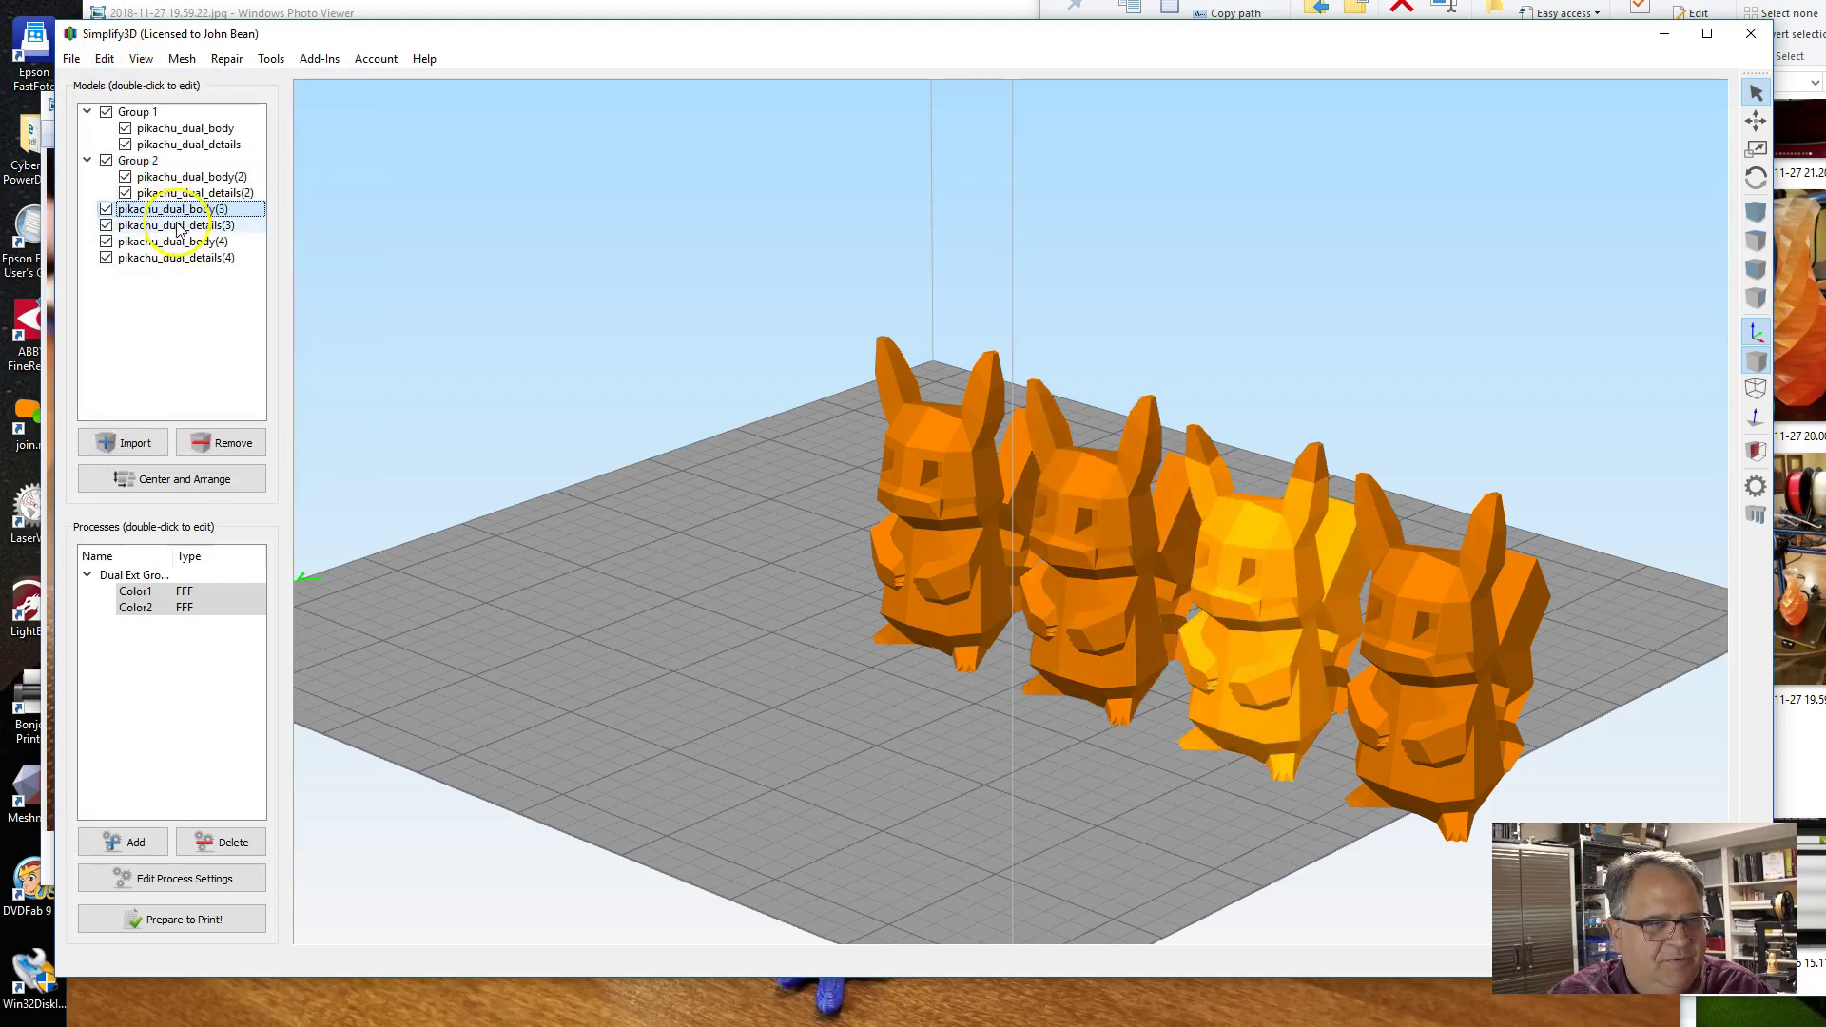
left_click(176, 225, "ctrl")
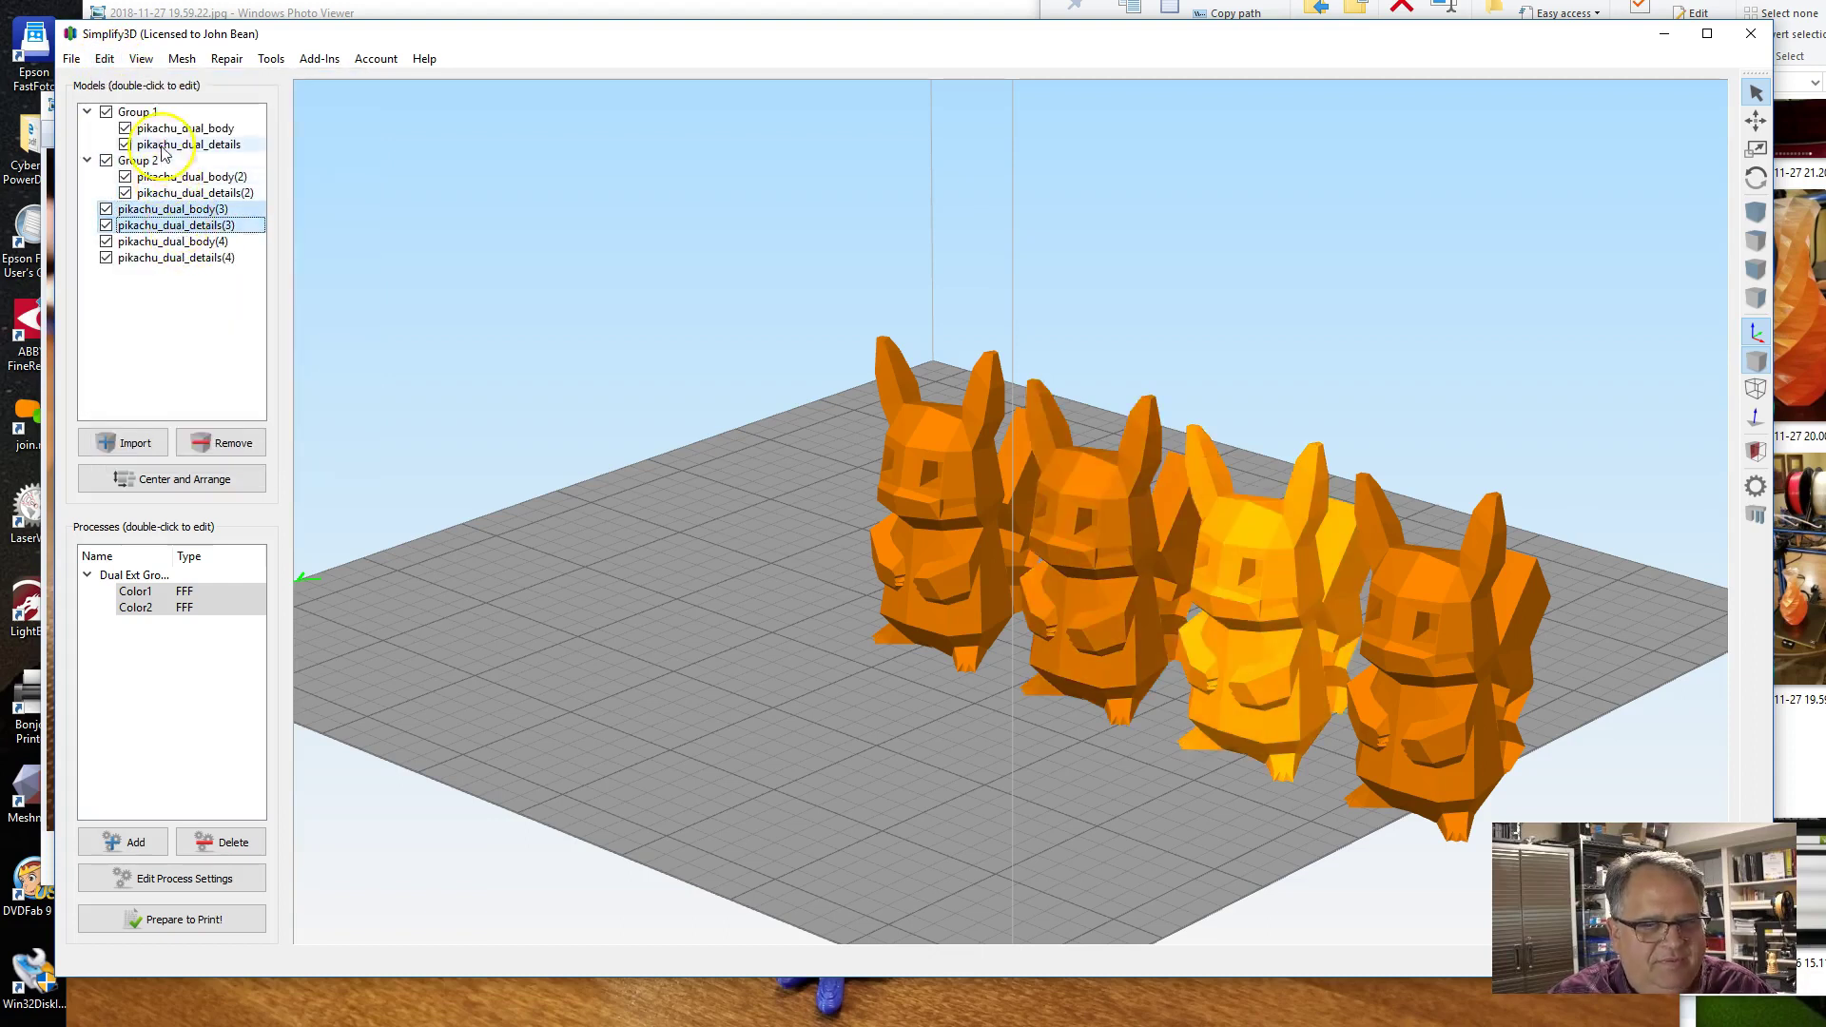
left_click(105, 59)
left_click(167, 206)
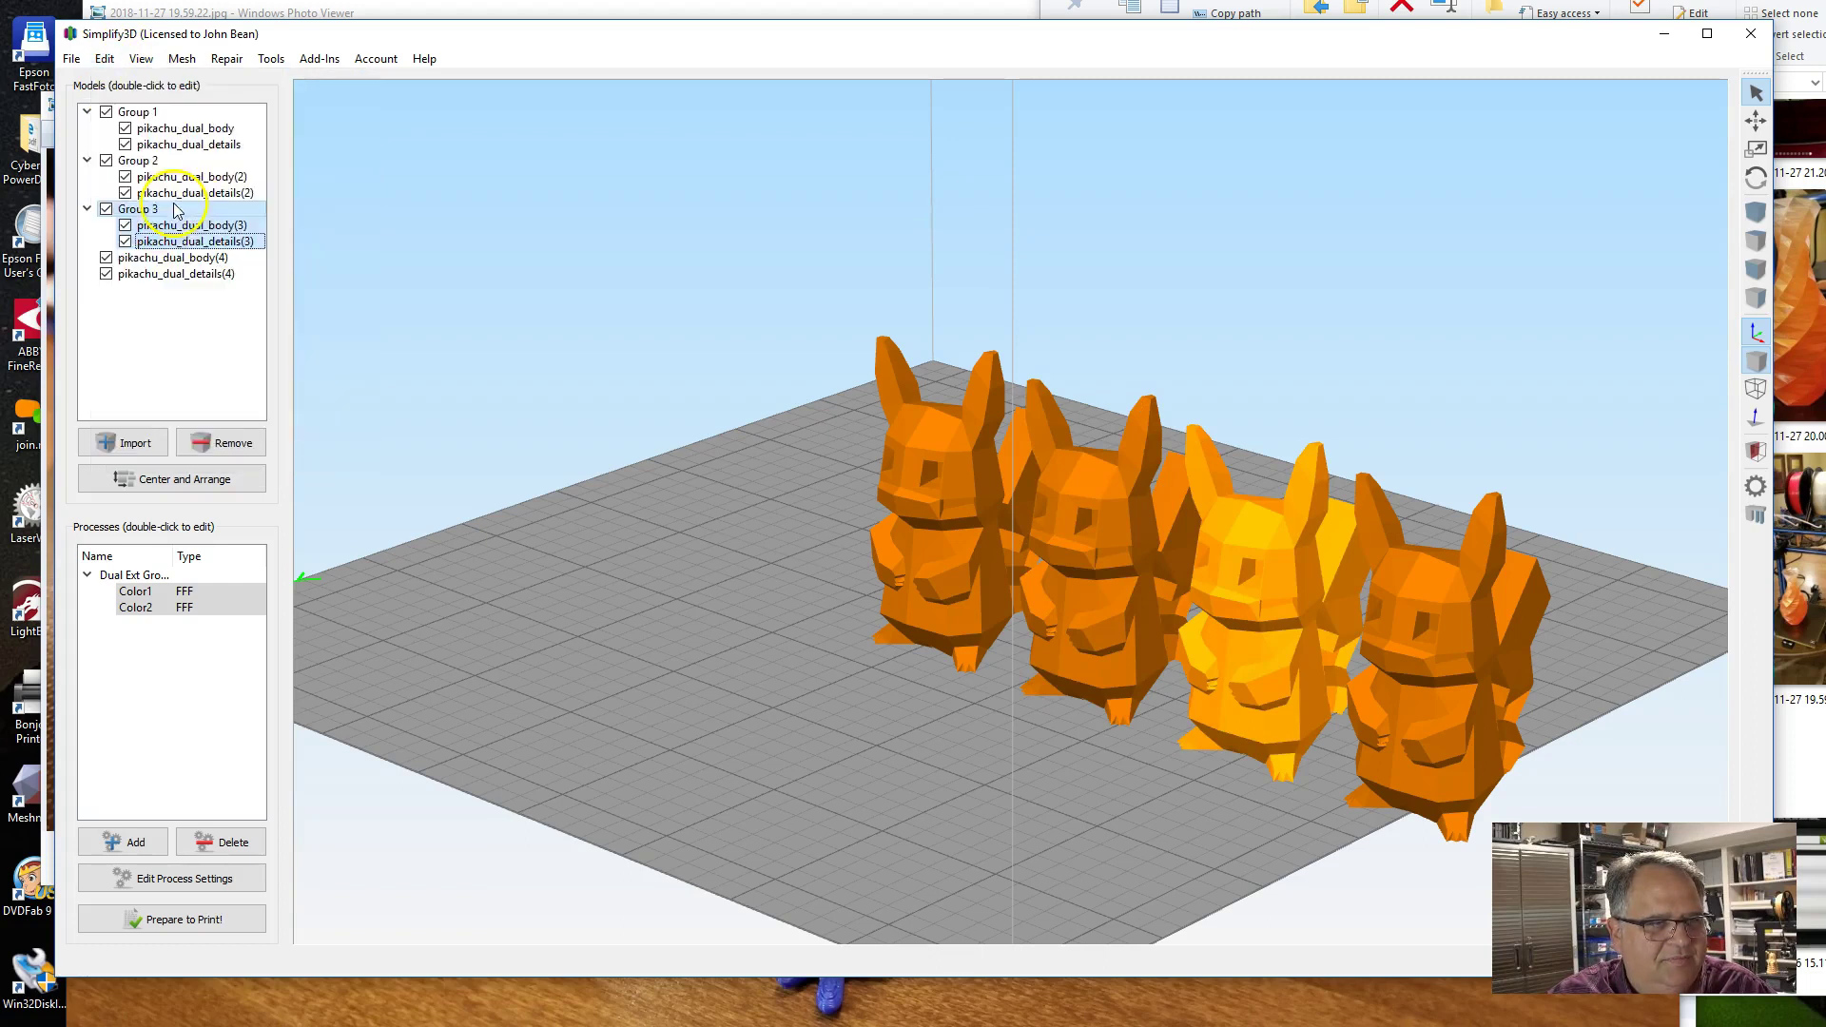
left_click(171, 258)
left_click(190, 274, "ctrl")
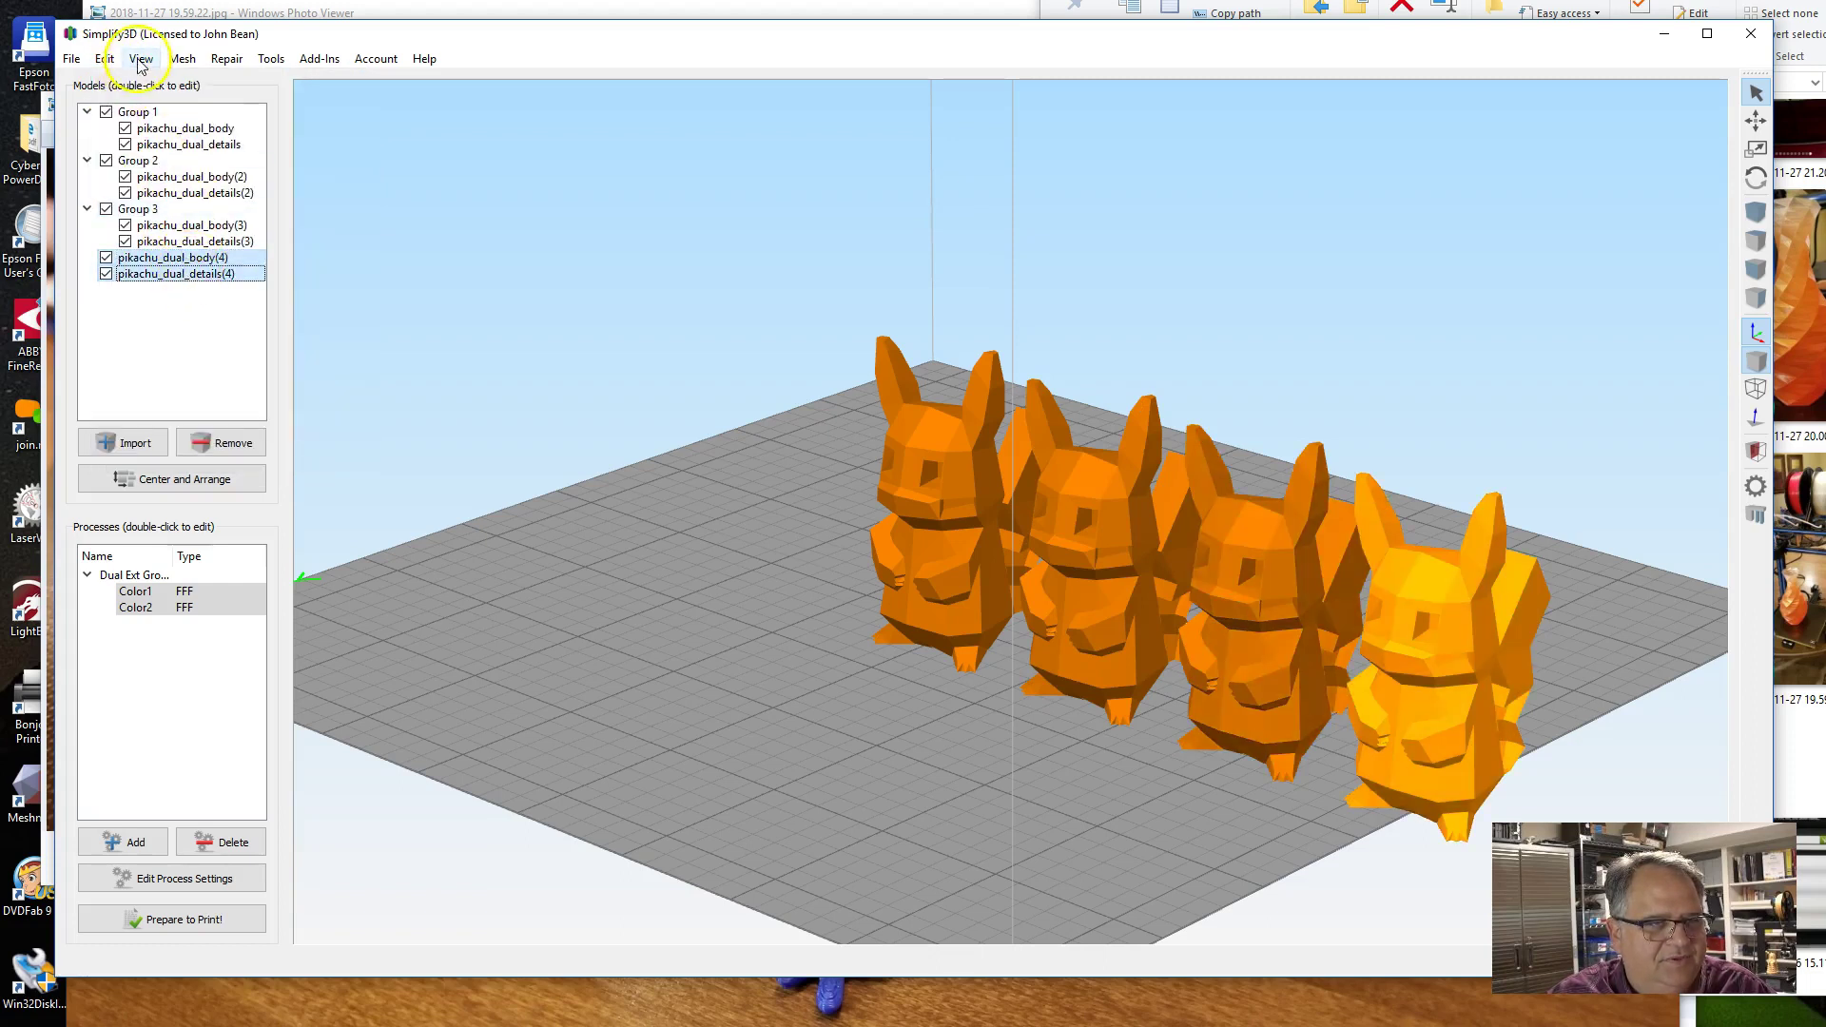
left_click(104, 59)
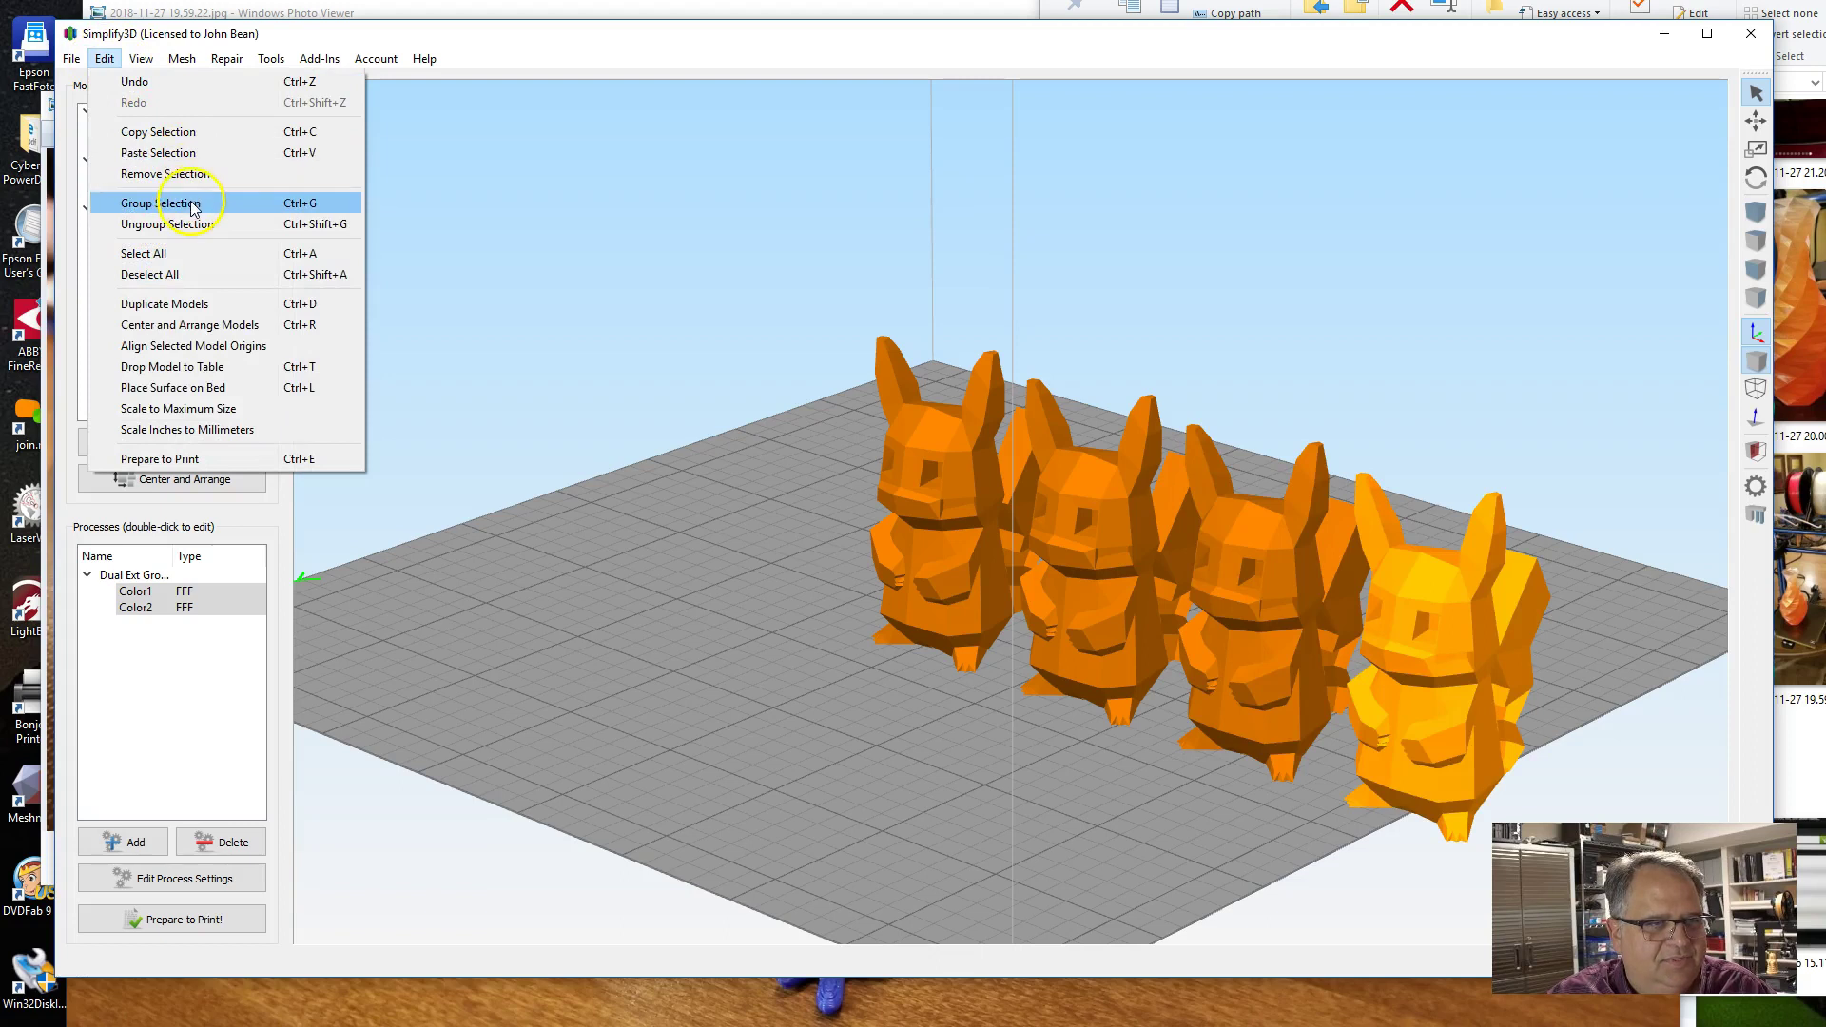
left_click(166, 200)
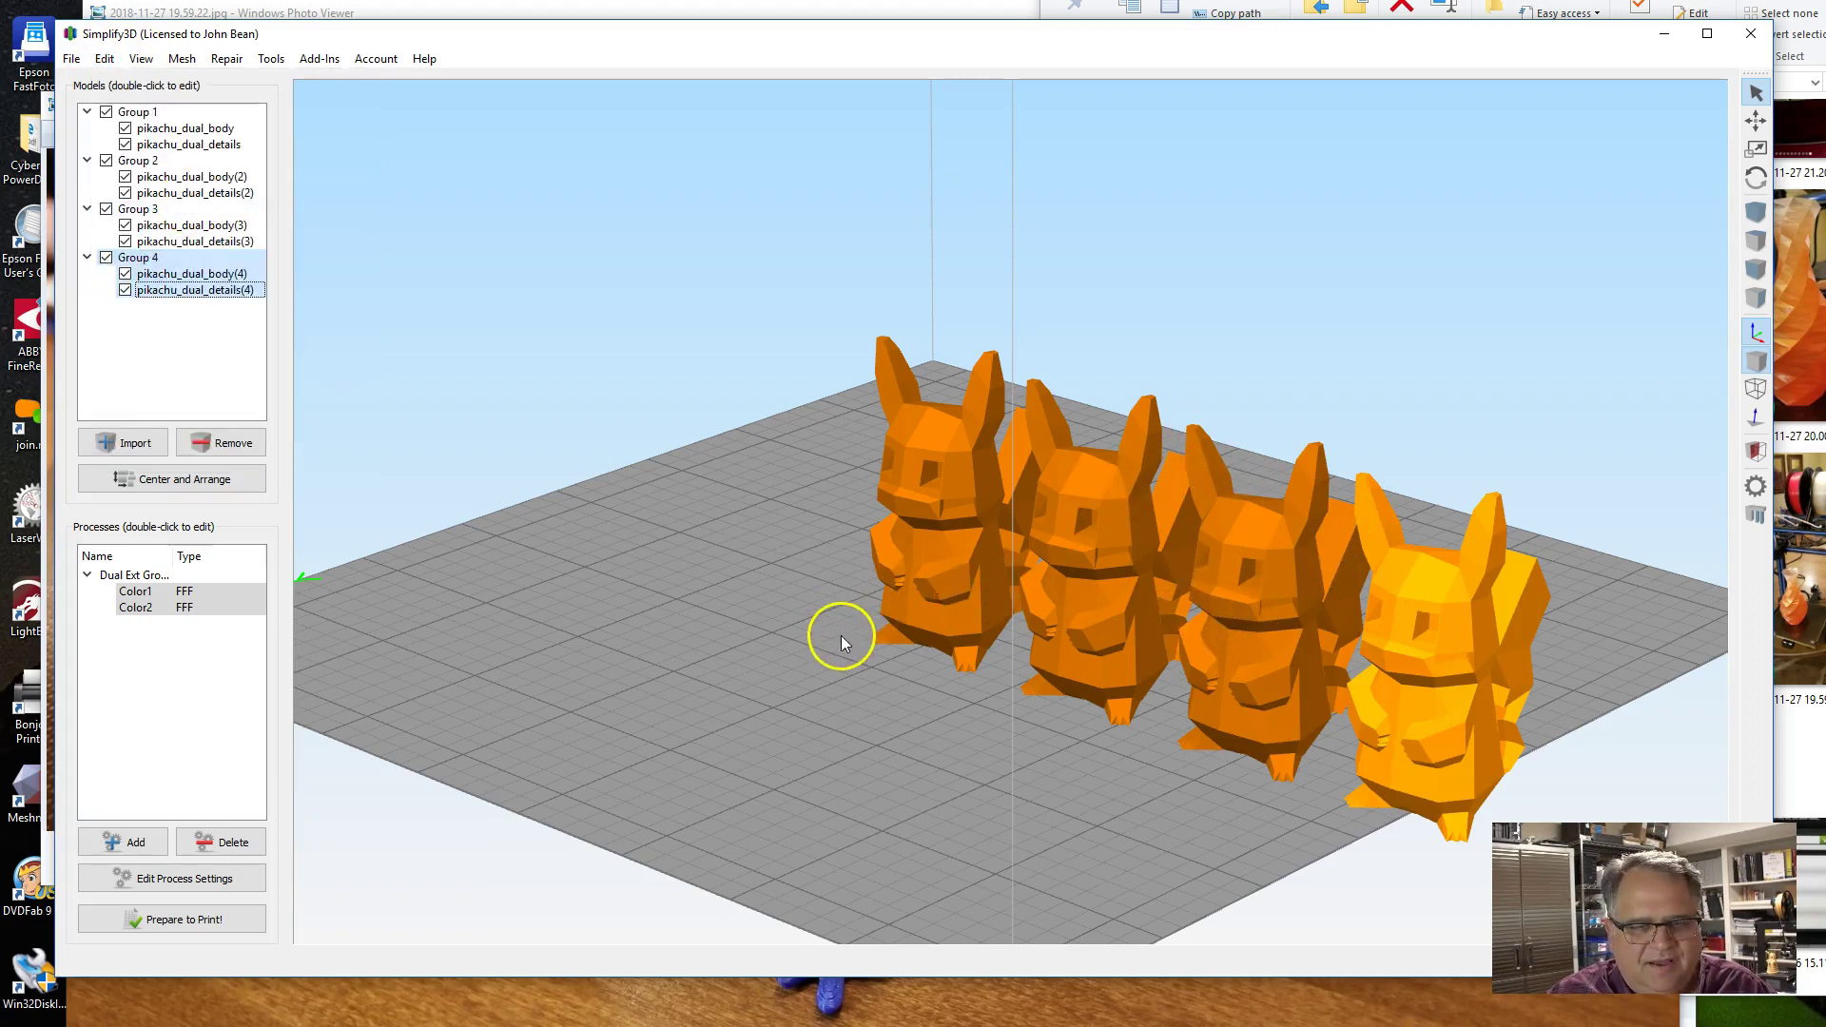
left_click(140, 611)
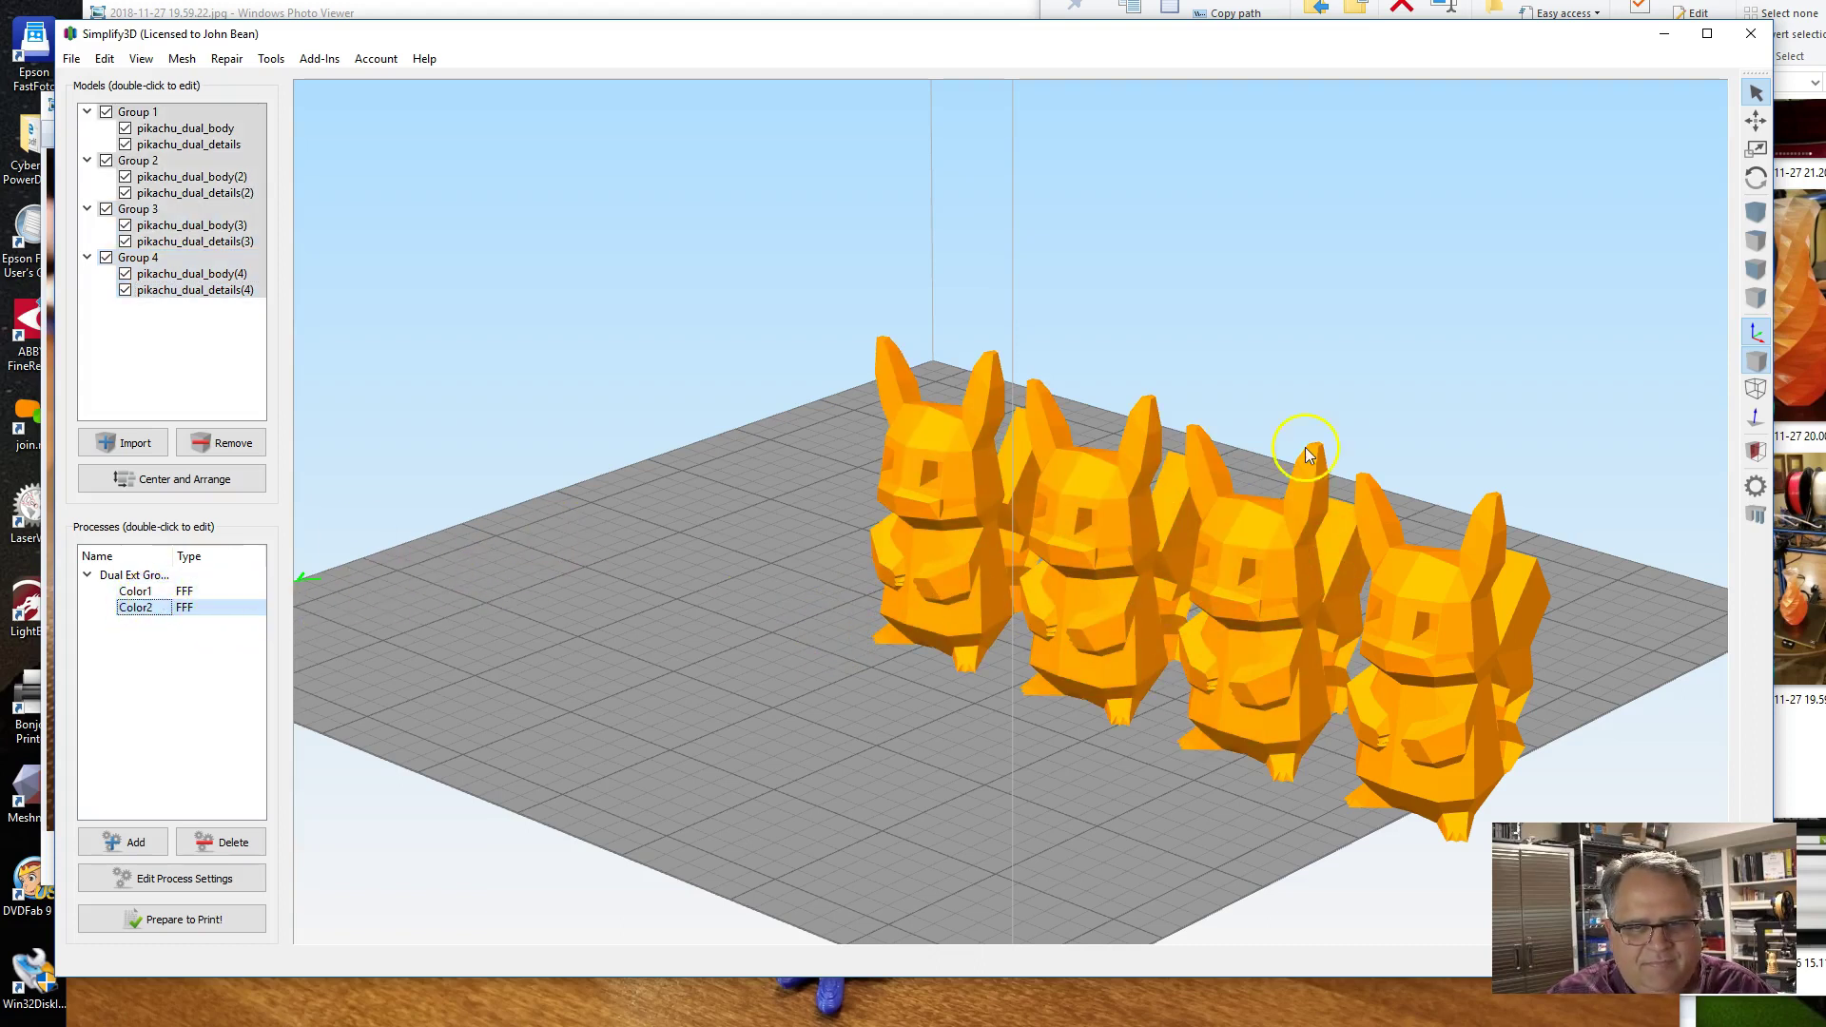
left_click(136, 592)
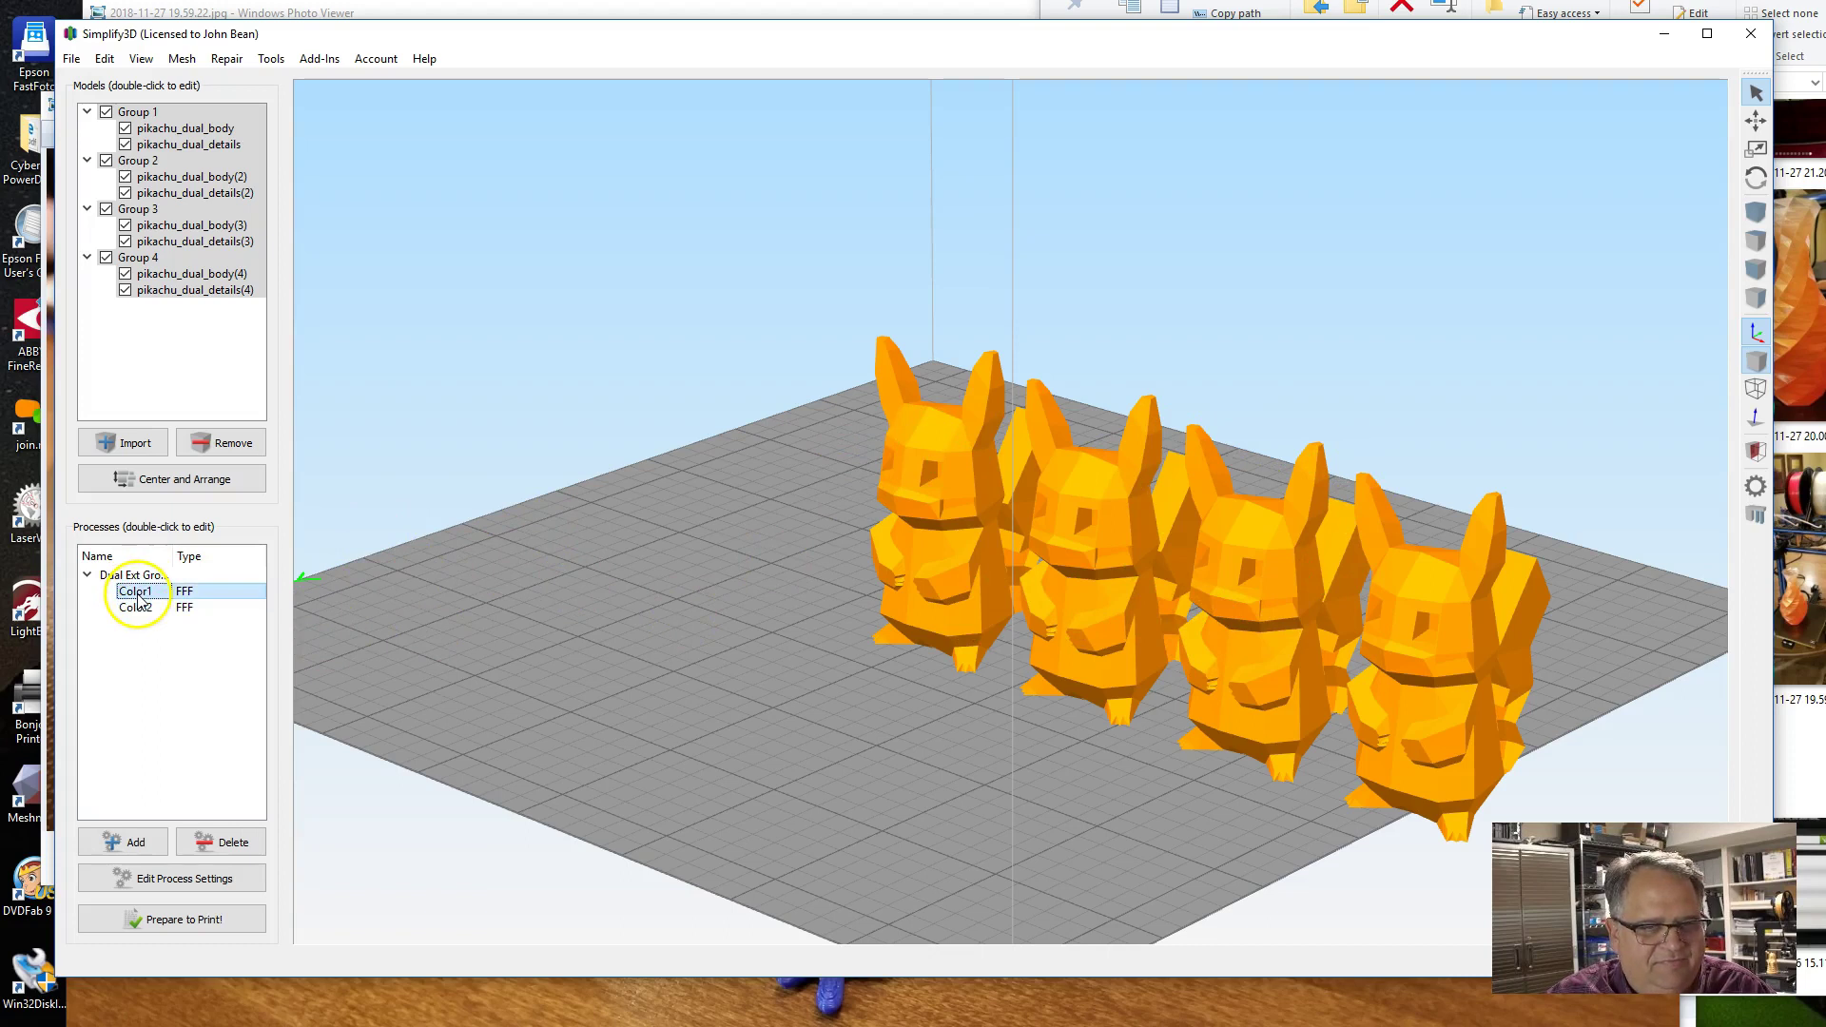
left_click(137, 609)
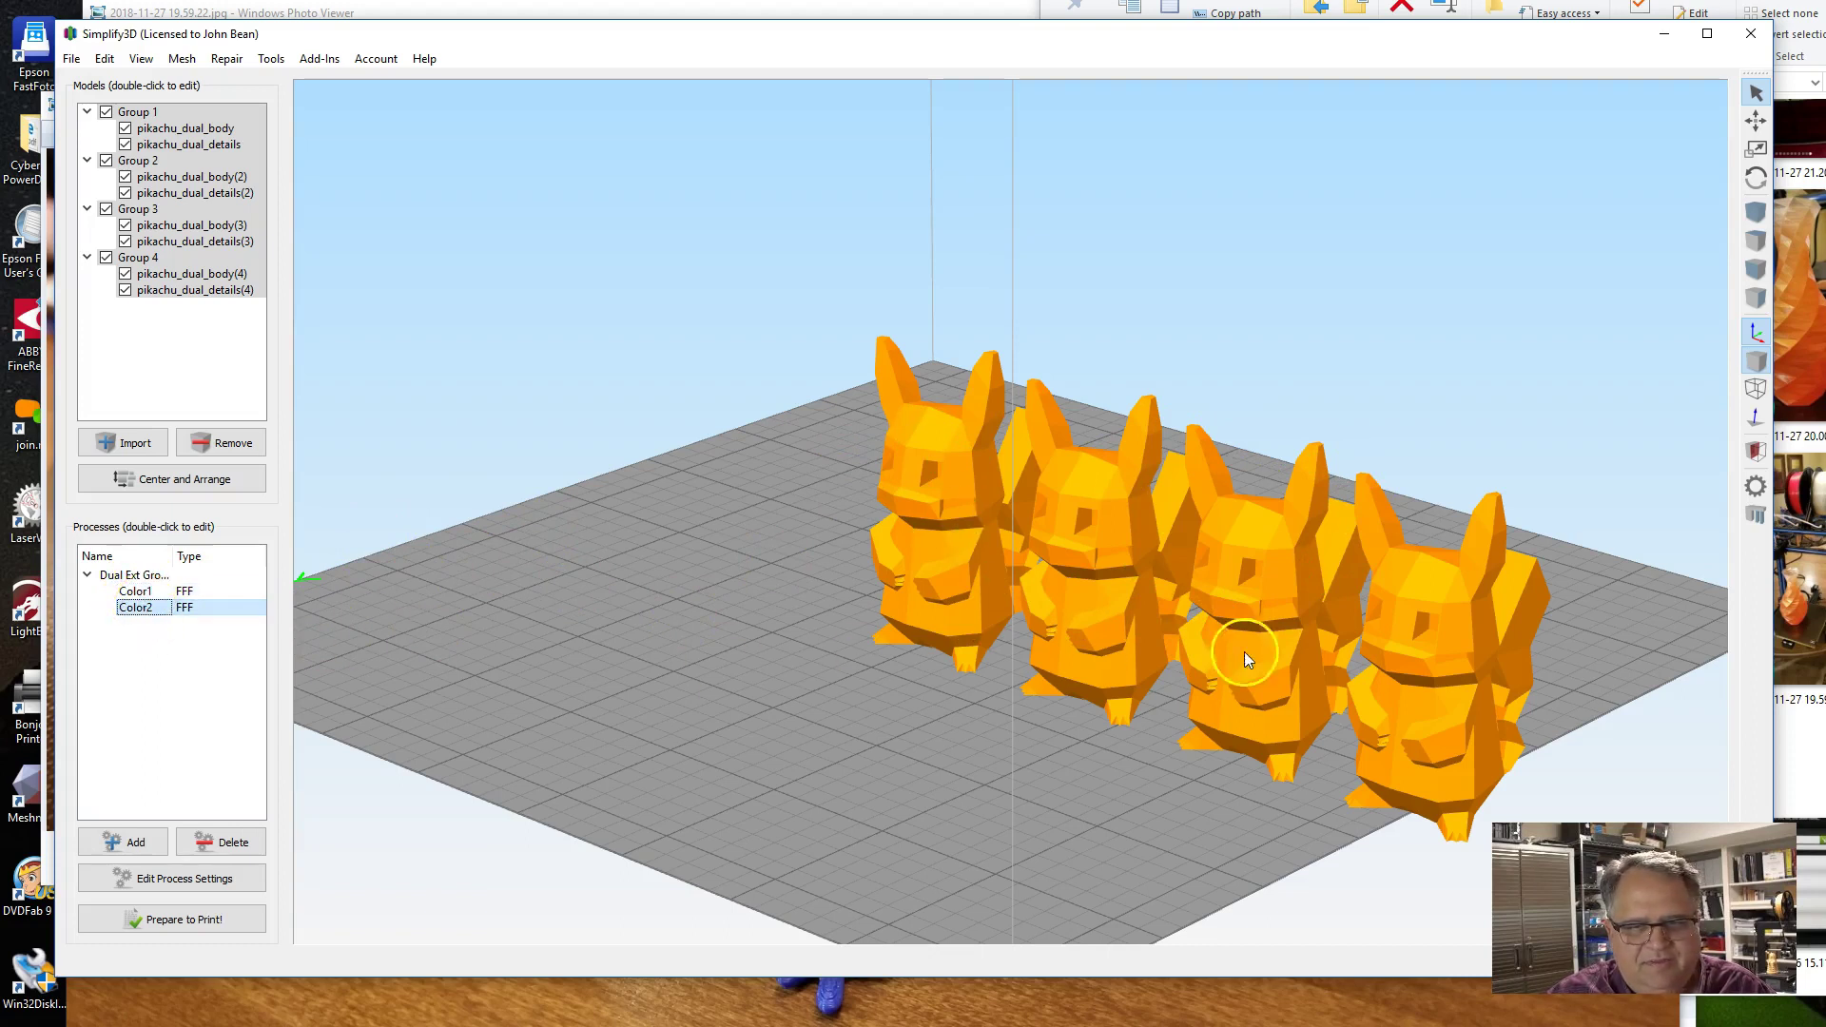
In the Dual Extrusion Wizard, move pikachu_dual_details, (2) and (3) to the Color 2 list.
left_click(275, 63)
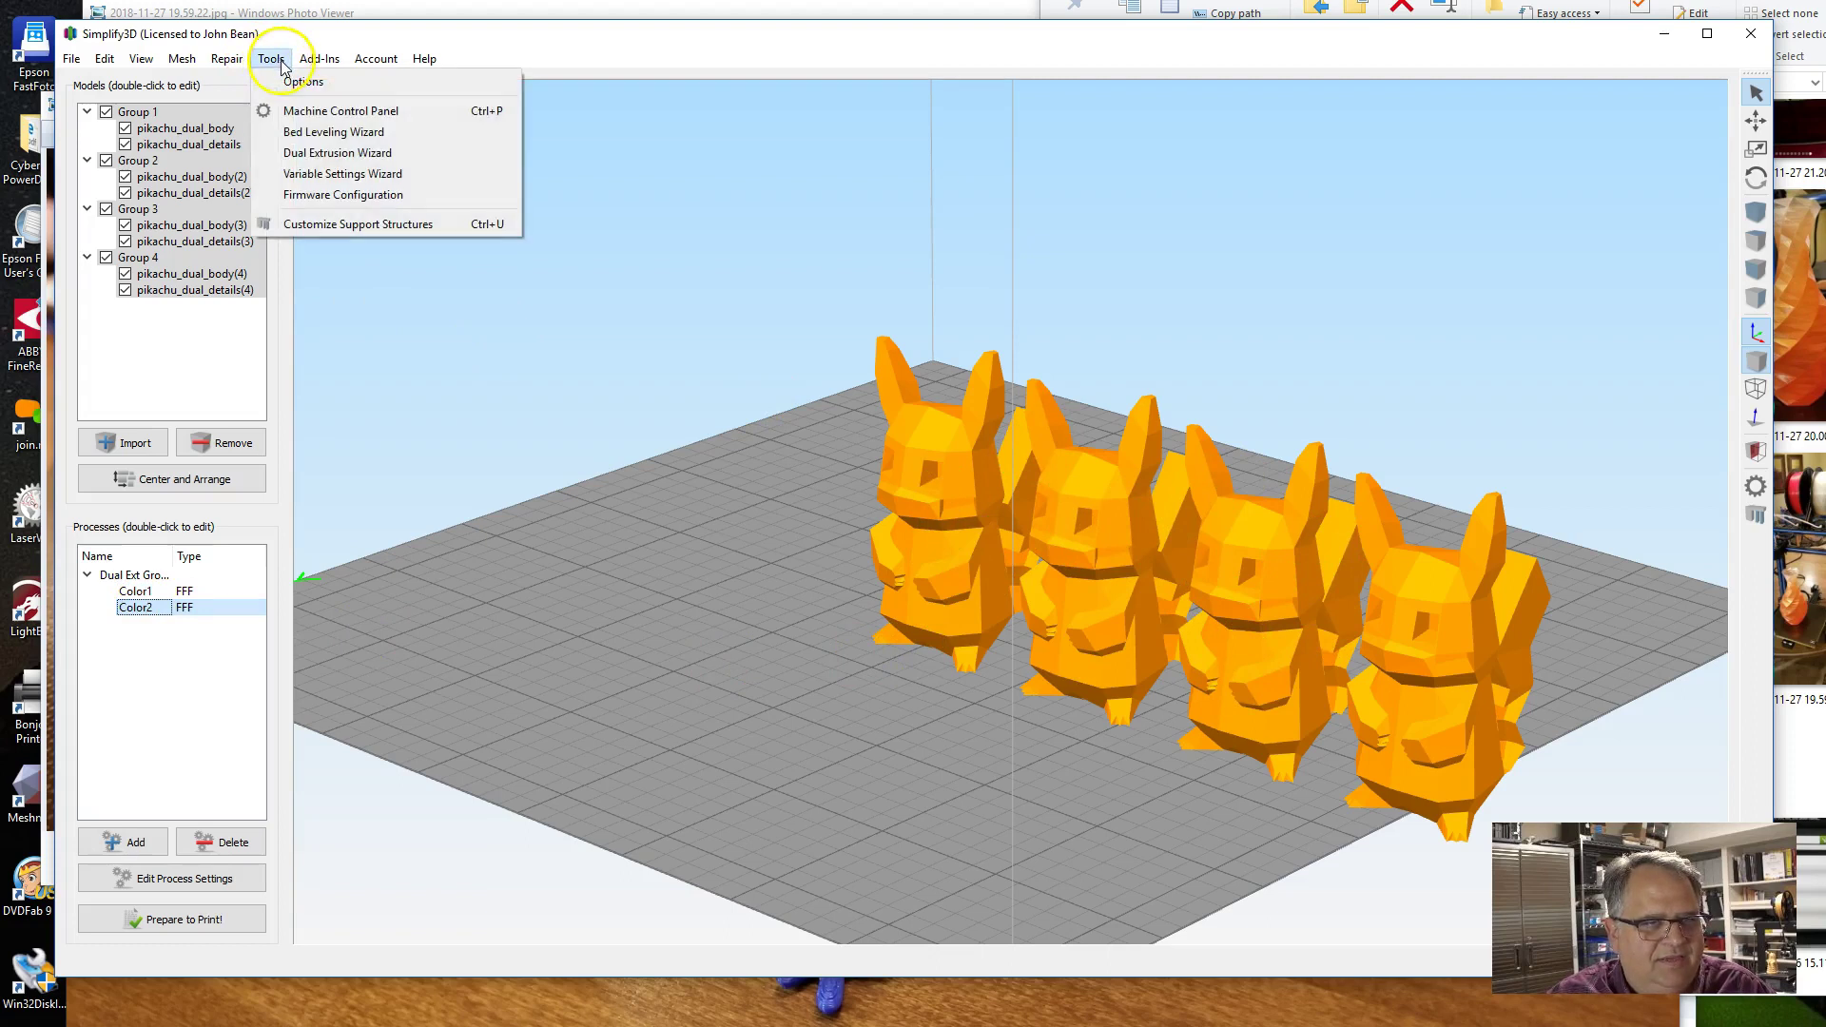
left_click(348, 154)
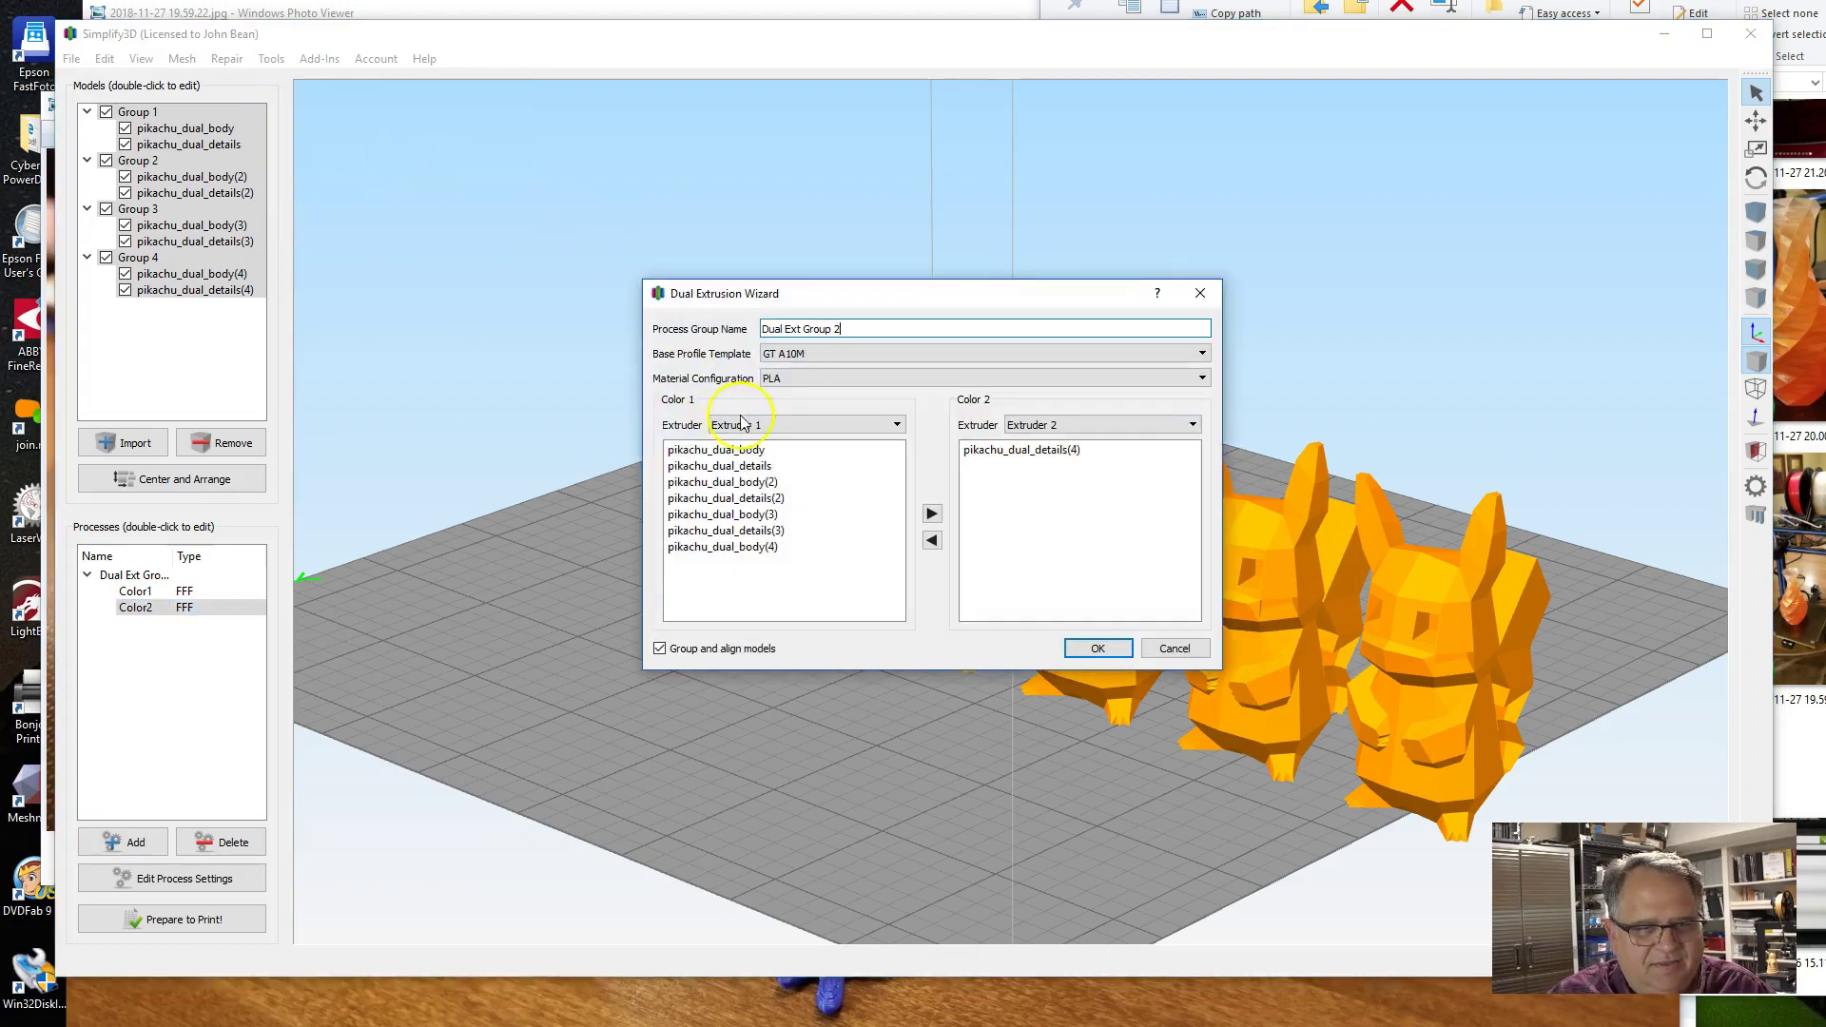
left_click(751, 466)
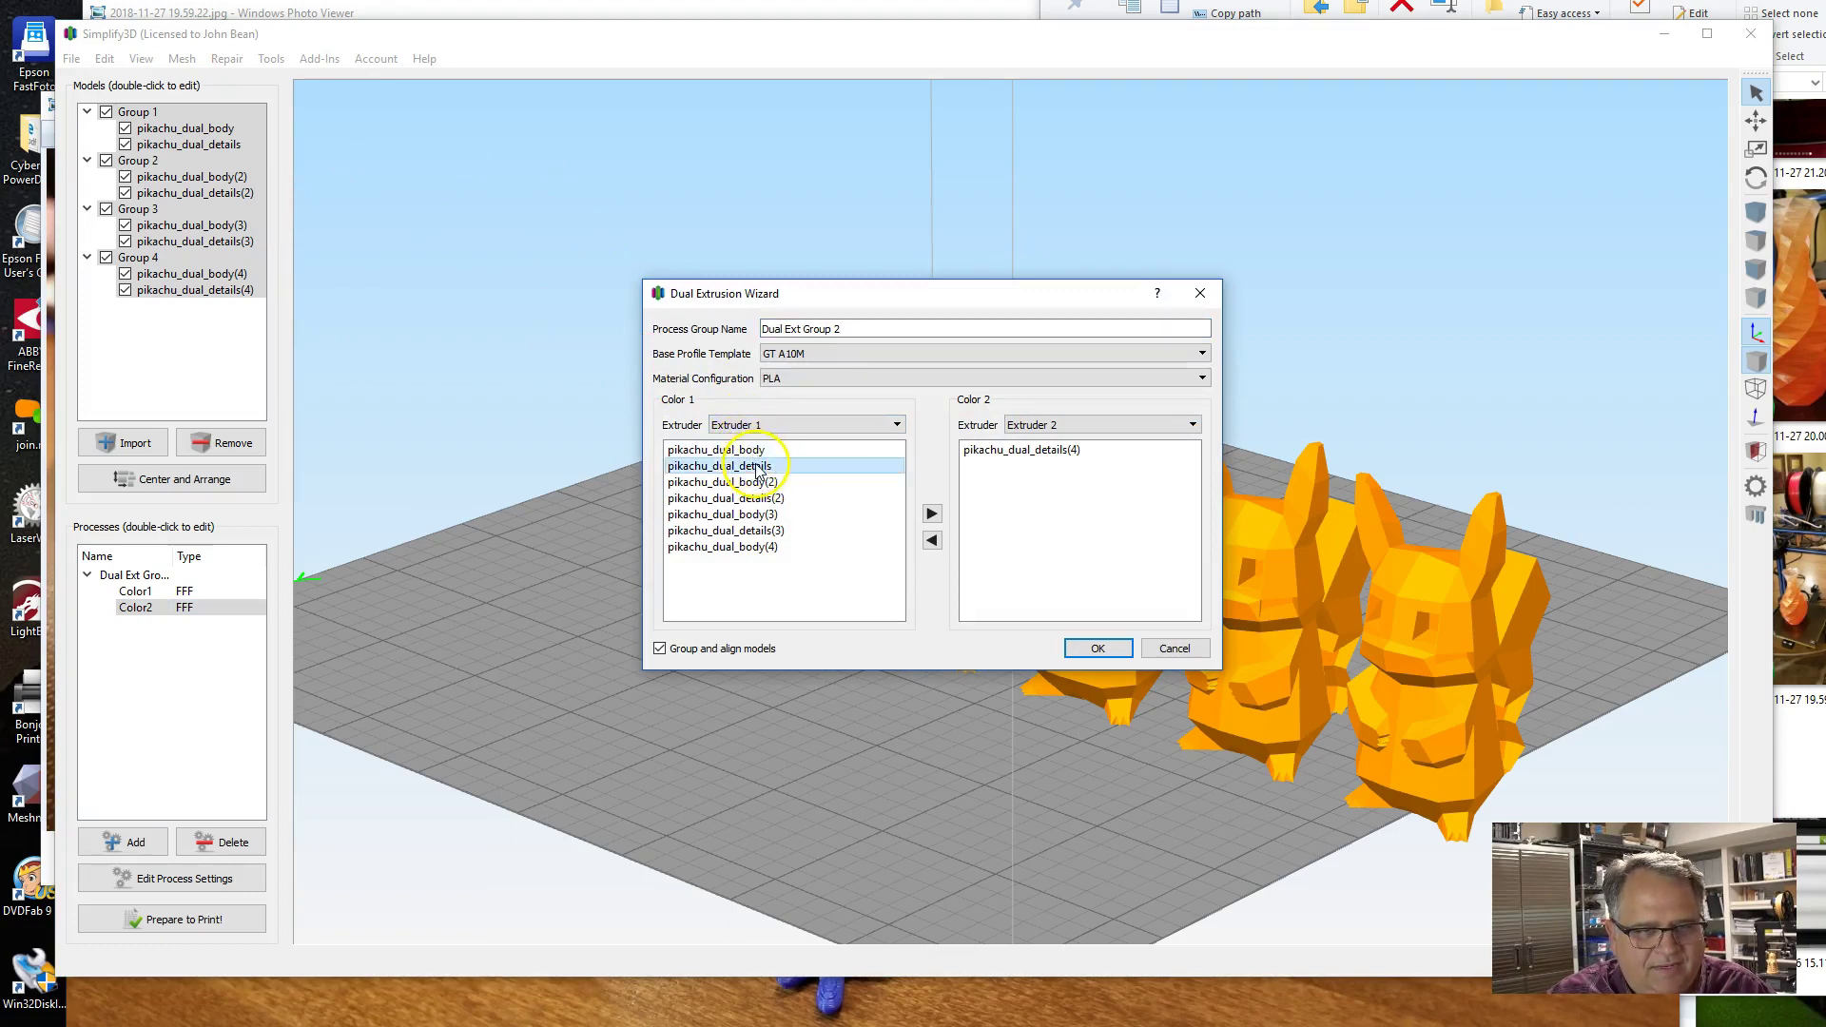
left_click(932, 515)
left_click(820, 482)
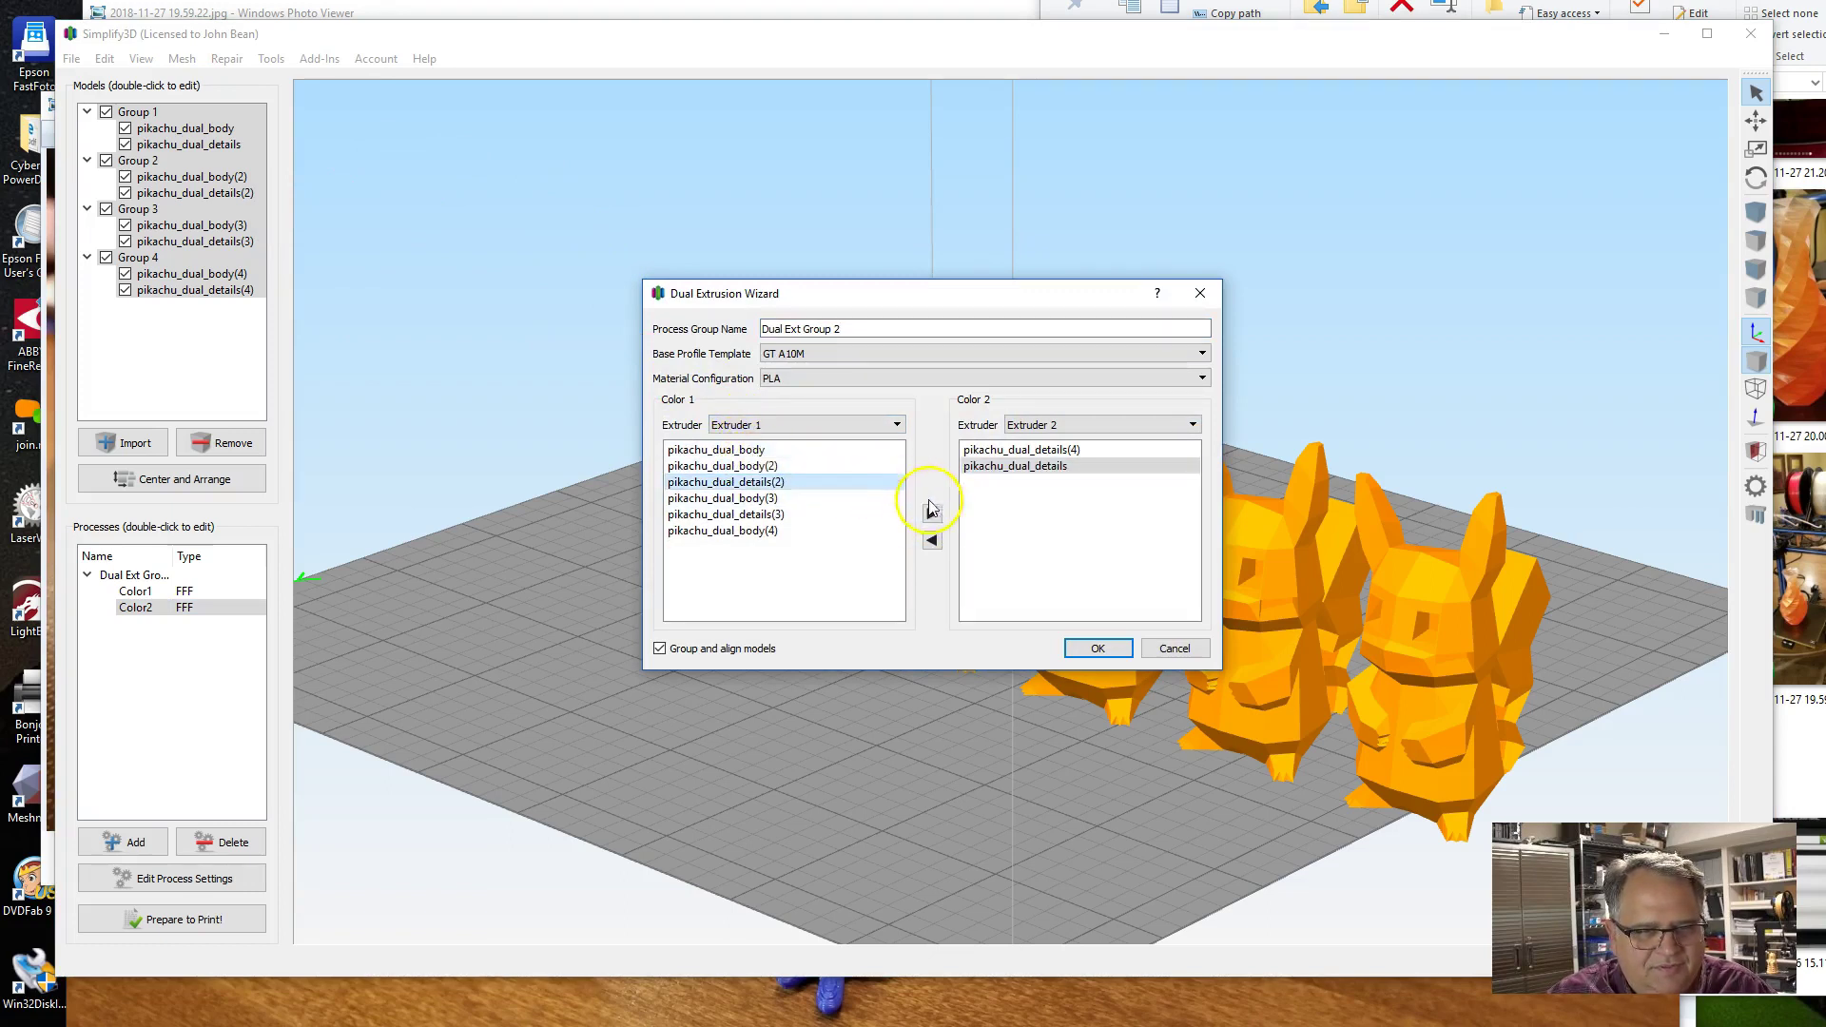
left_click(932, 515)
left_click(866, 498)
left_click(932, 514)
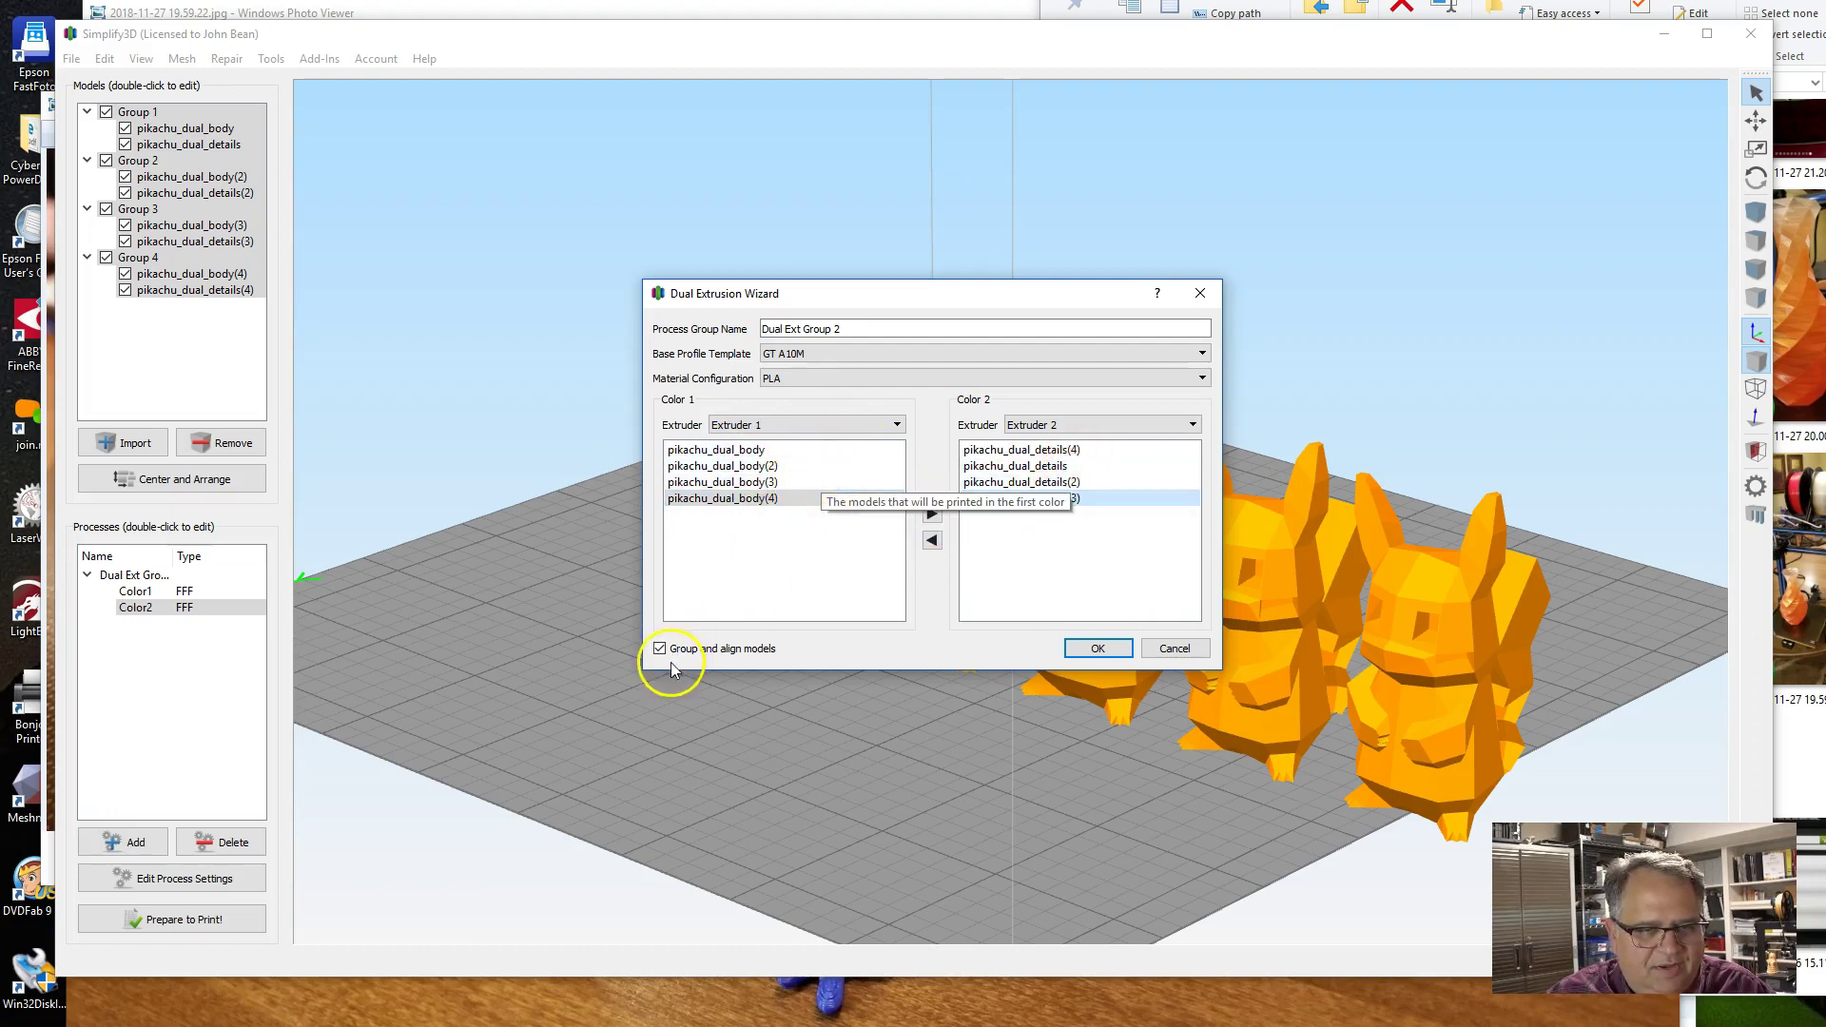
Confirm the color assignments, Center and Arrange the Pikachus, and select both Color1 and Color2 processes.
left_click(1099, 647)
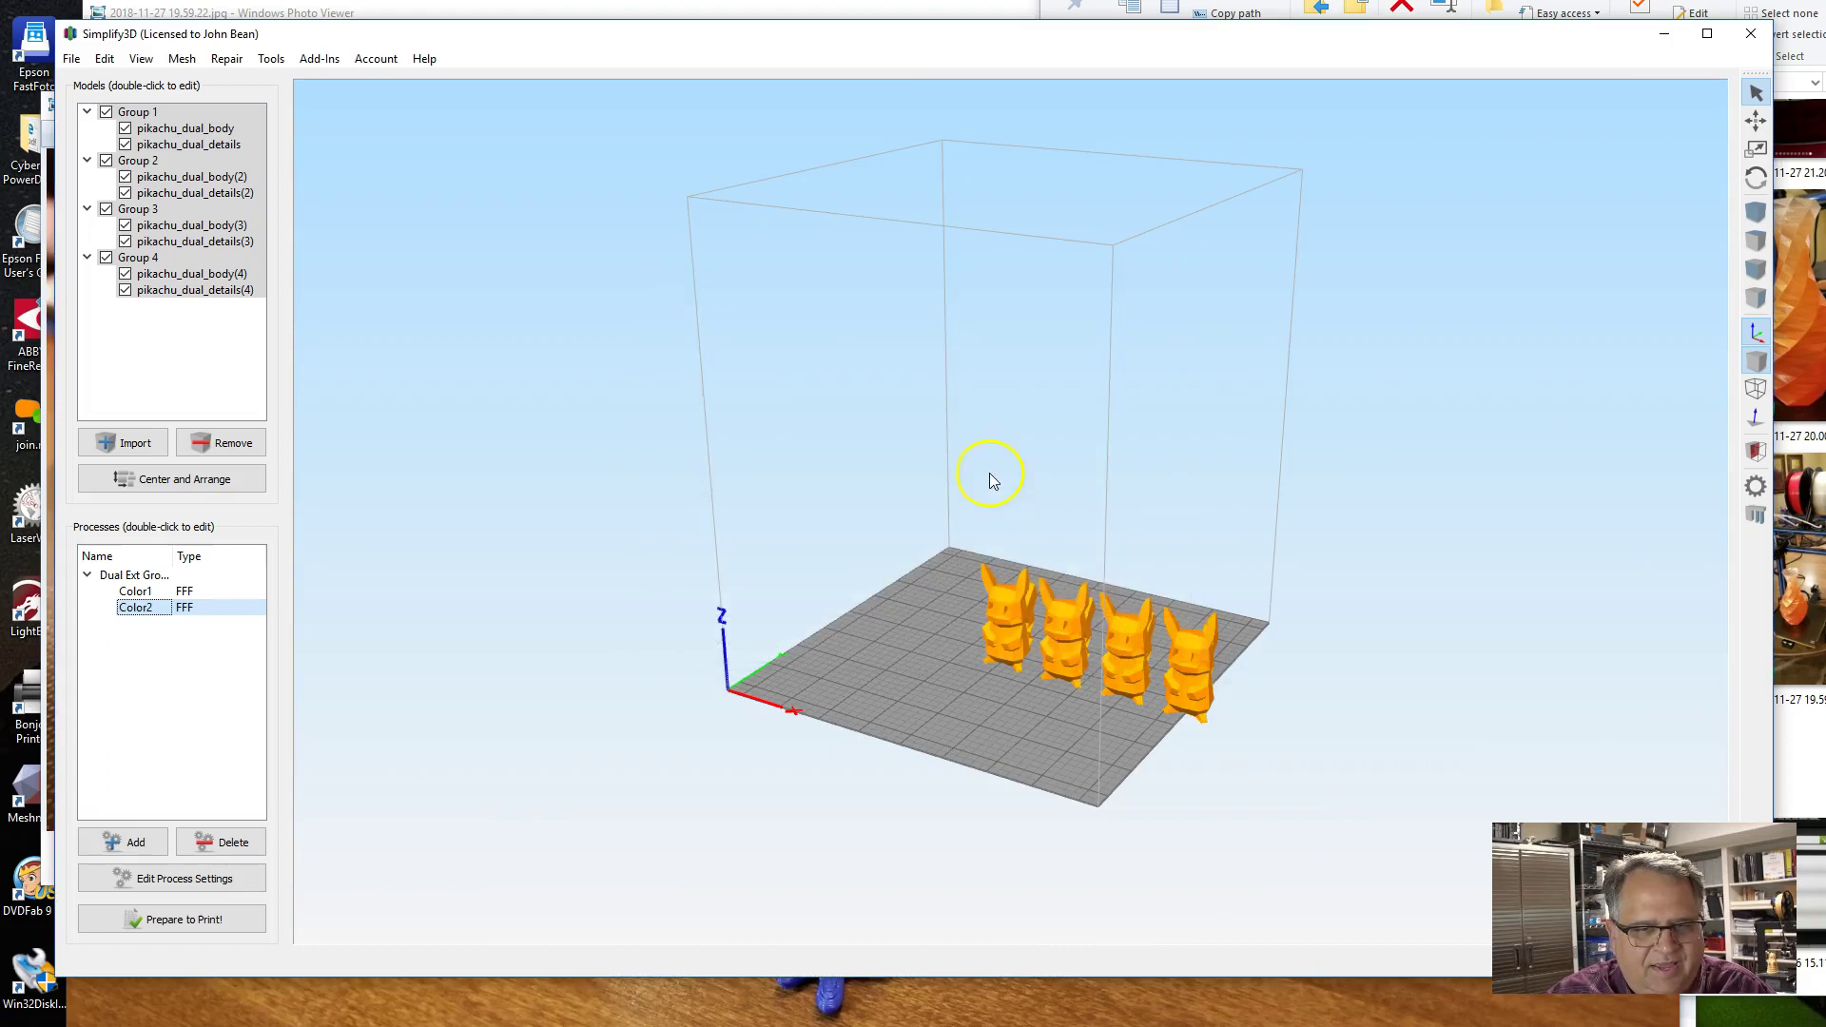
left_click(219, 483)
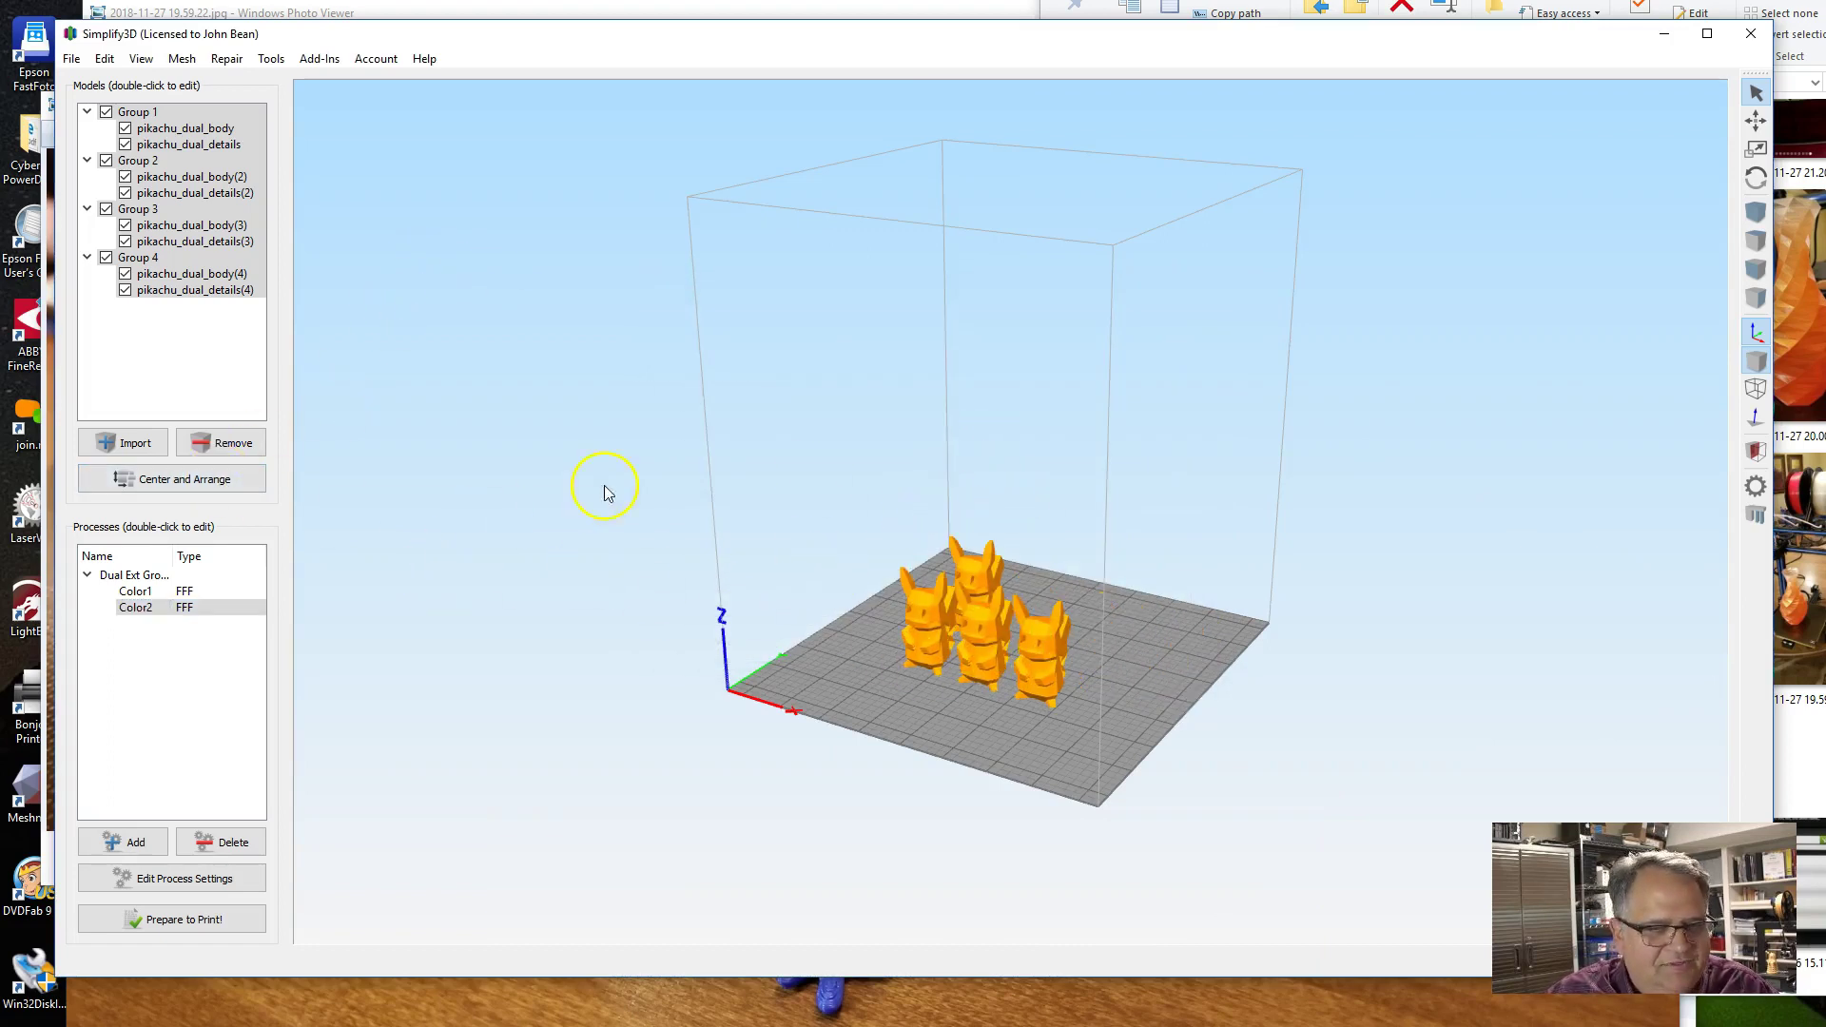
double_click(211, 606)
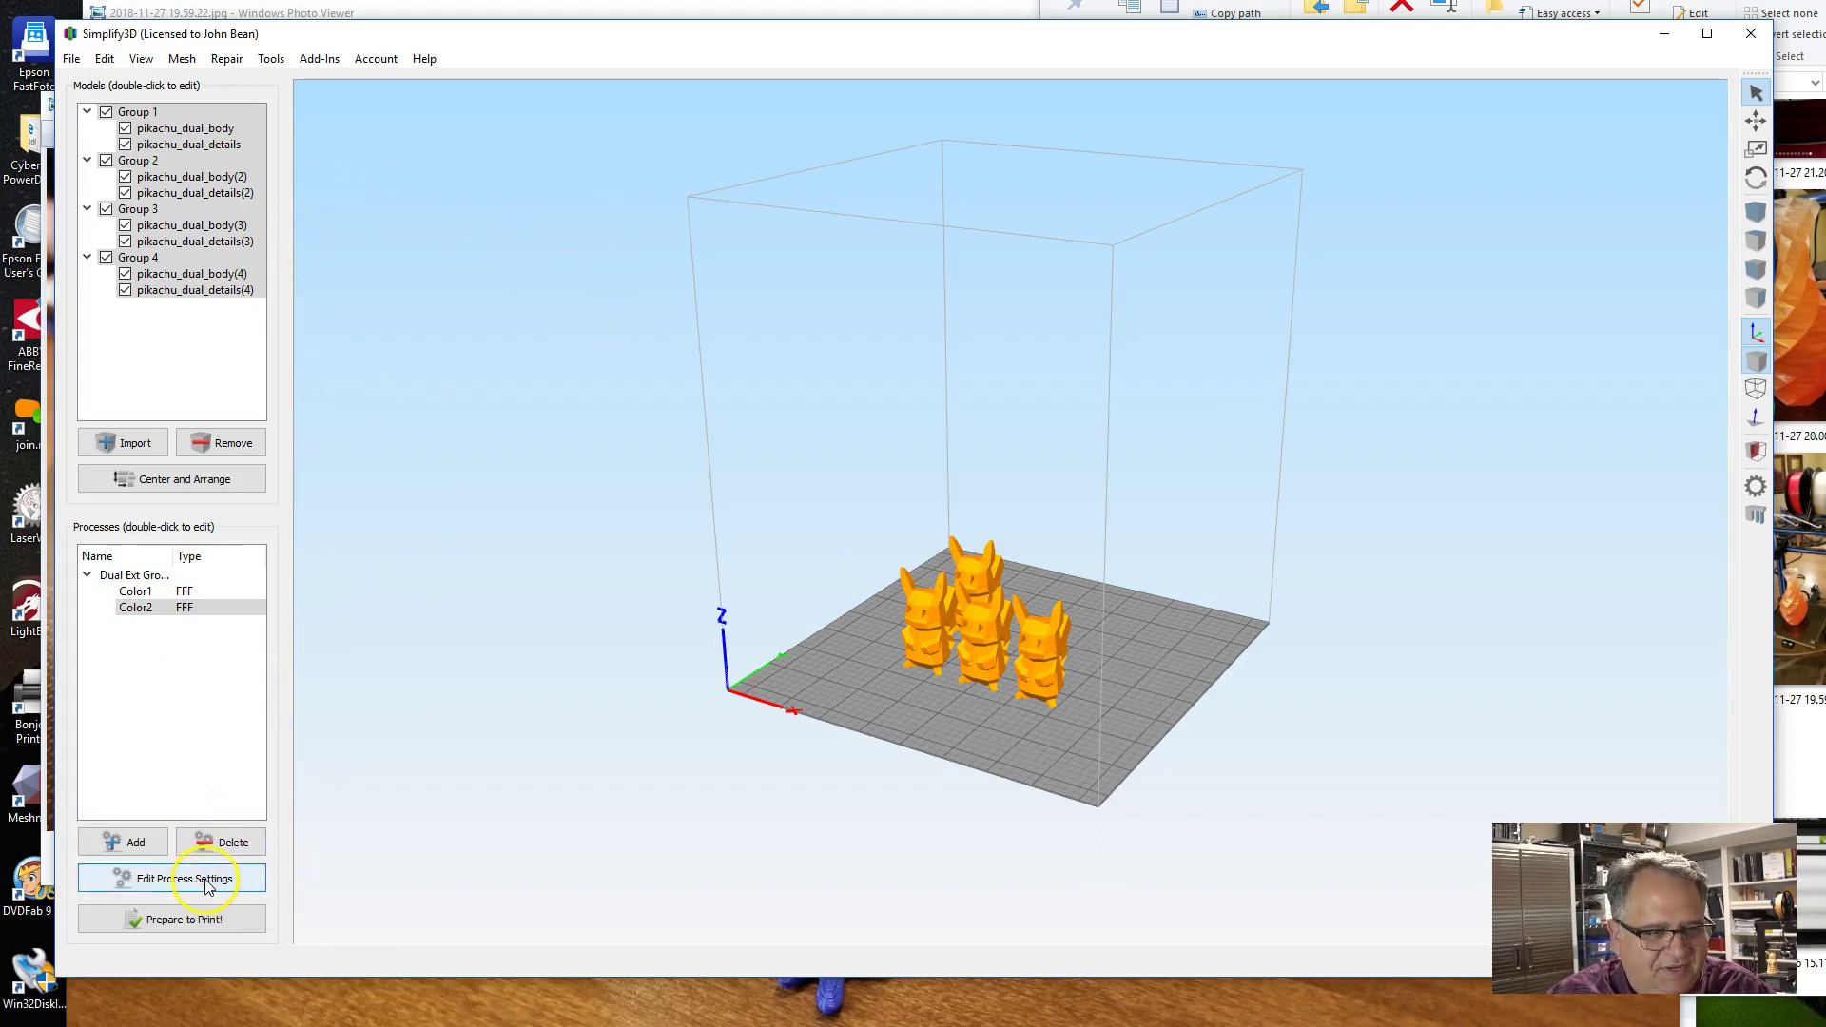
left_click(133, 592, "shift")
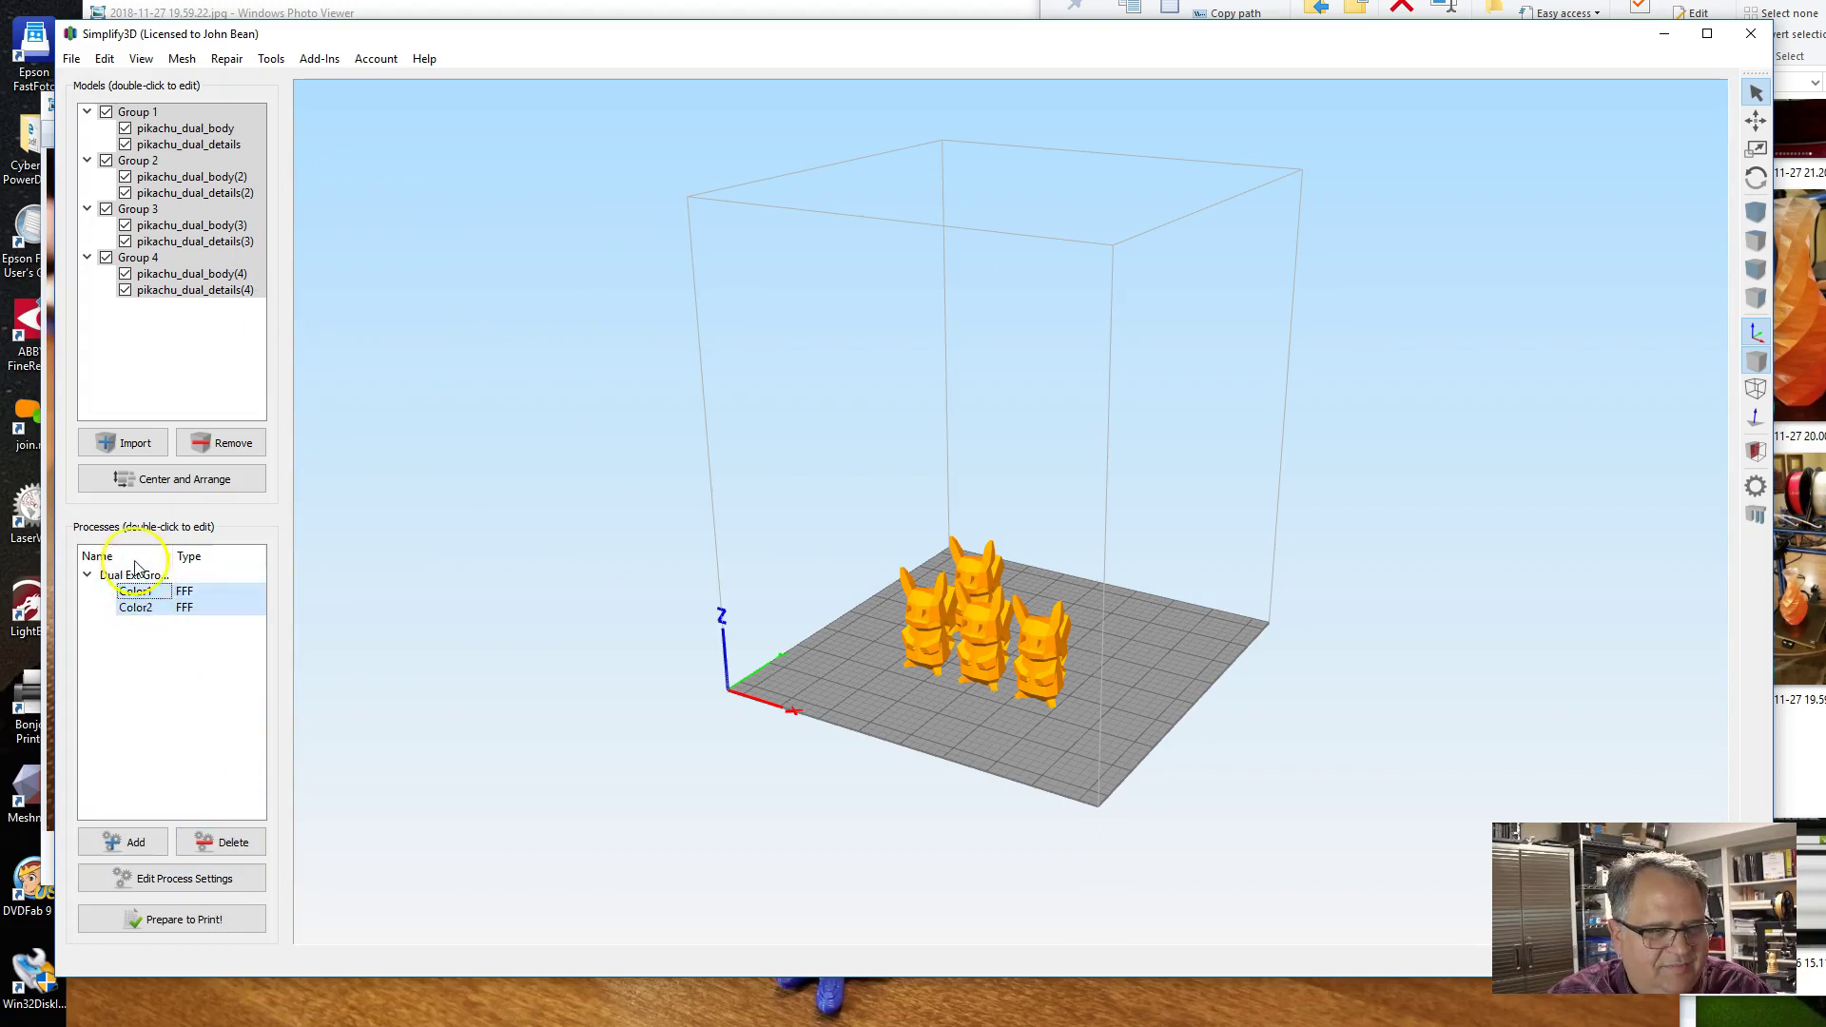
Set the Extruder 2 retraction distance to 4.00 mm.
left_click(200, 877)
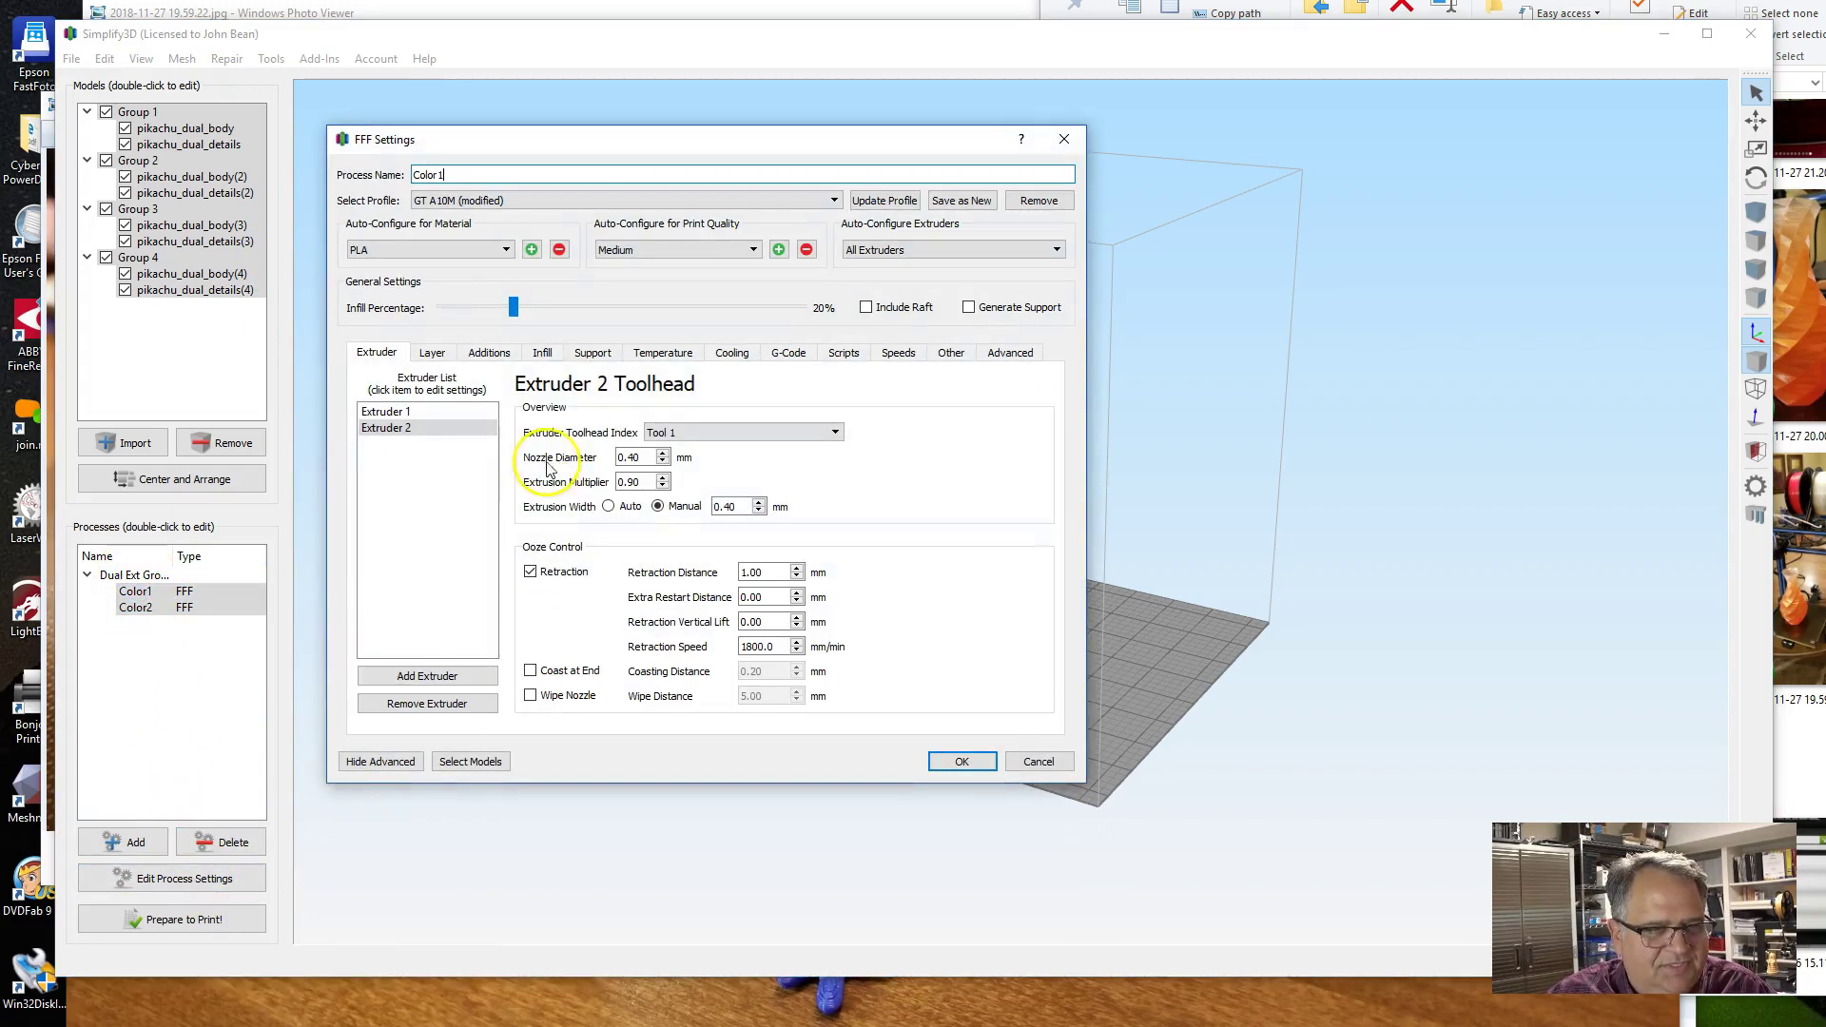
left_click(449, 411)
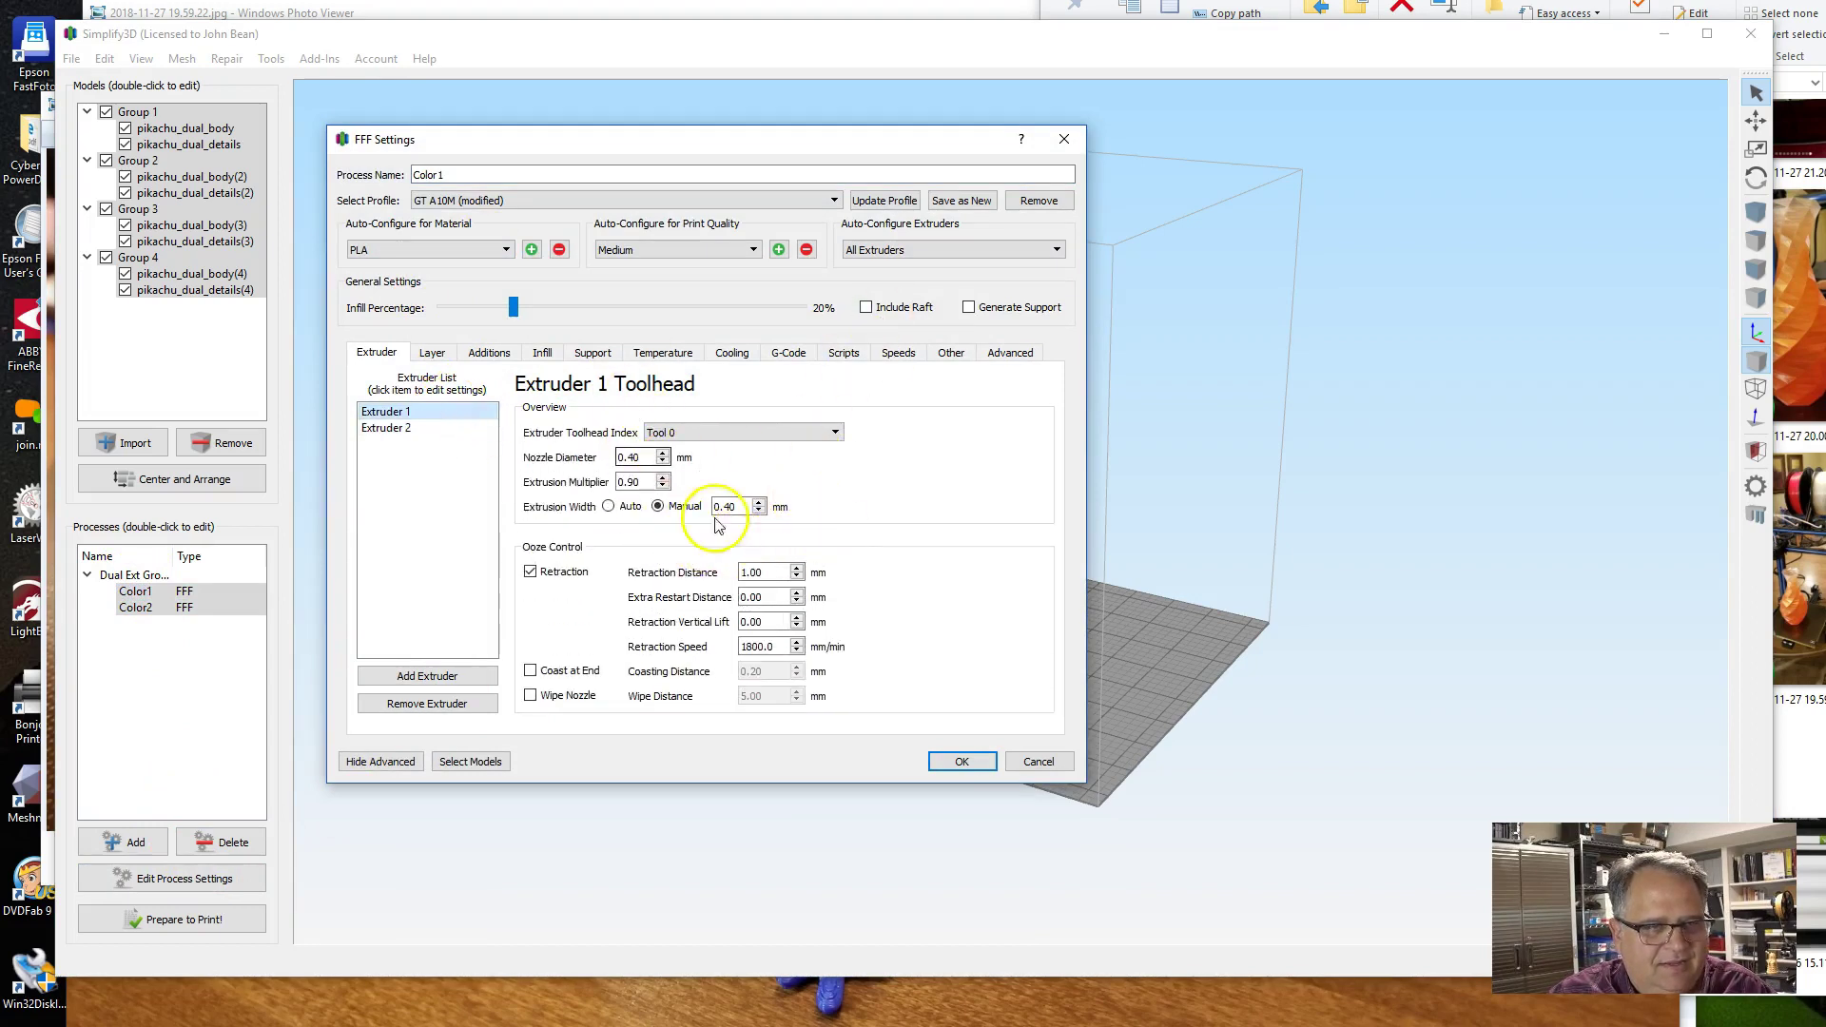
left_click_drag(742, 572, 738, 578)
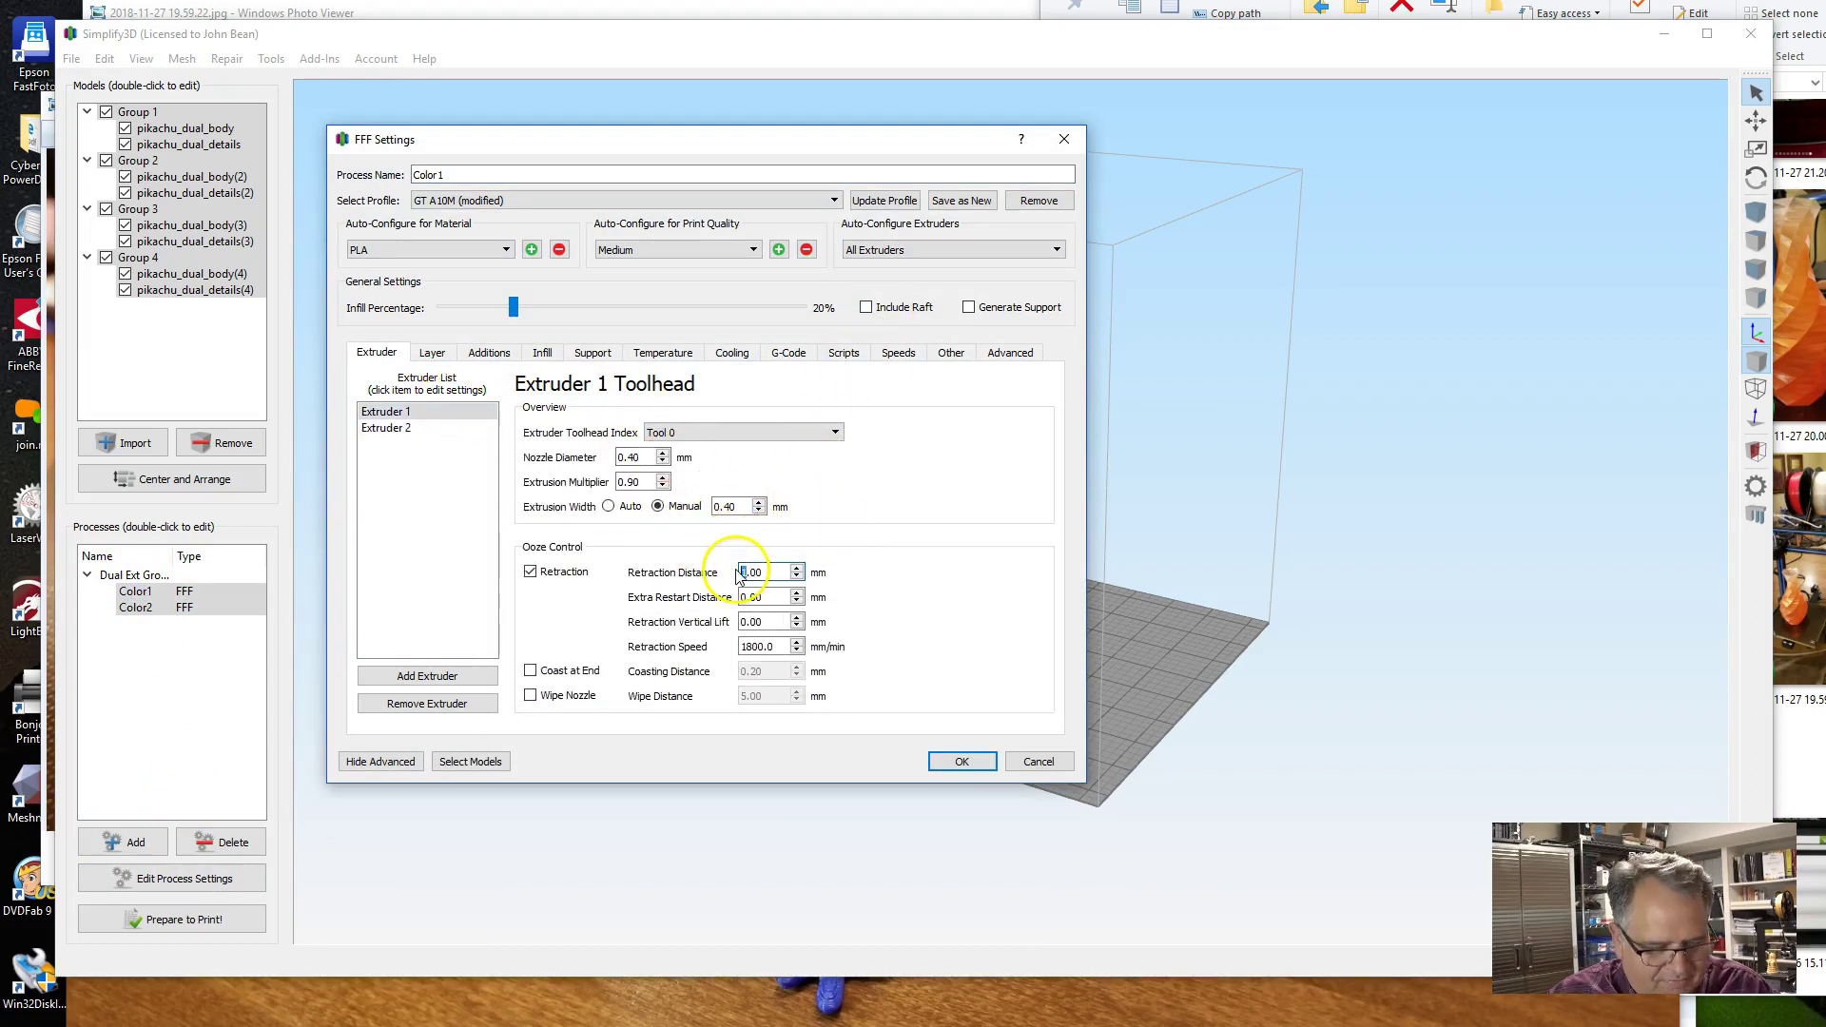
left_click(381, 427)
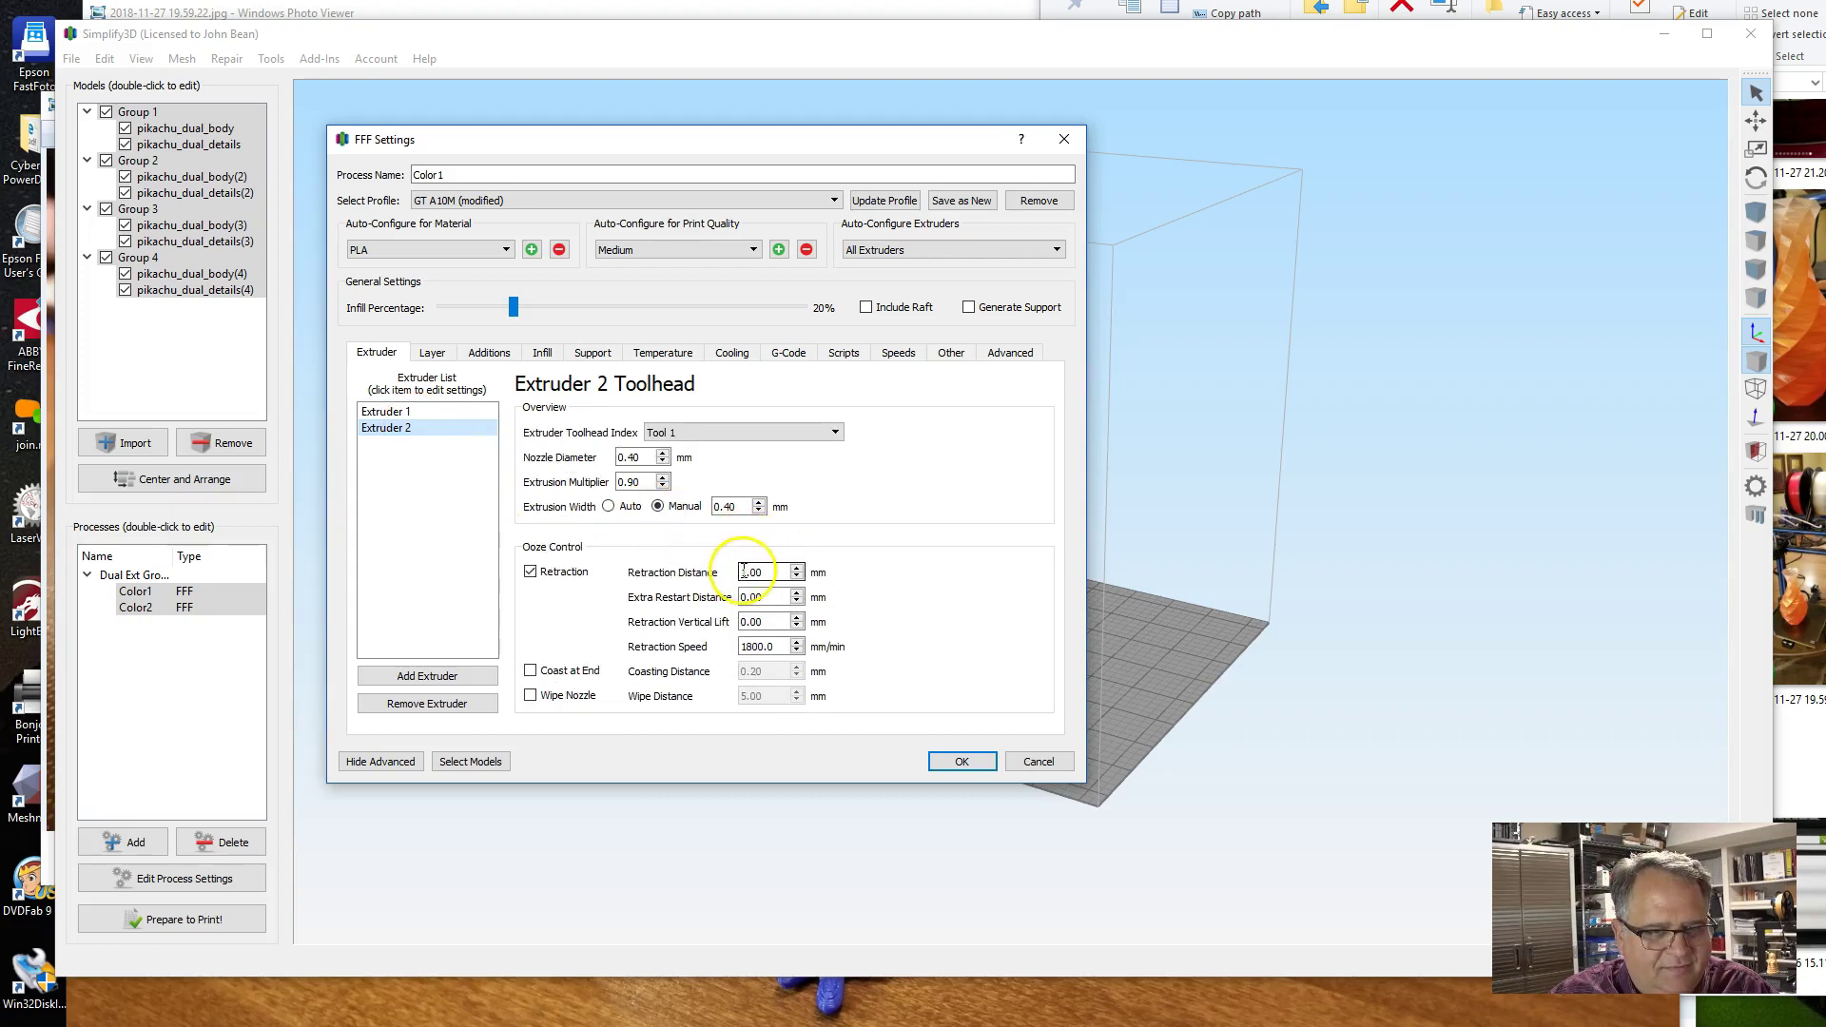
type("4")
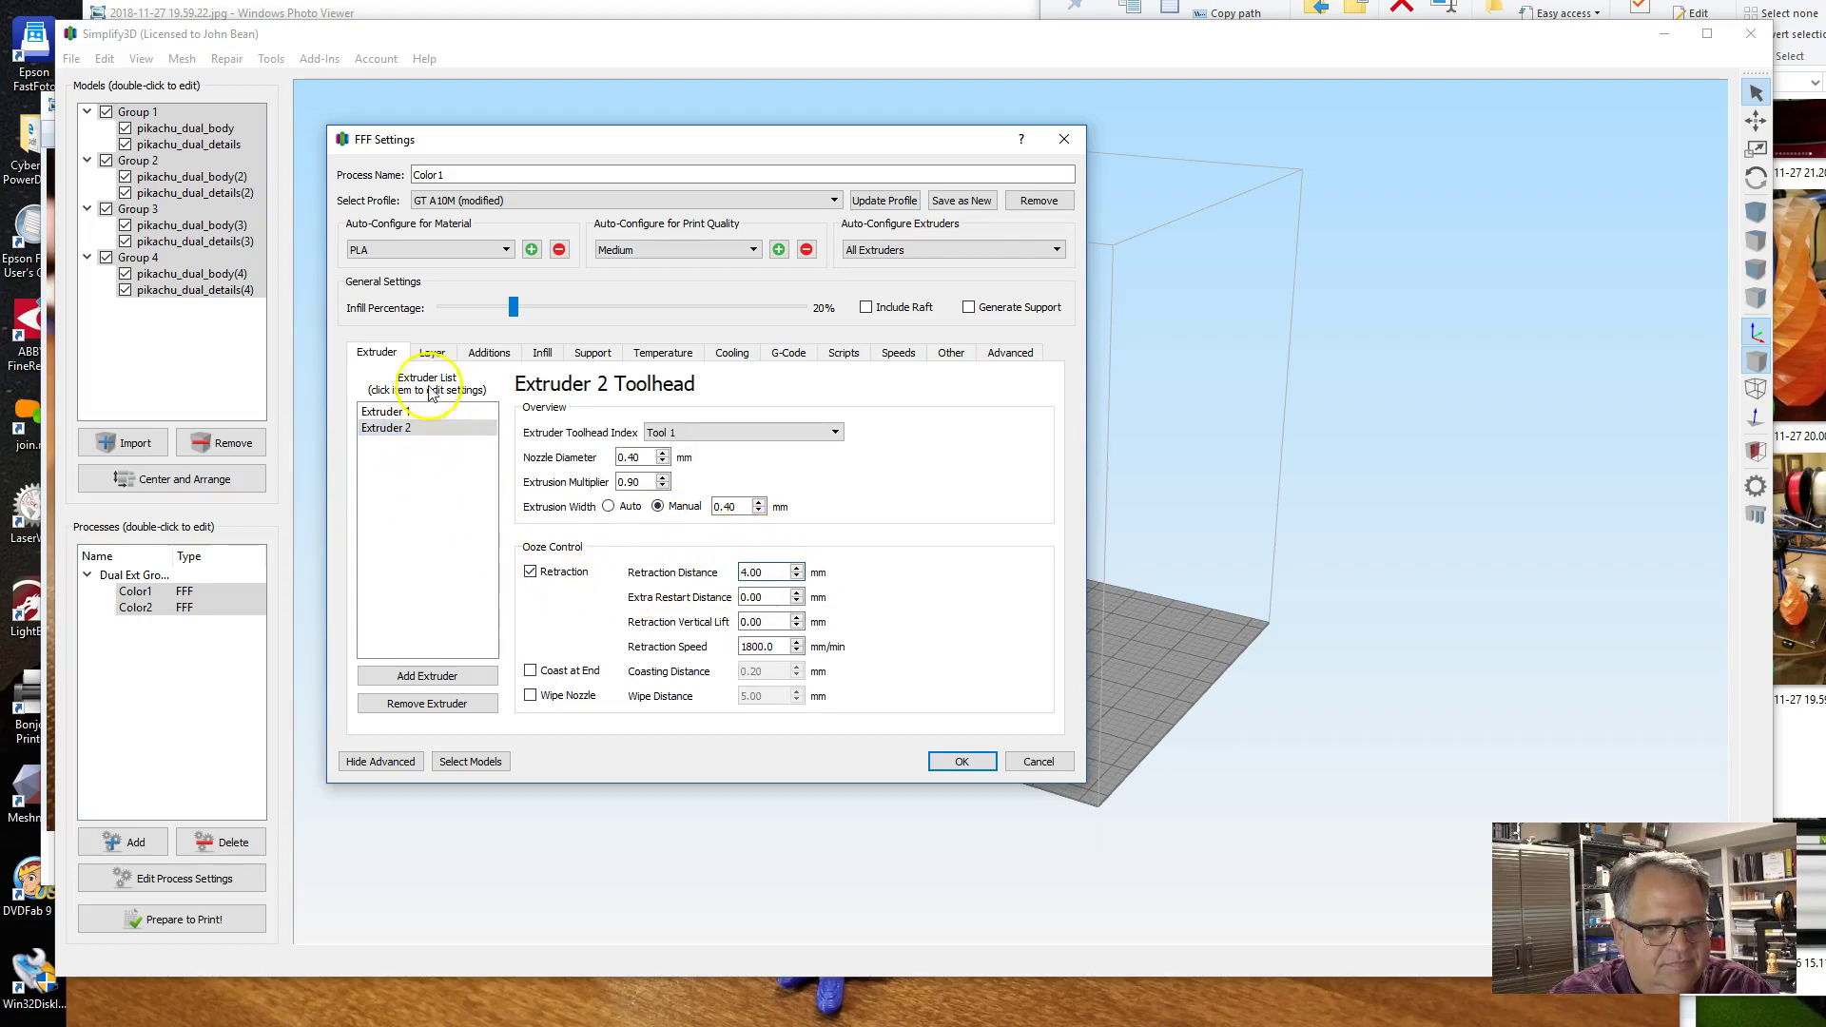
Replace the ooze shield with a 14 mm prime pillar at 120% speed and a one-outline skirt.
left_click(489, 354)
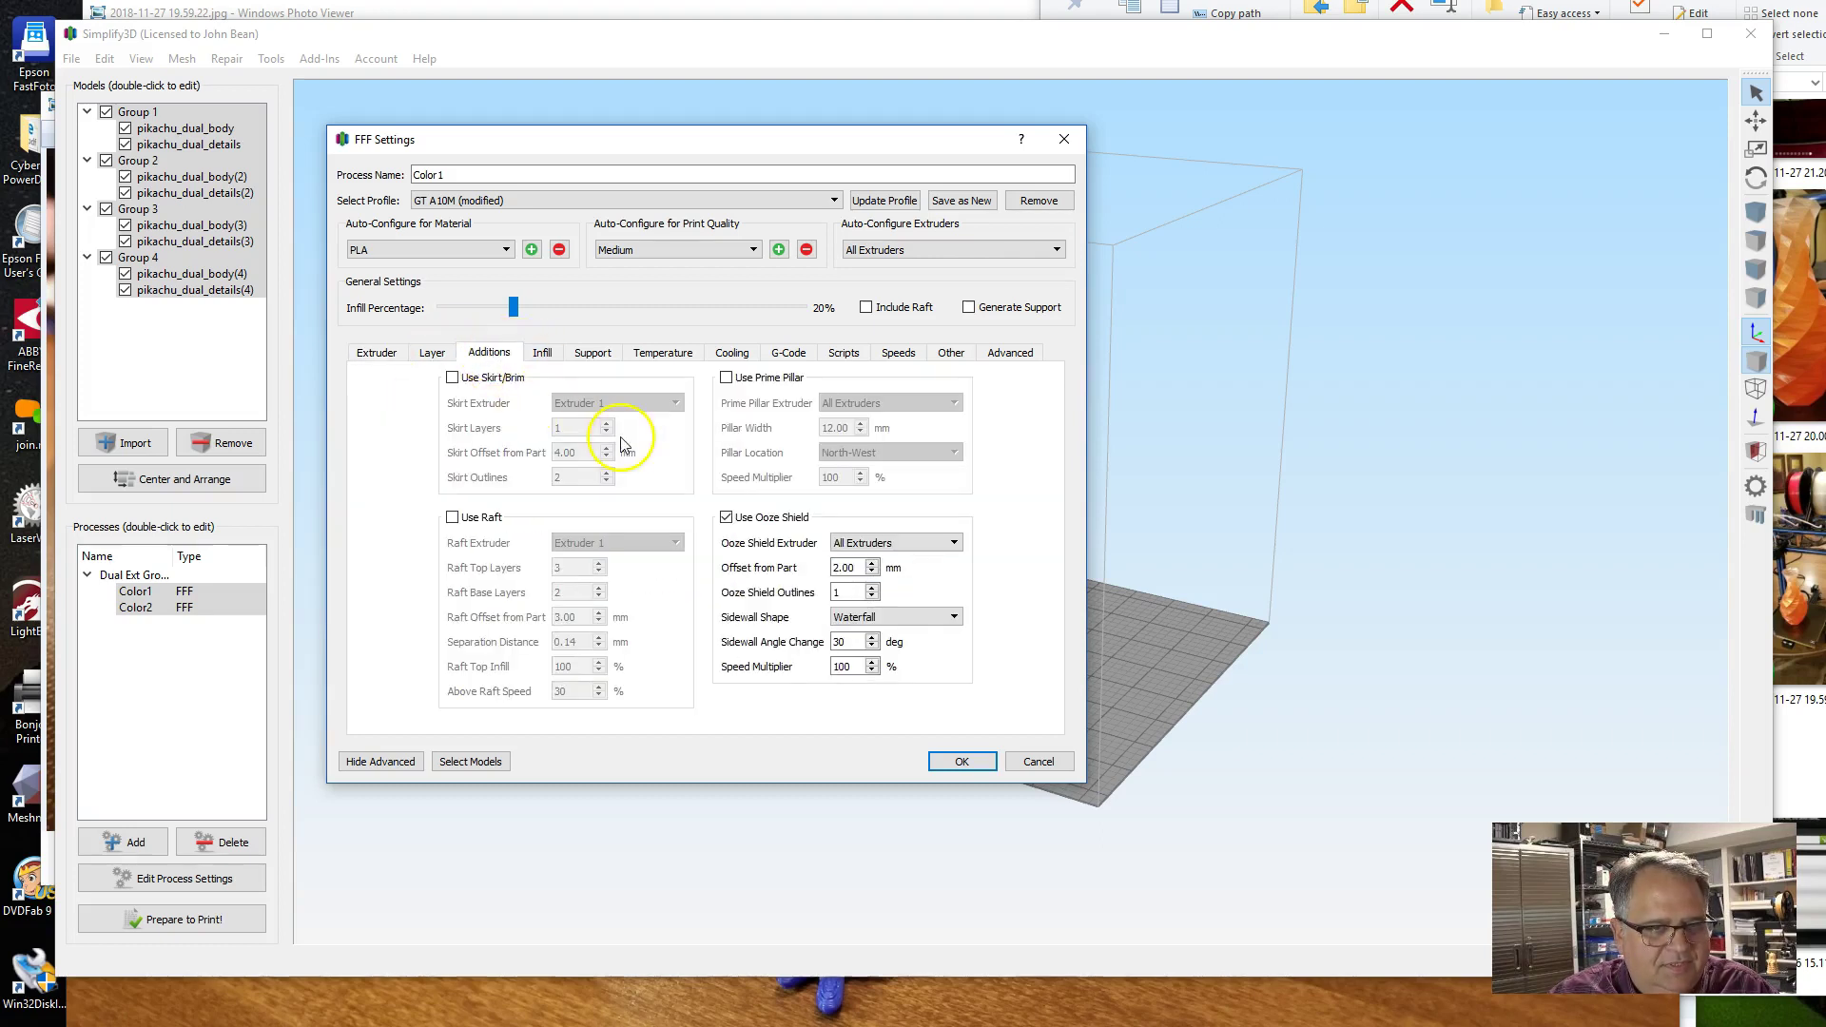
left_click(726, 517)
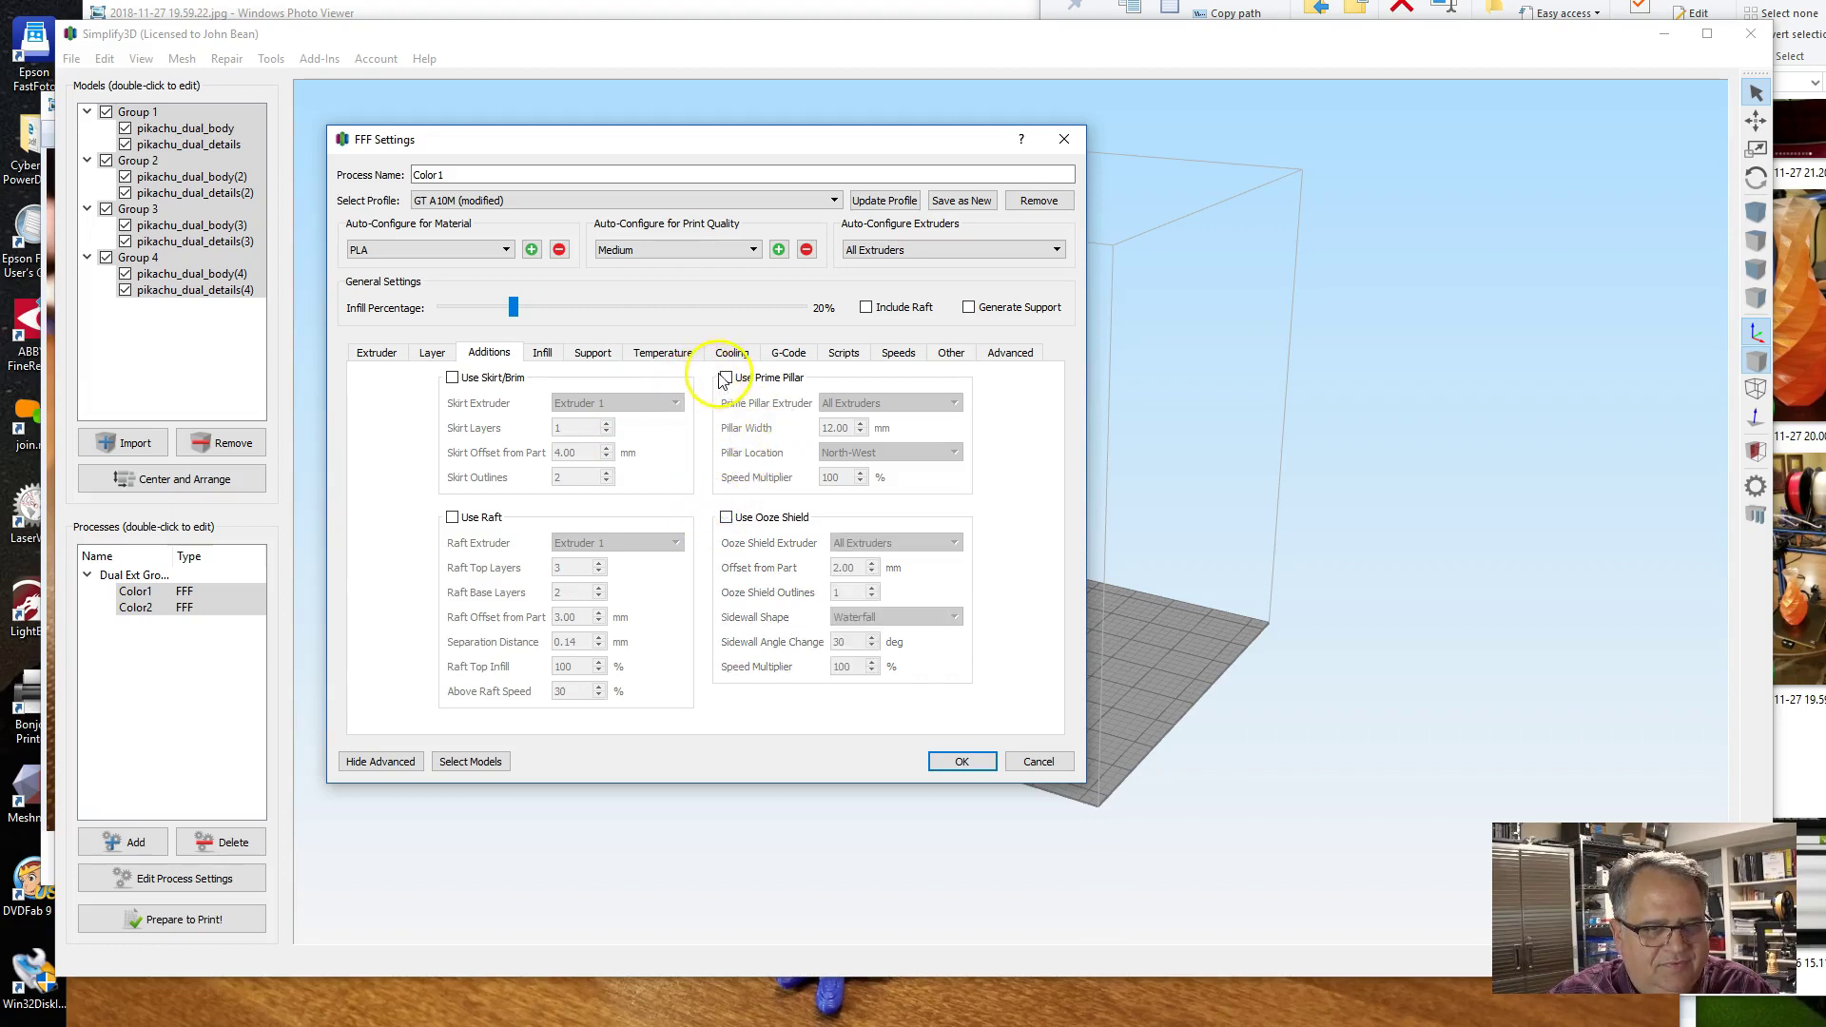
left_click(727, 378)
double_click(856, 428)
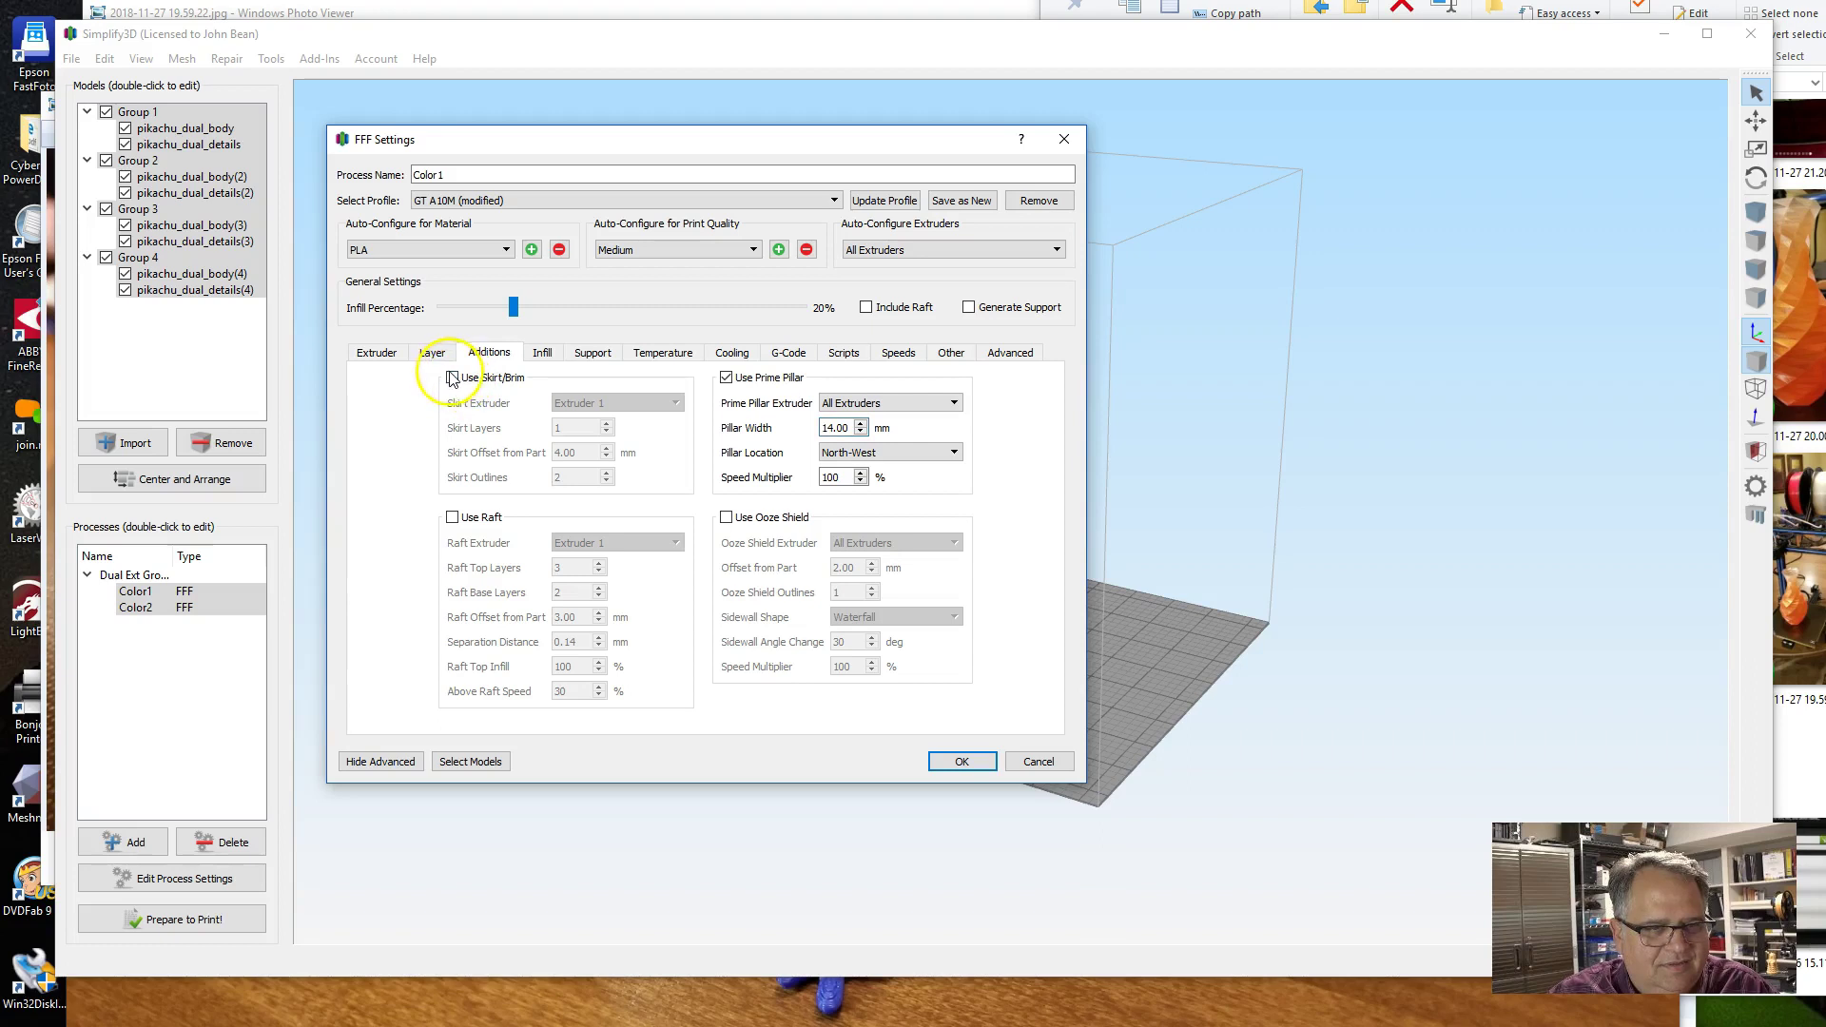
left_click(827, 477)
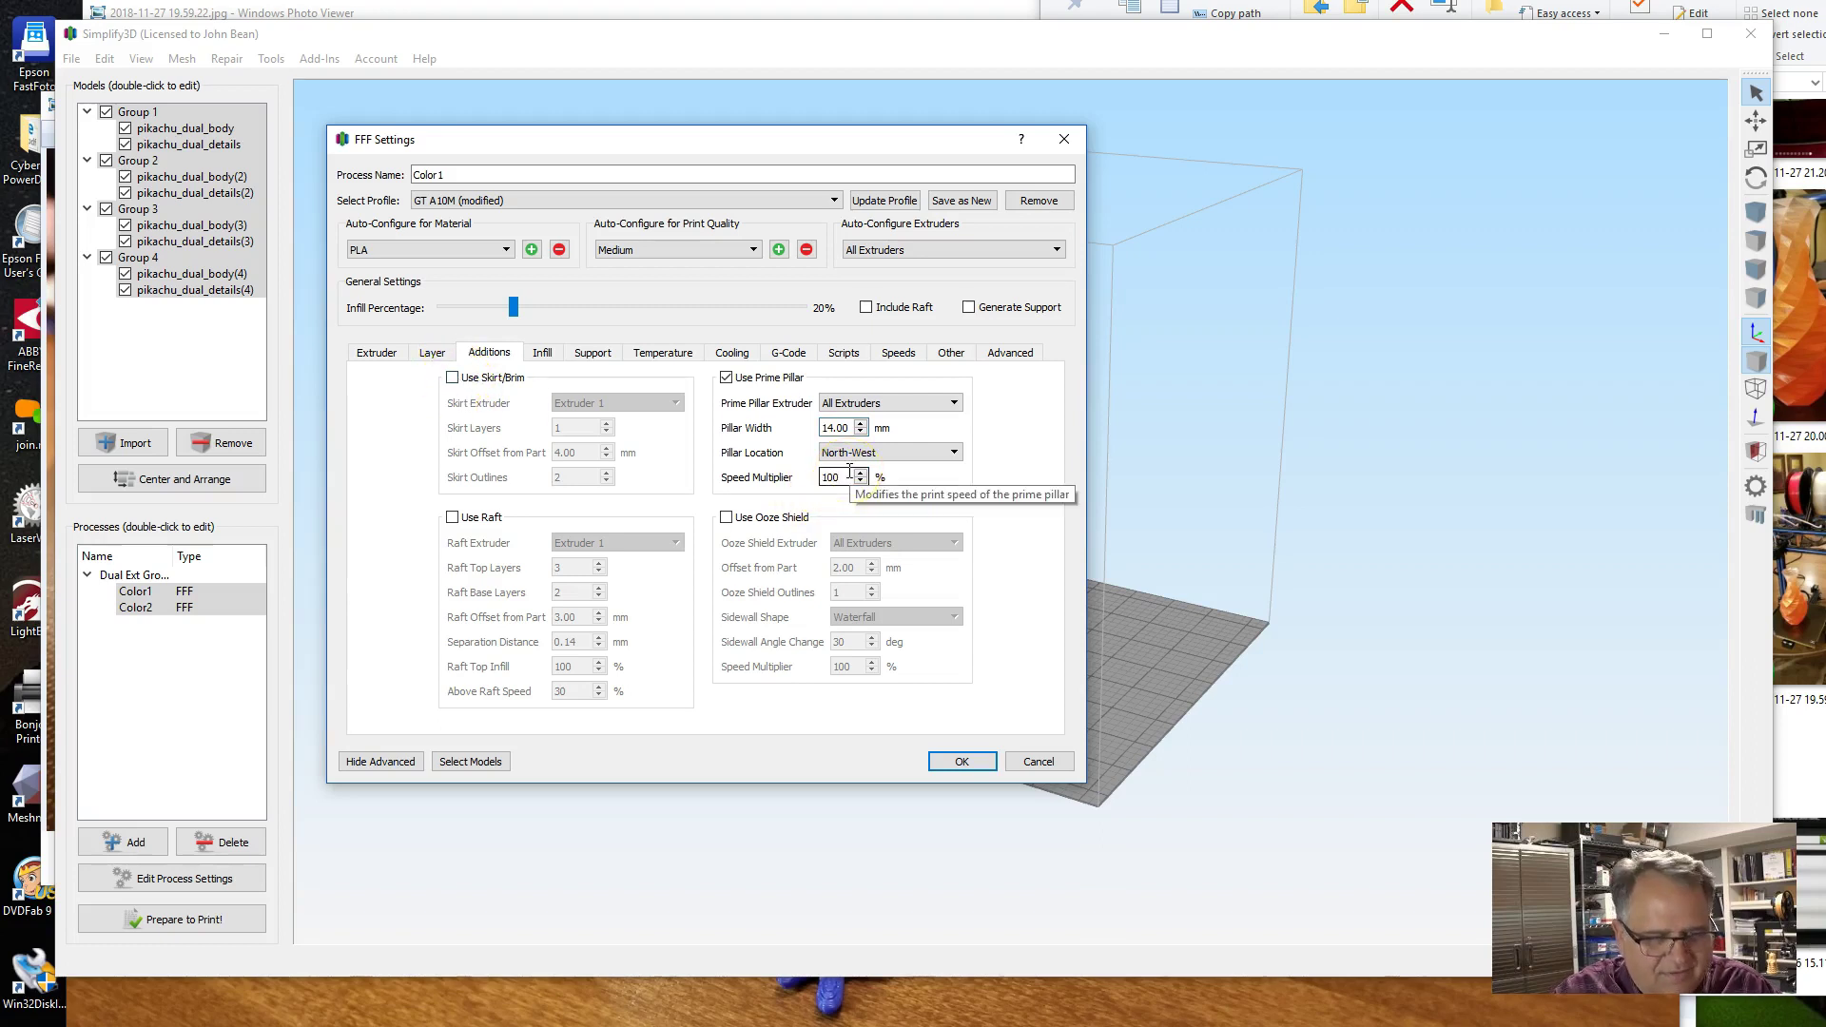
left_click(851, 475)
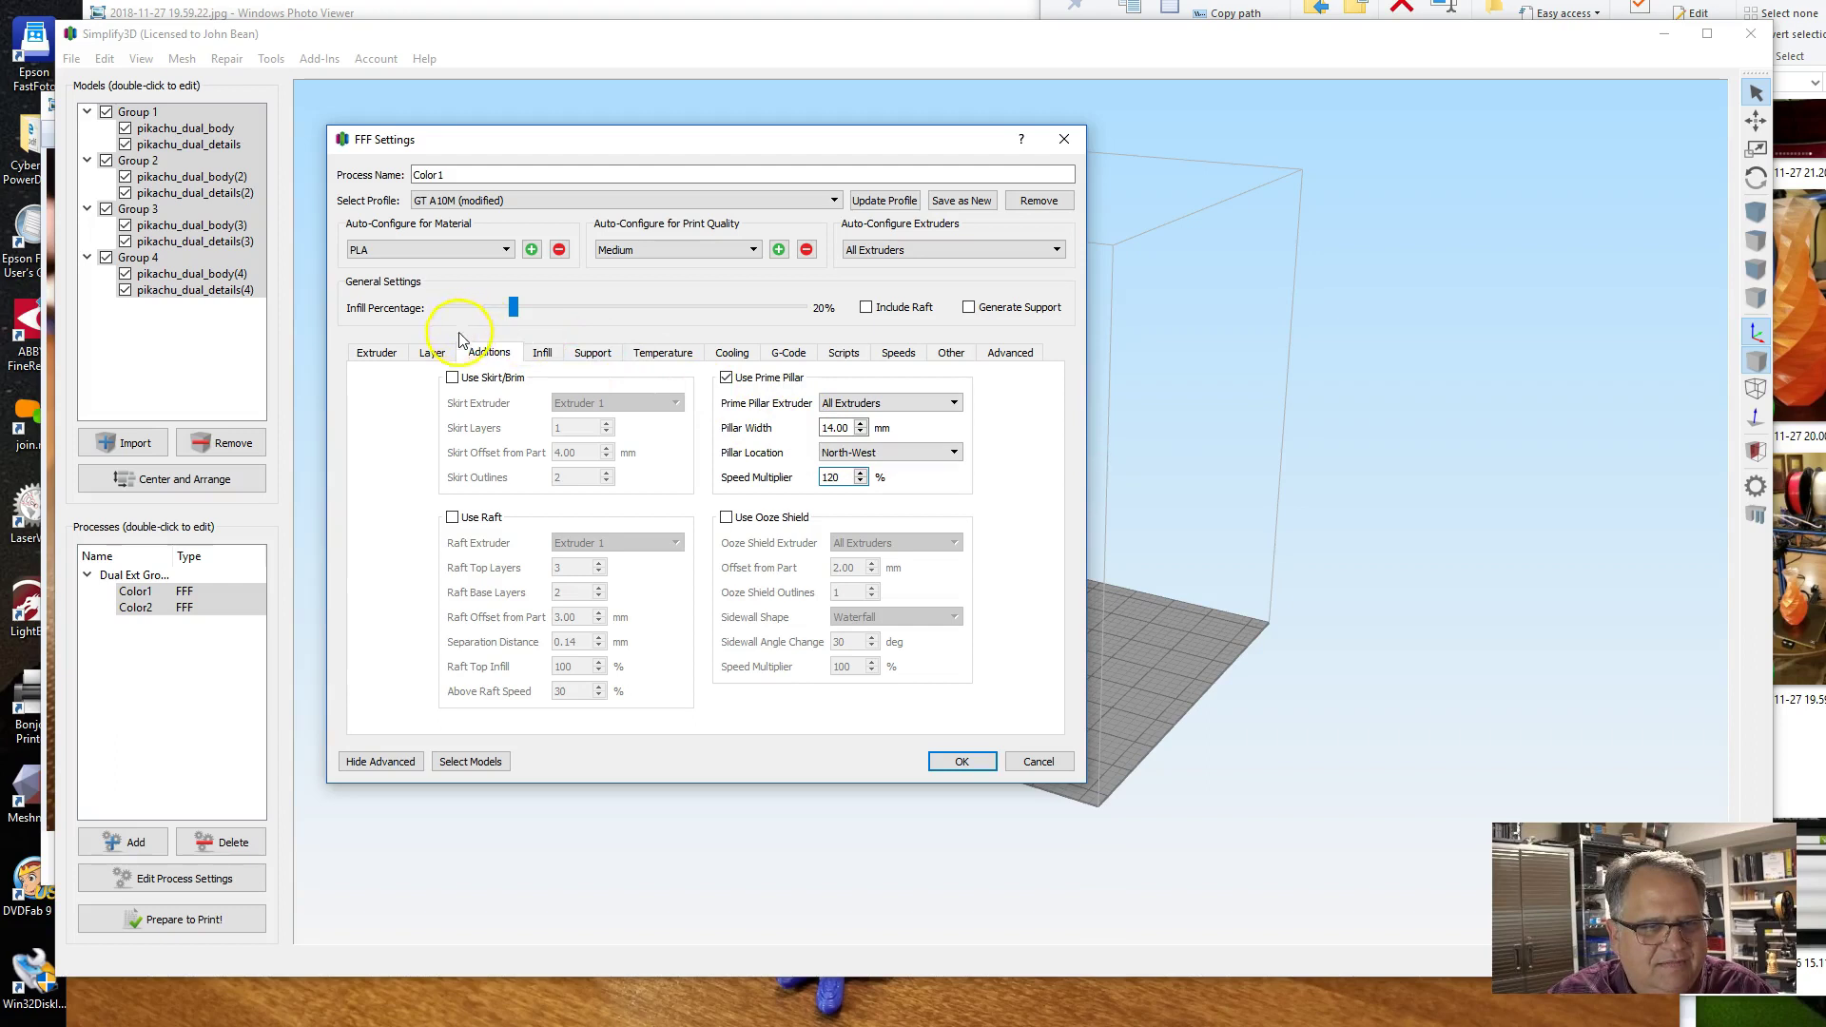
left_click(453, 377)
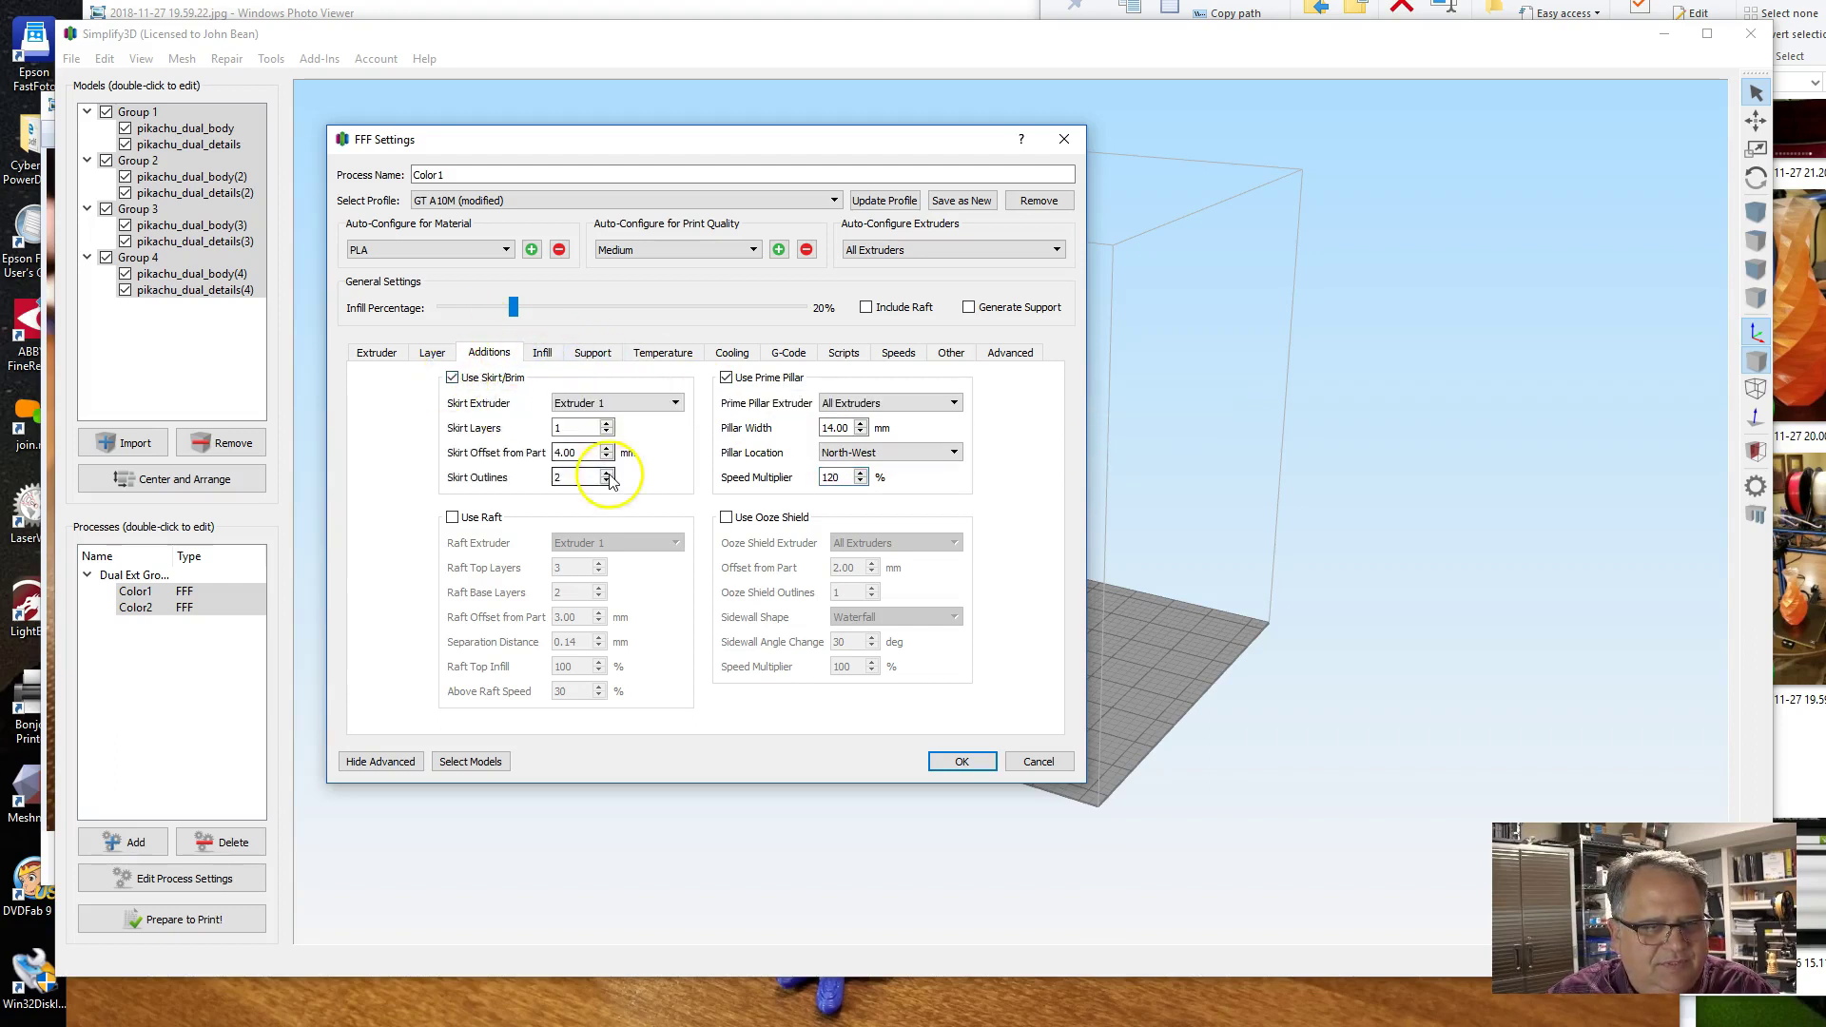
left_click(606, 481)
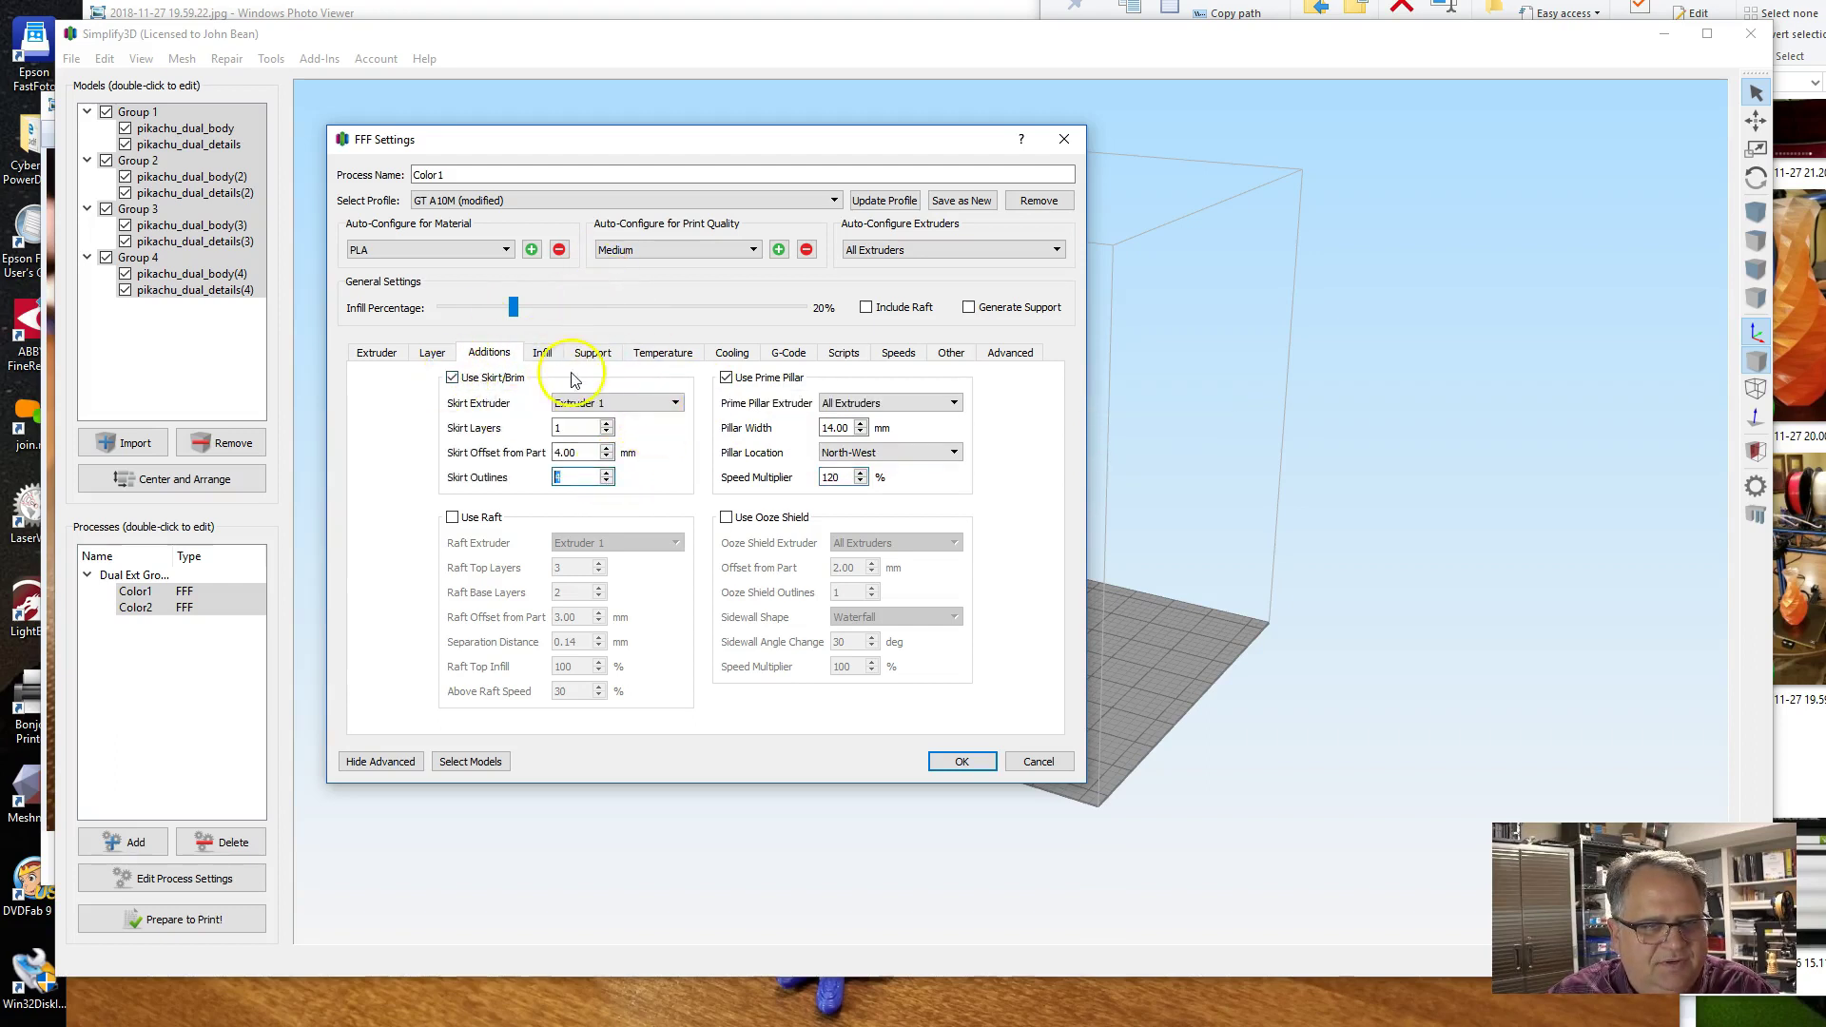
Set both extruders' first-layer temperatures to 220 °C and save the process settings.
left_click(658, 356)
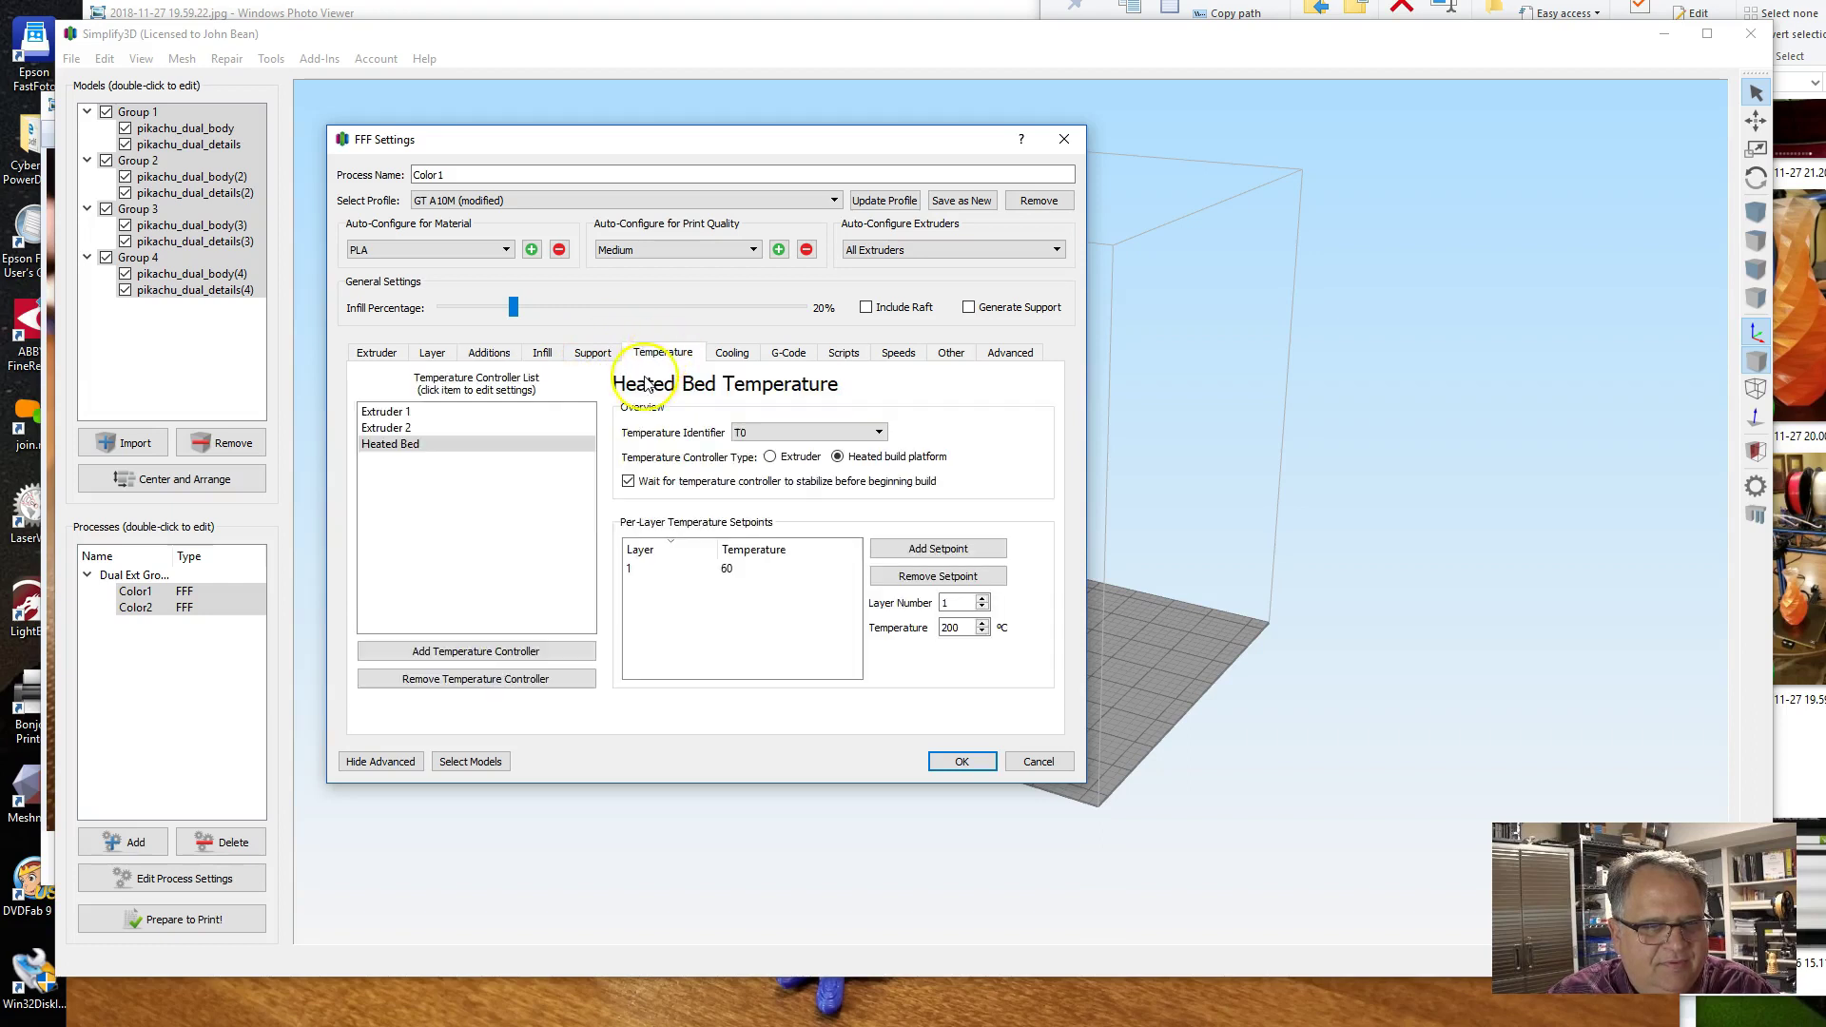
left_click(495, 412)
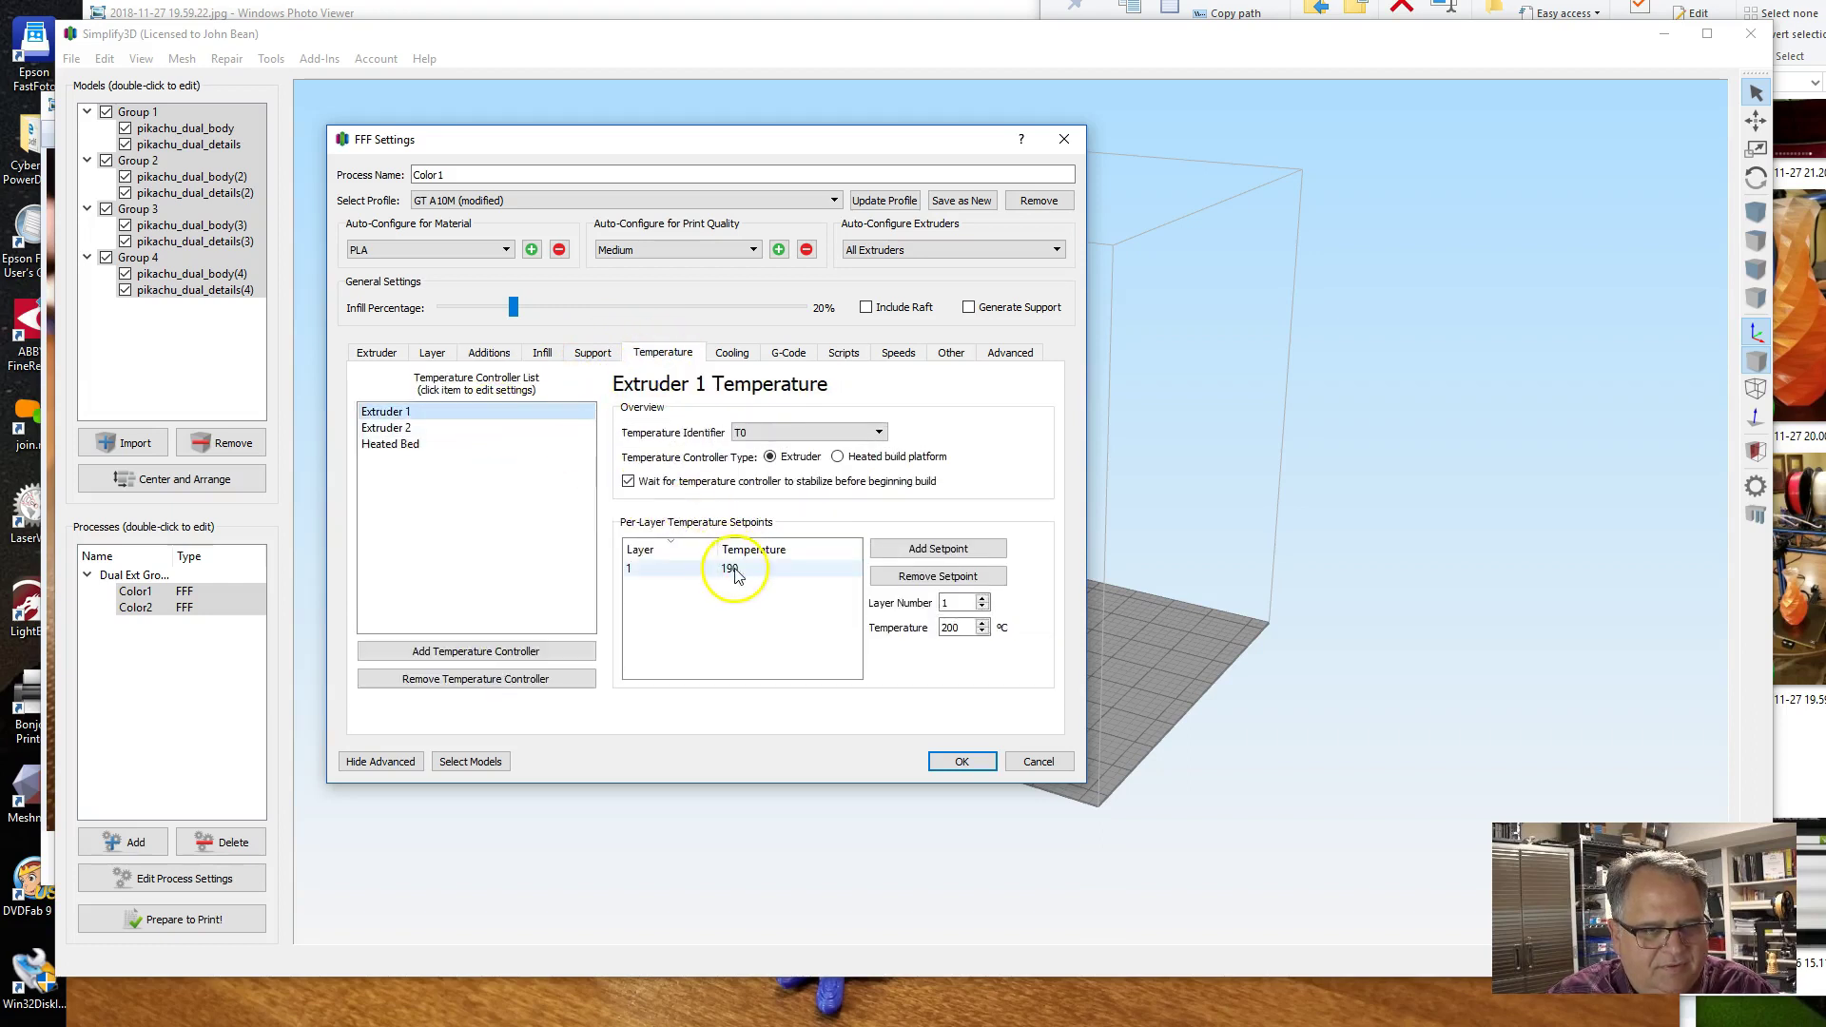
double_click(735, 569)
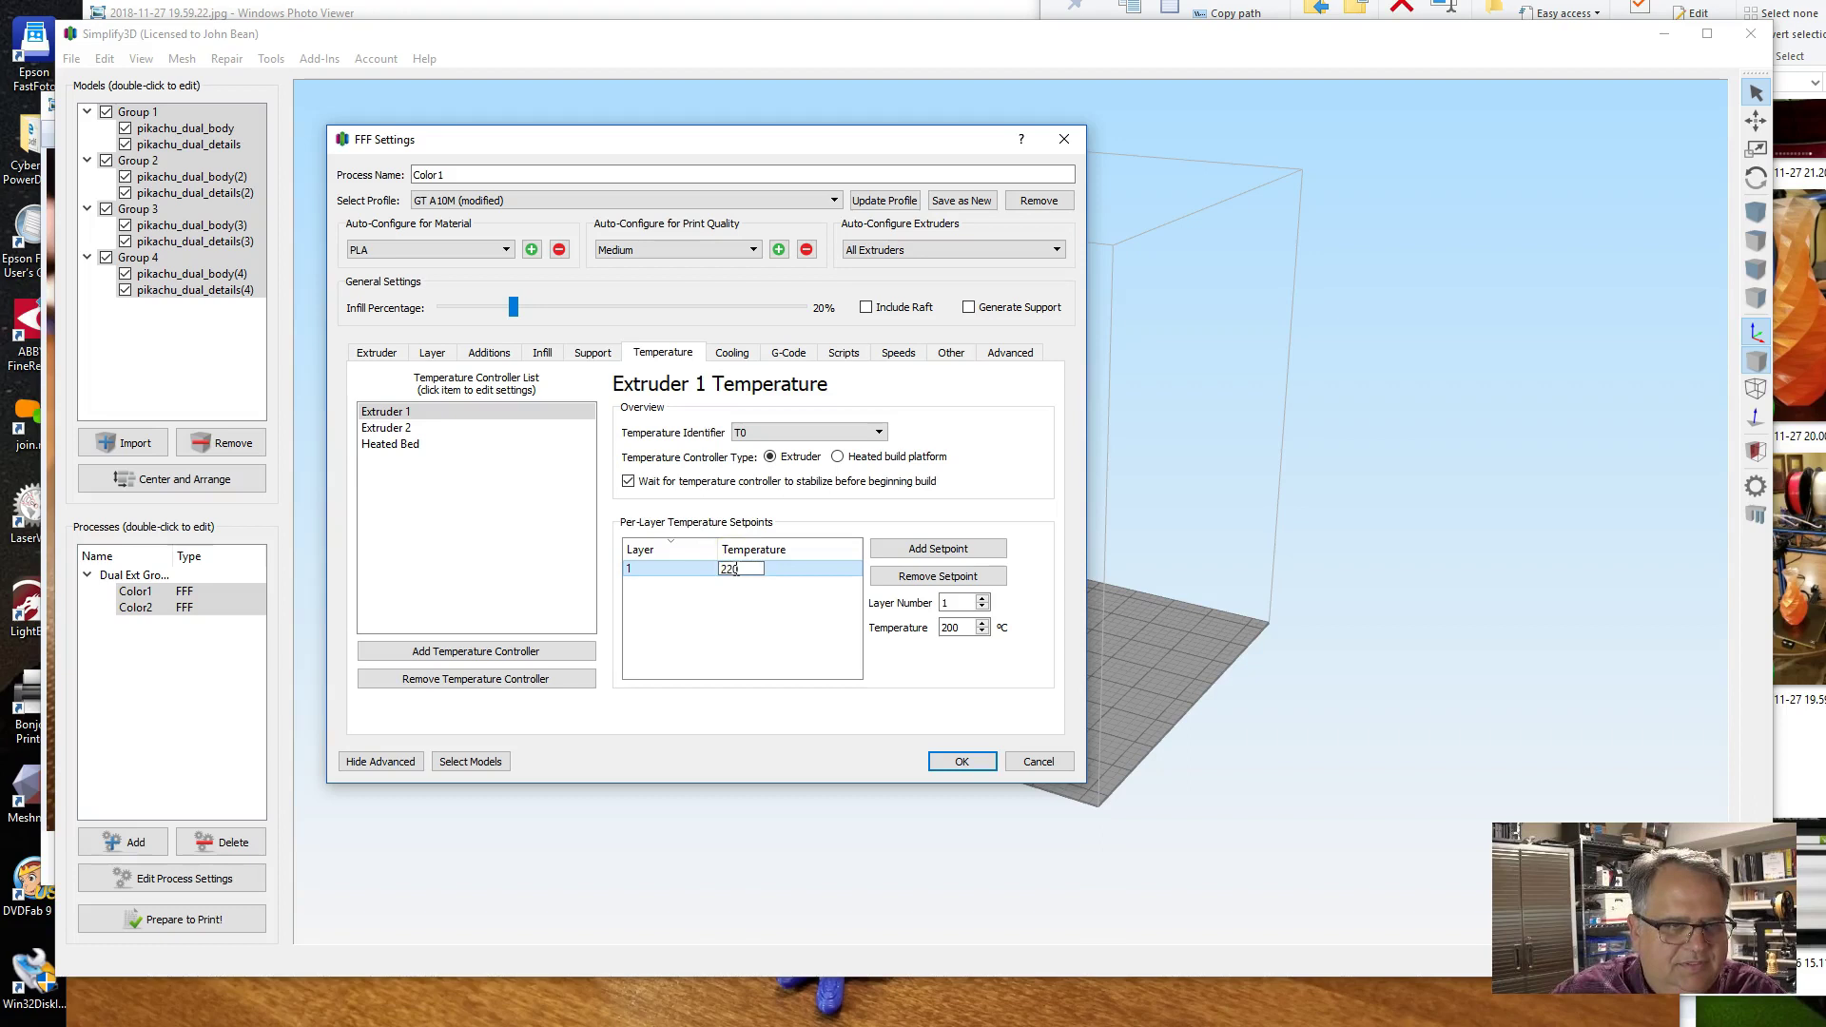
type("220")
left_click(448, 428)
left_click(747, 576)
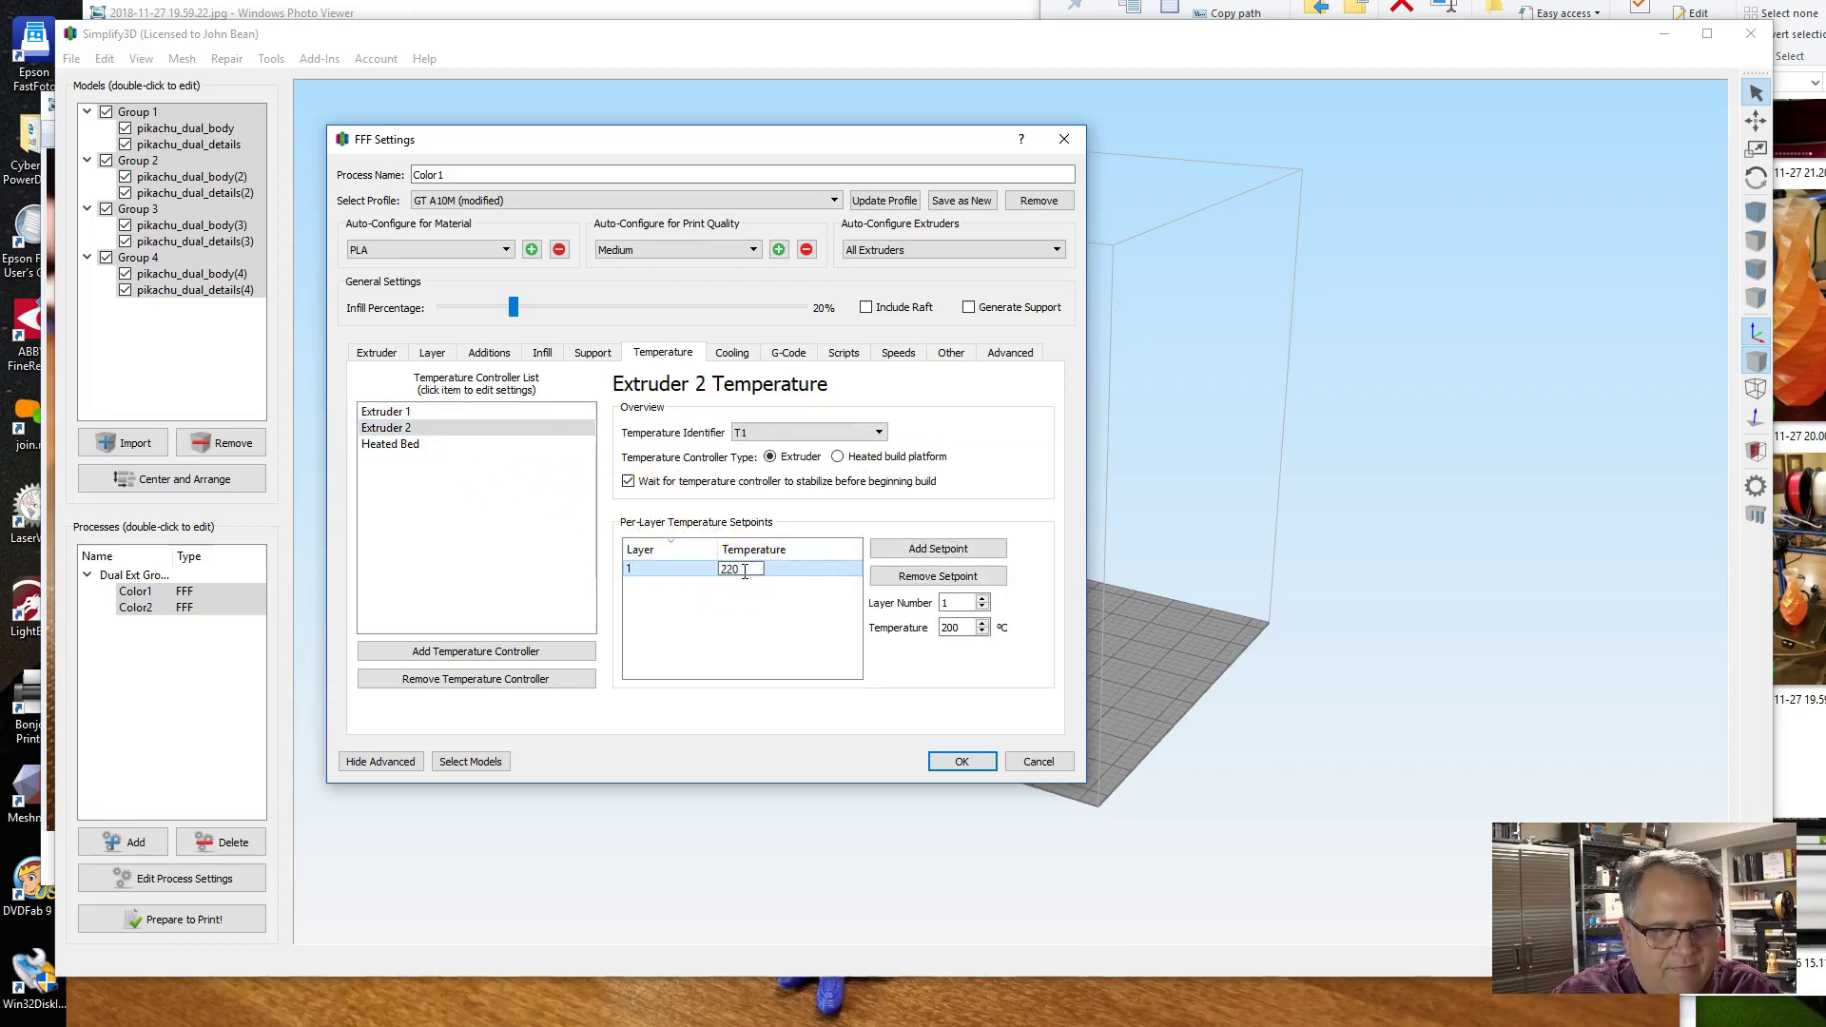
left_click(979, 767)
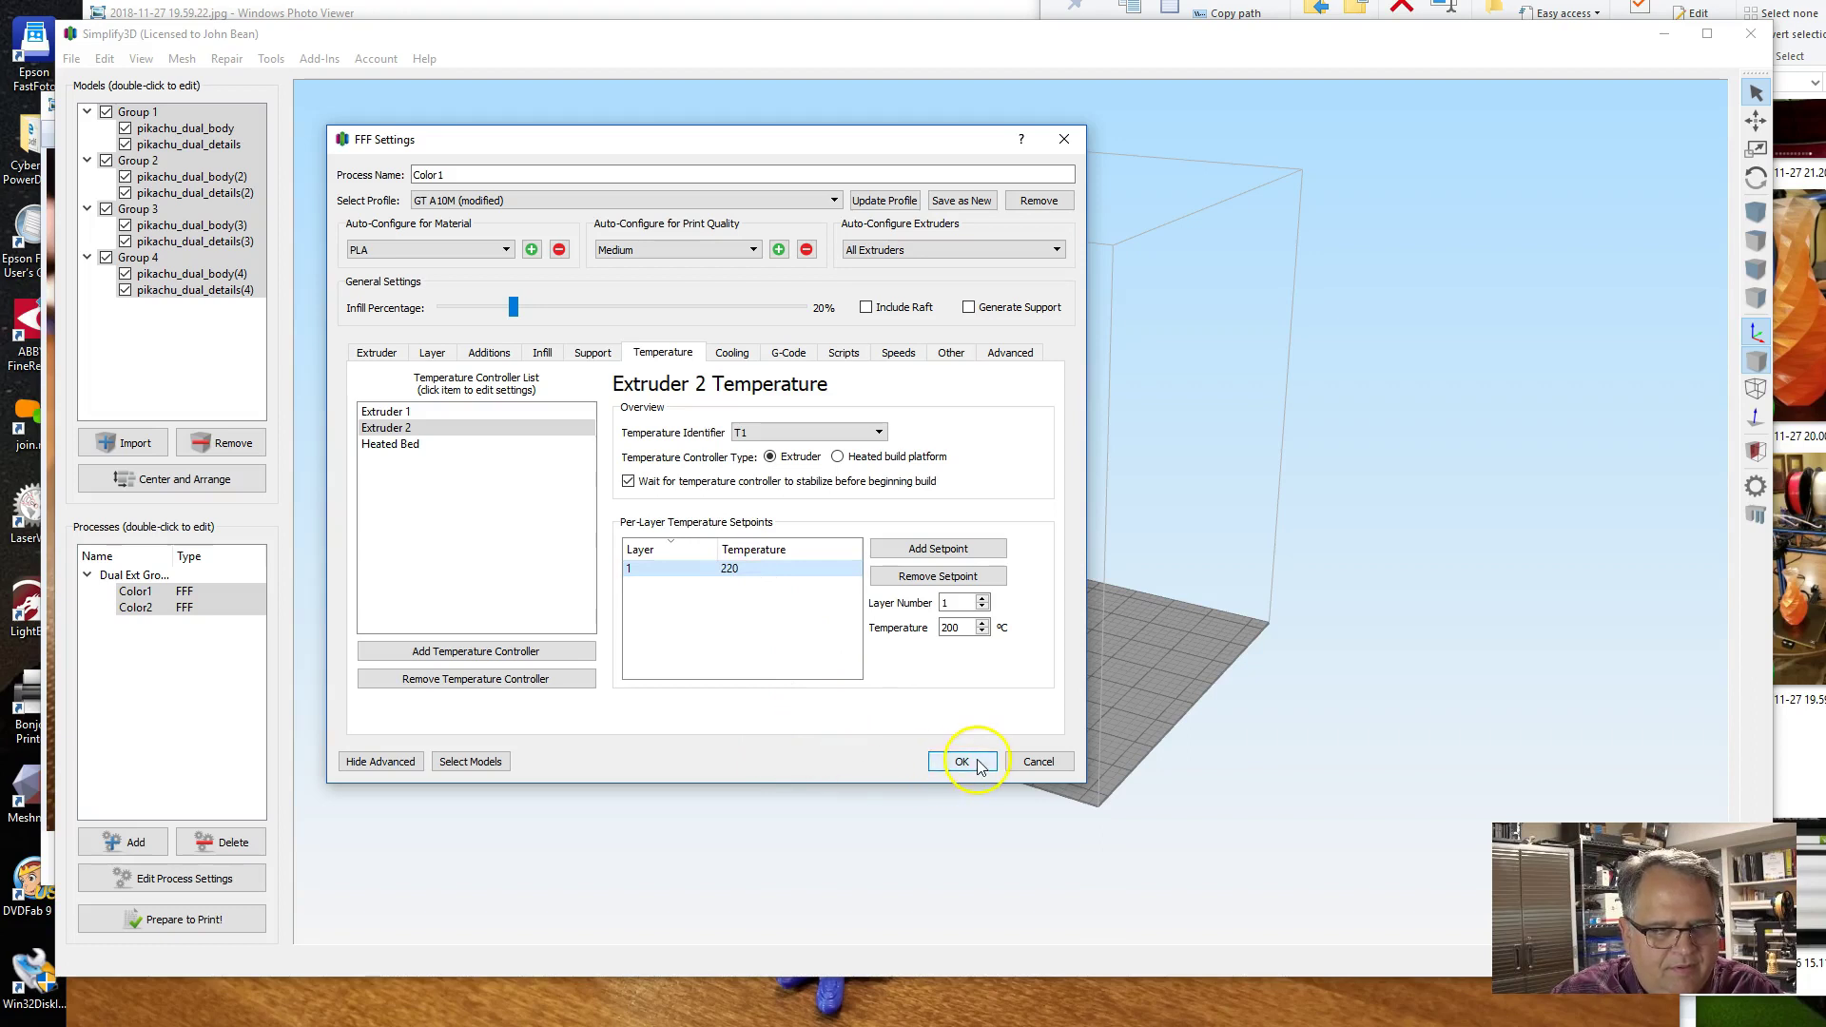
left_click(981, 766)
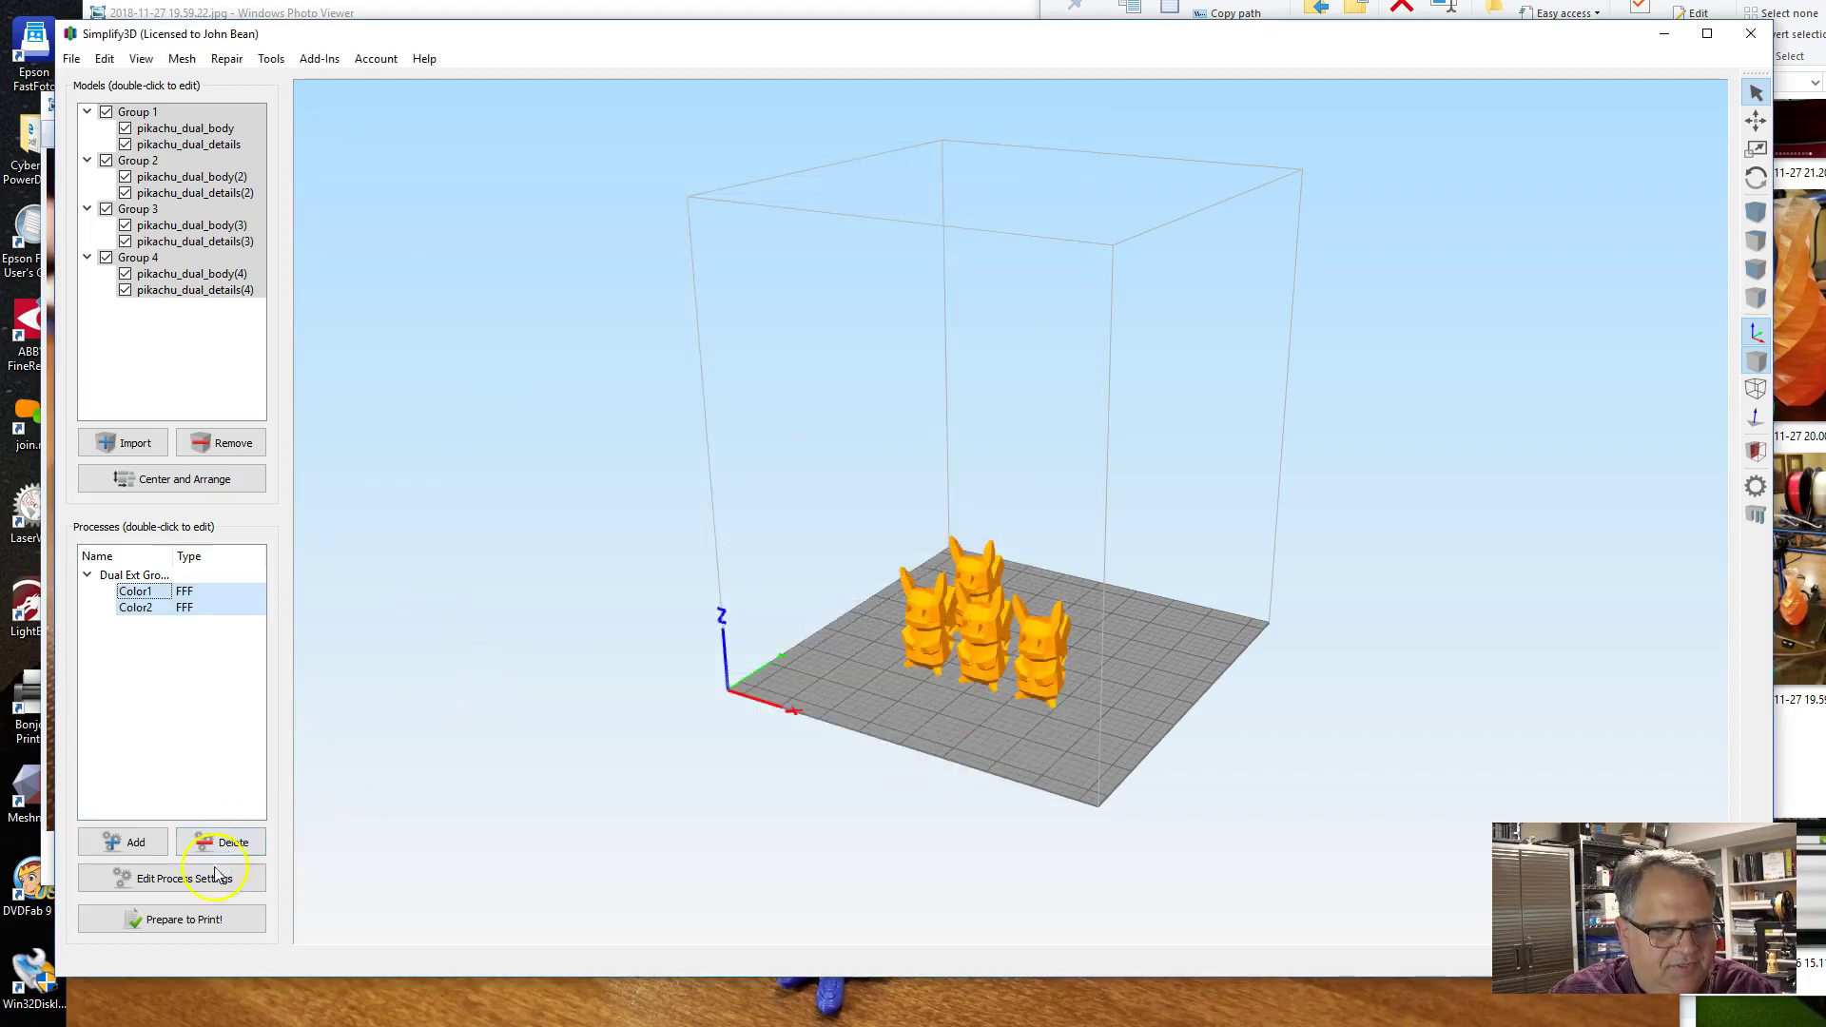
Slice with Color1 and Color2, then orbit the preview of four two-colour Pikachus and prime pillar.
left_click(200, 923)
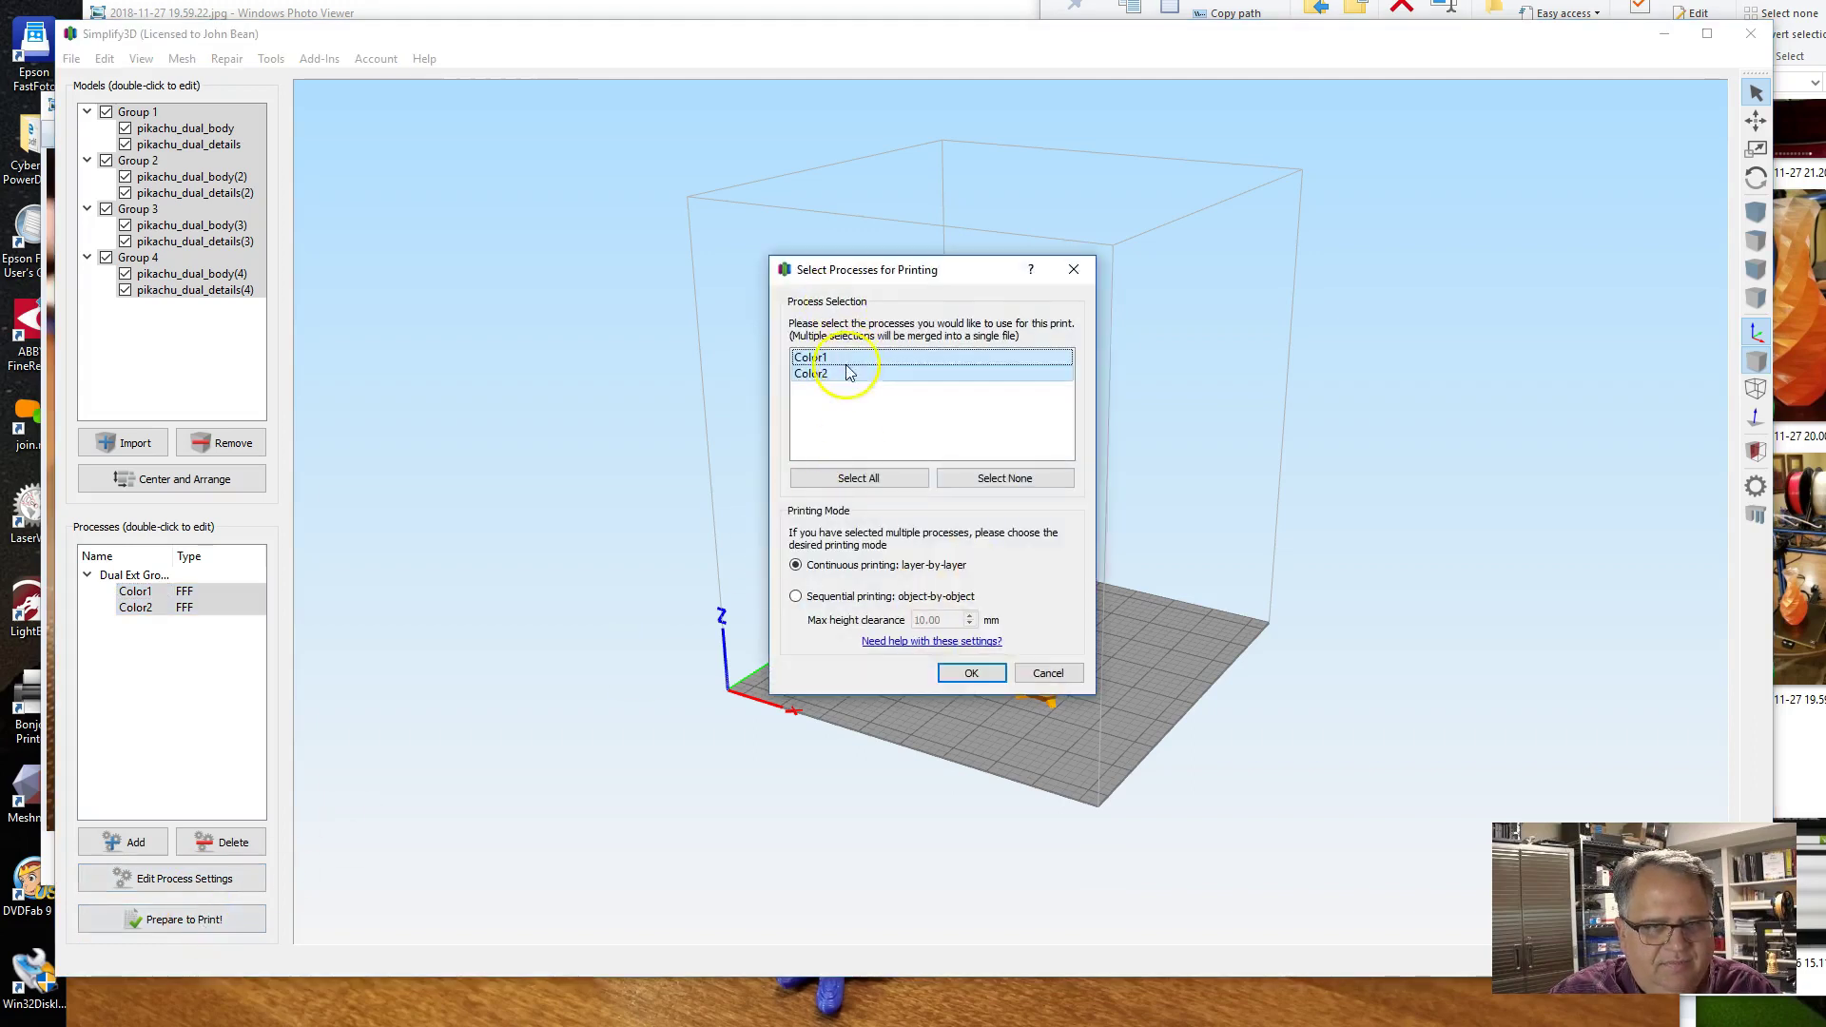
left_click(981, 679)
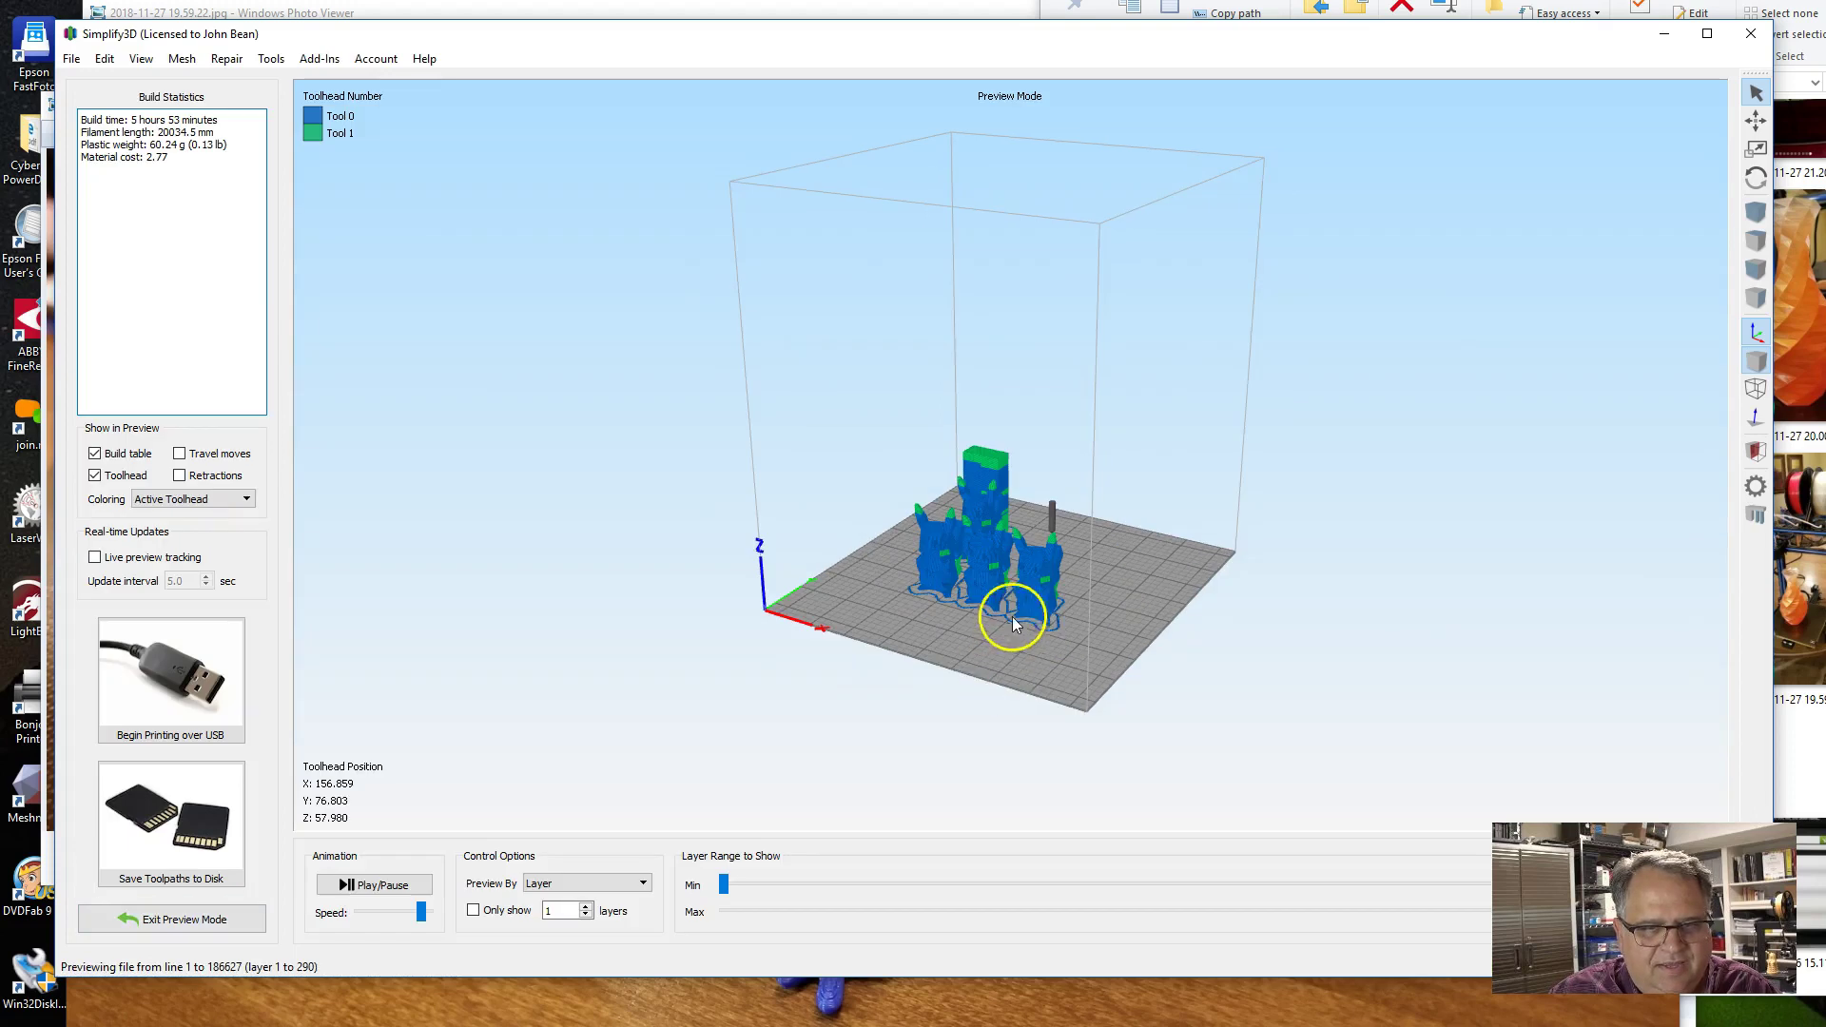
scroll(1020, 590, "up", 5)
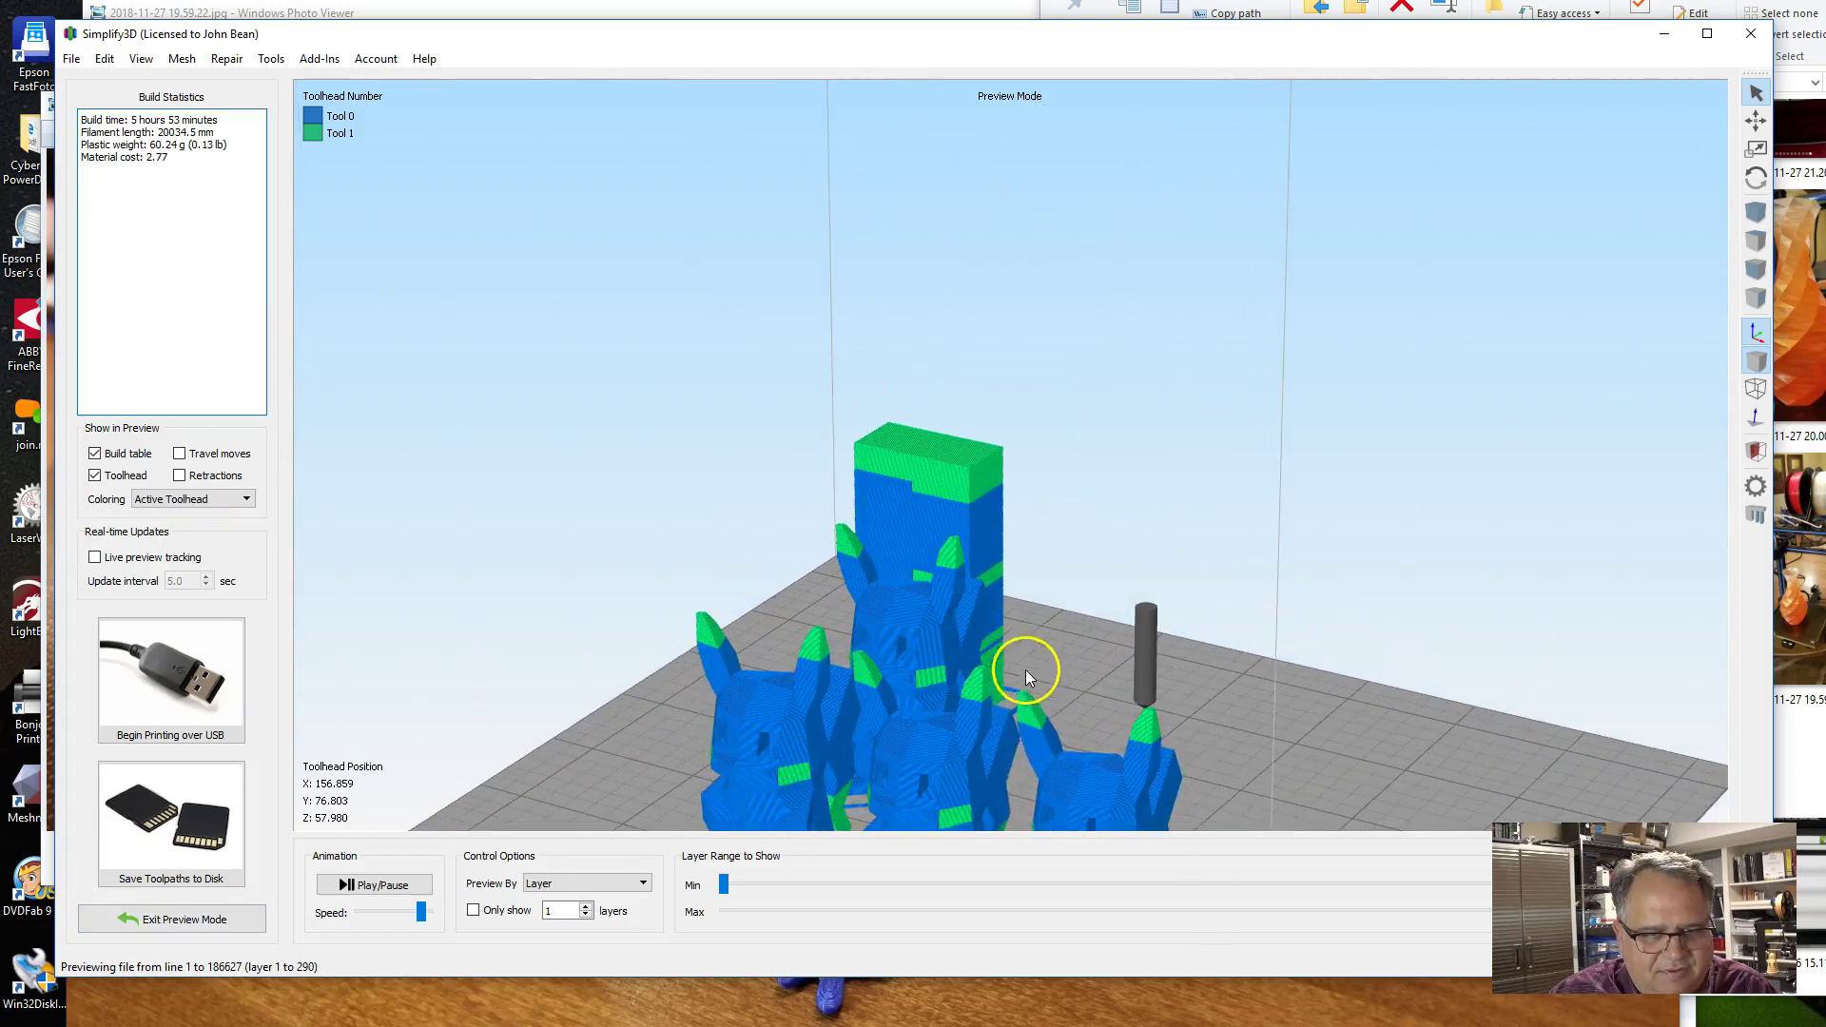
scroll(985, 648, "down", 5)
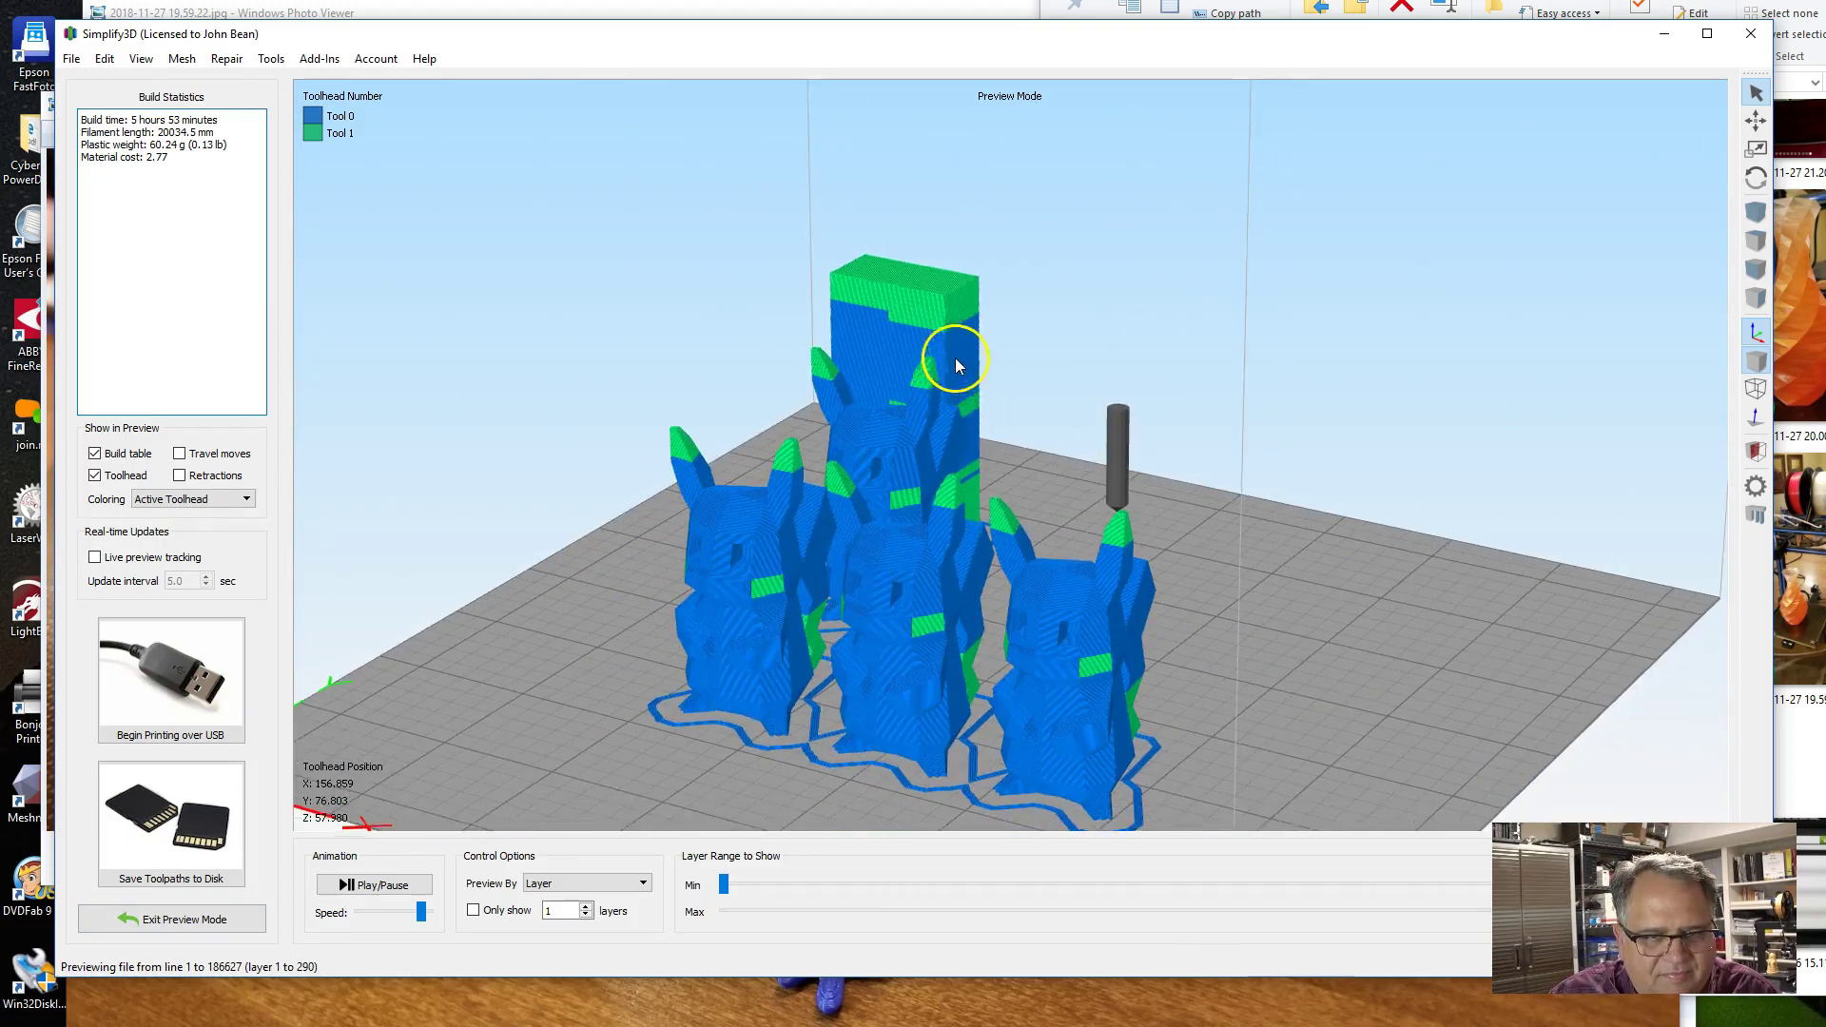
left_click_drag(1029, 638, 742, 597)
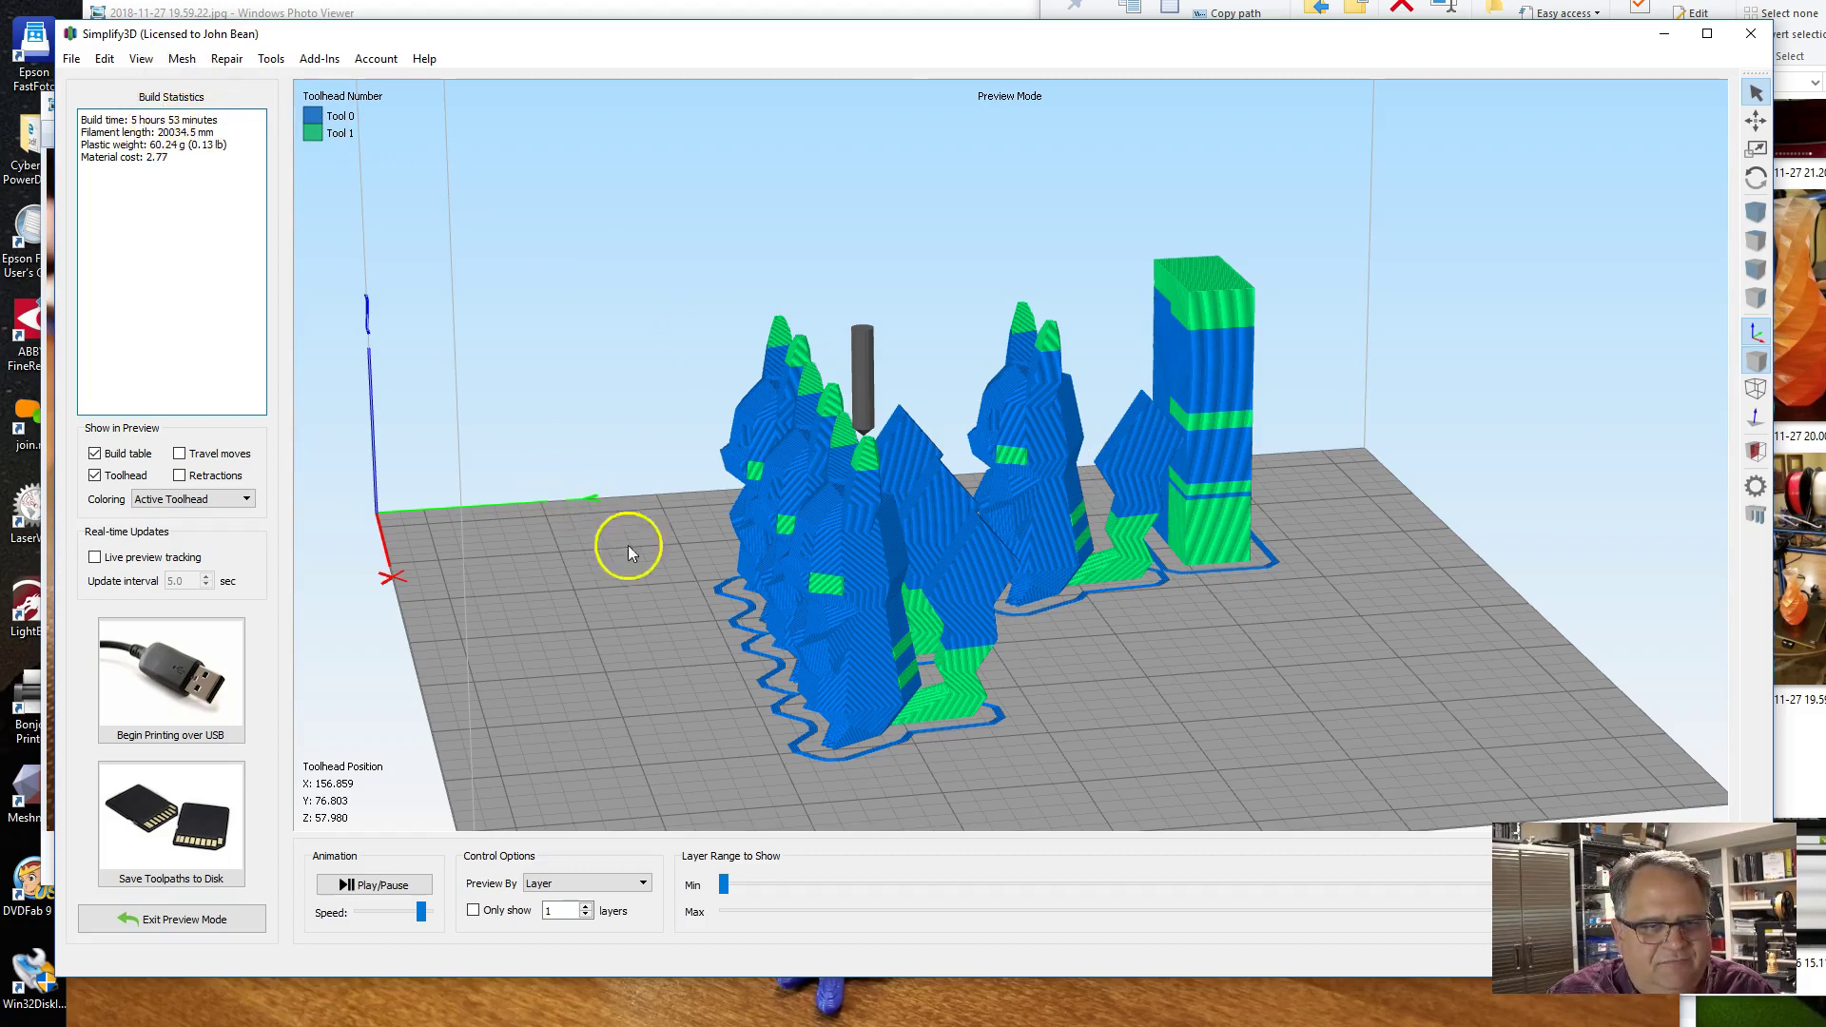
left_click_drag(628, 545, 828, 623)
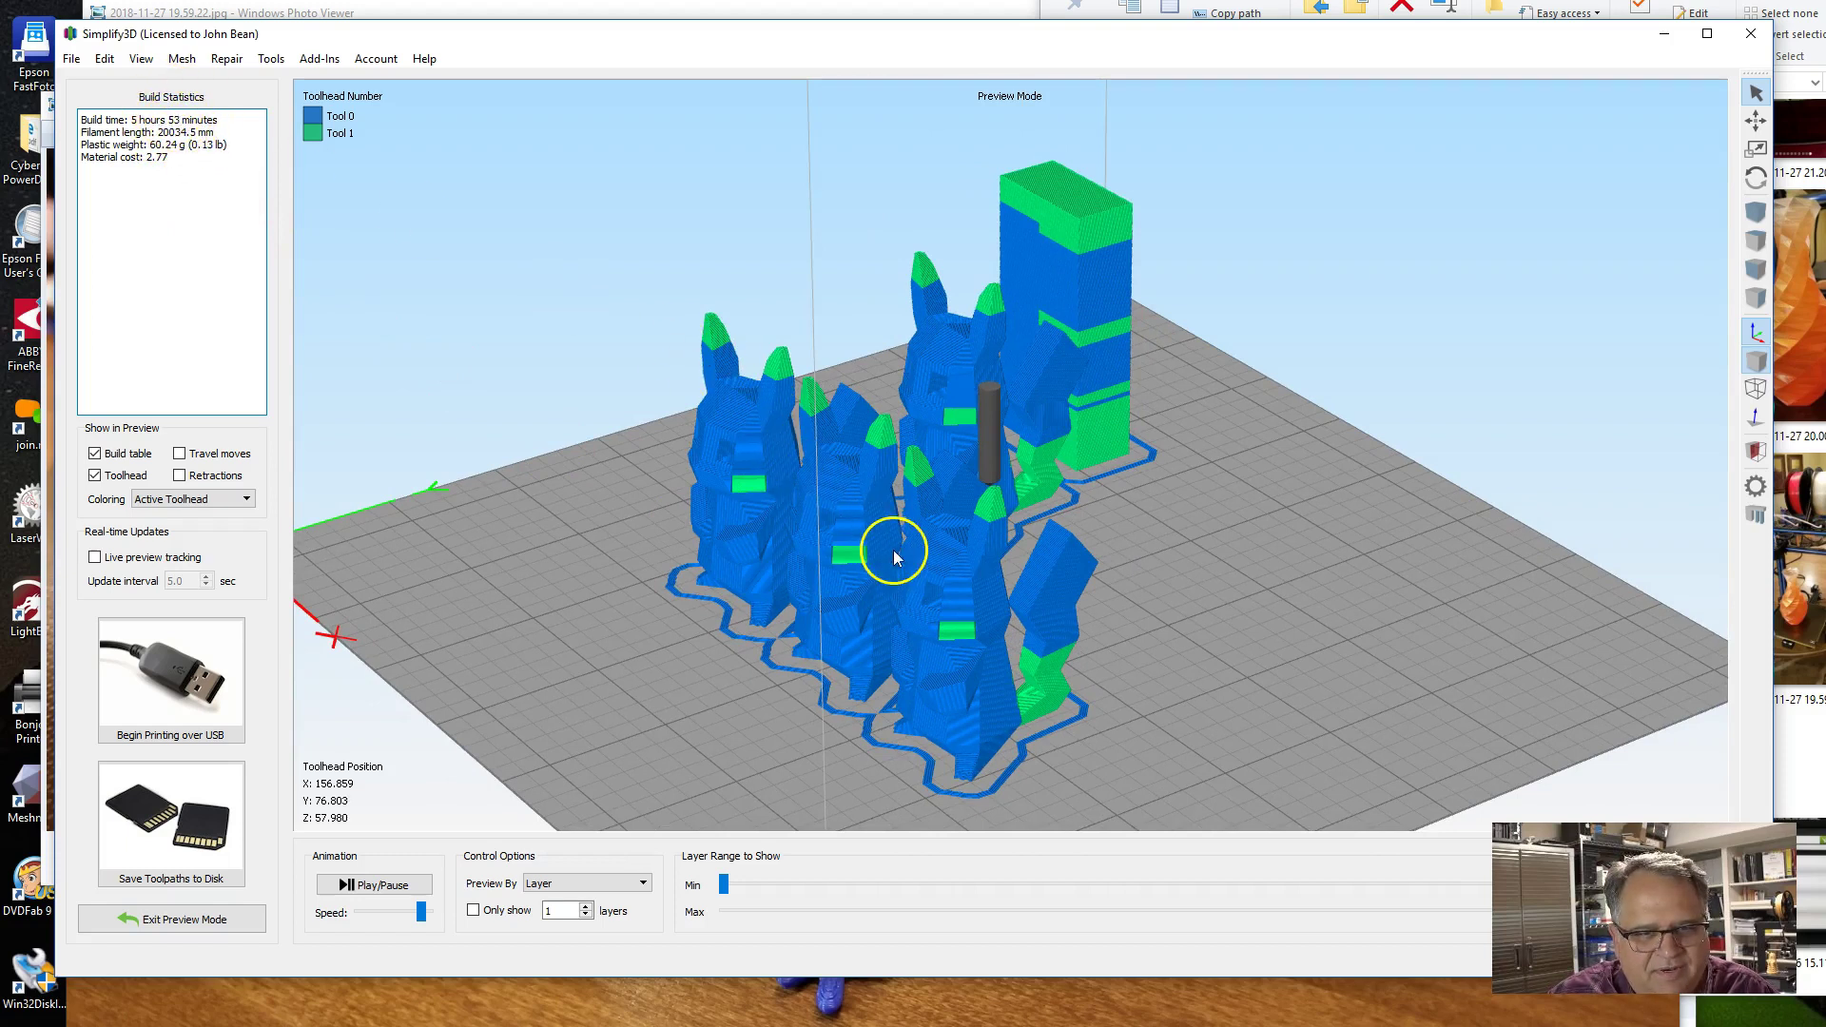
left_click_drag(938, 571, 1094, 595)
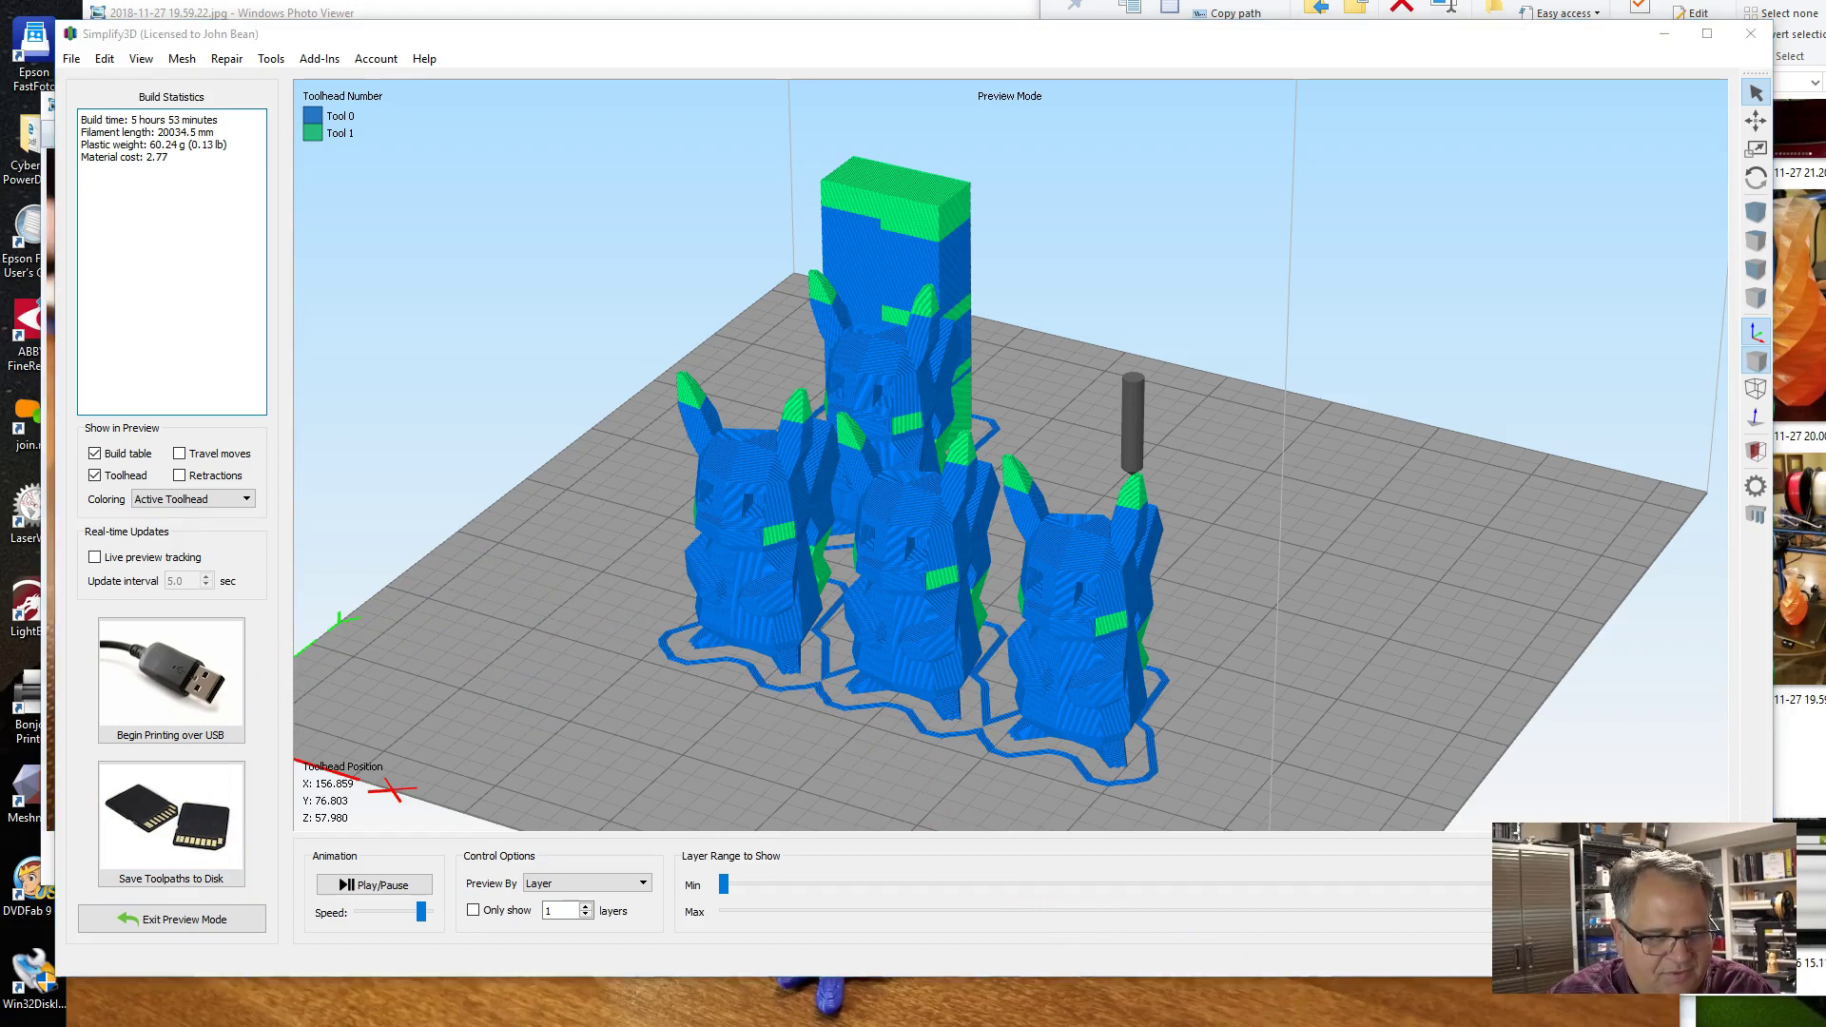
mouse_move(357, 1023)
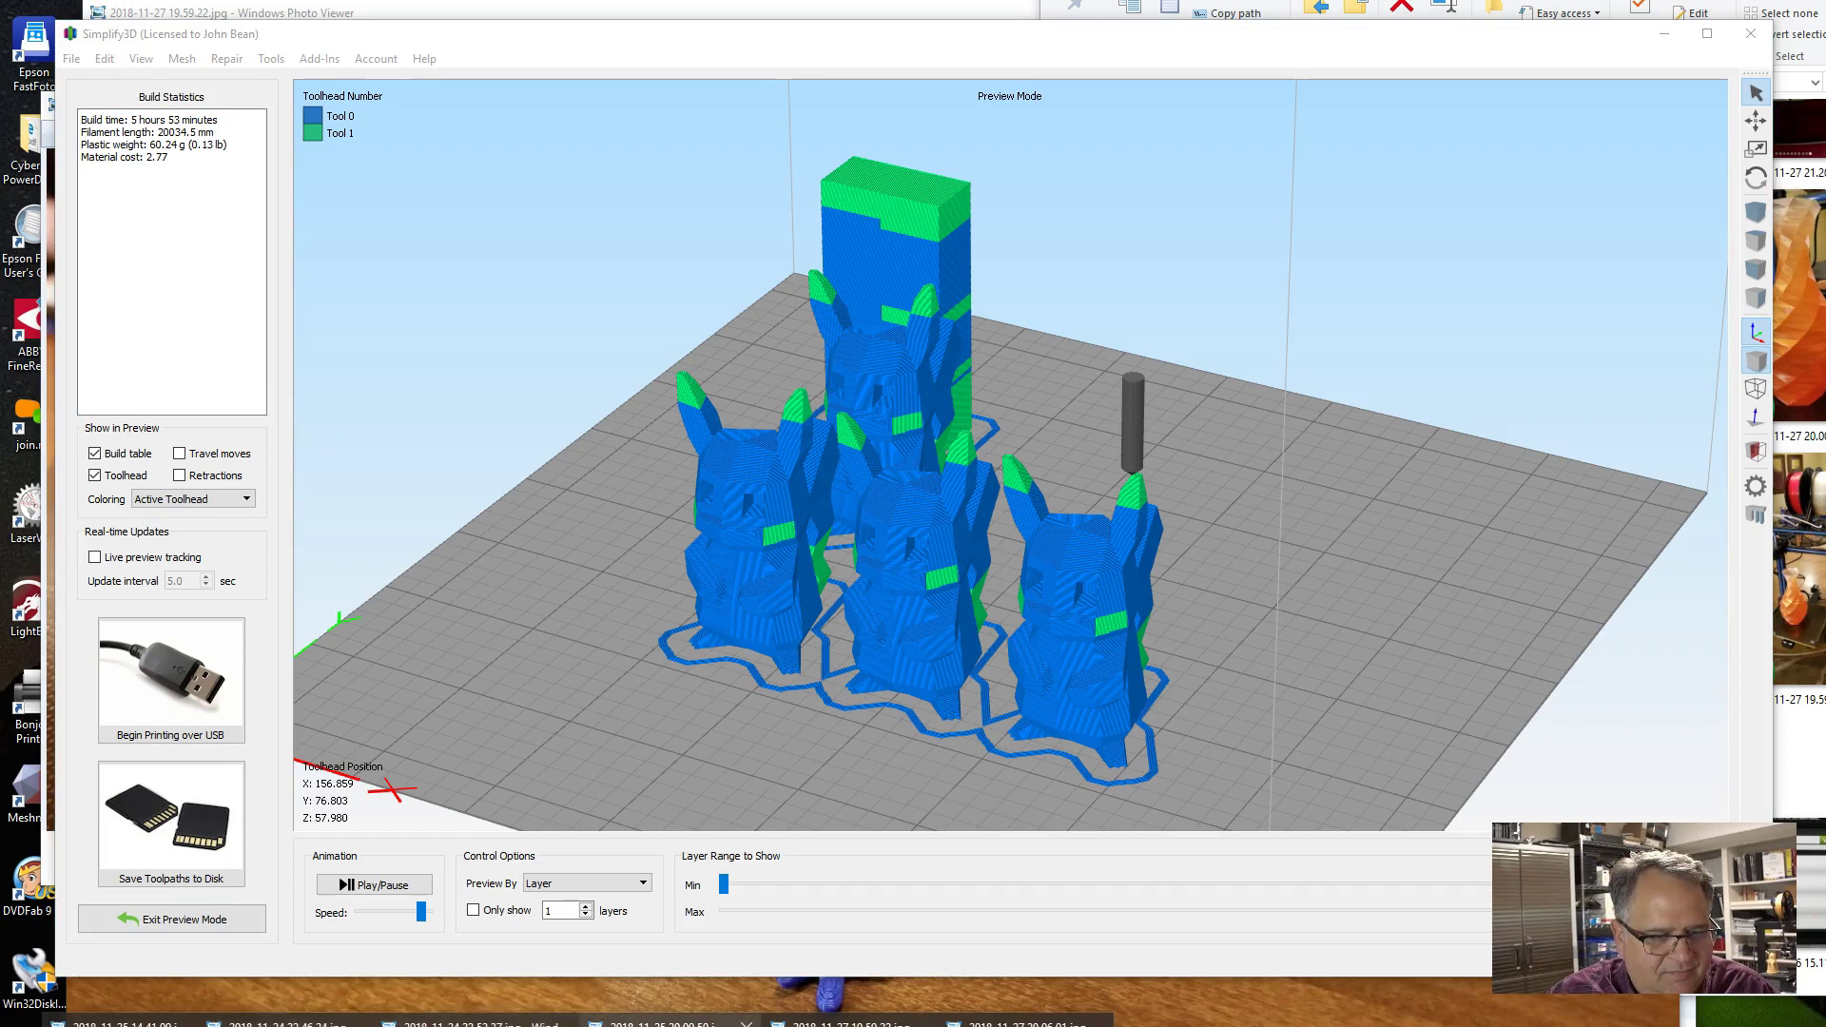
Bring up the 2018-11-25 20.00.50.jpg photo of the stringy printed Squirtles.
left_click(666, 1023)
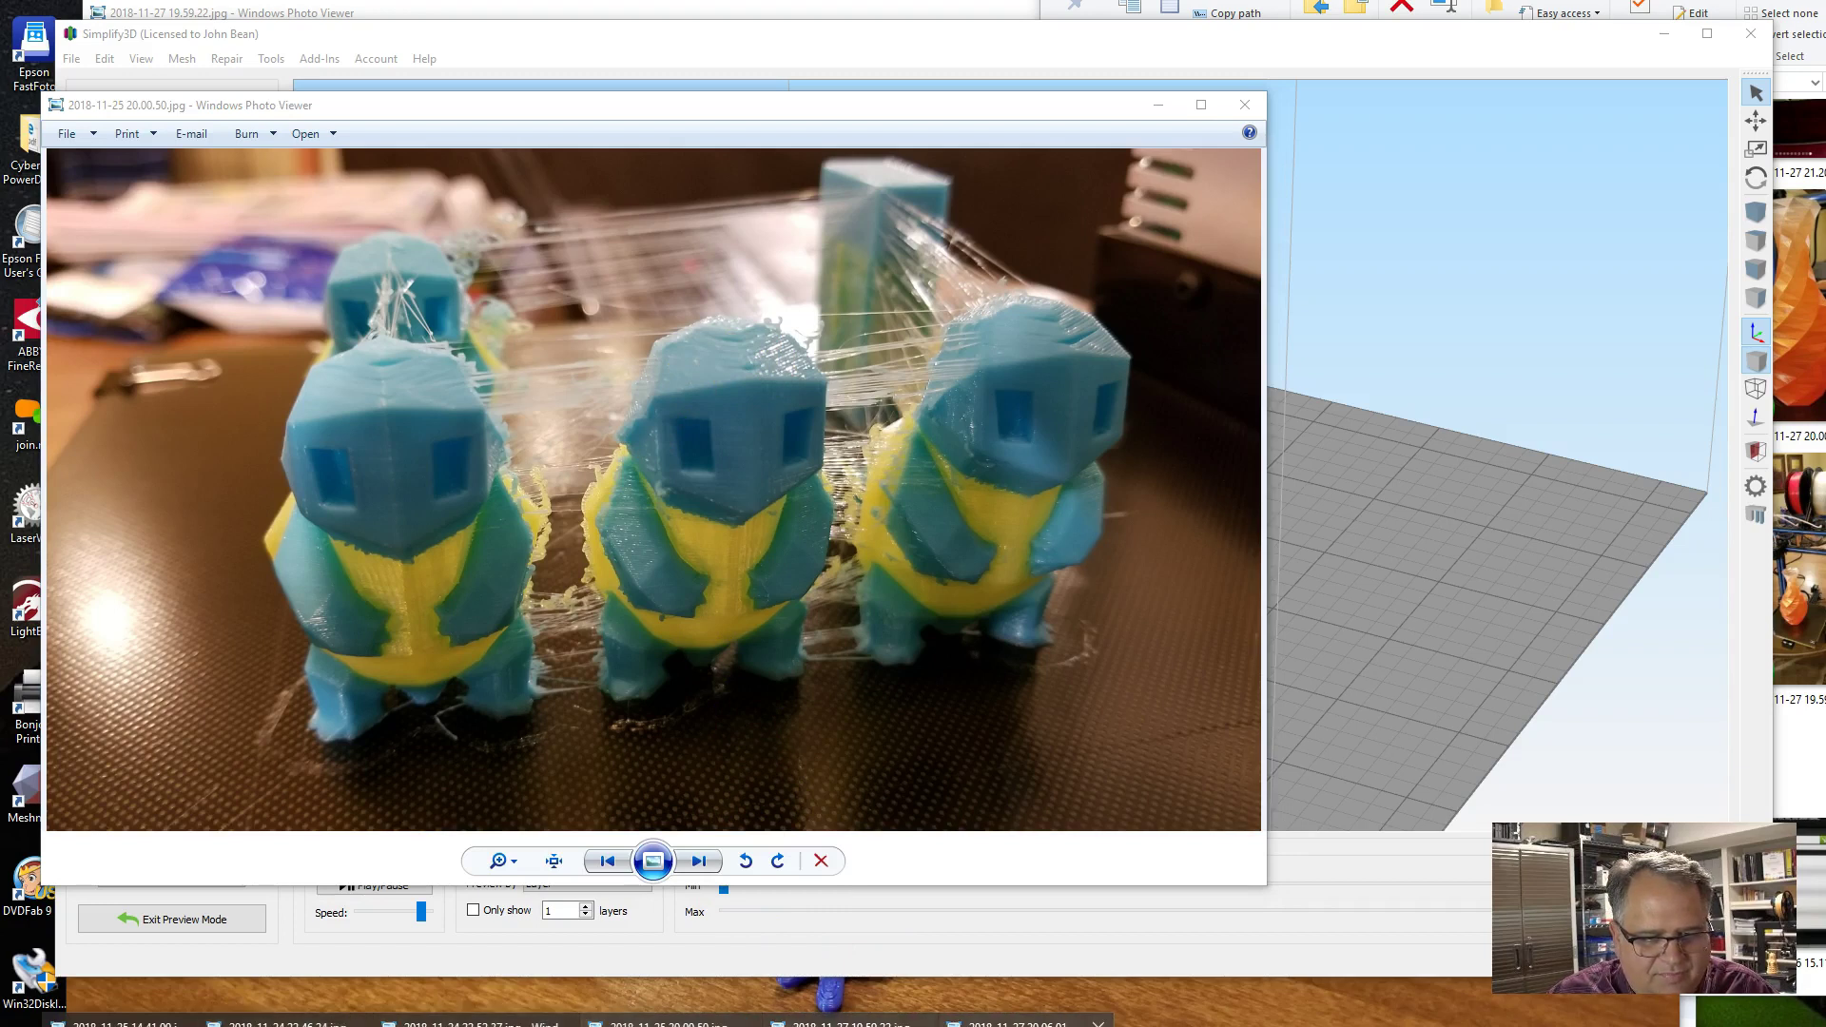
Bring up the 2018-11-27 20.06.01.jpg photo of the finished dual-colour print collection.
left_click(1016, 1023)
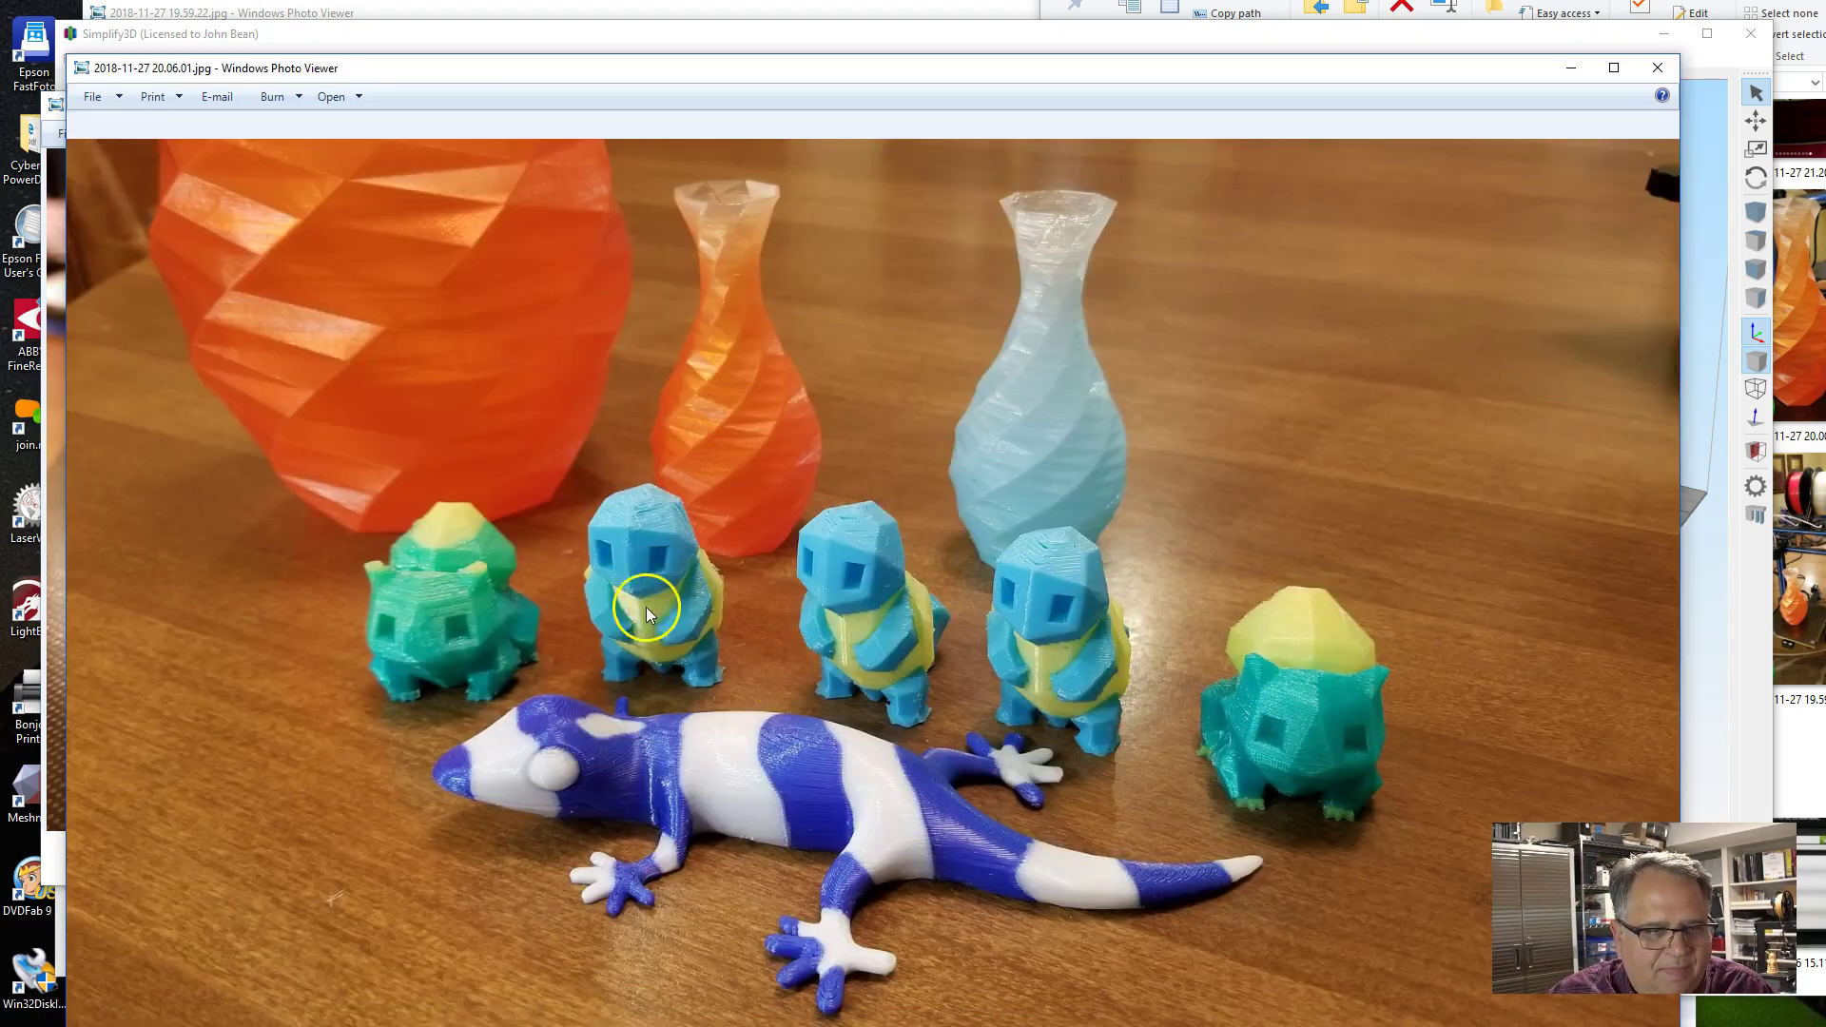